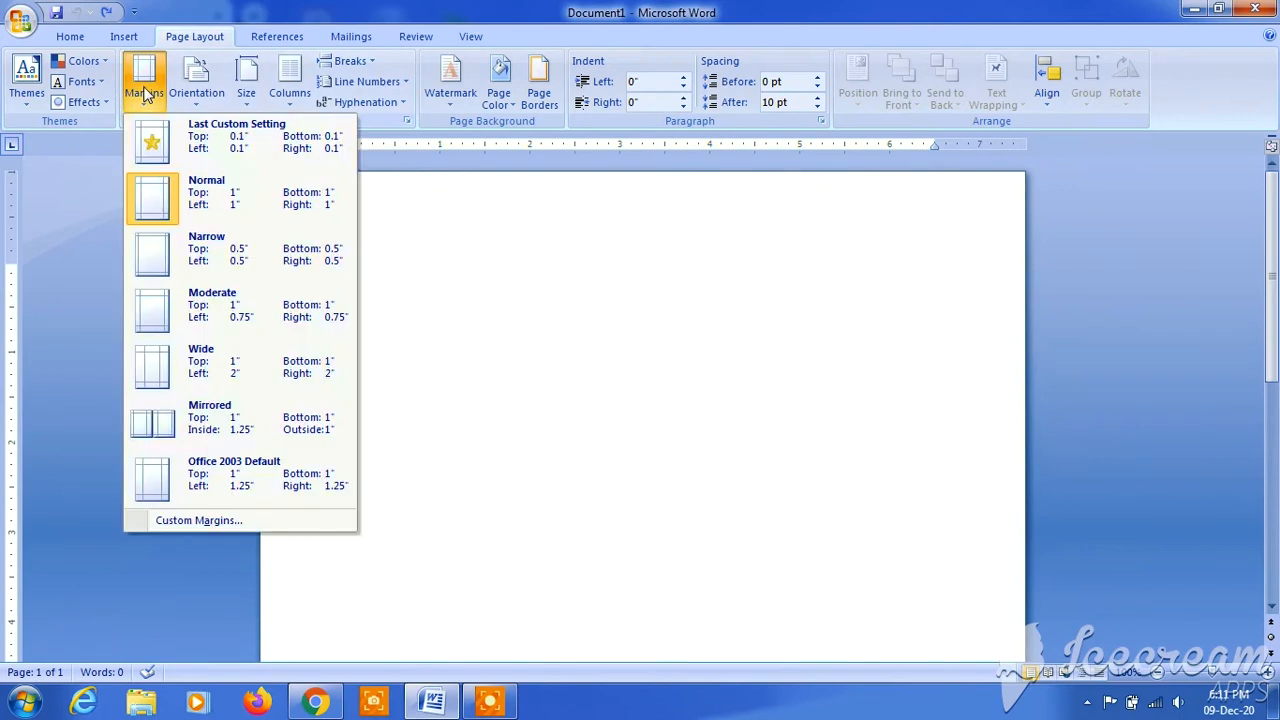
- Set custom page margins of 0.1" on all four sides for the whole document
left_click(200, 521)
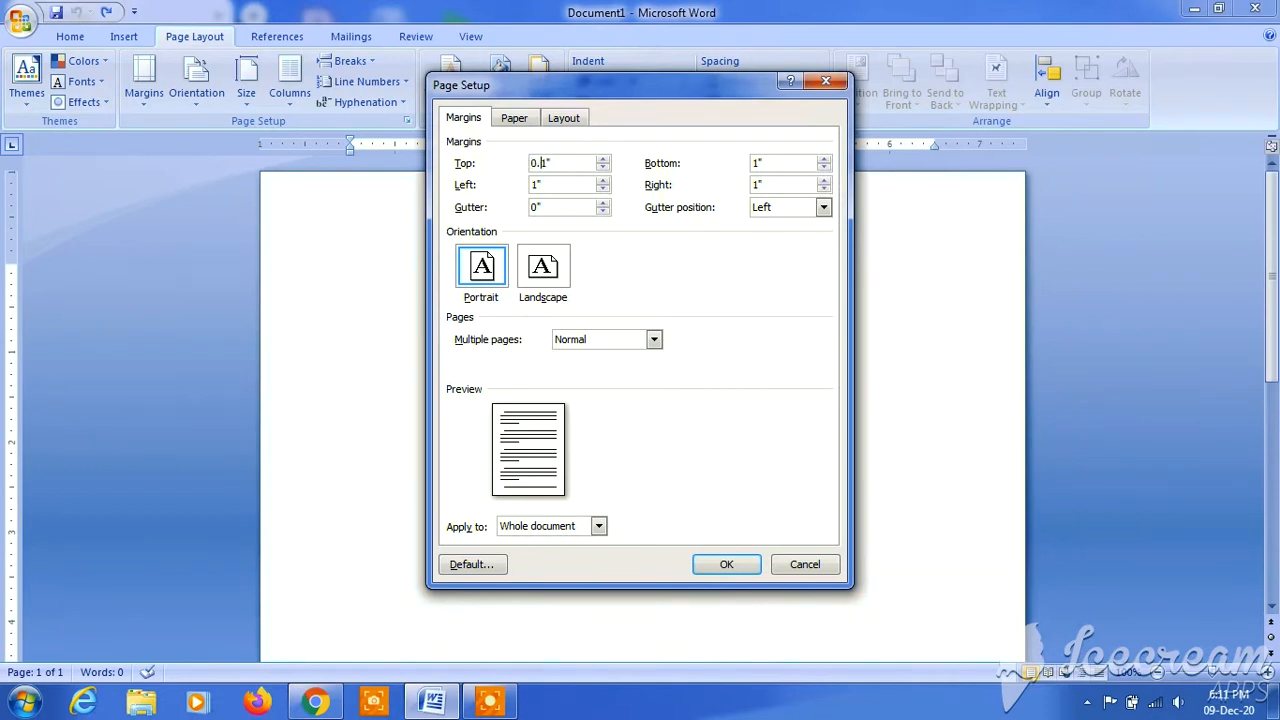
left_click(534, 186)
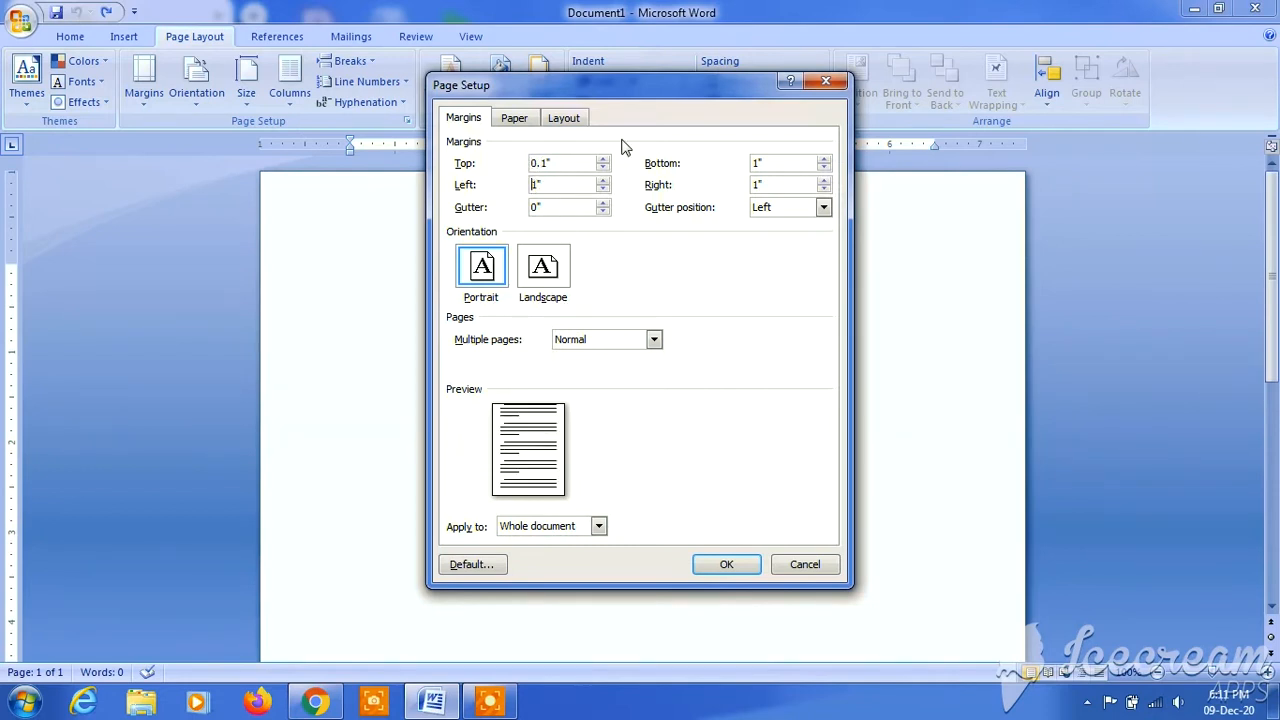
left_click(755, 163)
left_click(726, 566)
mouse_move(1274, 235)
left_mouse_down()
mouse_move(1278, 467)
mouse_move(1274, 236)
left_mouse_up()
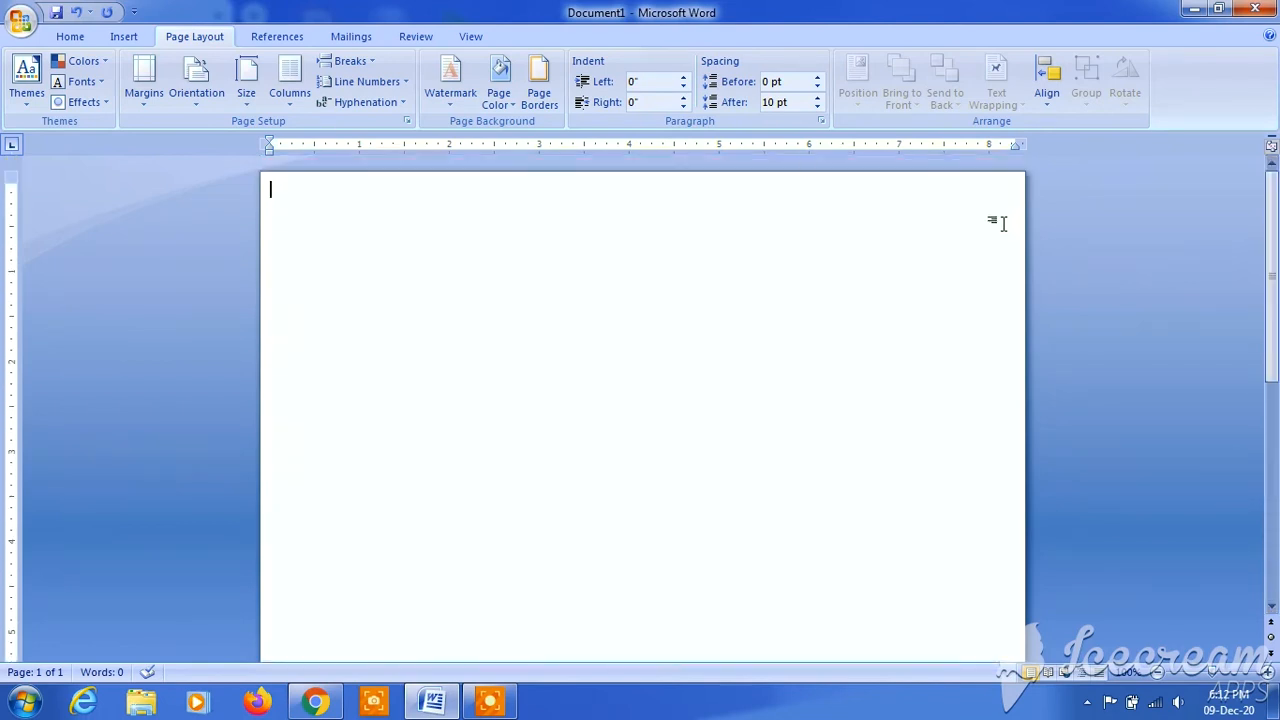
- Draw a rectangle about 1.04" wide and 1.8" high and place it in the page's upper-left corner
left_click(124, 37)
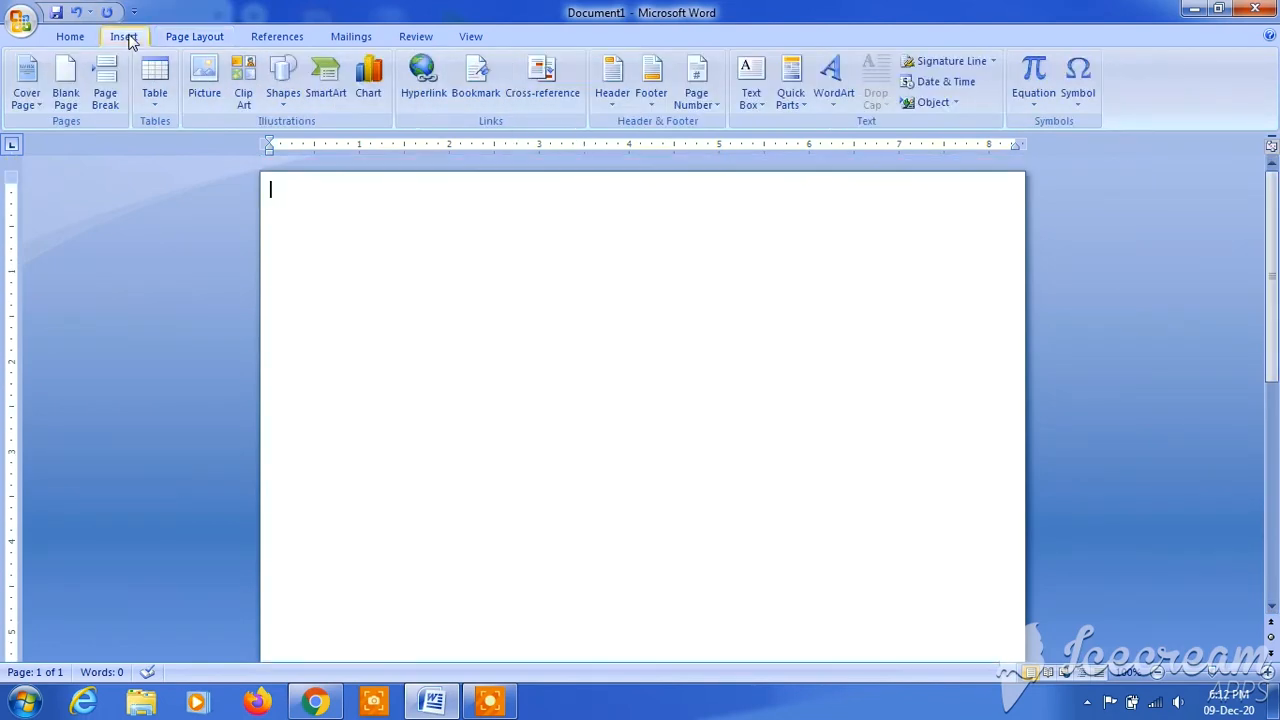
left_click(278, 98)
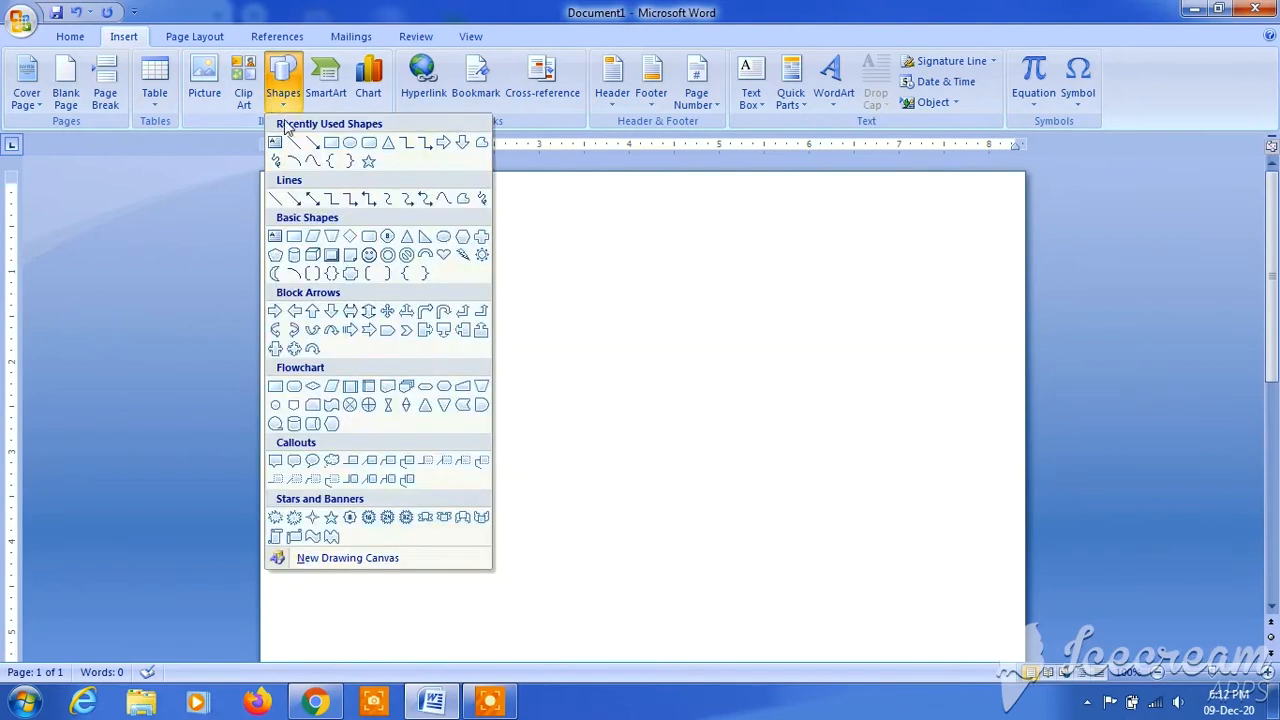
left_click(332, 143)
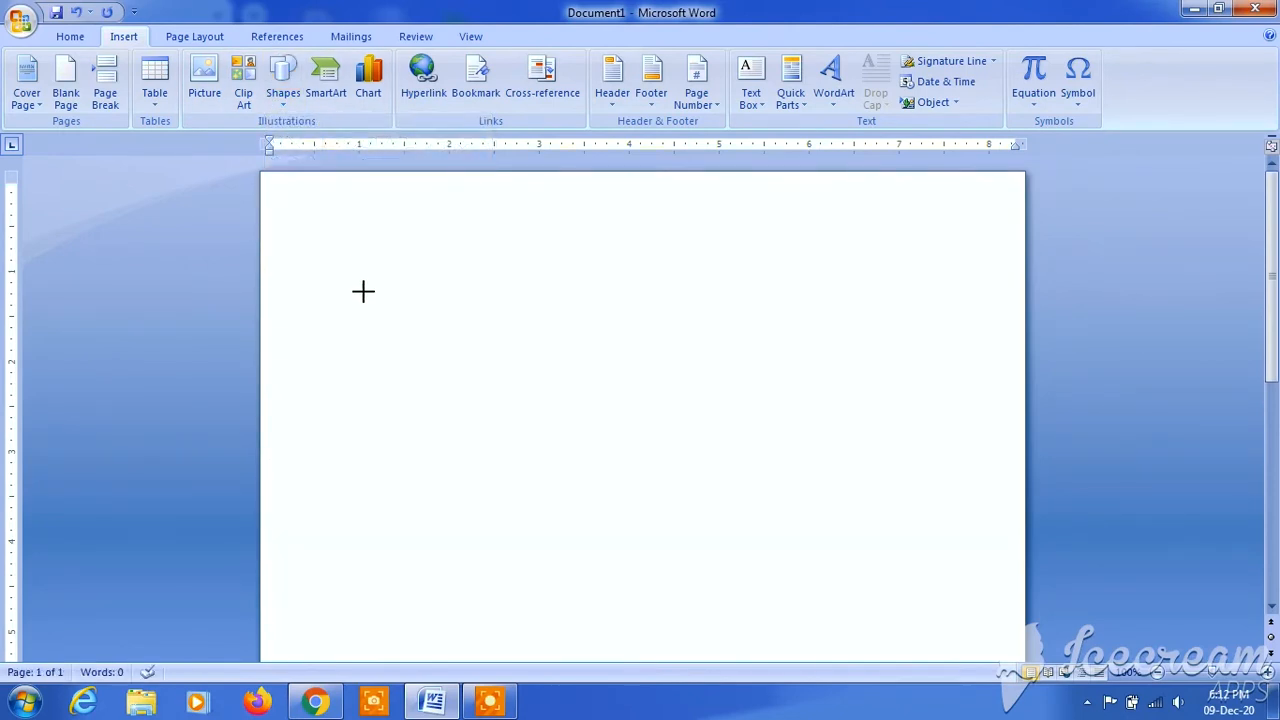
left_click_drag(384, 318, 378, 359)
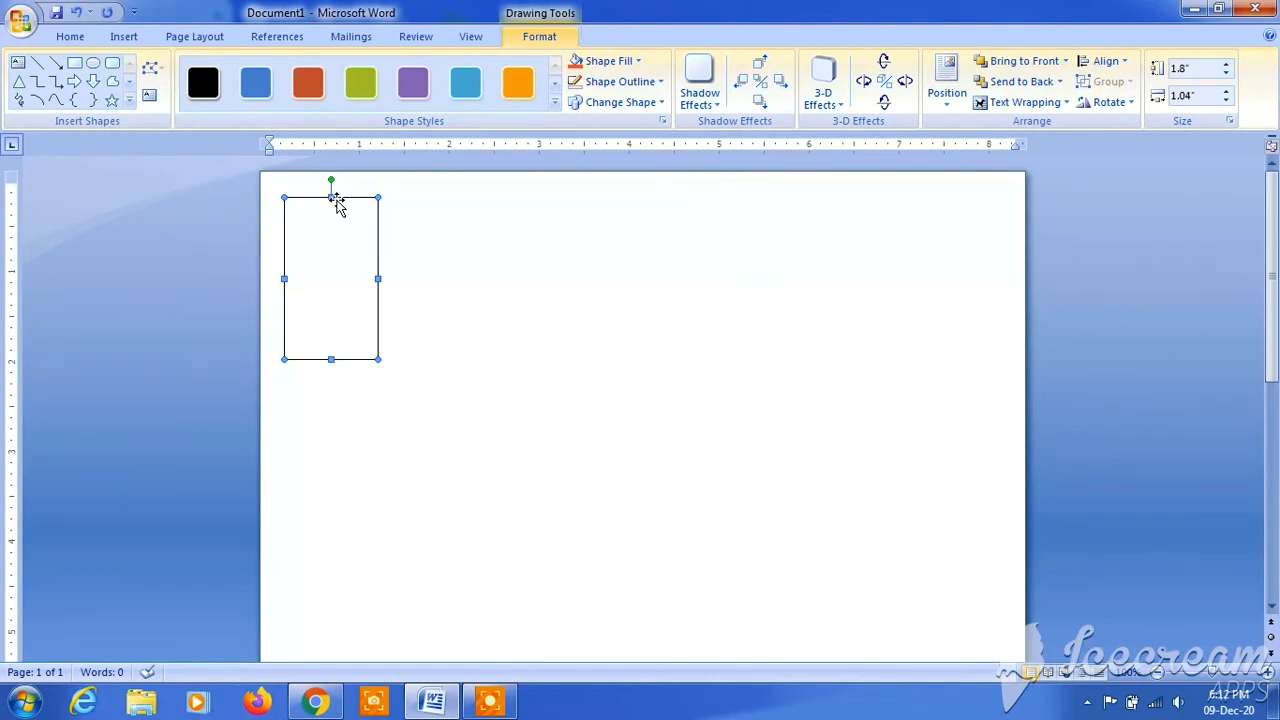
left_click_drag(318, 188, 321, 181)
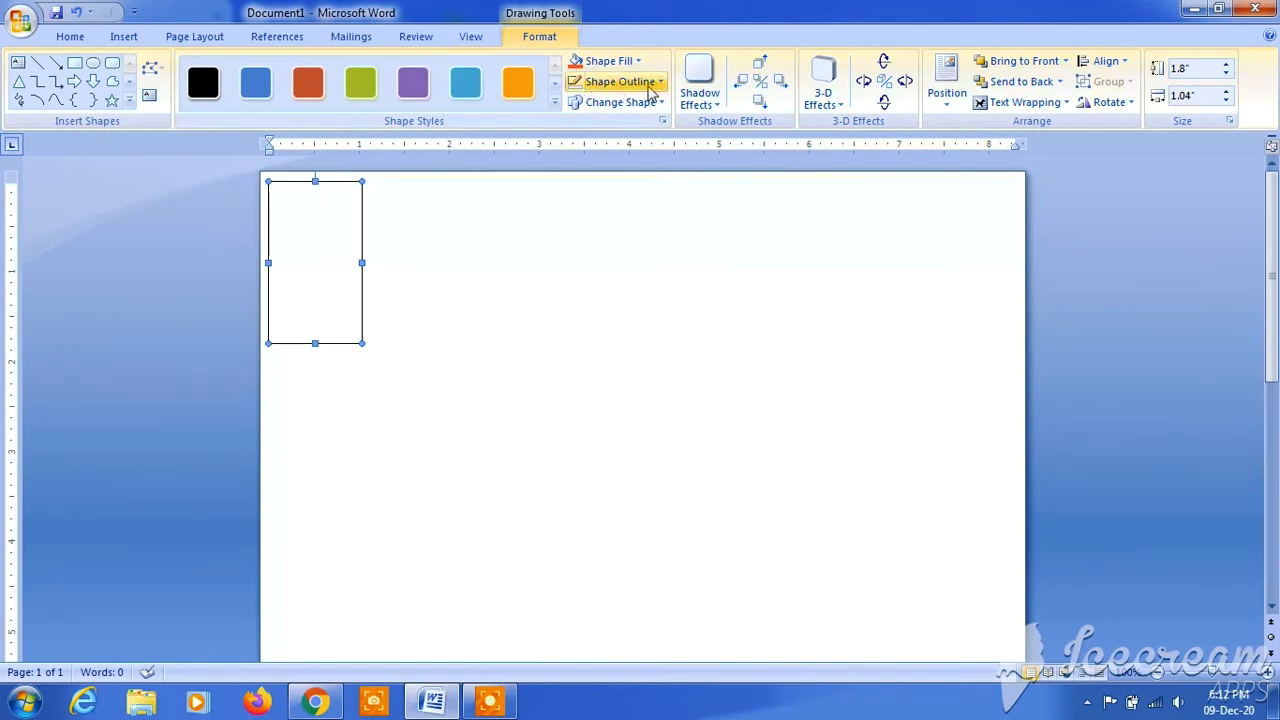
- Fill the rectangle with an orange-red from the standard colours of the additional fill colours
left_click(640, 64)
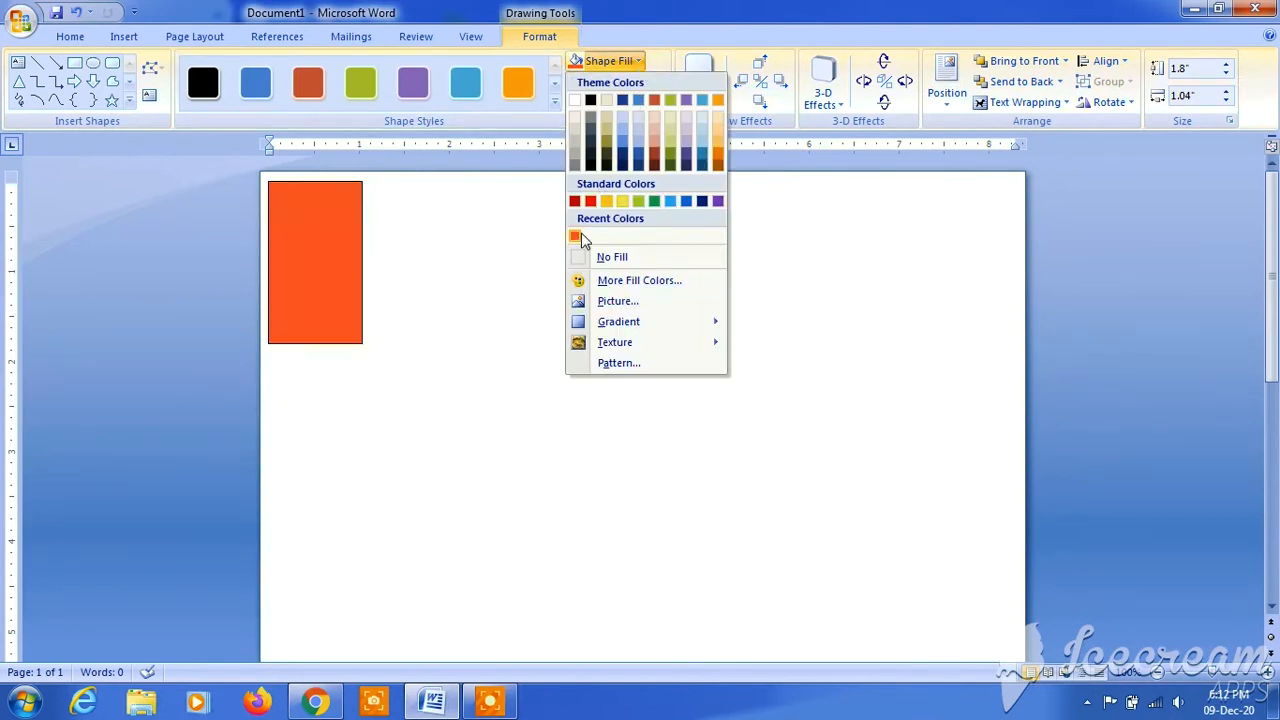
left_click(636, 281)
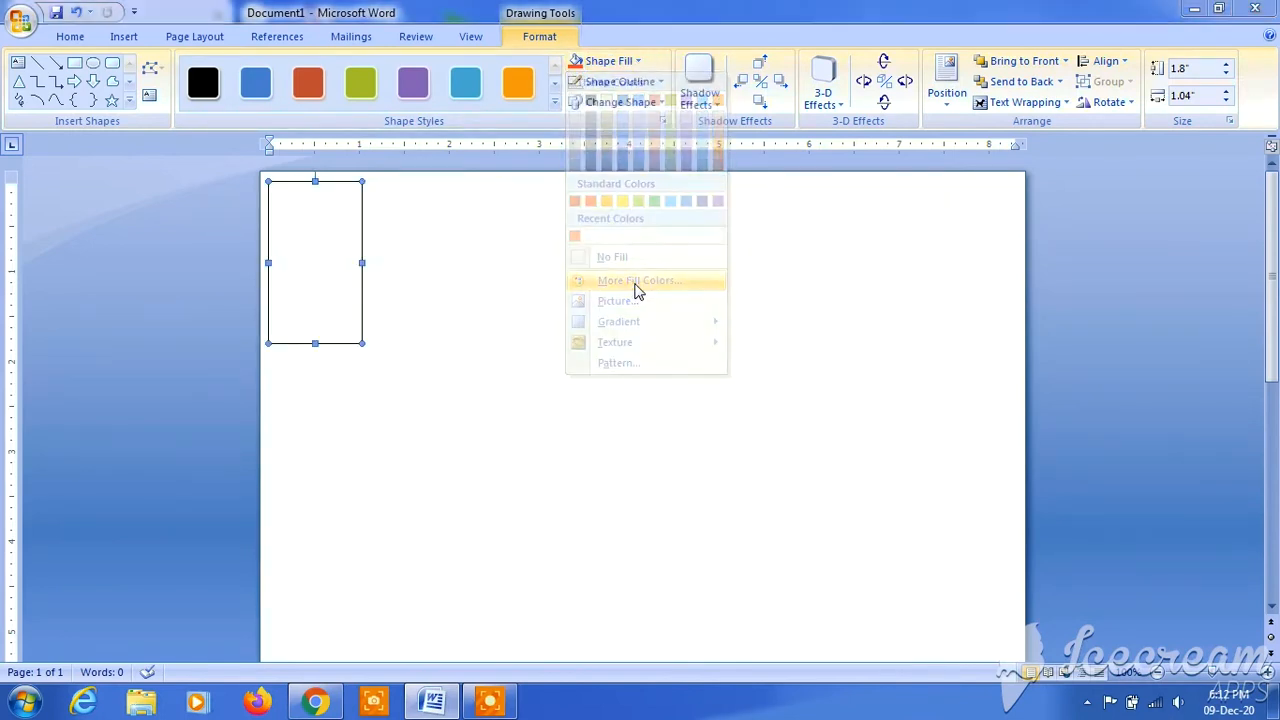
left_click(612, 303)
left_click(633, 343)
left_click(648, 336)
left_click(641, 318)
left_click(628, 342)
left_click(625, 357)
left_click(642, 338)
left_click(628, 342)
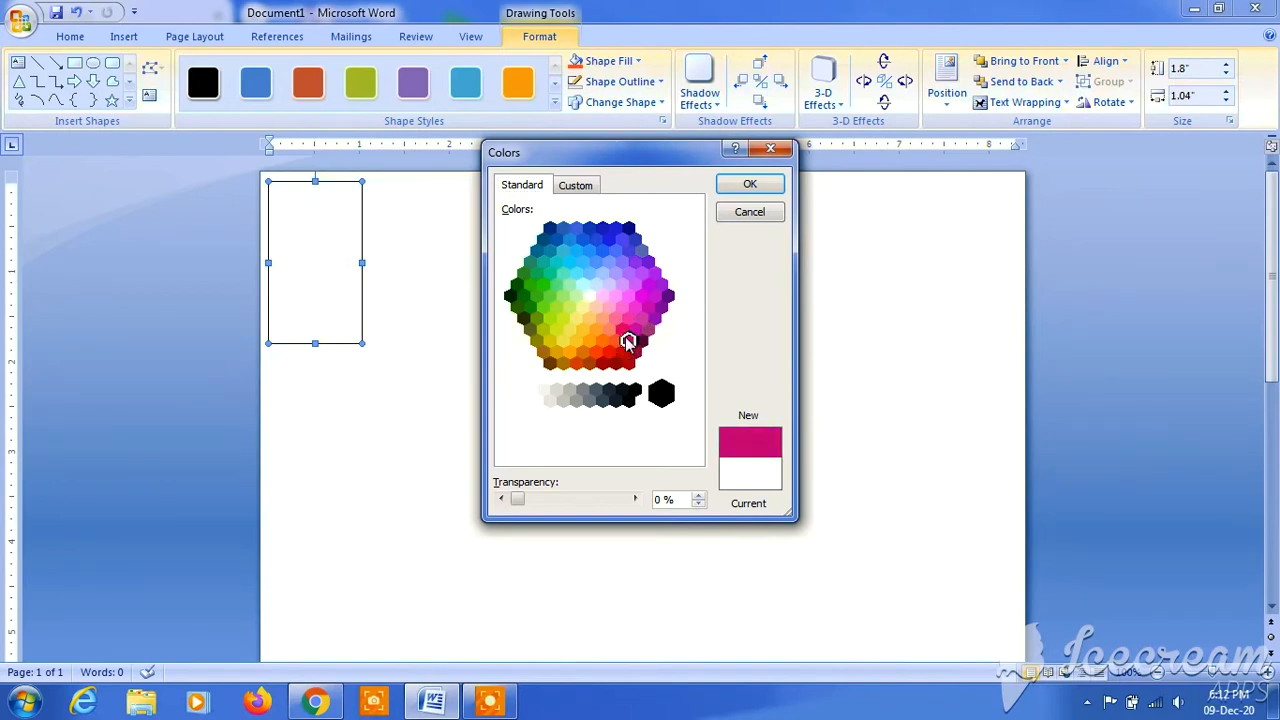
left_click(629, 321)
left_click(618, 338)
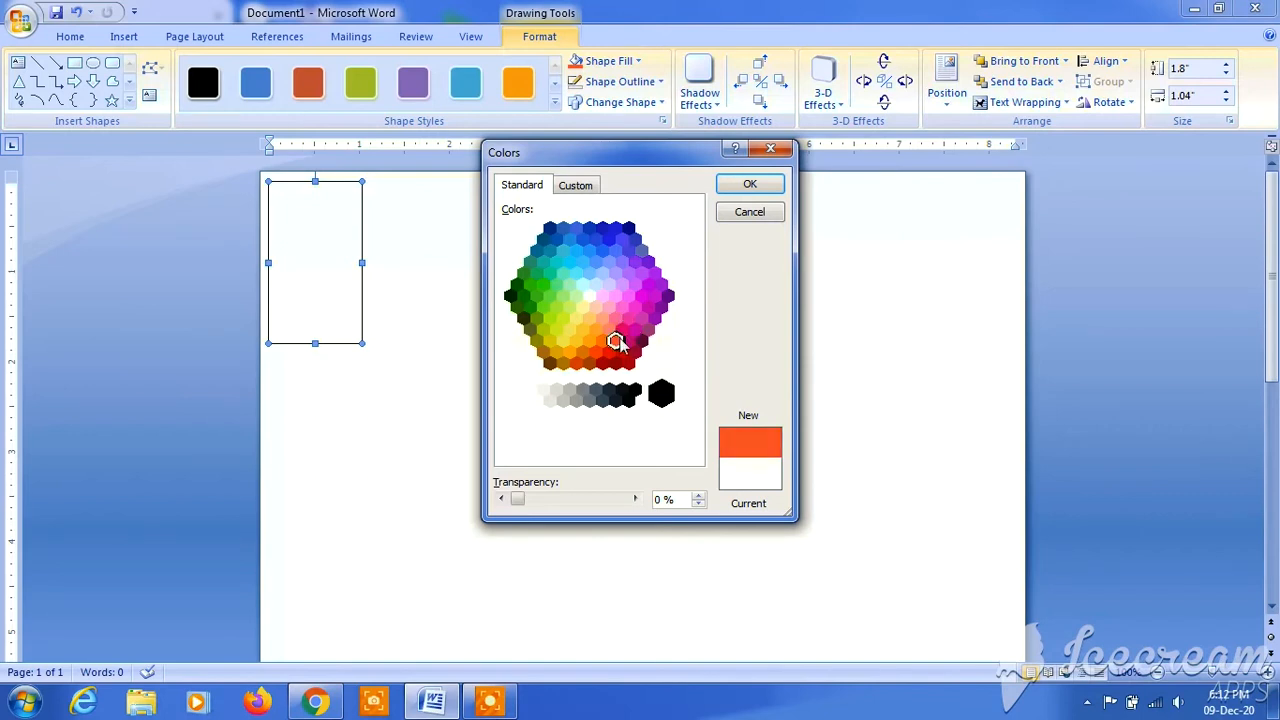
left_click(622, 352)
left_click(615, 341)
left_click(752, 185)
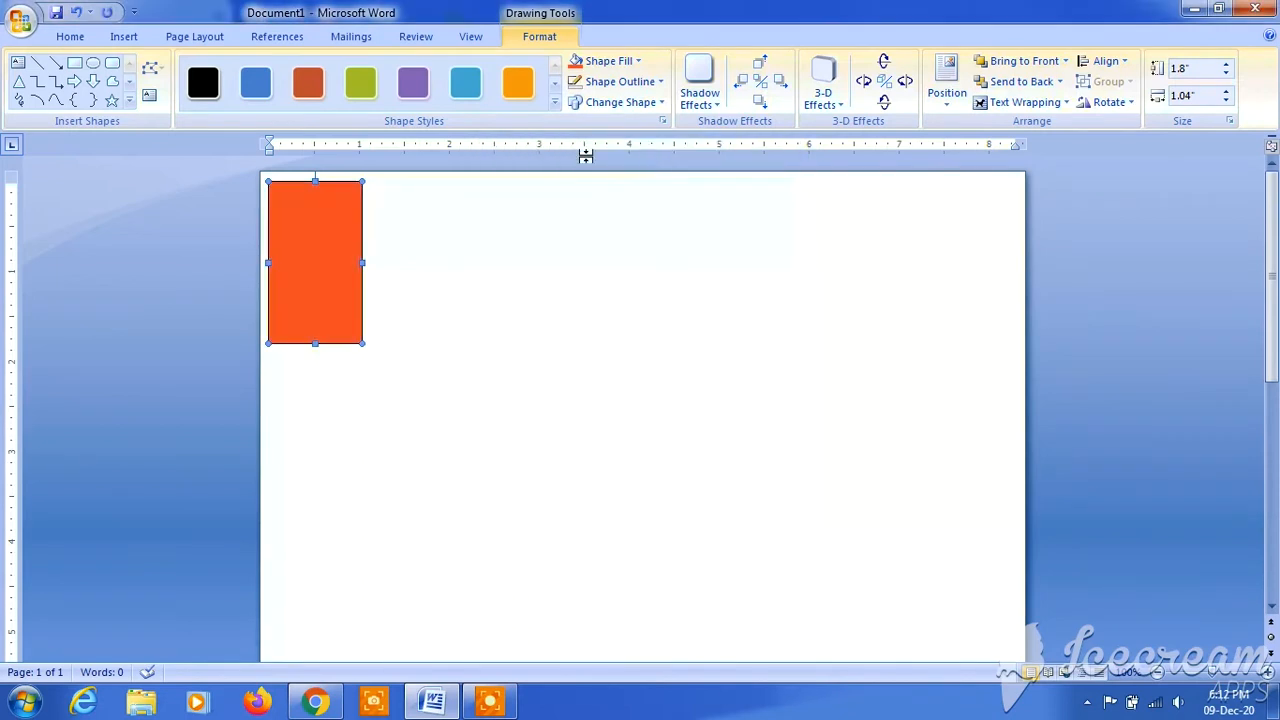
- Remove the rectangle's outline and set its text wrapping to Behind Text
left_click(644, 86)
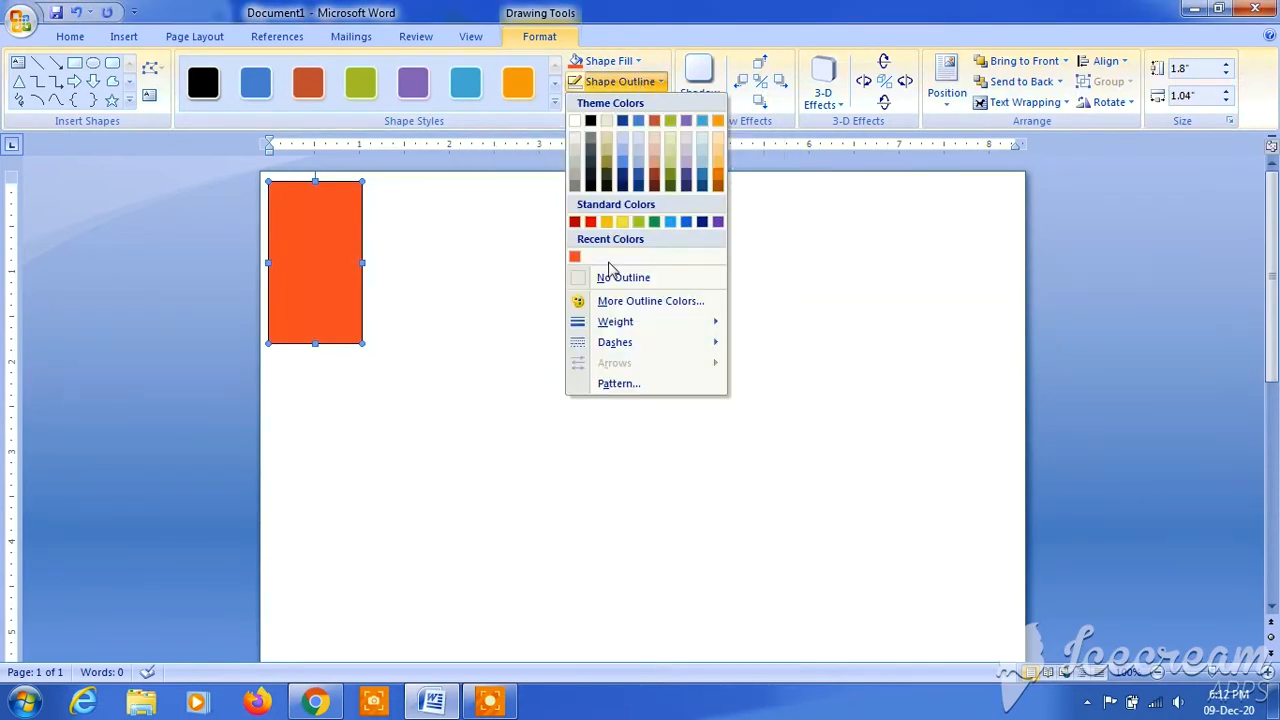
left_click(615, 283)
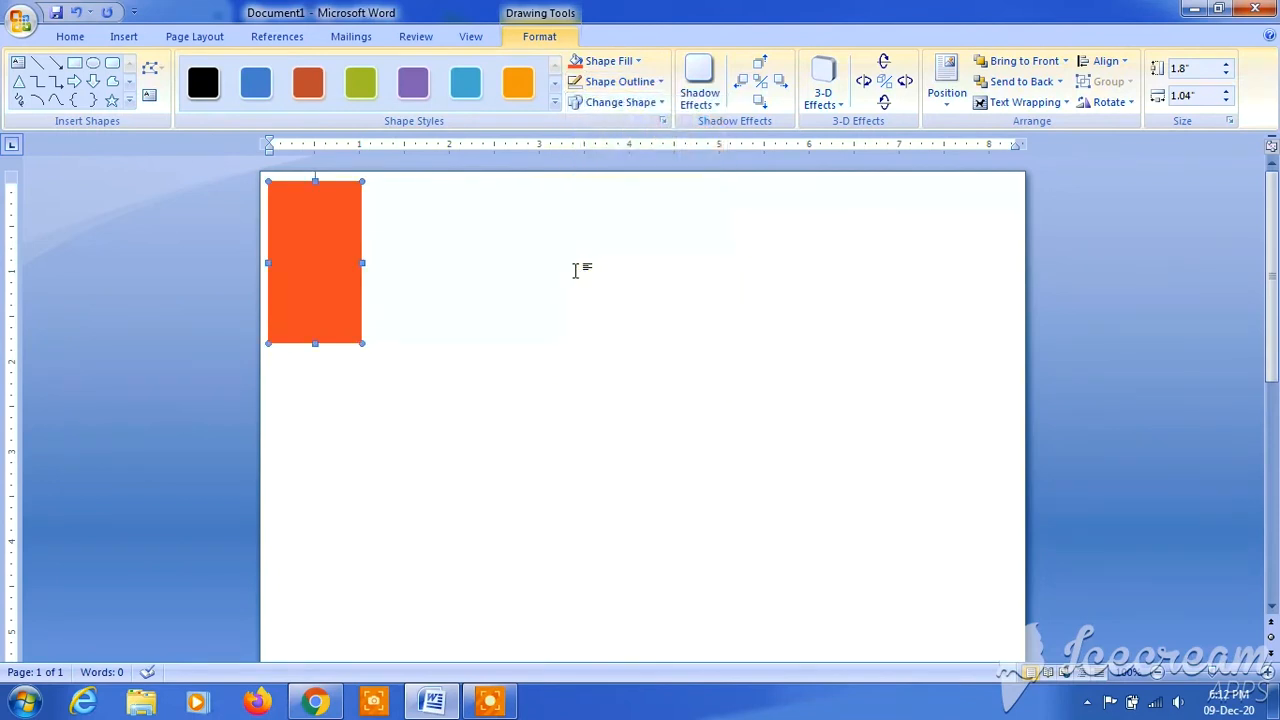
left_click(348, 178)
double_click(320, 214)
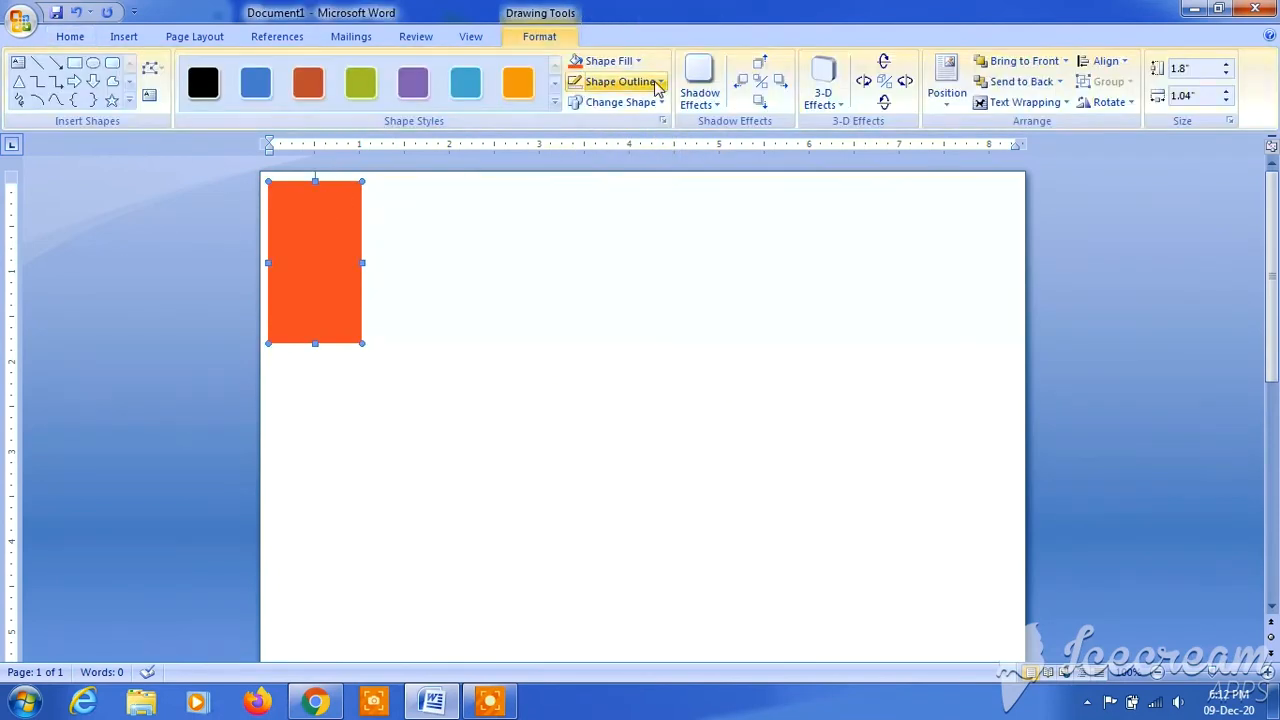
left_click(1048, 104)
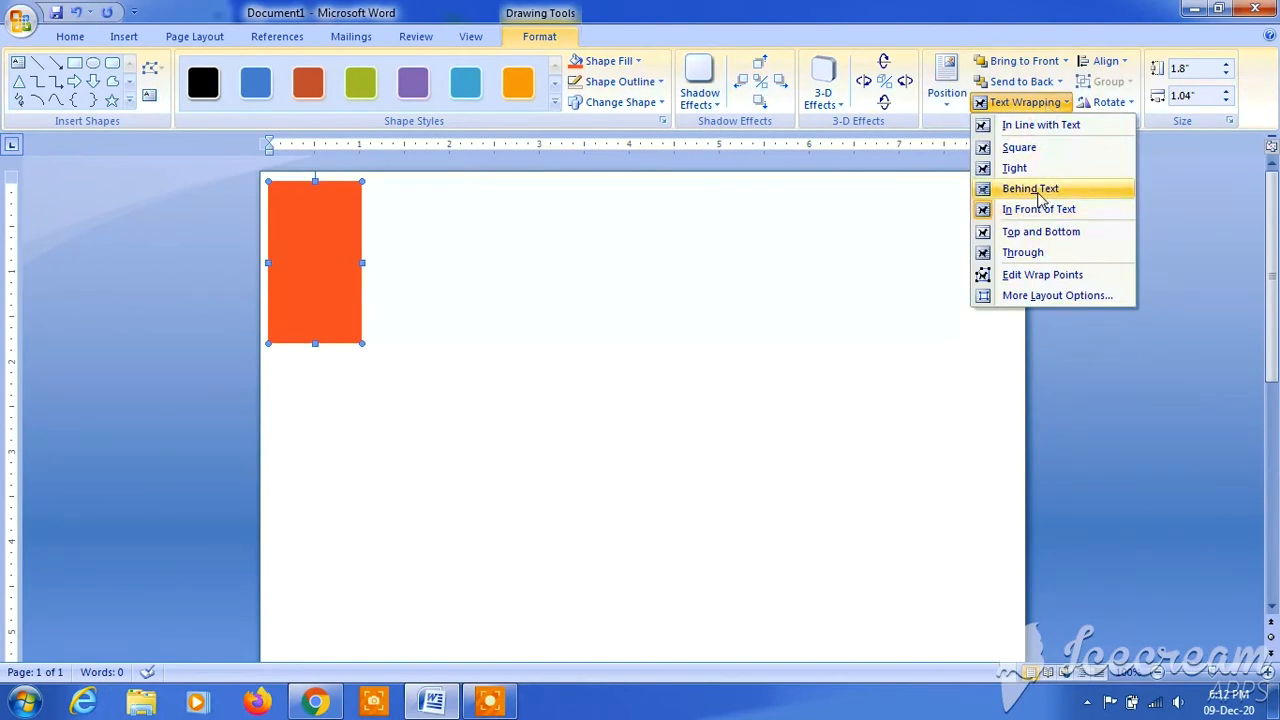
left_click(1038, 192)
left_click(592, 262)
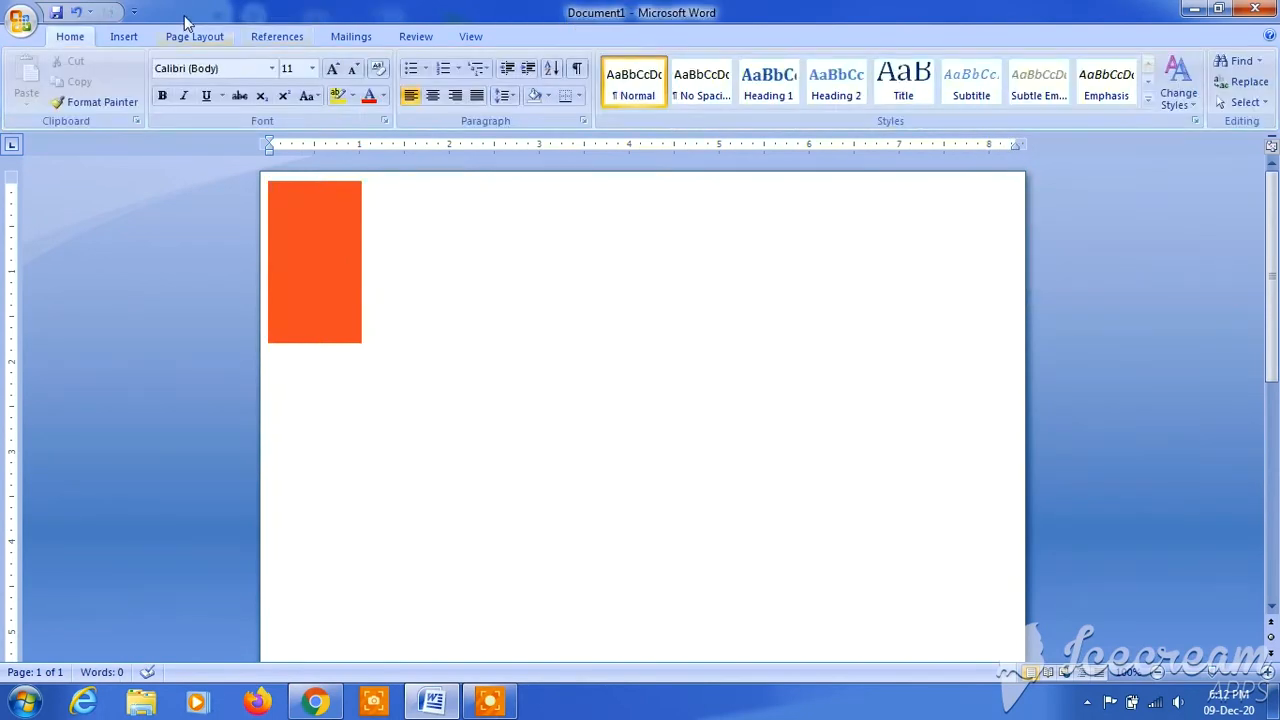
- Draw a second rectangle about 1.43" wide and 8.8" high below the first, reaching the bottom of the page
left_click(125, 37)
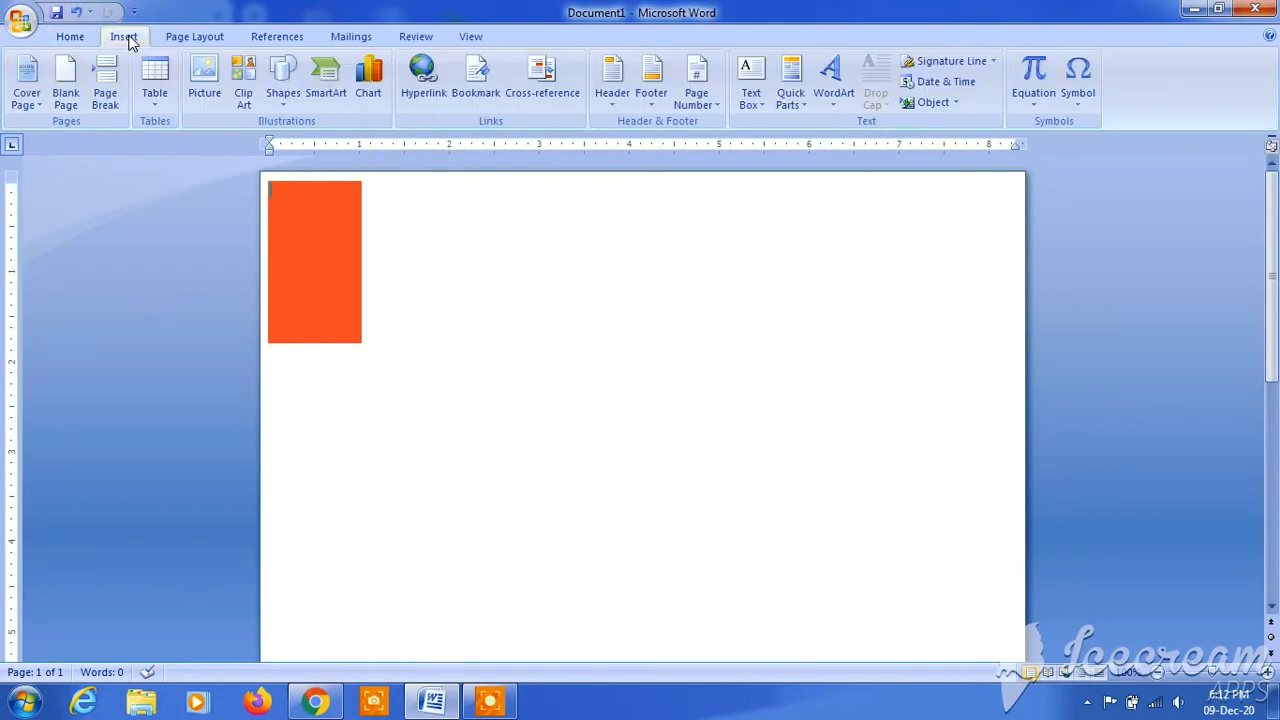
left_click(284, 95)
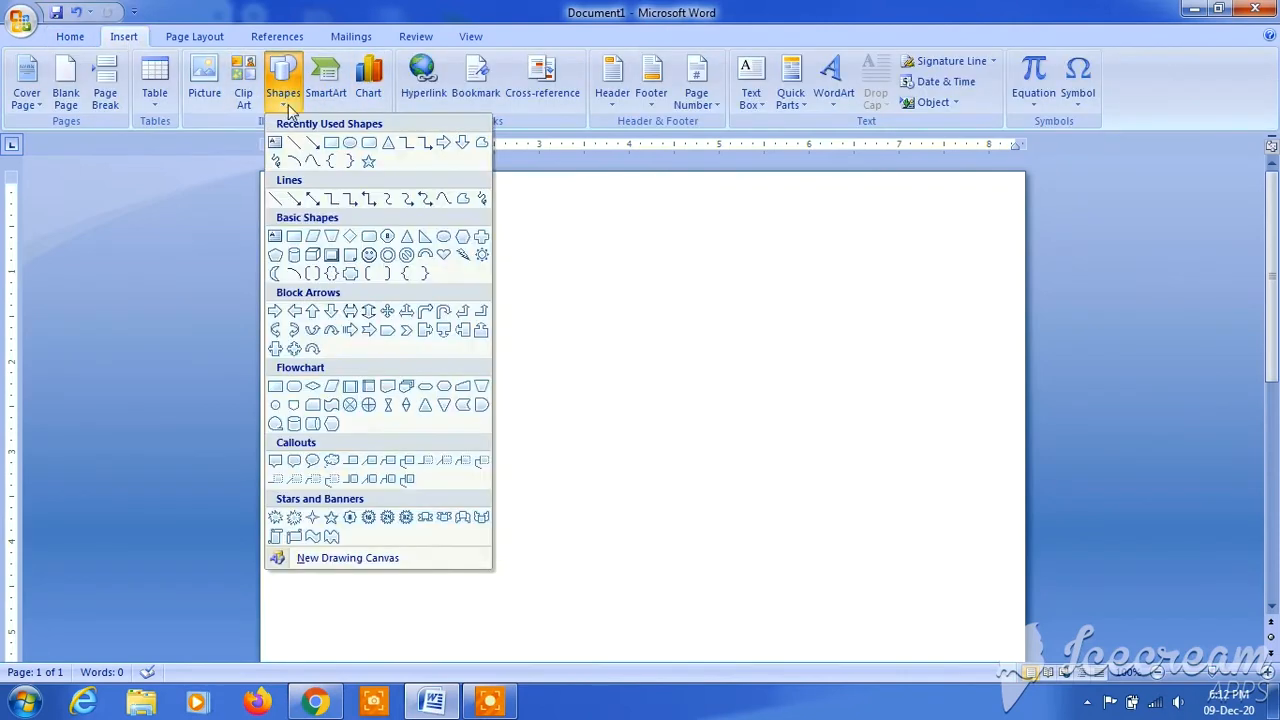
left_click(331, 144)
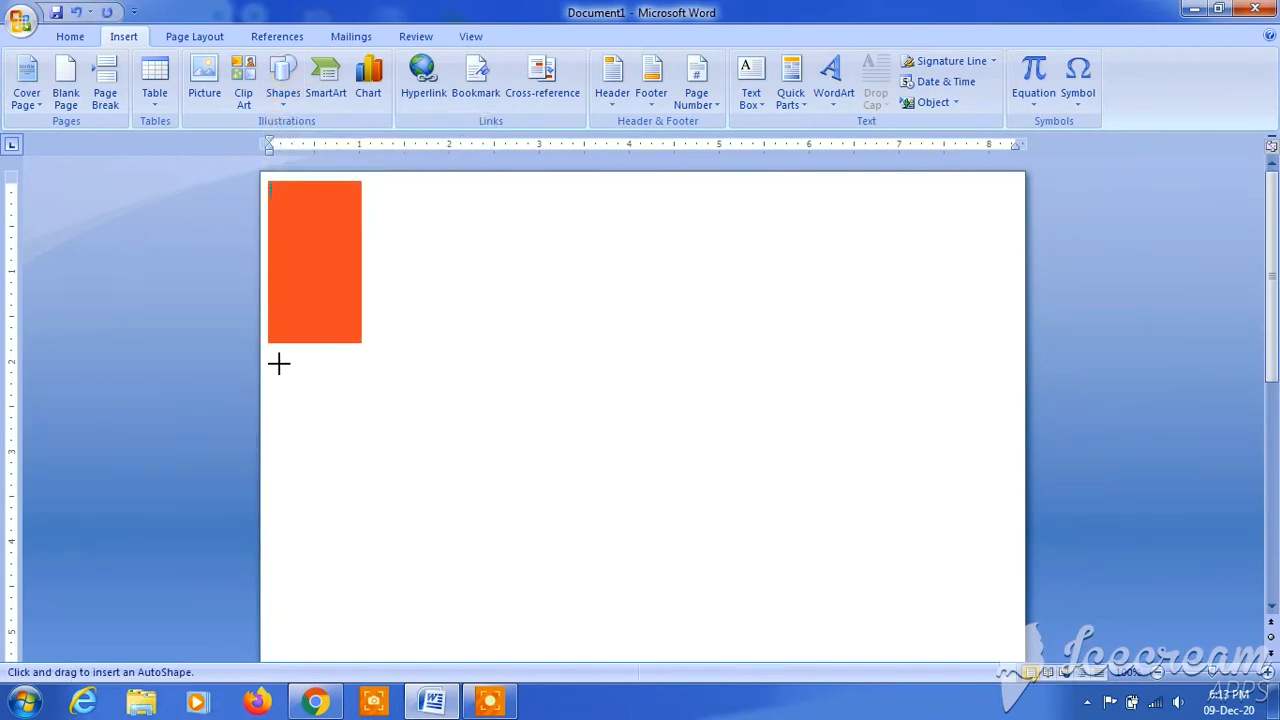
mouse_move(270, 360)
left_mouse_down()
mouse_move(429, 463)
mouse_move(403, 563)
mouse_move(403, 674)
mouse_move(397, 636)
left_mouse_up()
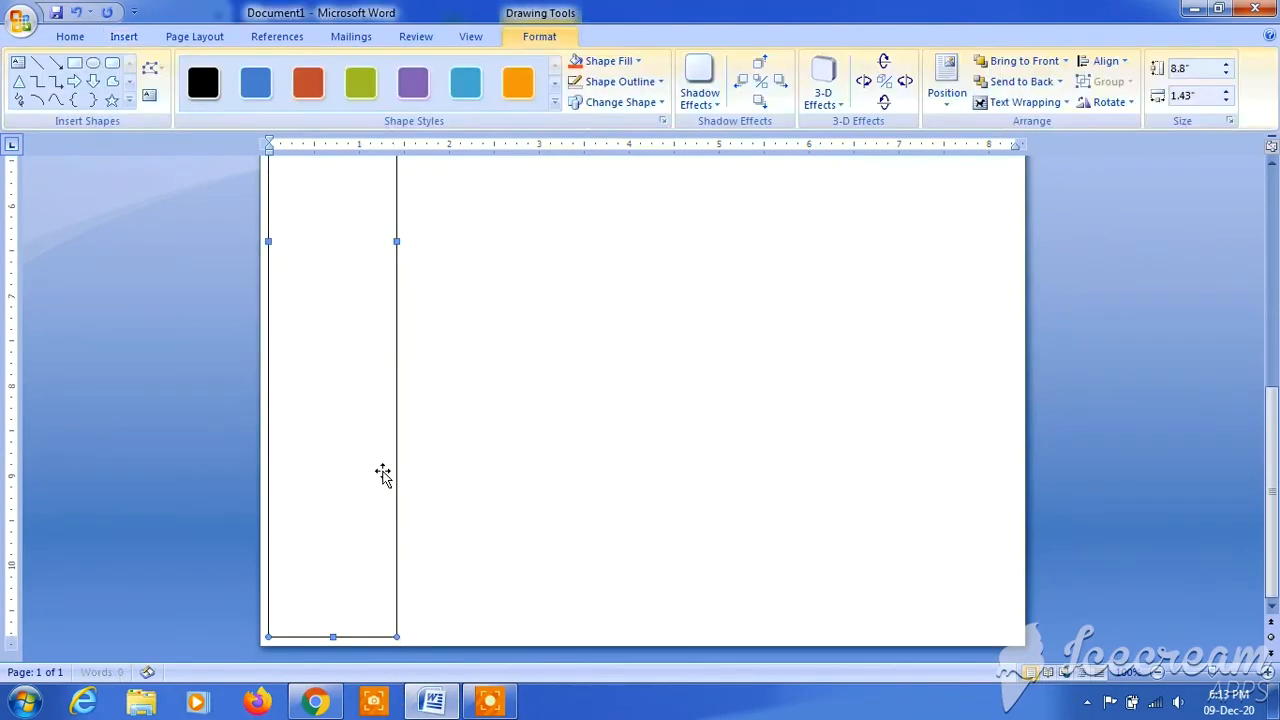
- Fill the tall rectangle with the recently used orange-red and remove its outline
left_click(640, 63)
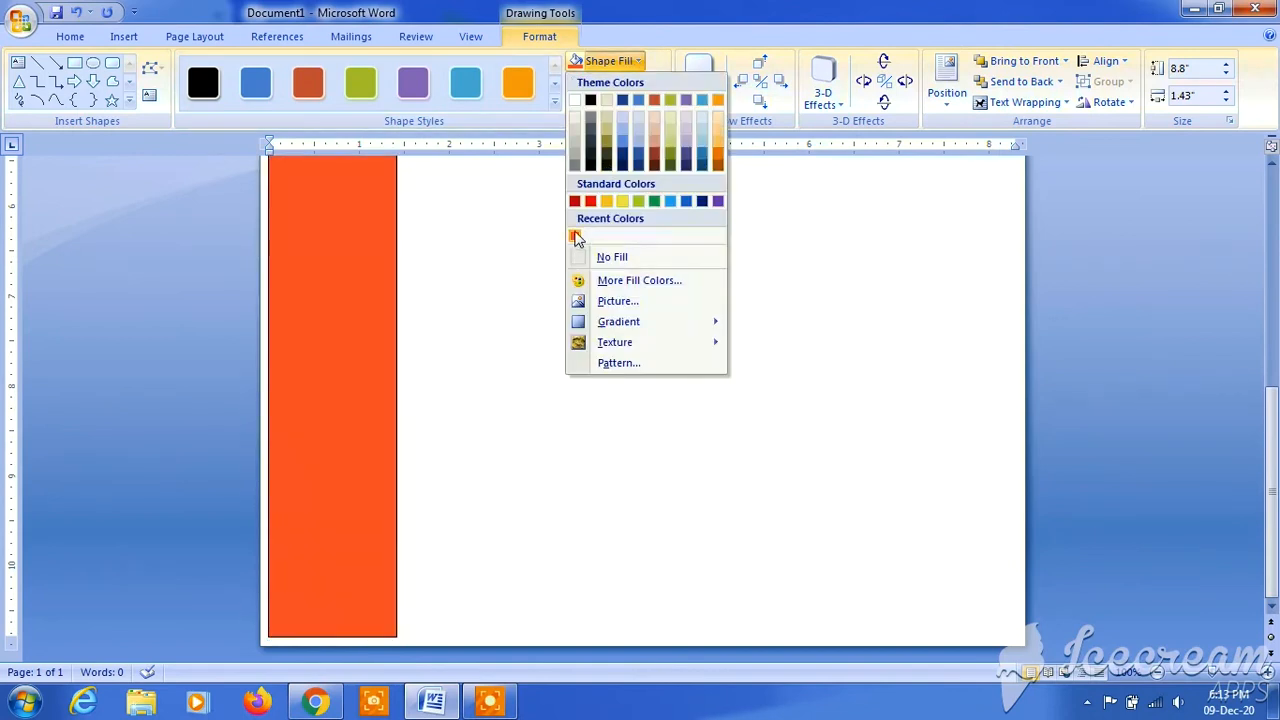
left_click(575, 237)
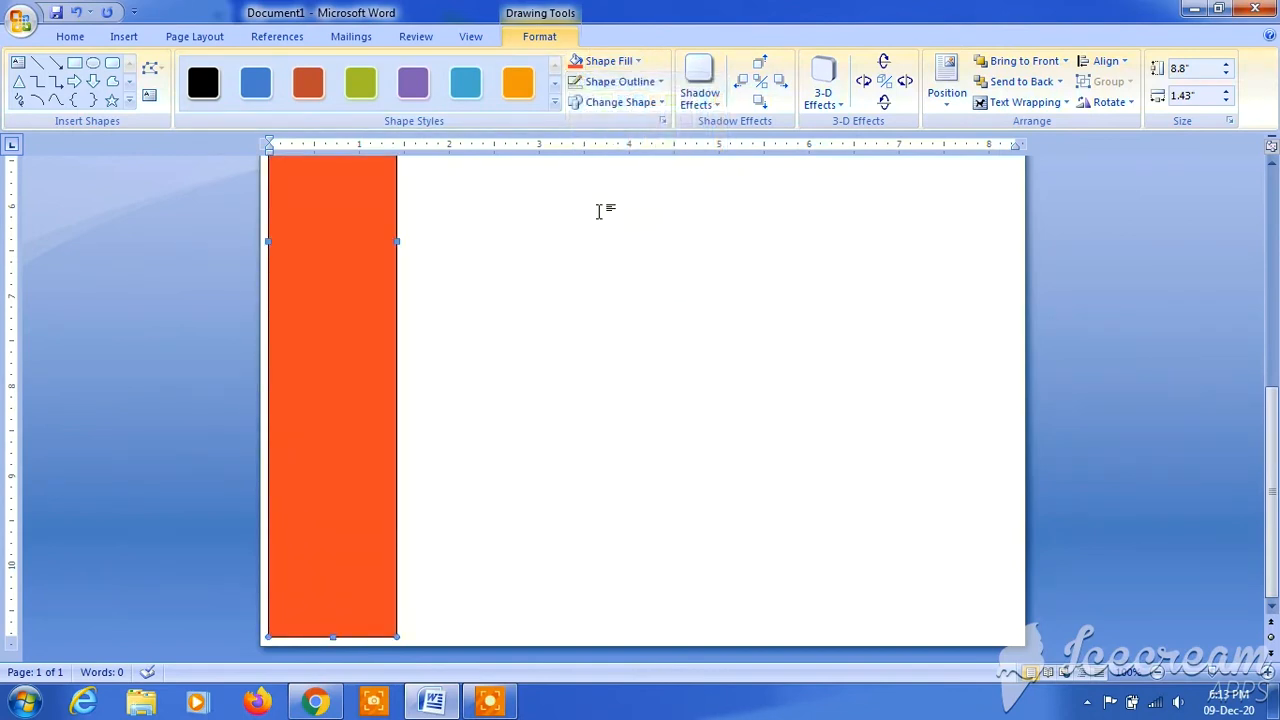
left_click(620, 83)
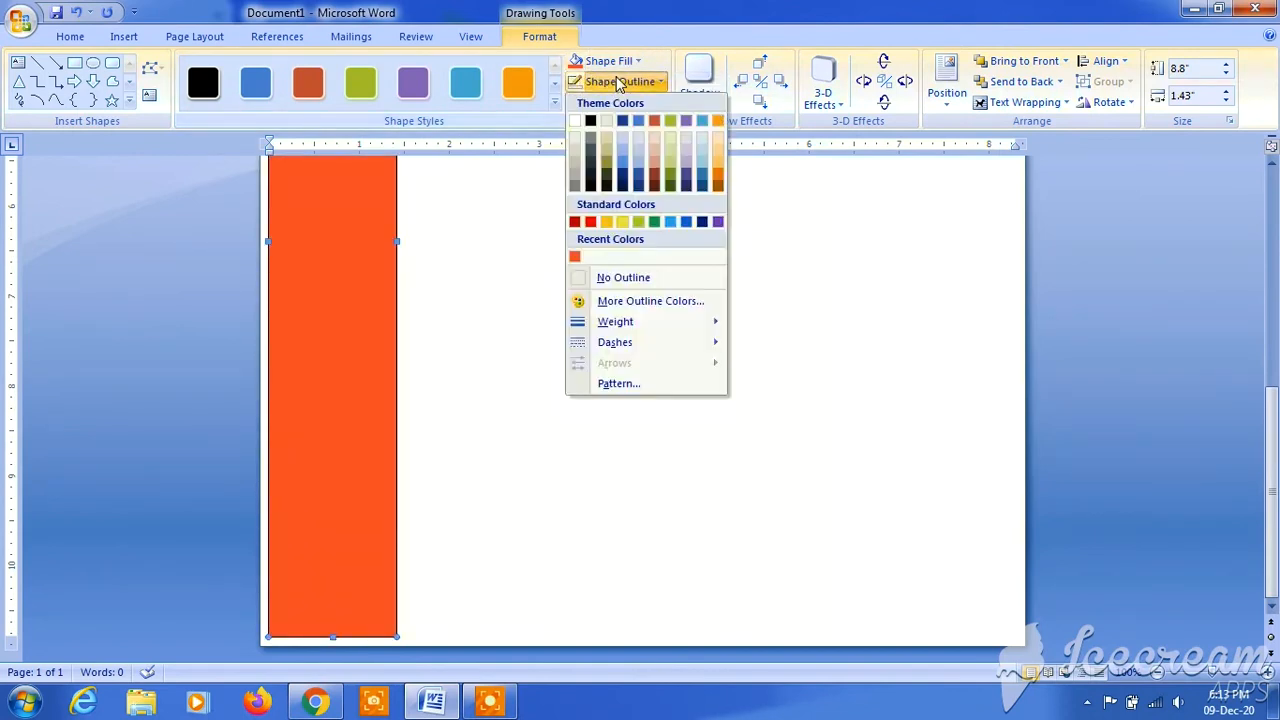
left_click(612, 278)
- Move the small upper rectangle slightly to the right so it sits more centrally above the tall one
scroll(718, 193, "up", 8)
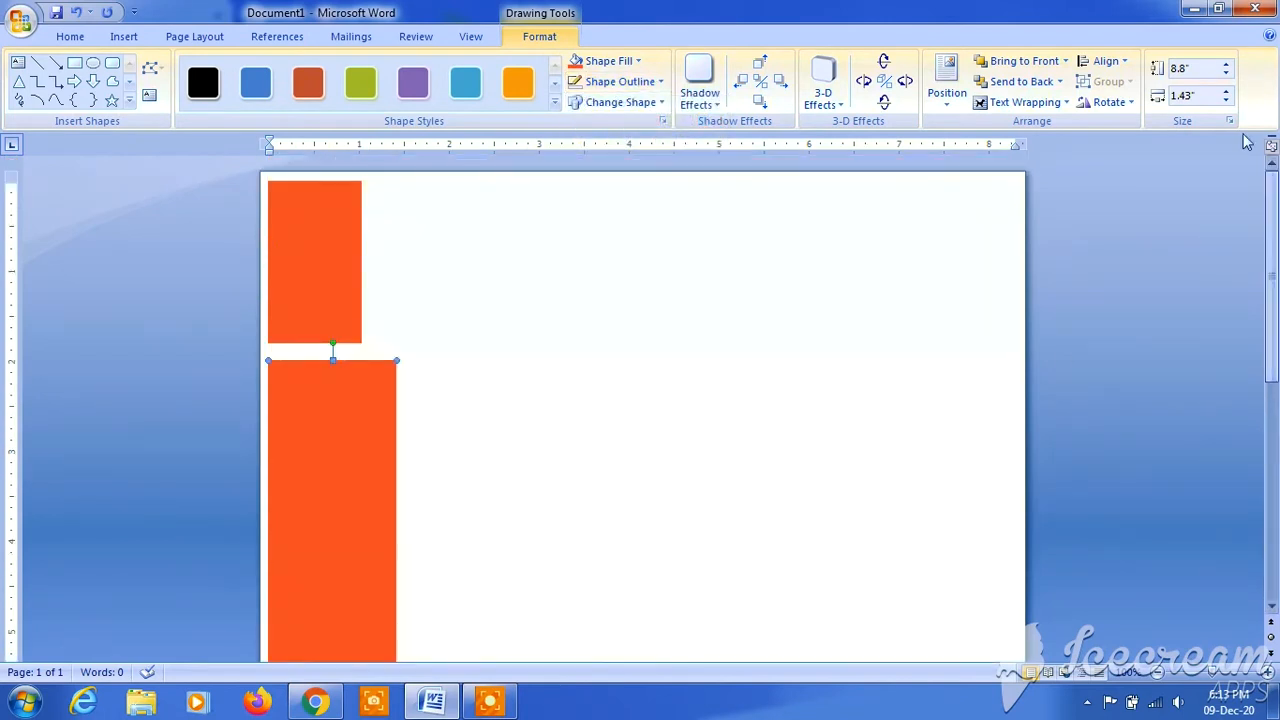
left_click(303, 195)
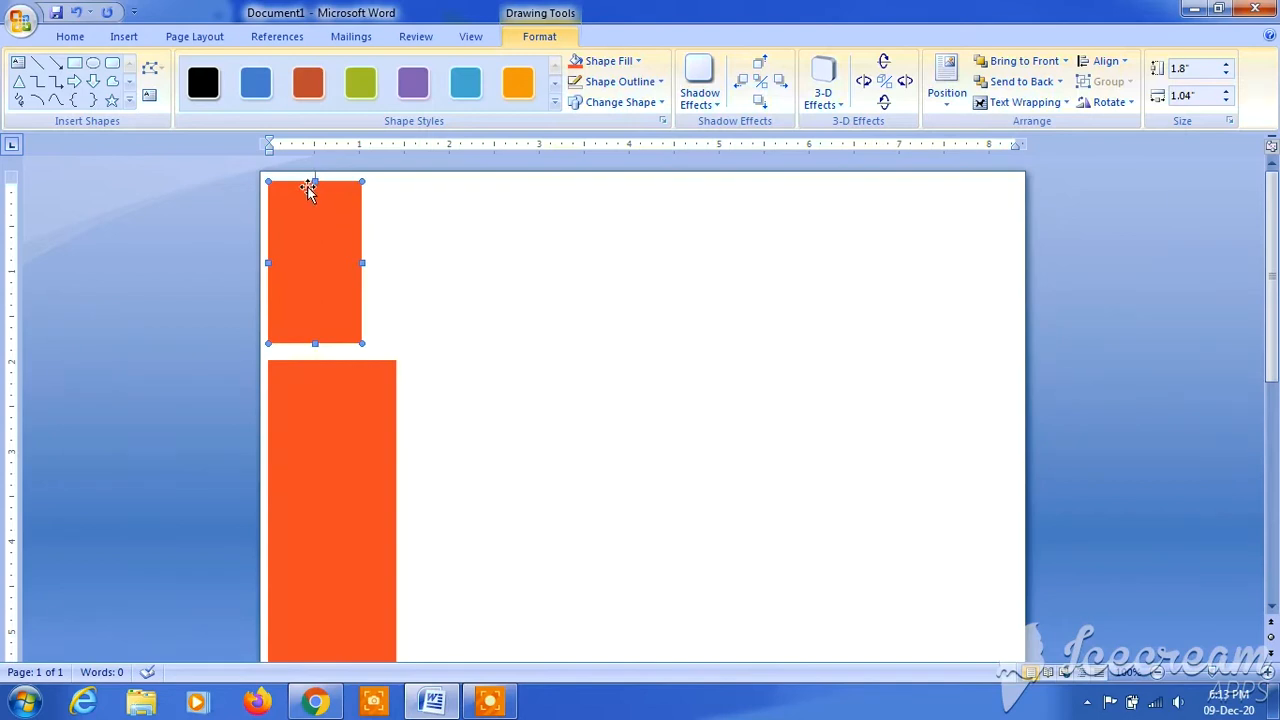
left_click_drag(318, 196, 329, 191)
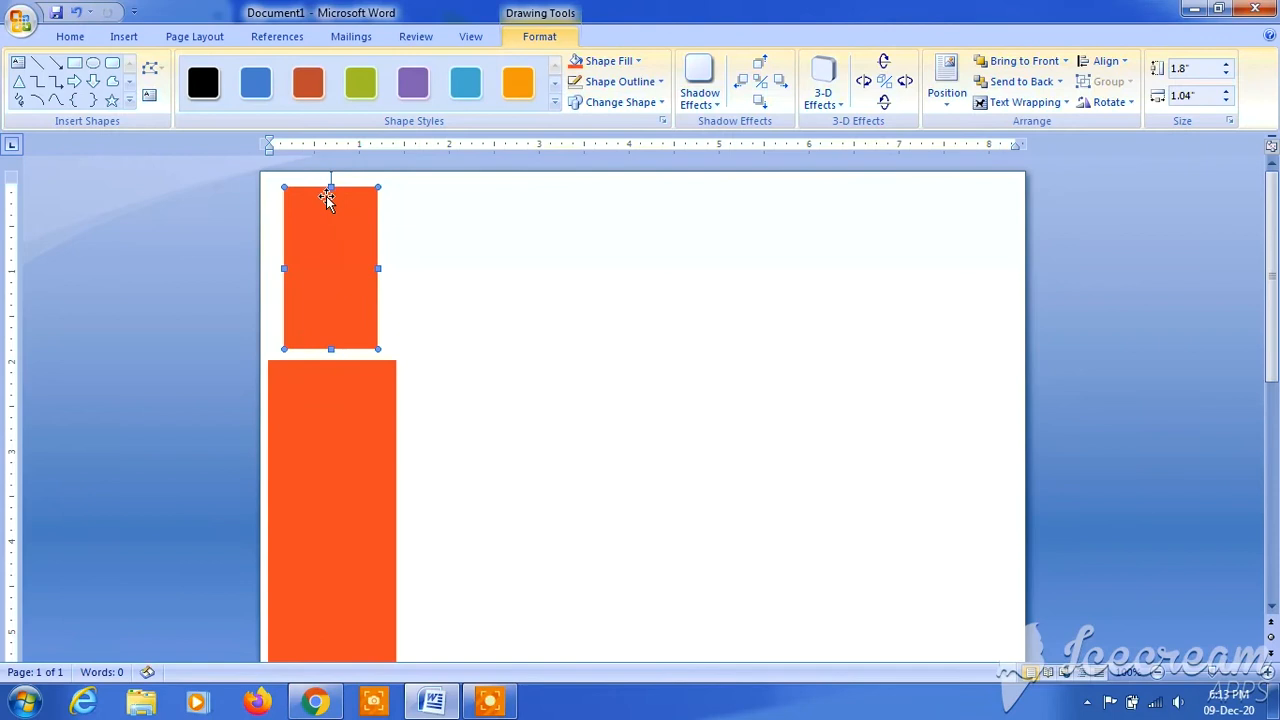
- Set the tall rectangle's text wrapping to Behind Text
left_click(320, 523)
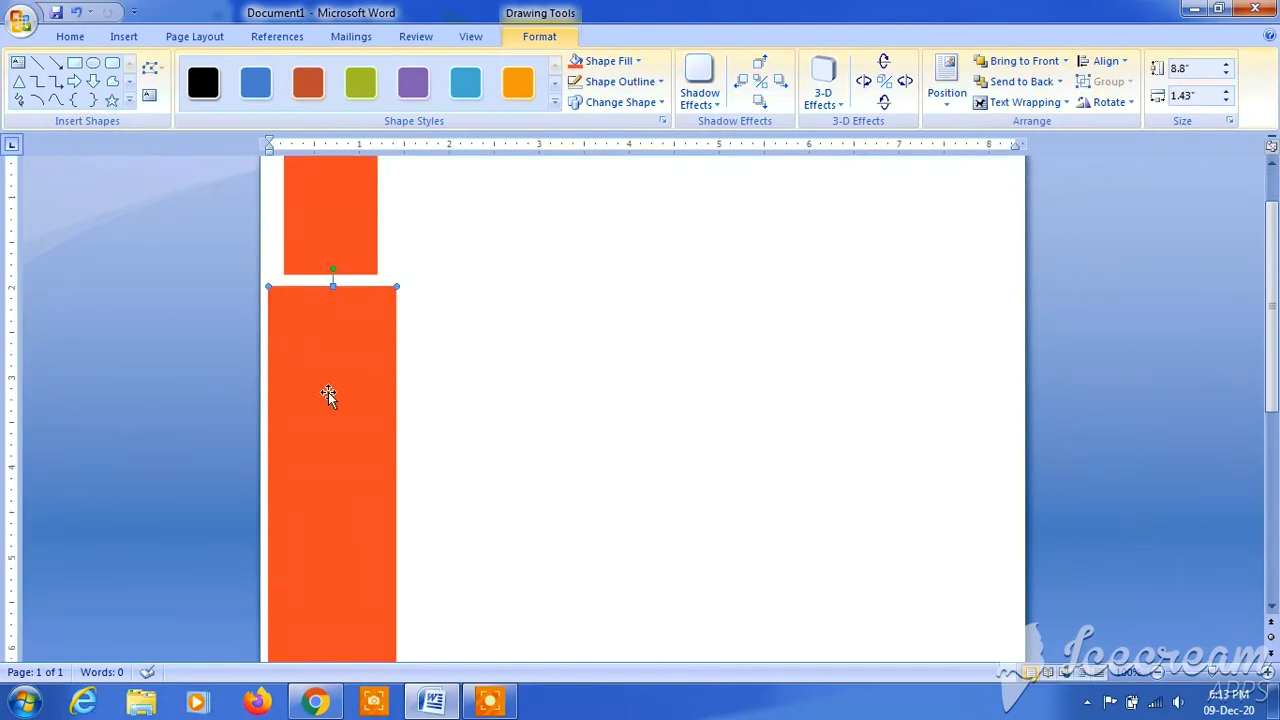
left_click(1045, 104)
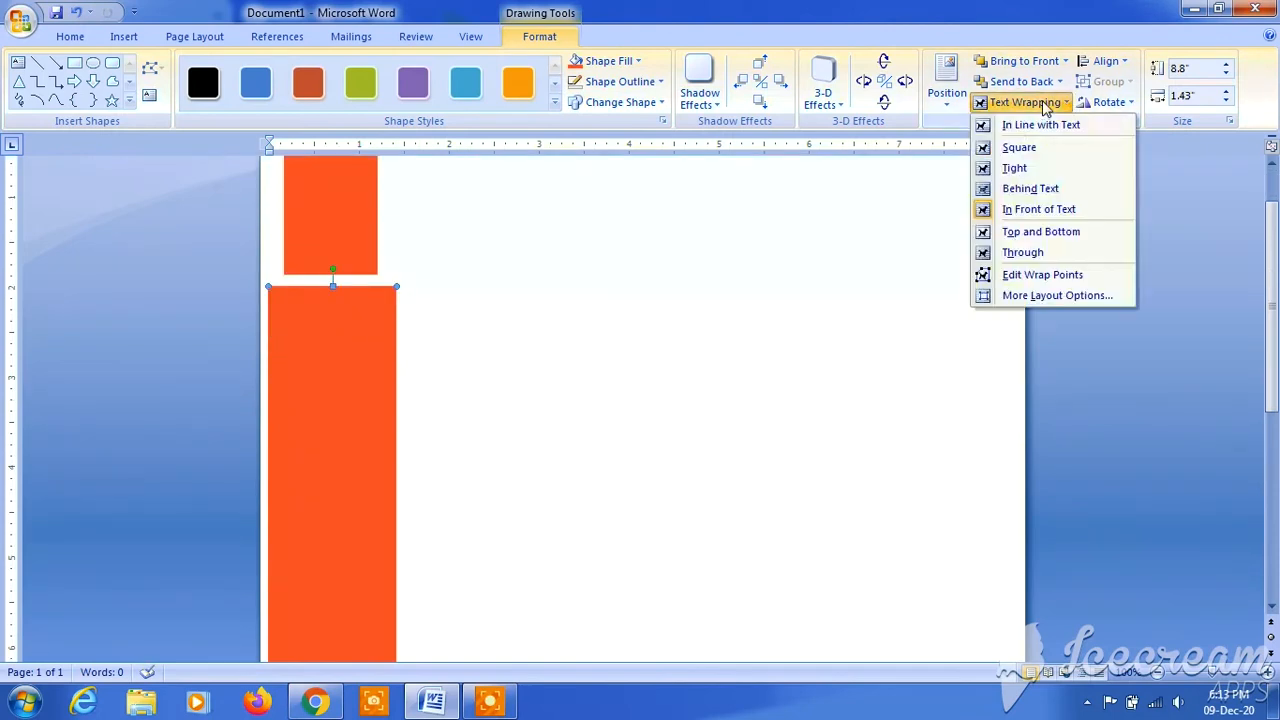
left_click(1035, 189)
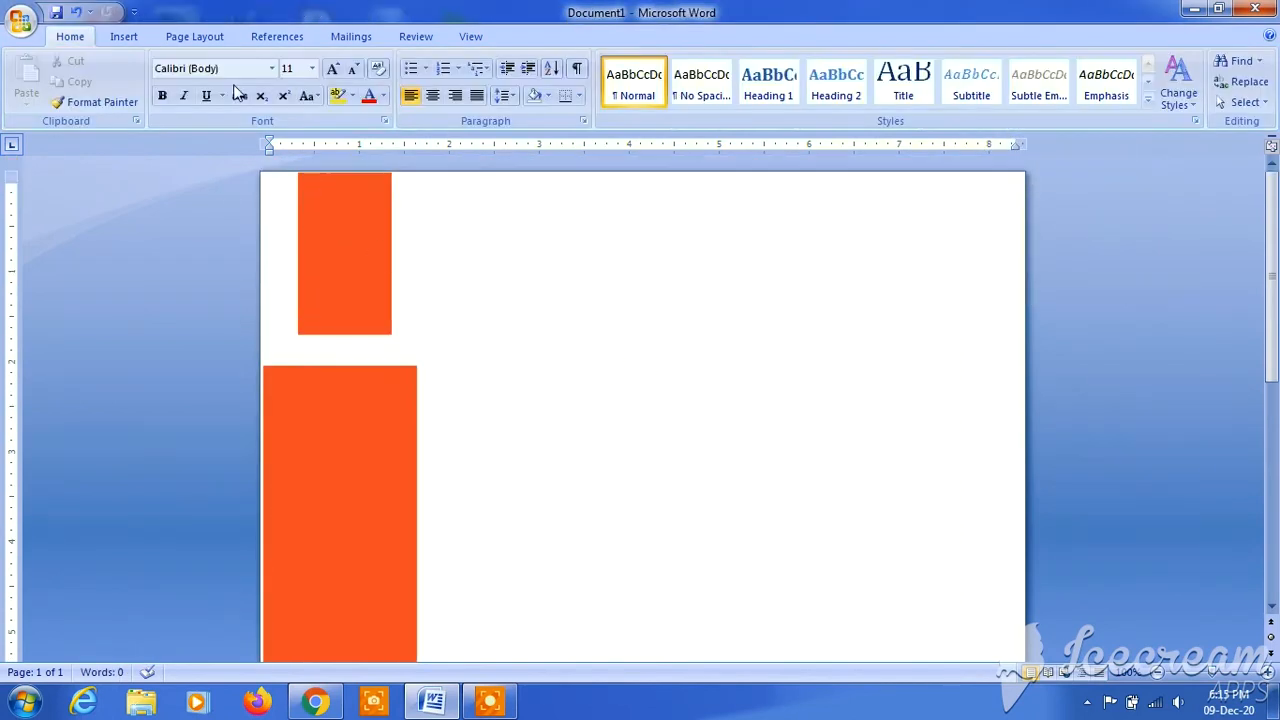
- Insert a table with 5 columns and 12 rows at the start of the page
left_click(136, 38)
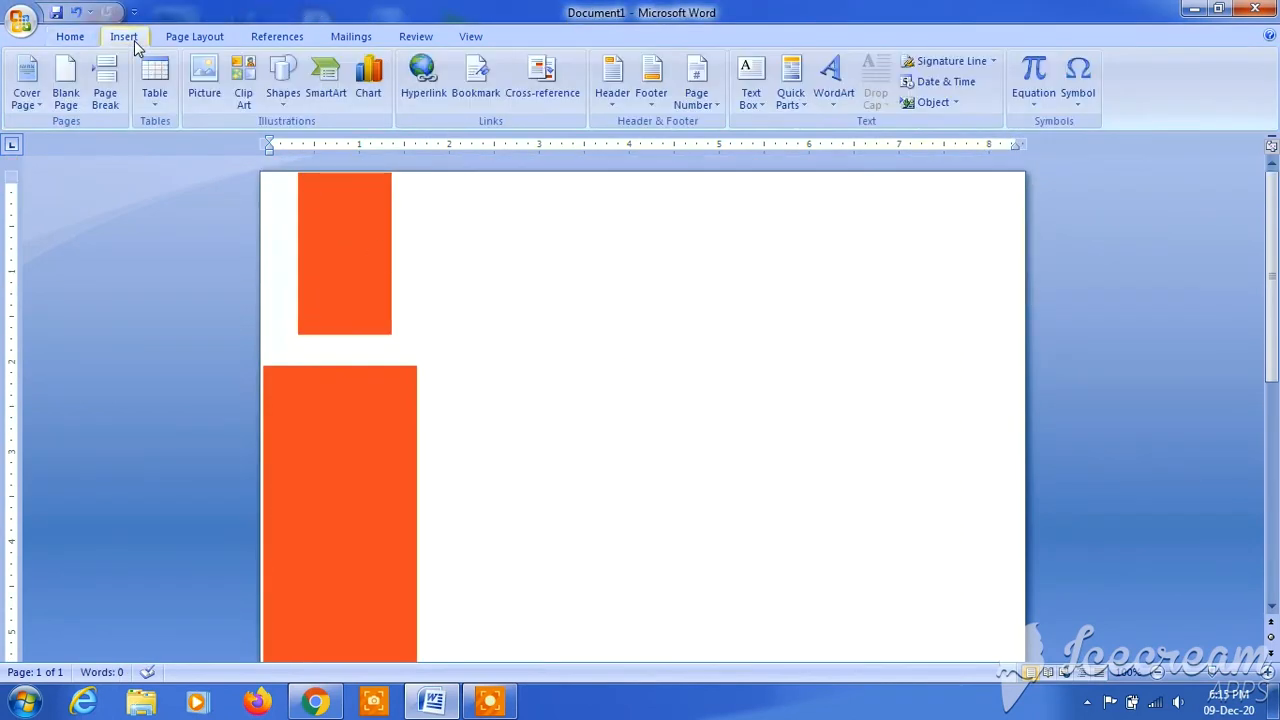
left_click(154, 100)
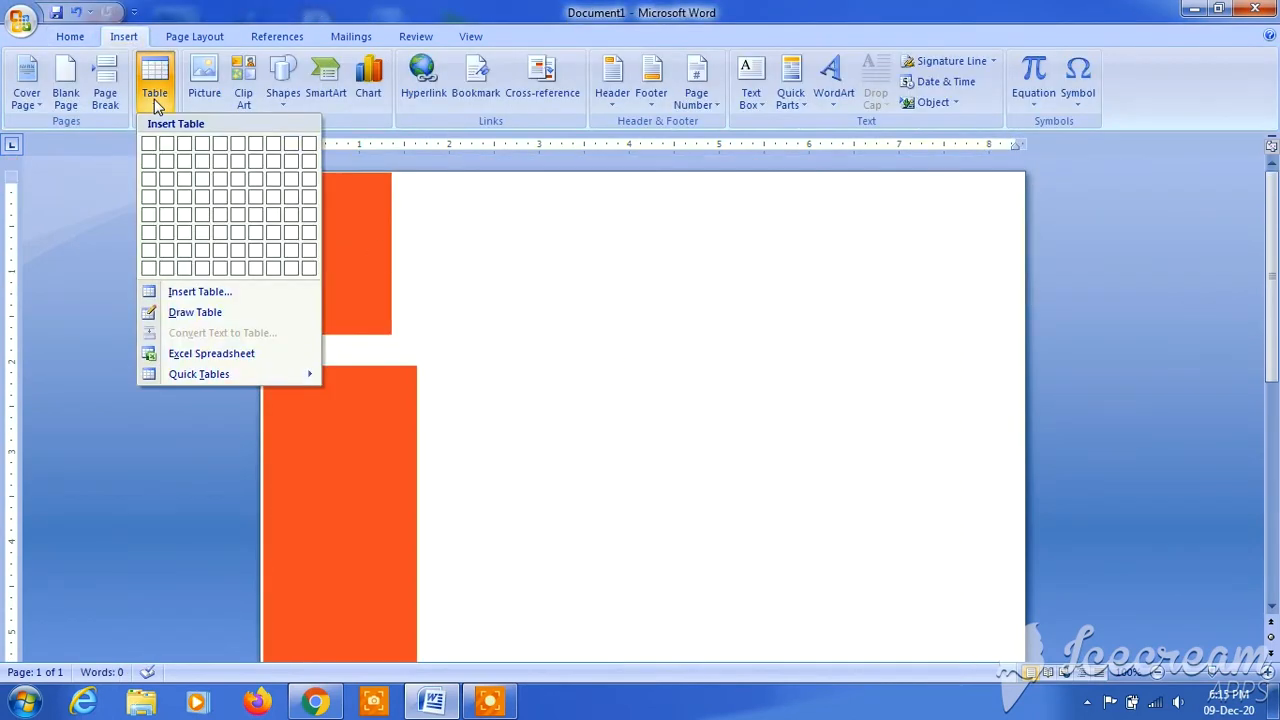
left_click(205, 292)
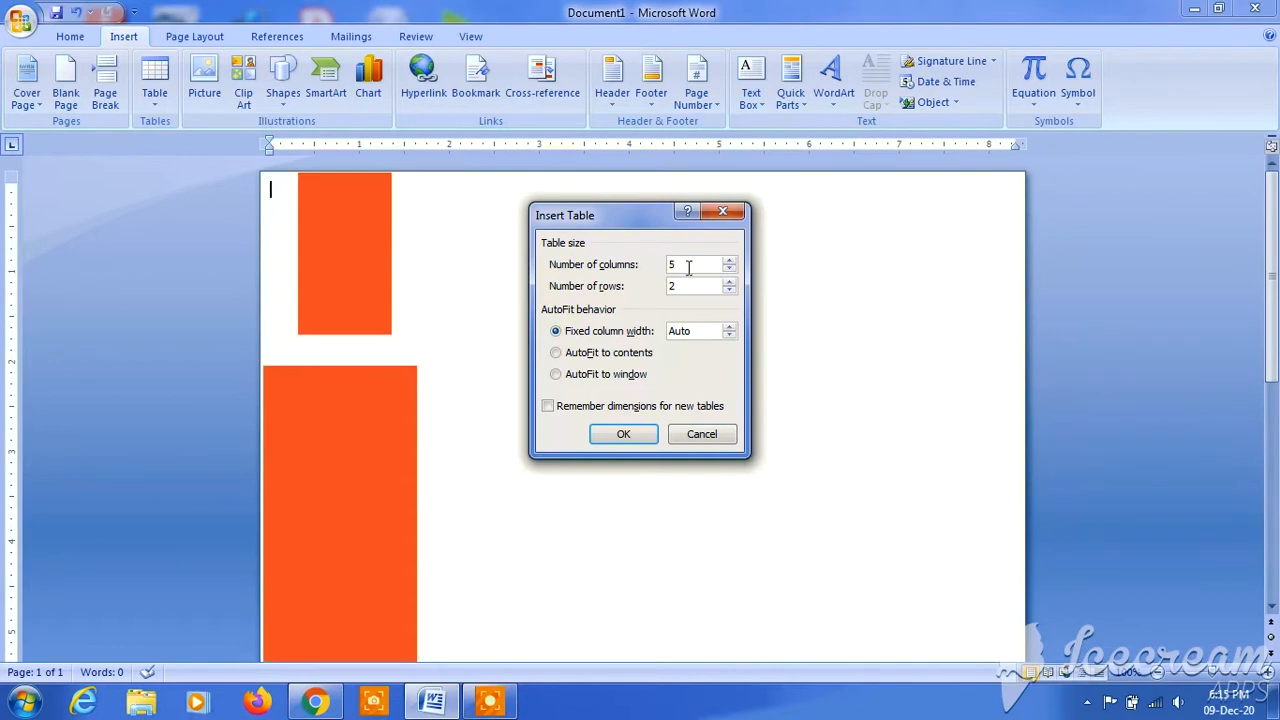
type("12")
left_click(623, 434)
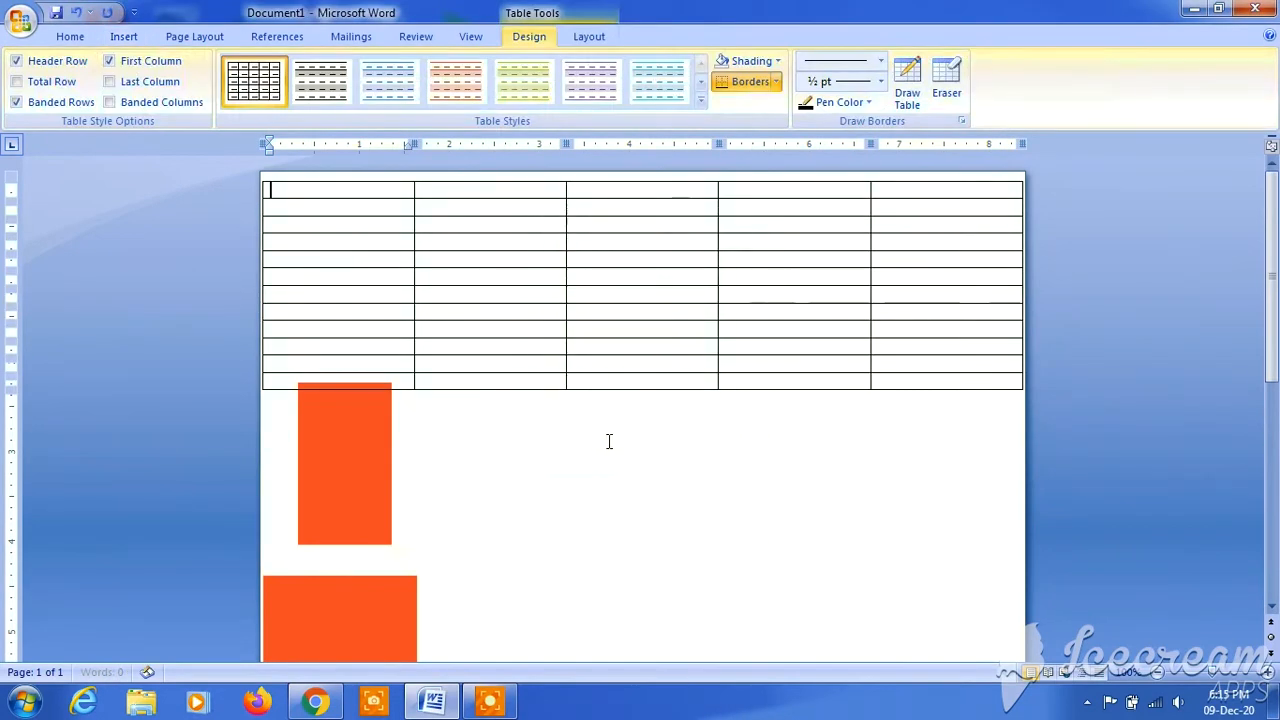
- Reposition the table over the orange-red rectangles and stretch its rows evenly down to the bottom of the page
mouse_move(256, 177)
left_mouse_down()
mouse_move(287, 215)
mouse_move(271, 180)
left_mouse_up()
left_click(257, 213)
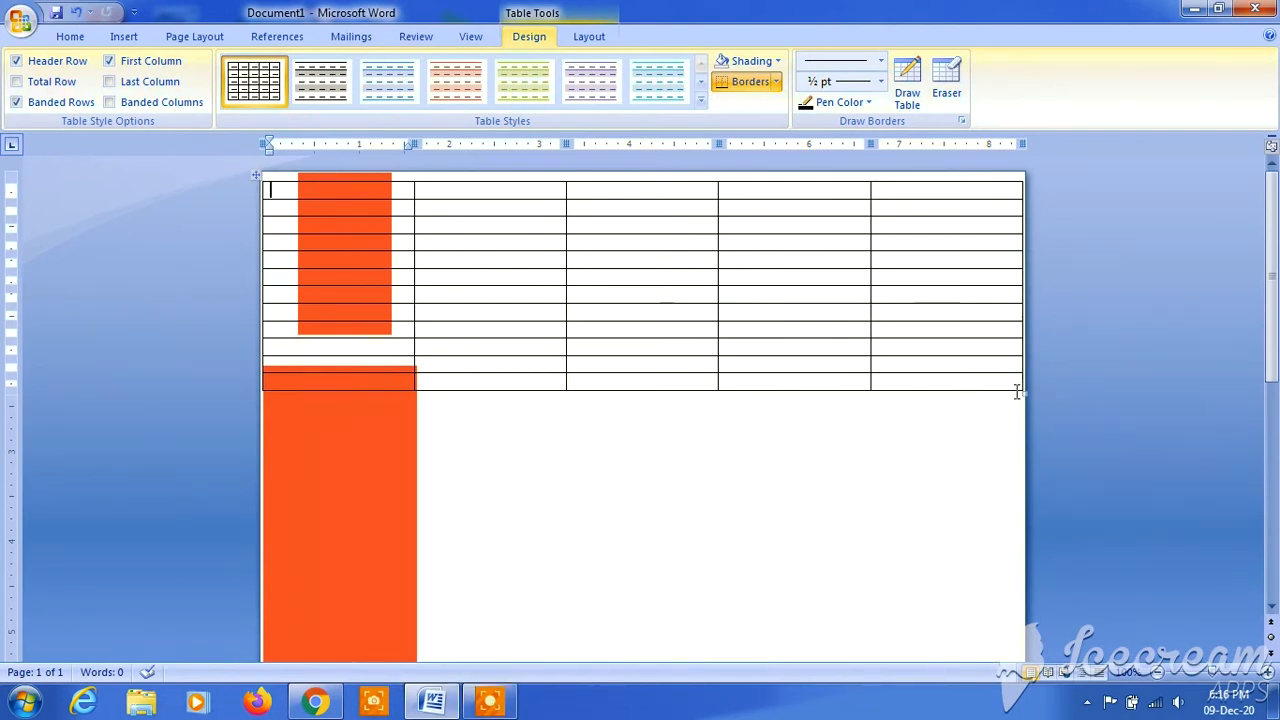
left_click_drag(1022, 390, 1028, 452)
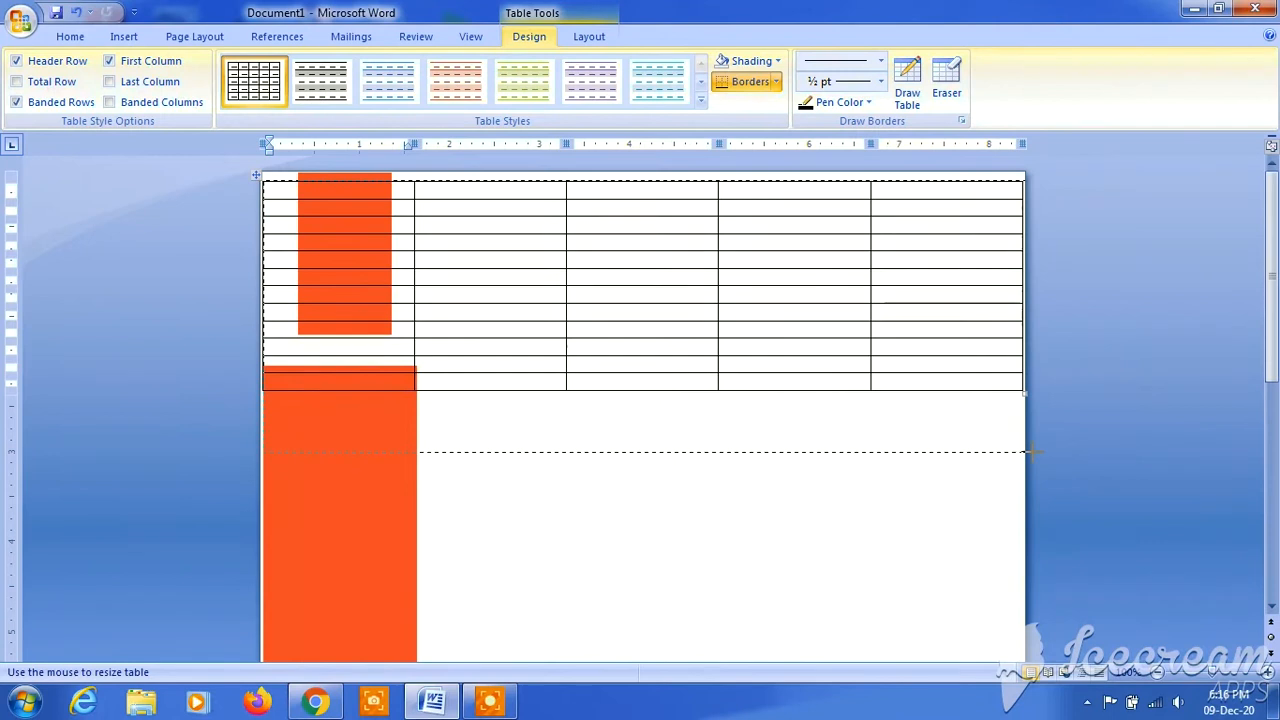
left_click_drag(1022, 549, 1015, 626)
left_click_drag(1271, 428, 1266, 165)
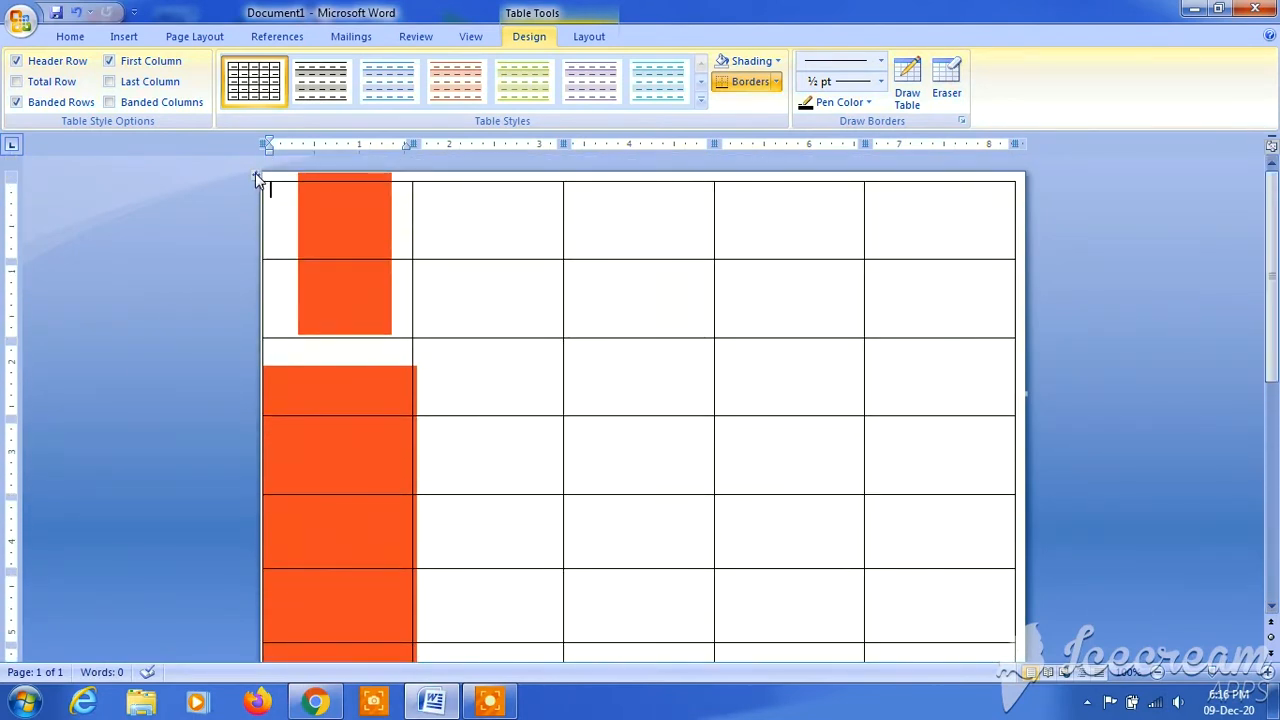
- Move the table slightly down, narrow it to about 7.8 inches, and centre it horizontally on the page
left_click_drag(276, 188, 341, 214)
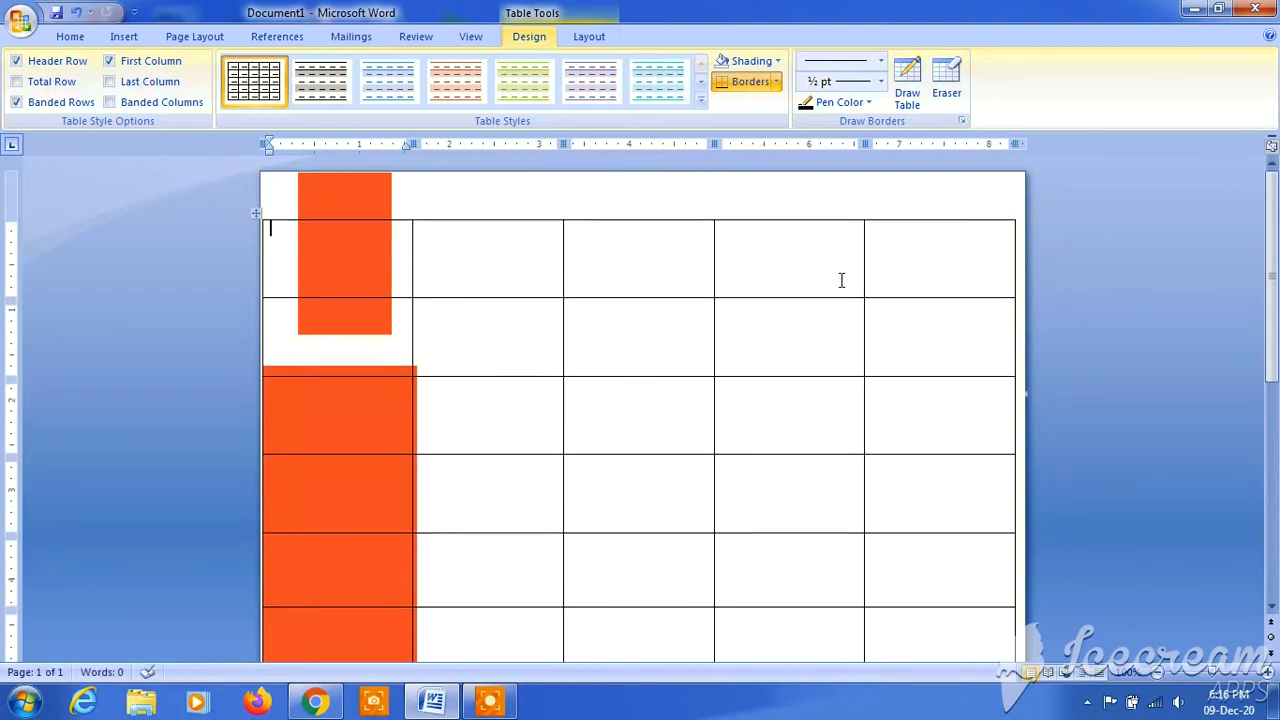
scroll(841, 280, "down", 5)
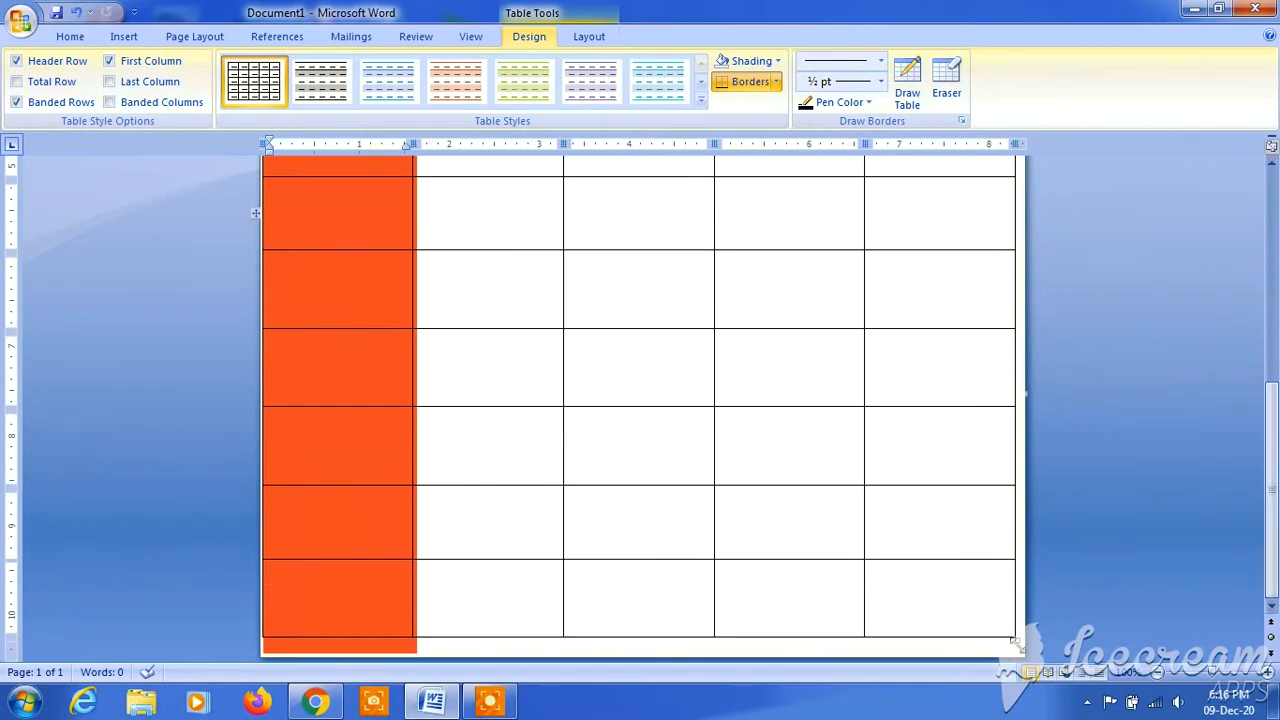
left_click_drag(1012, 636, 966, 637)
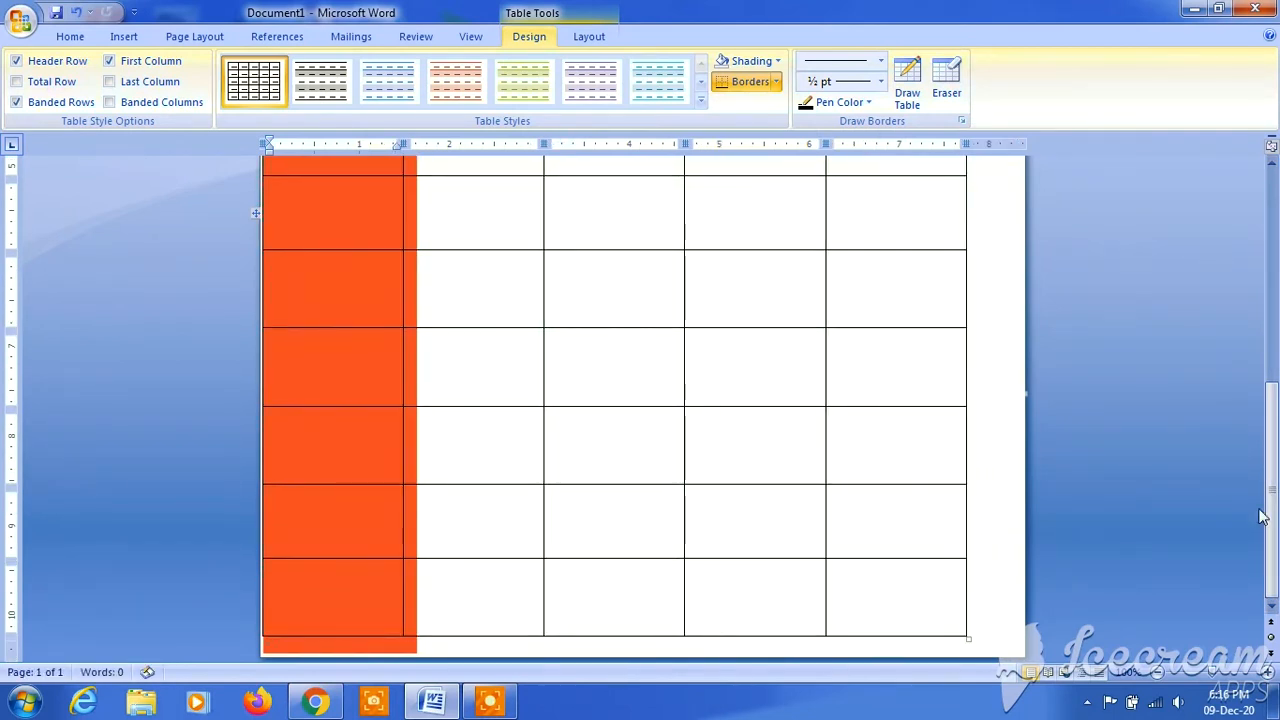
scroll(1000, 400, "up", 5)
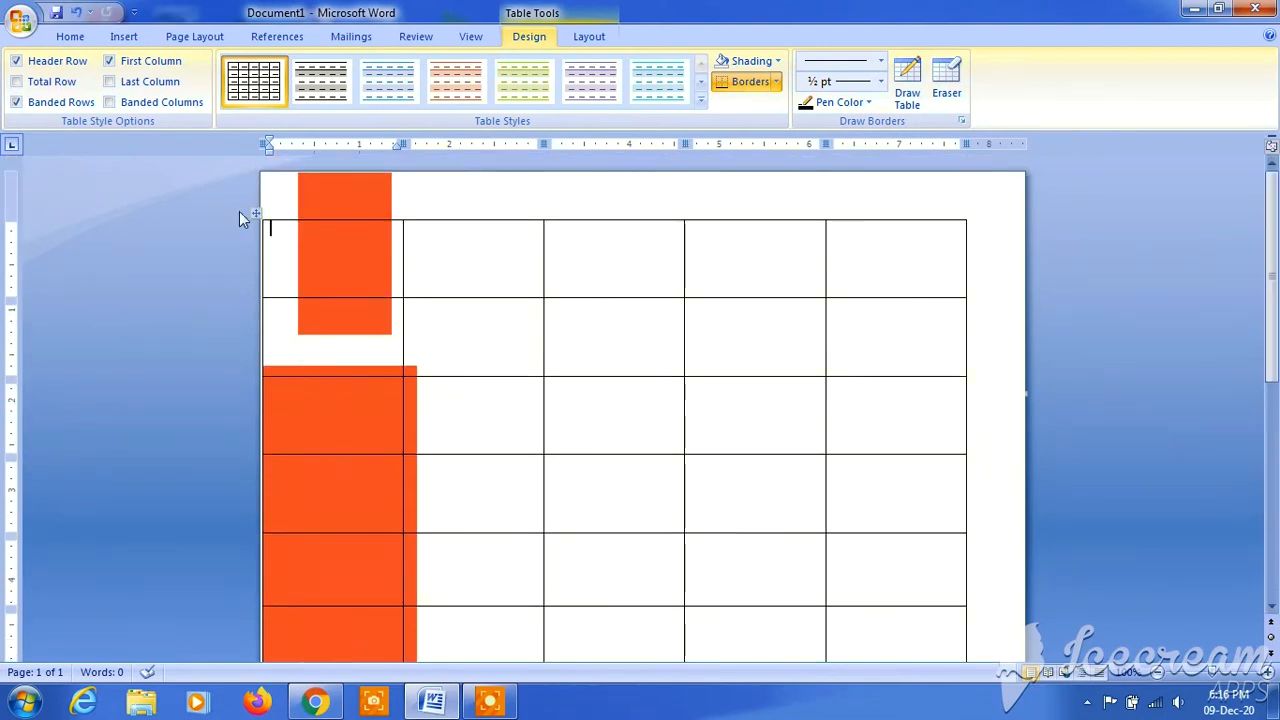
left_click_drag(255, 211, 288, 212)
mouse_move(1275, 221)
left_mouse_down()
mouse_move(1278, 458)
mouse_move(1278, 243)
left_mouse_up()
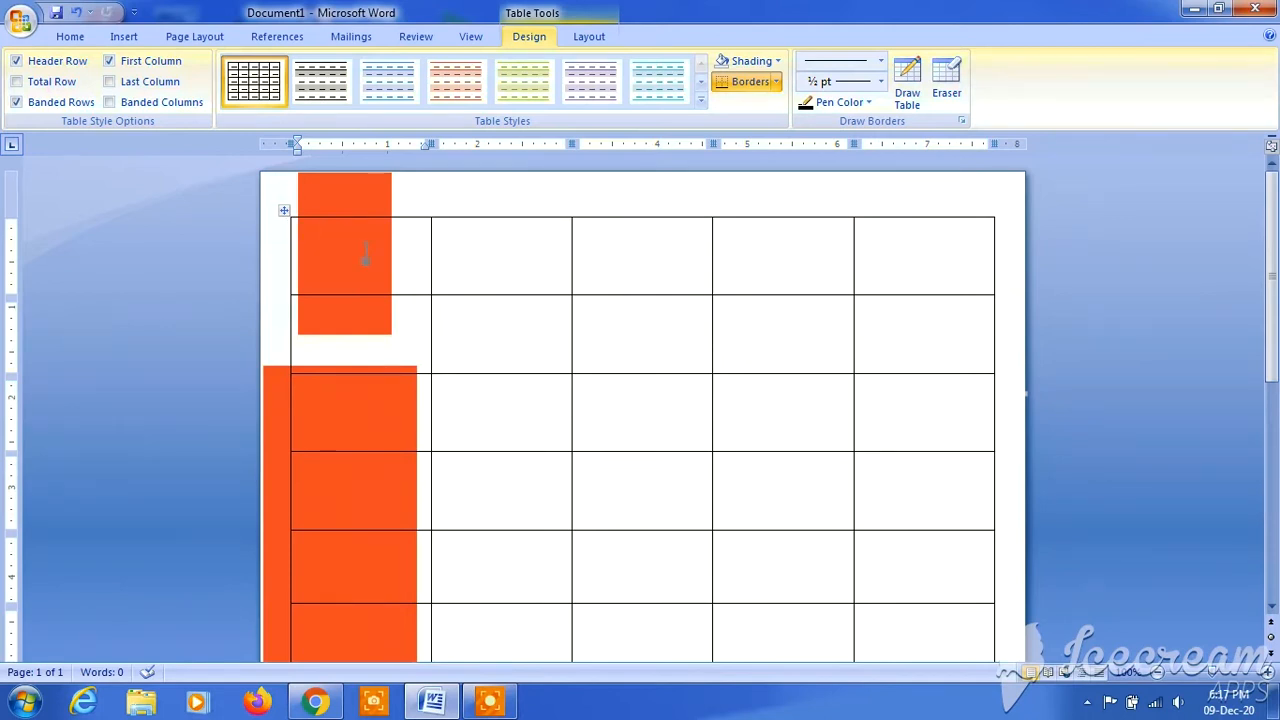
- Merge columns 2 to 5 into one cell in the first row, and do the same in the second row
left_click_drag(539, 239, 931, 263)
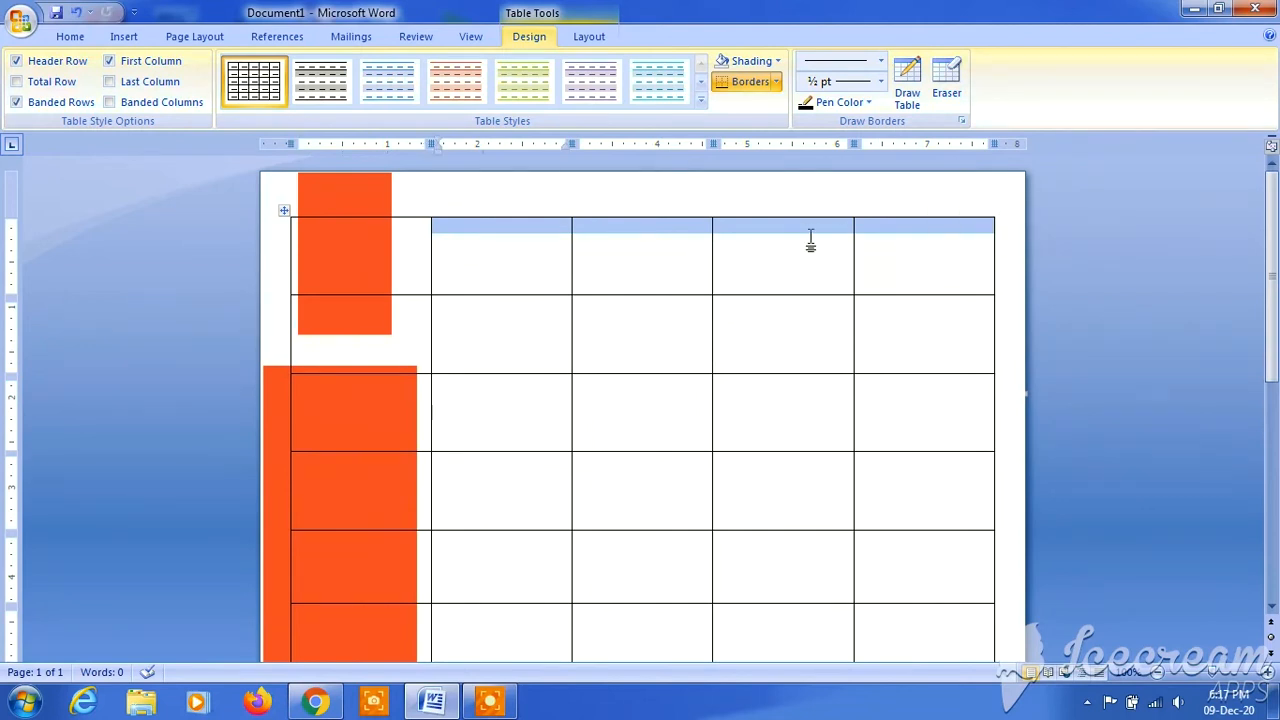
right_click(766, 238)
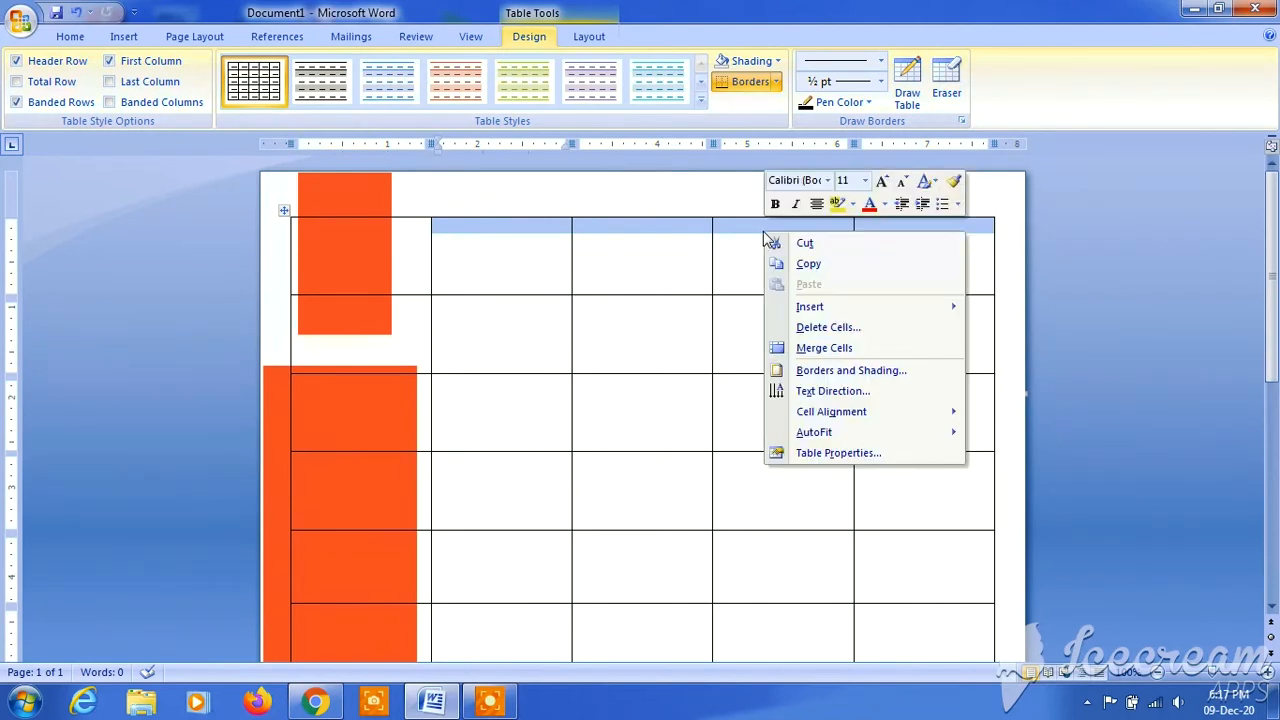
left_click(848, 346)
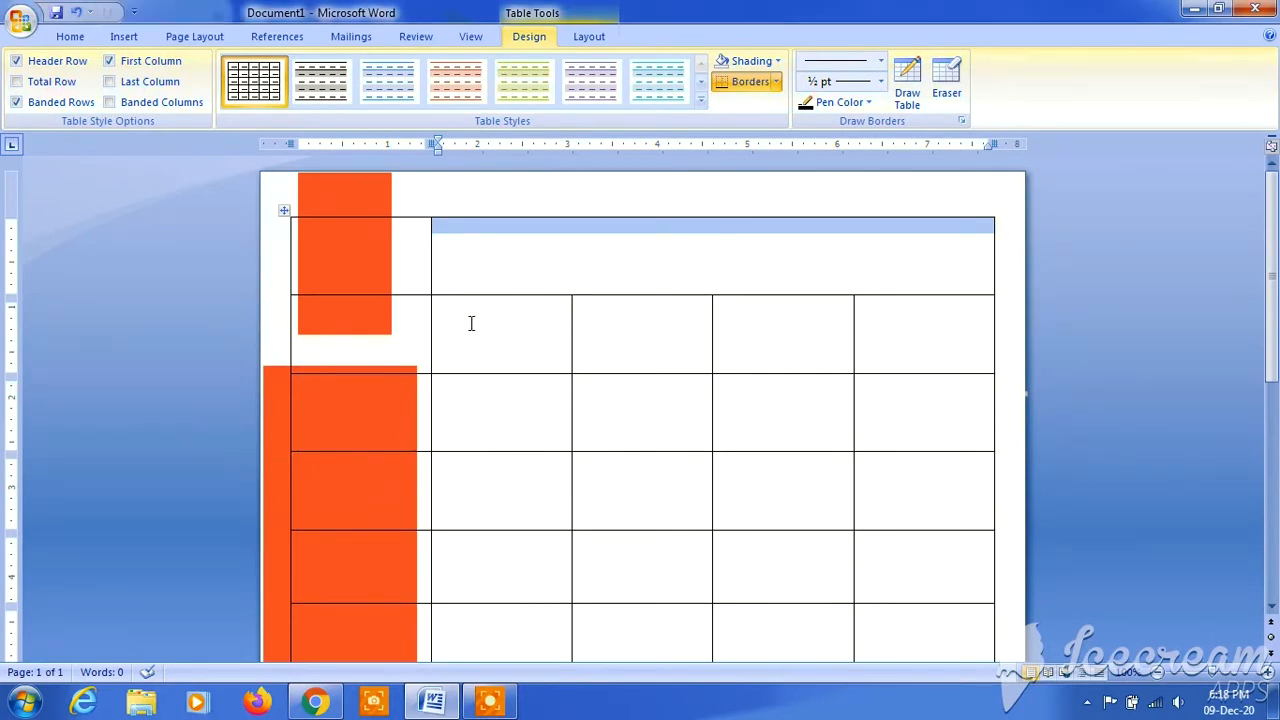
mouse_move(515, 322)
left_mouse_down()
mouse_move(760, 363)
mouse_move(901, 342)
left_mouse_up()
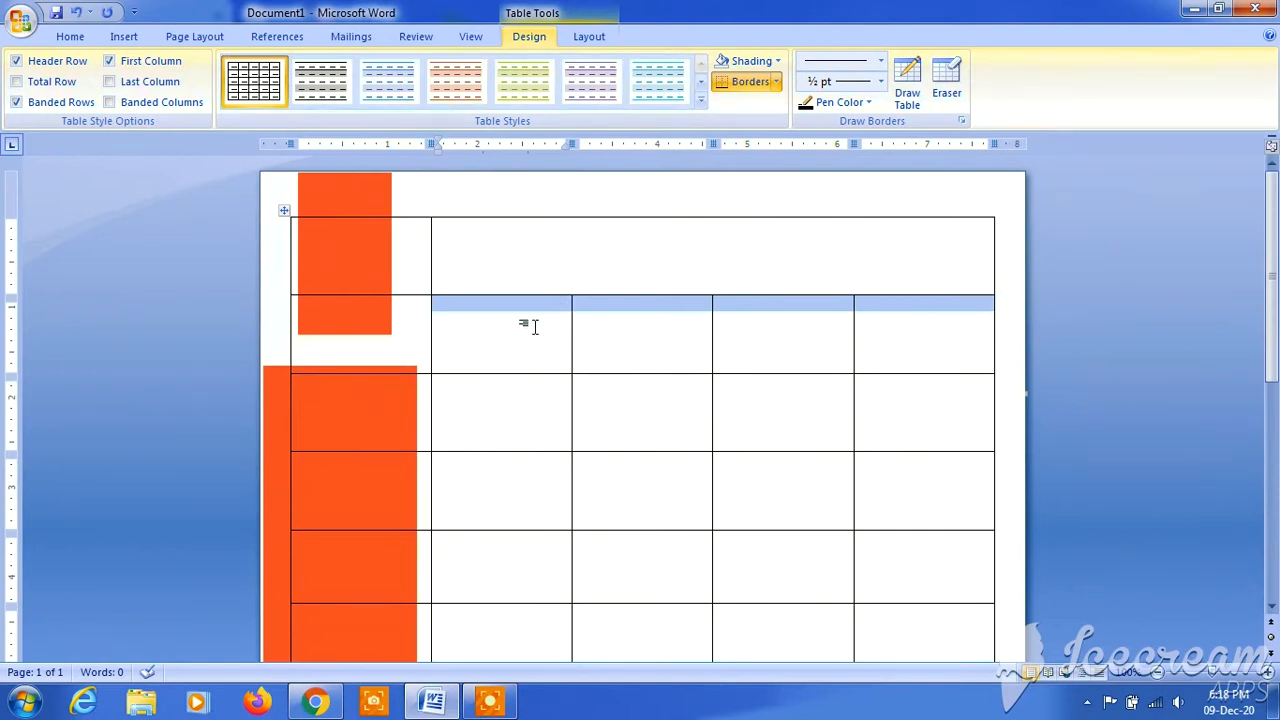
right_click(640, 329)
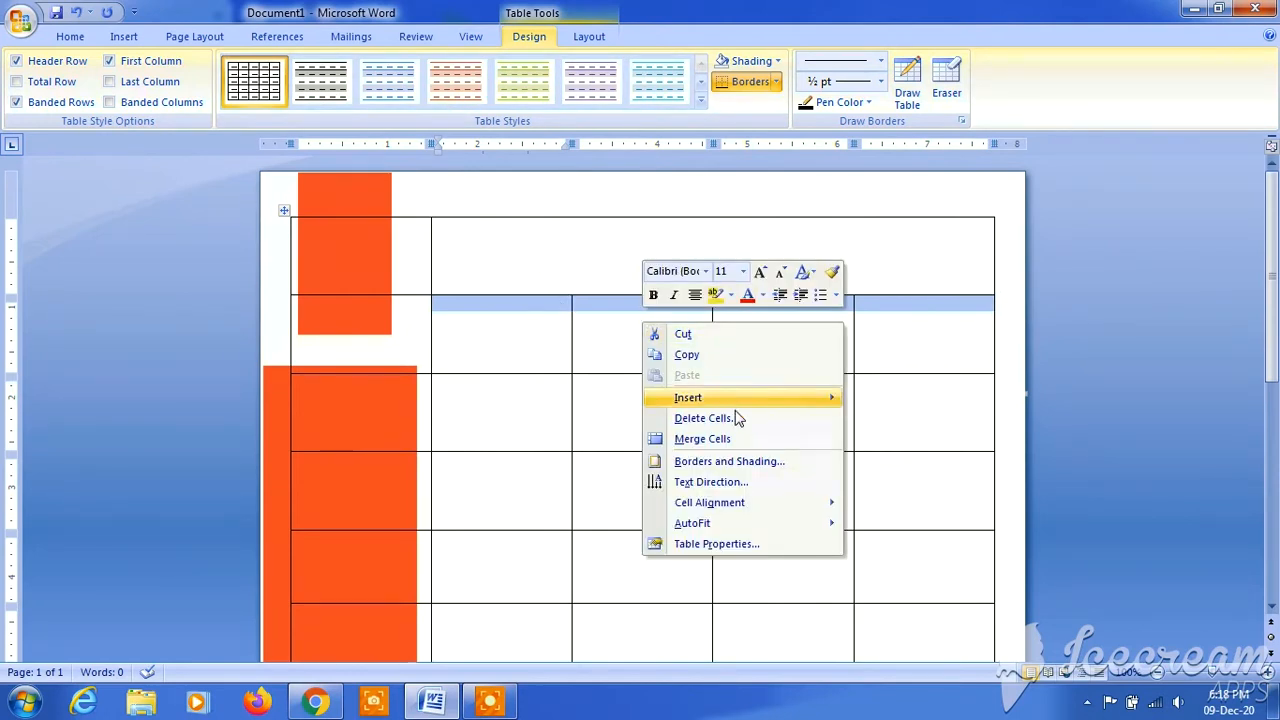
left_click(734, 438)
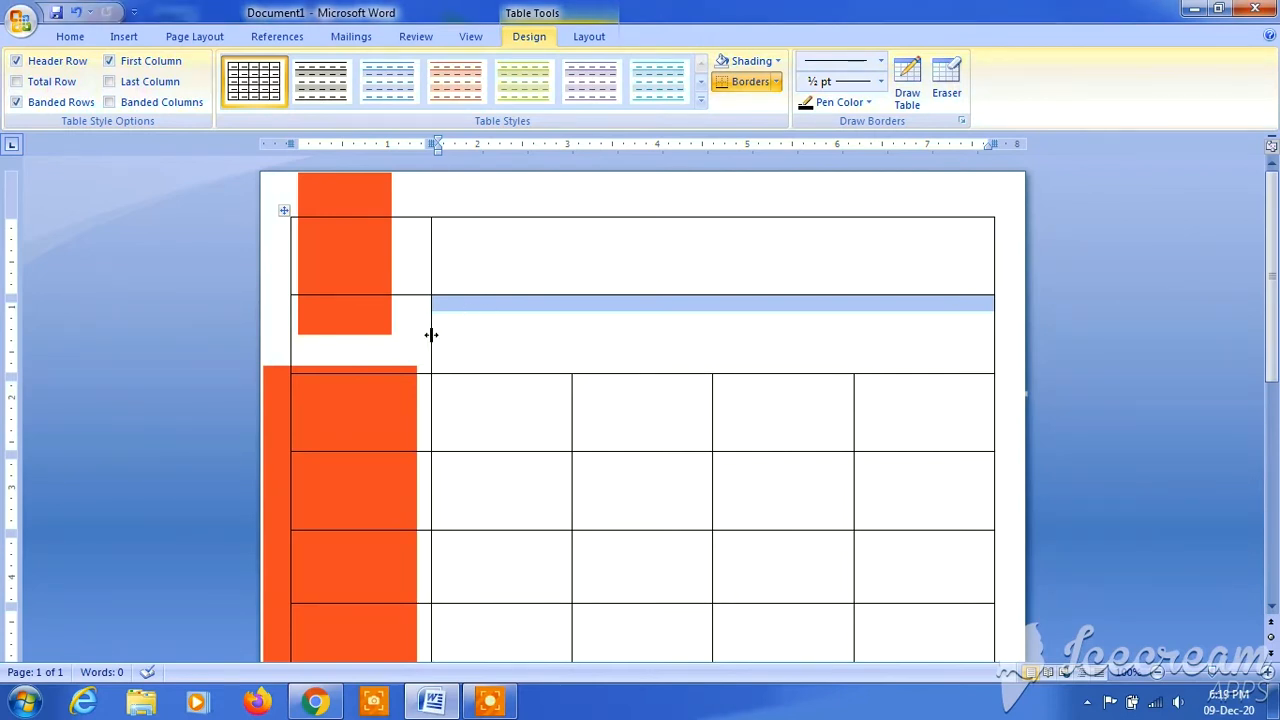
- Narrow the table's first column to about 1.2 inches along its full height, widening the cells beside it
left_click_drag(430, 335, 398, 341)
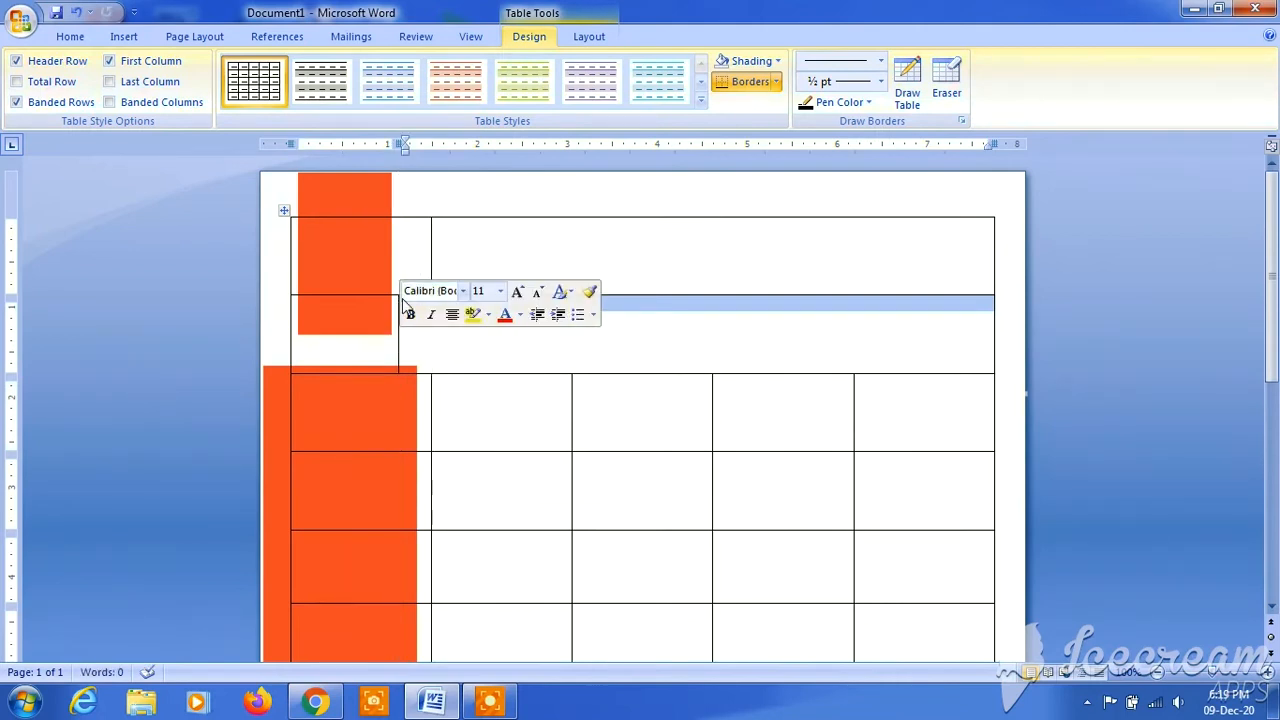
key("ctrl+z")
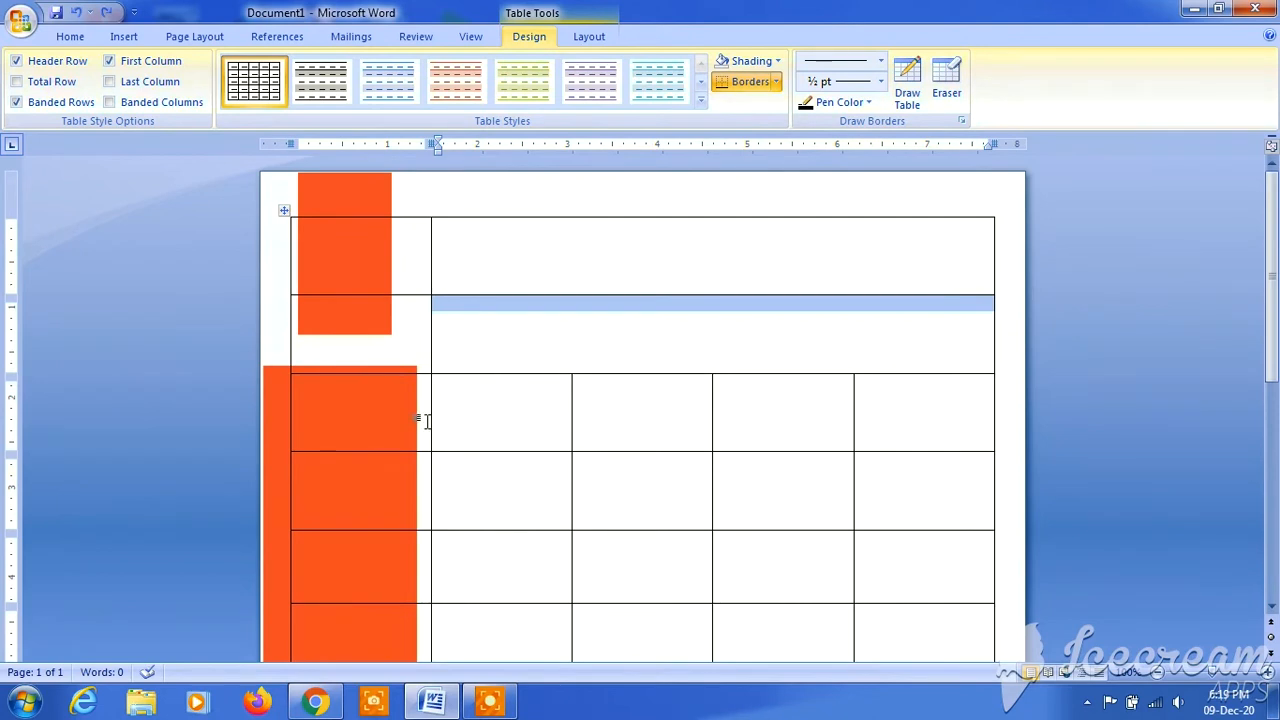
left_click_drag(429, 420, 386, 425)
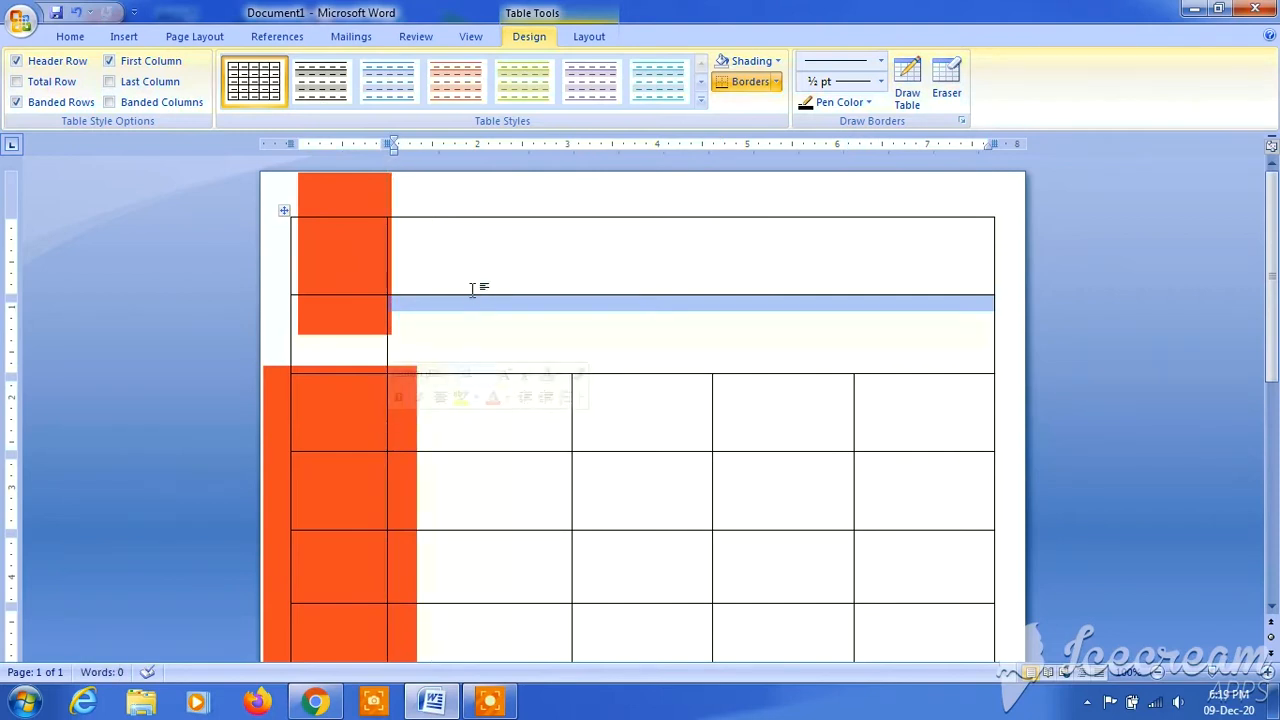
- Enter "First Name" and "Last Name" on two lines in the merged cell of the first row
left_click(523, 398)
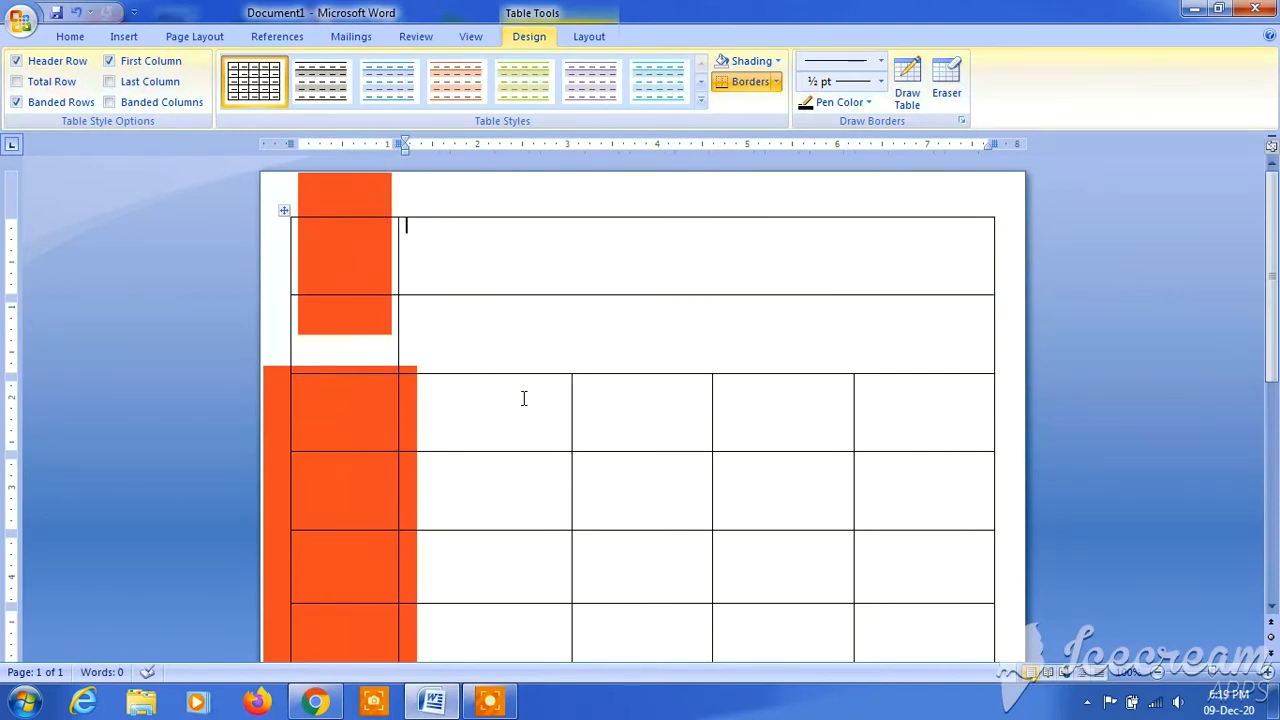
type("First Nam")
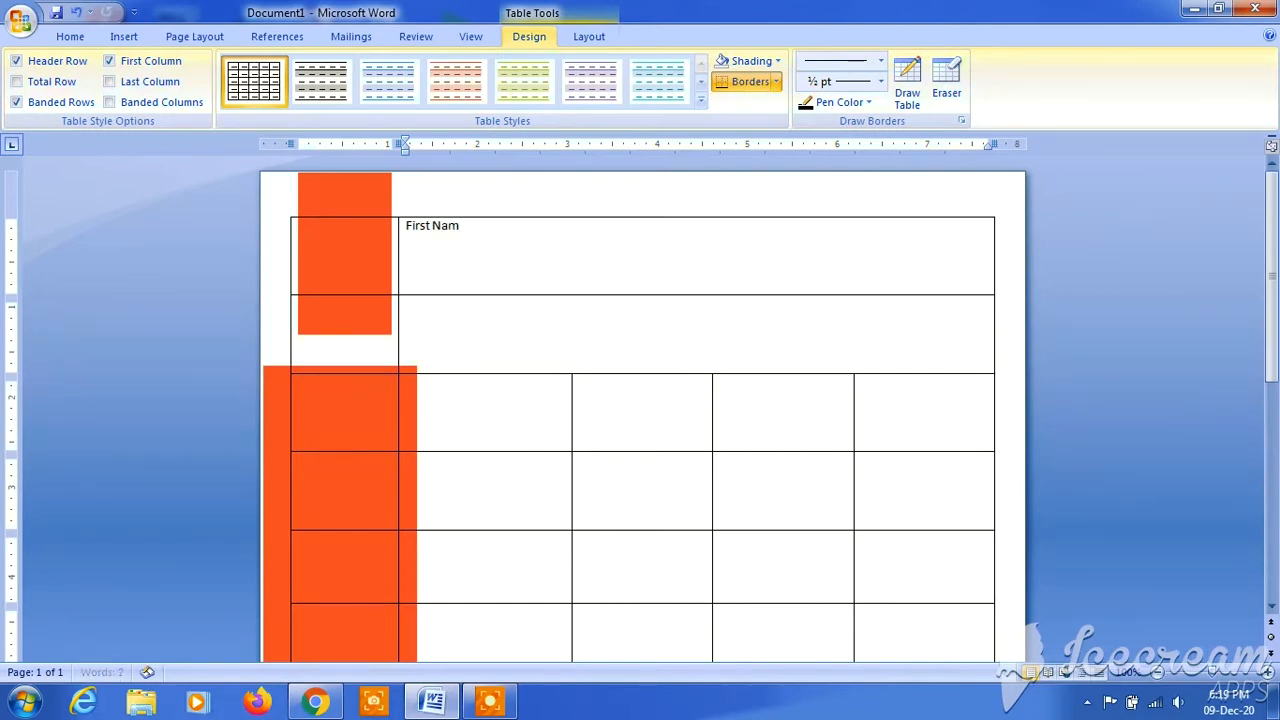
type("e")
key("Return")
type("Last Na")
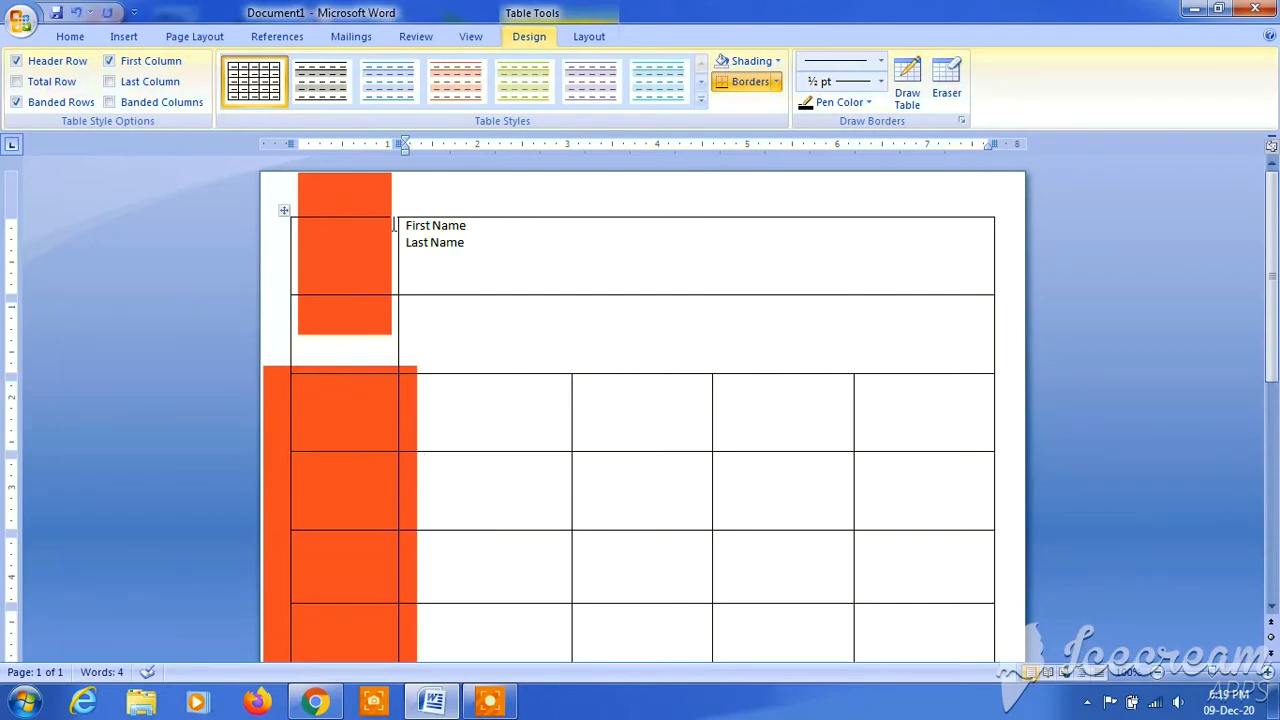
- Format the First Name and Last Name lines in Times New Roman, bold, size 20
left_click_drag(409, 222, 466, 245)
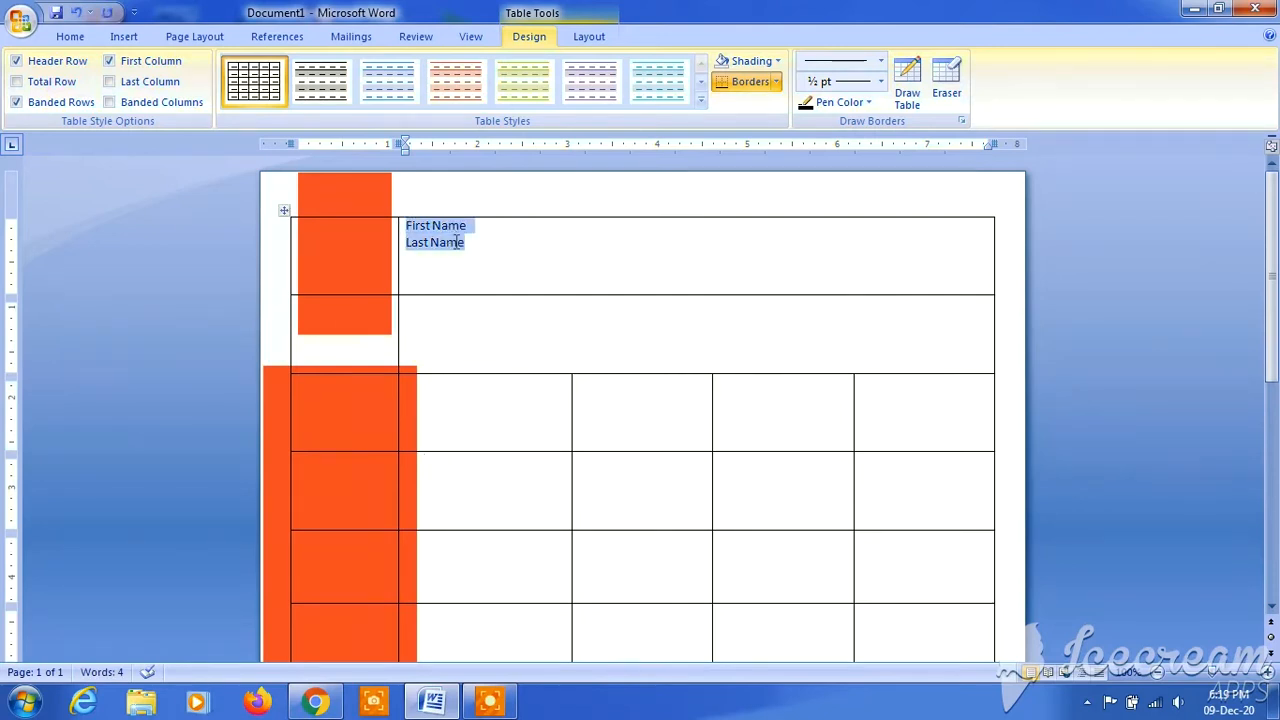
left_click(76, 37)
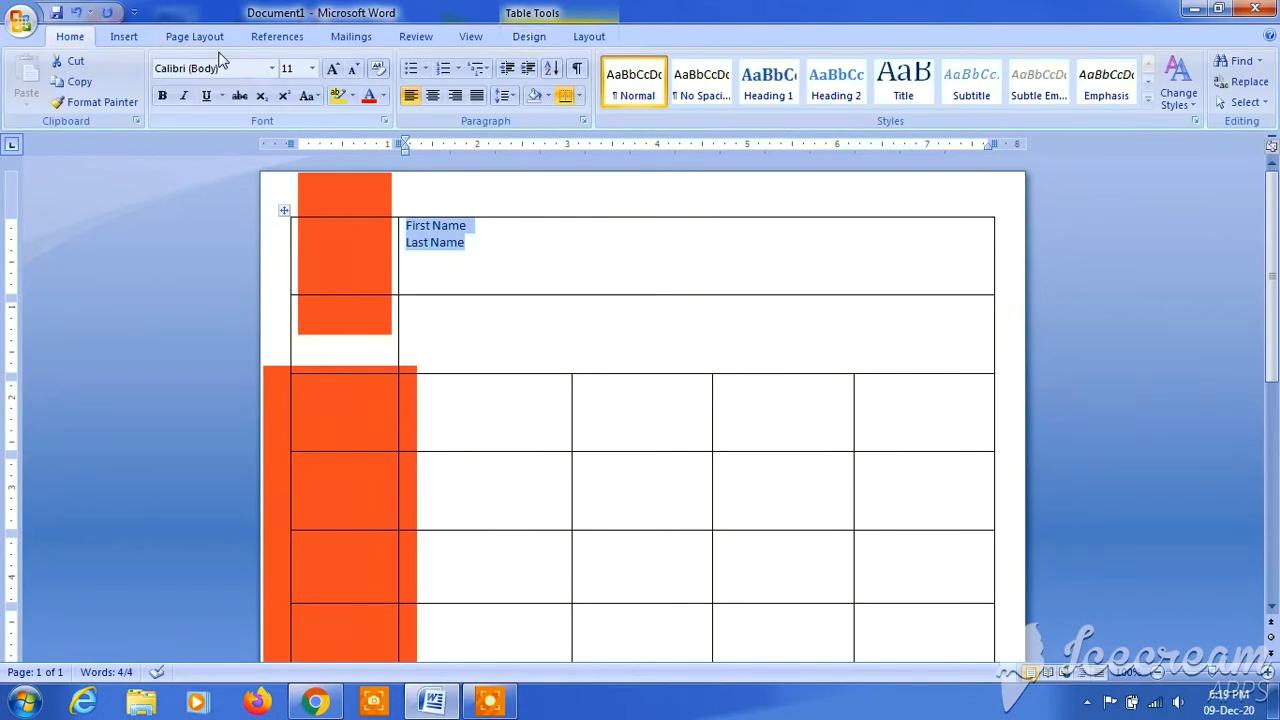
left_click(272, 69)
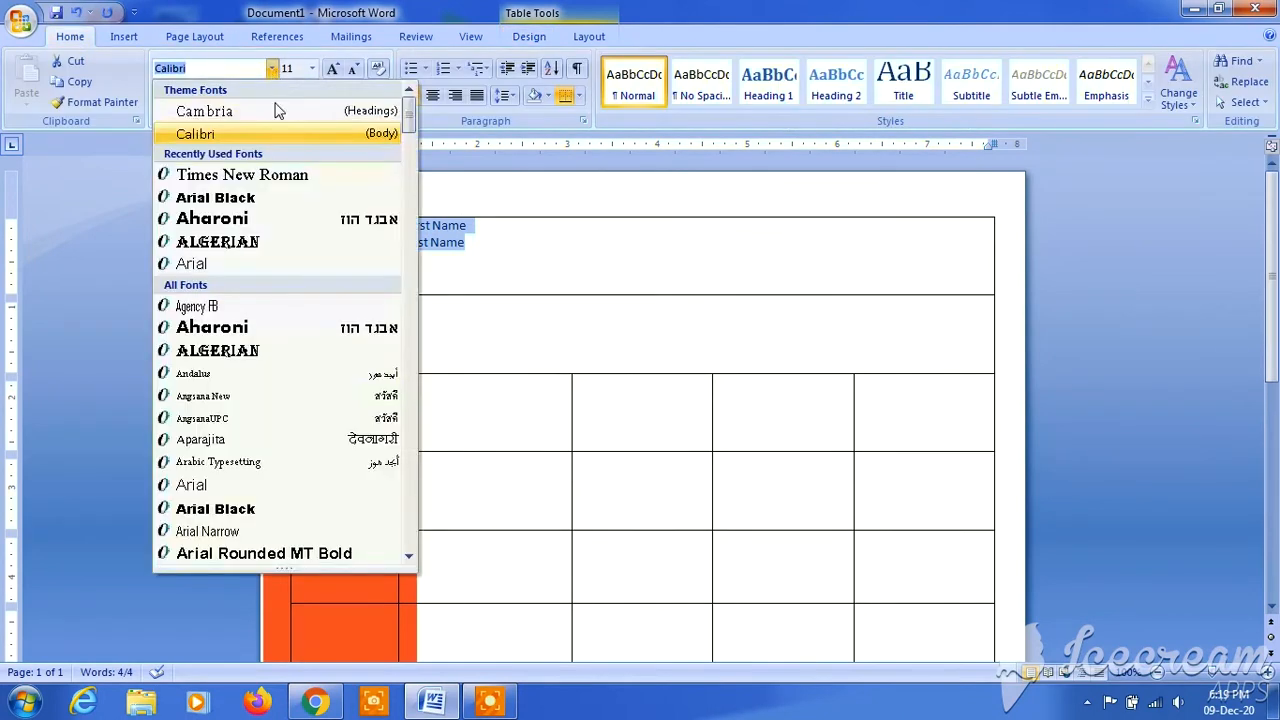
left_click(281, 171)
left_click(162, 95)
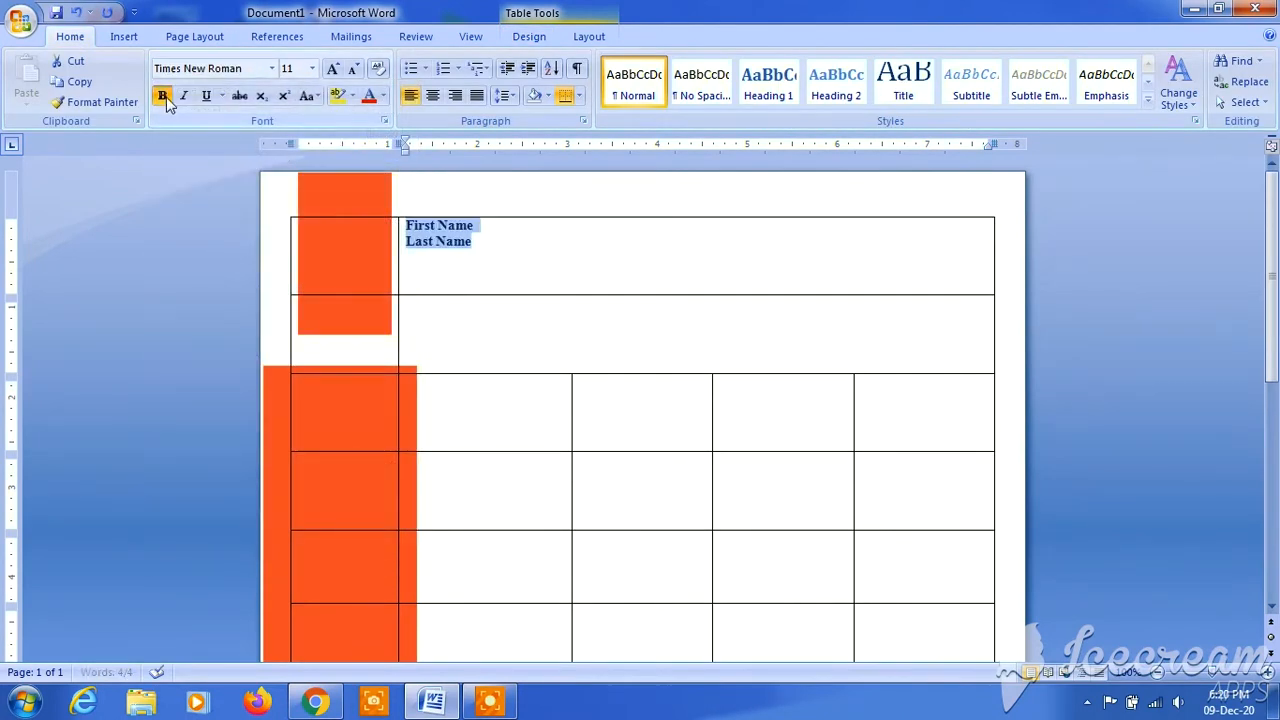
left_click(312, 70)
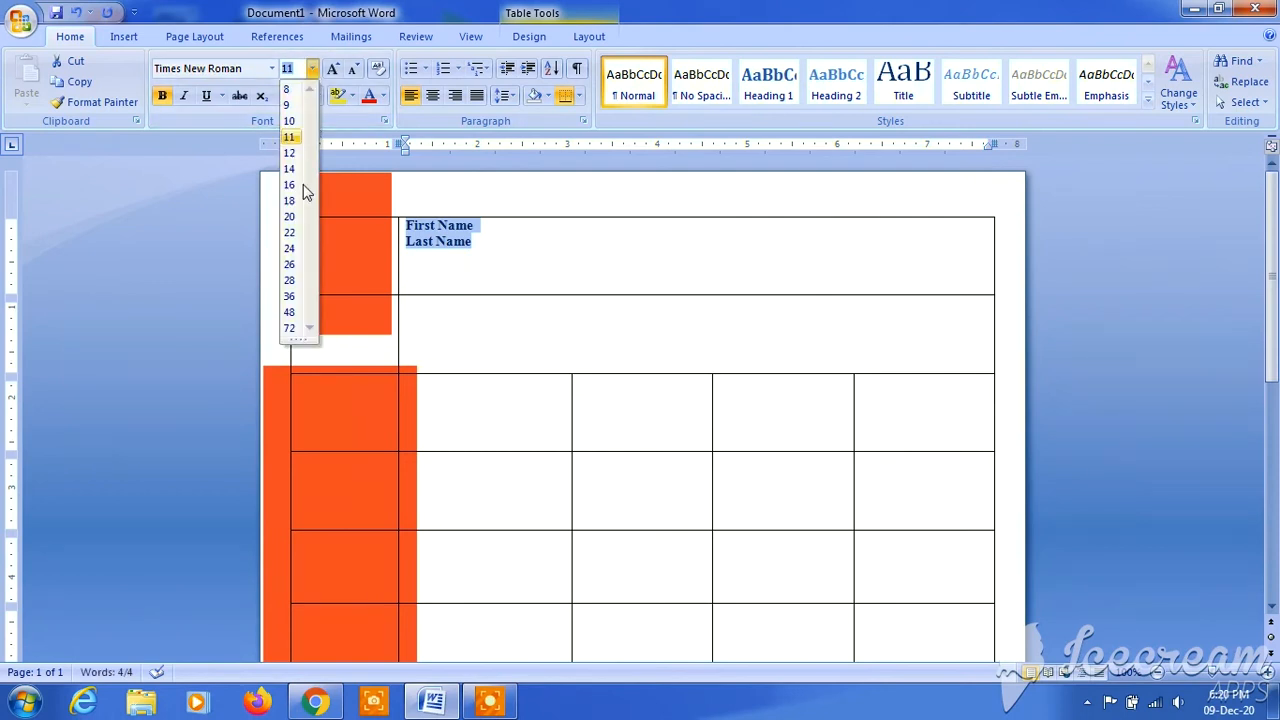
left_click(291, 217)
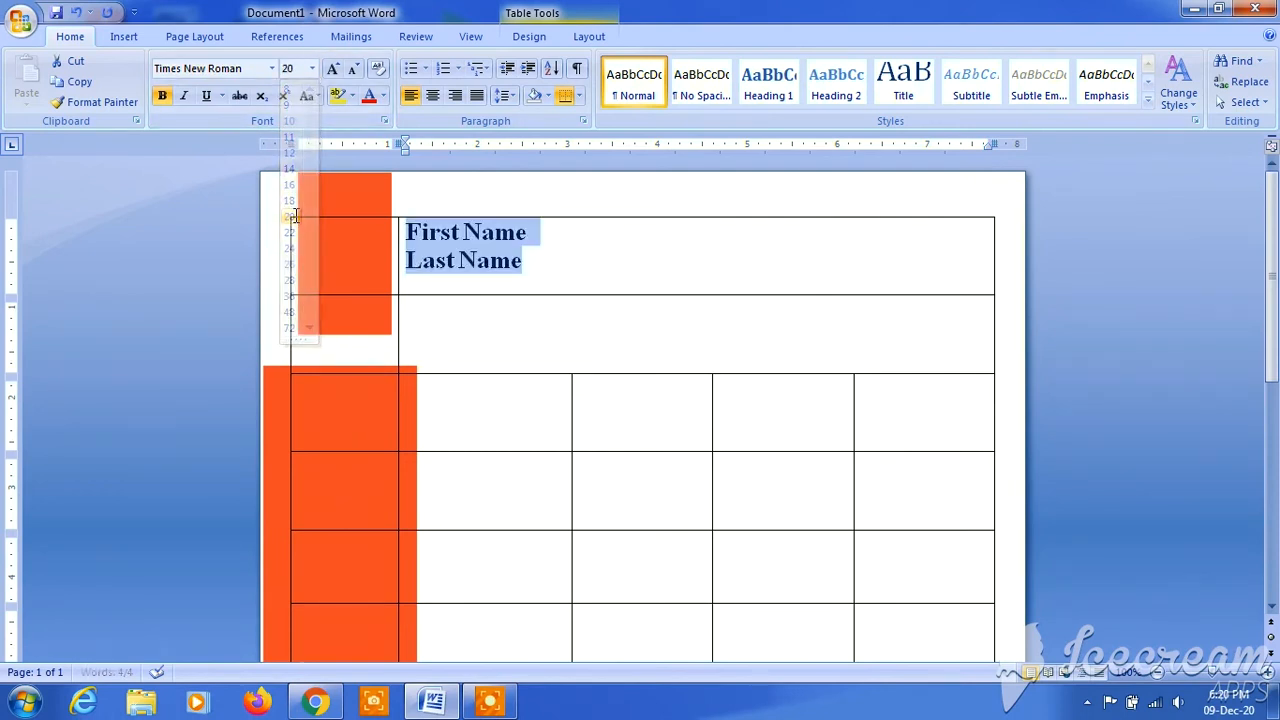
left_click(571, 266)
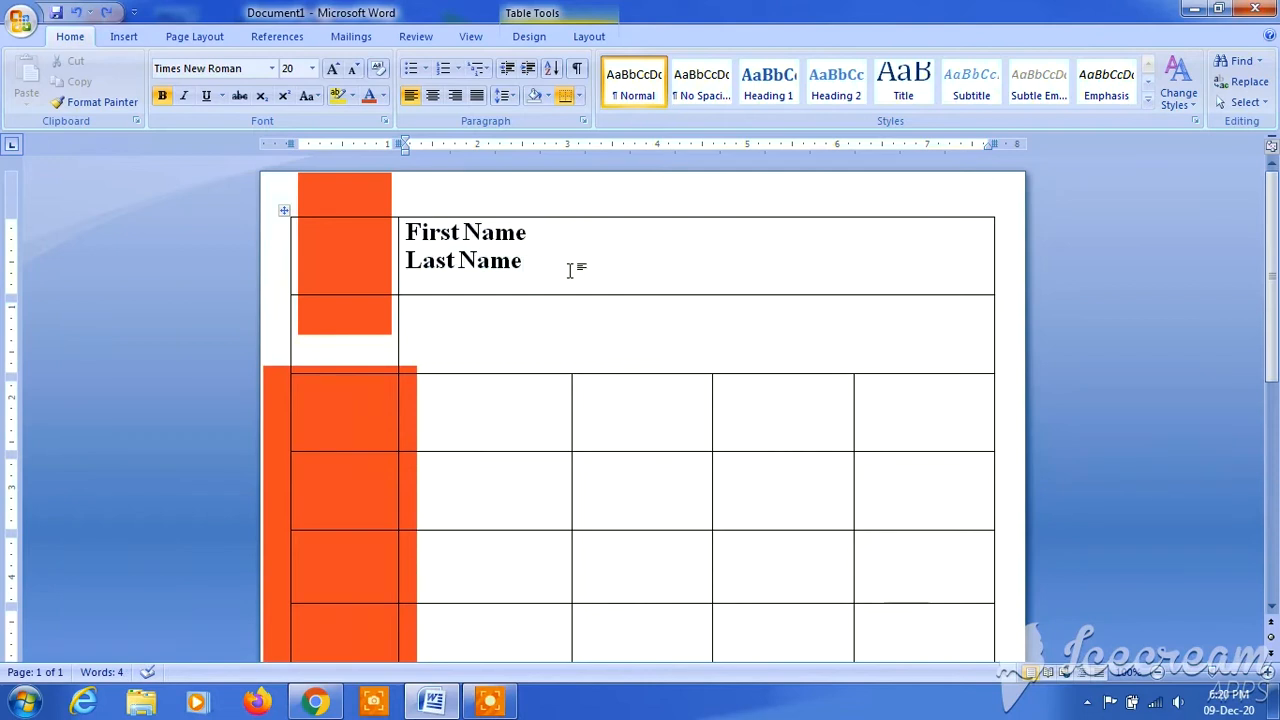
- Colour the First Name and Last Name lines with the base red theme colour
left_click_drag(531, 266, 440, 236)
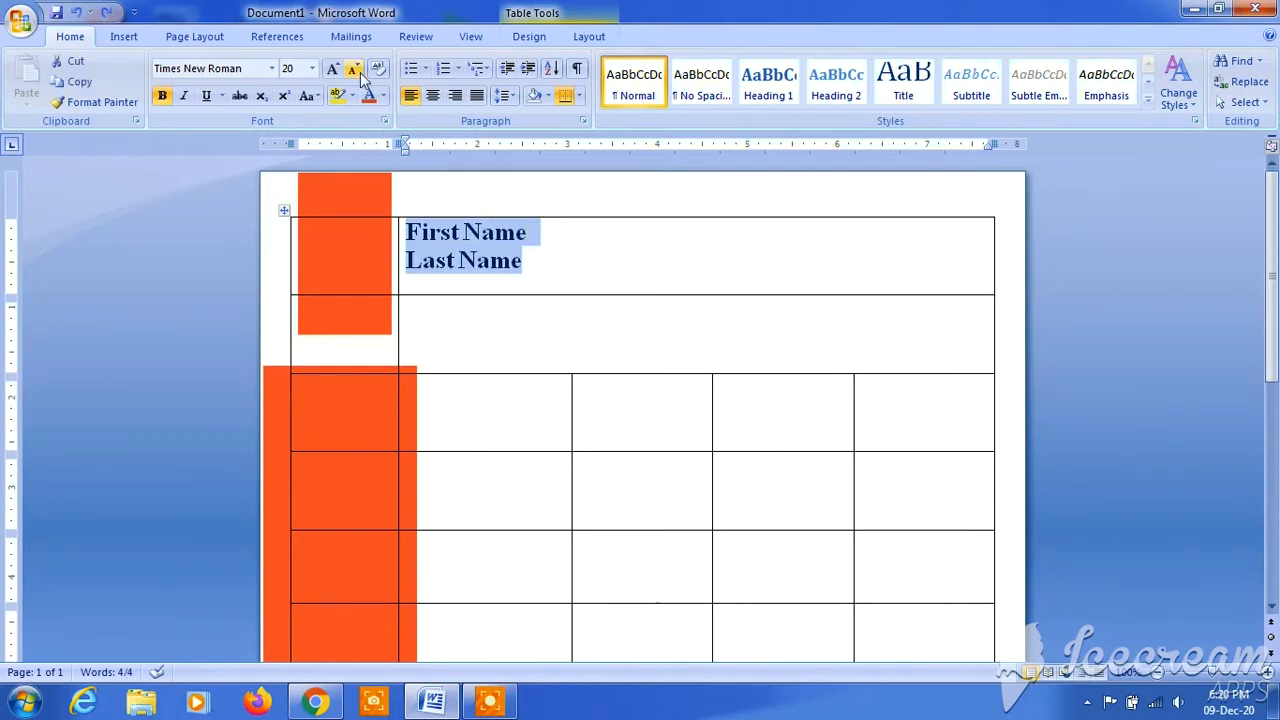
left_click(383, 96)
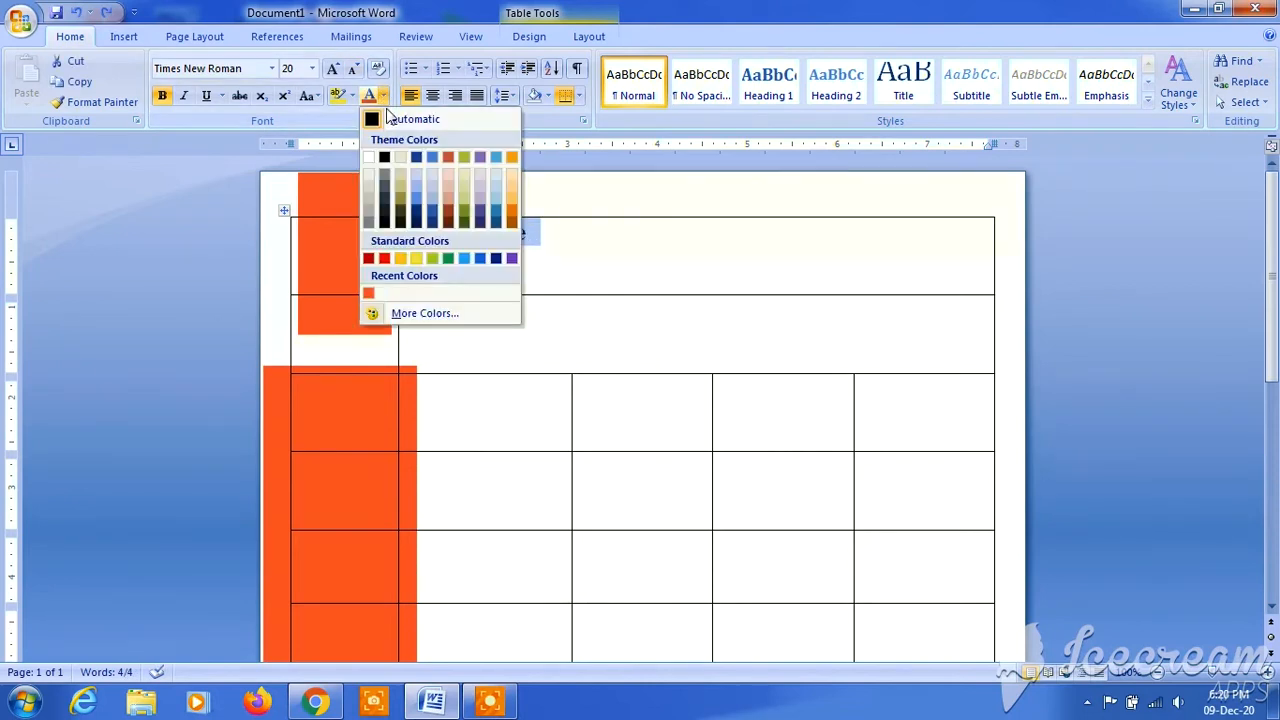
left_click(449, 158)
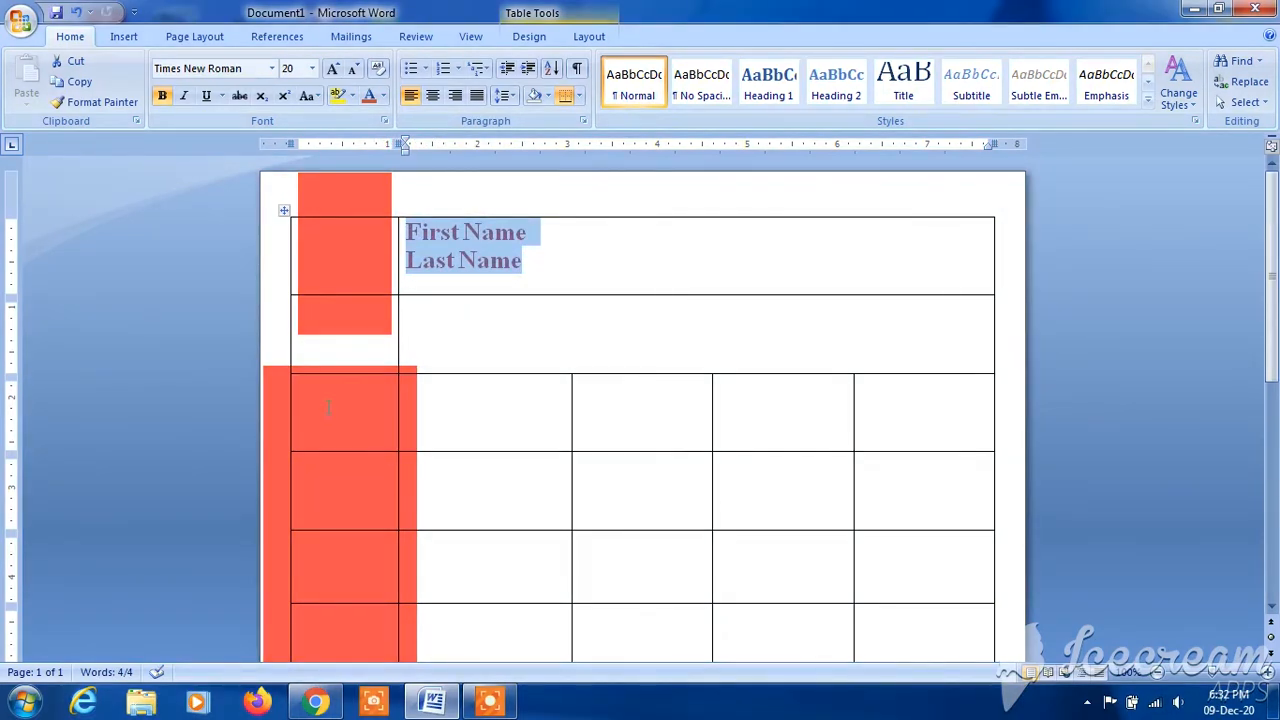
- Merge the first-column cells from the third row down to the last row into one tall cell
left_click_drag(332, 407, 350, 652)
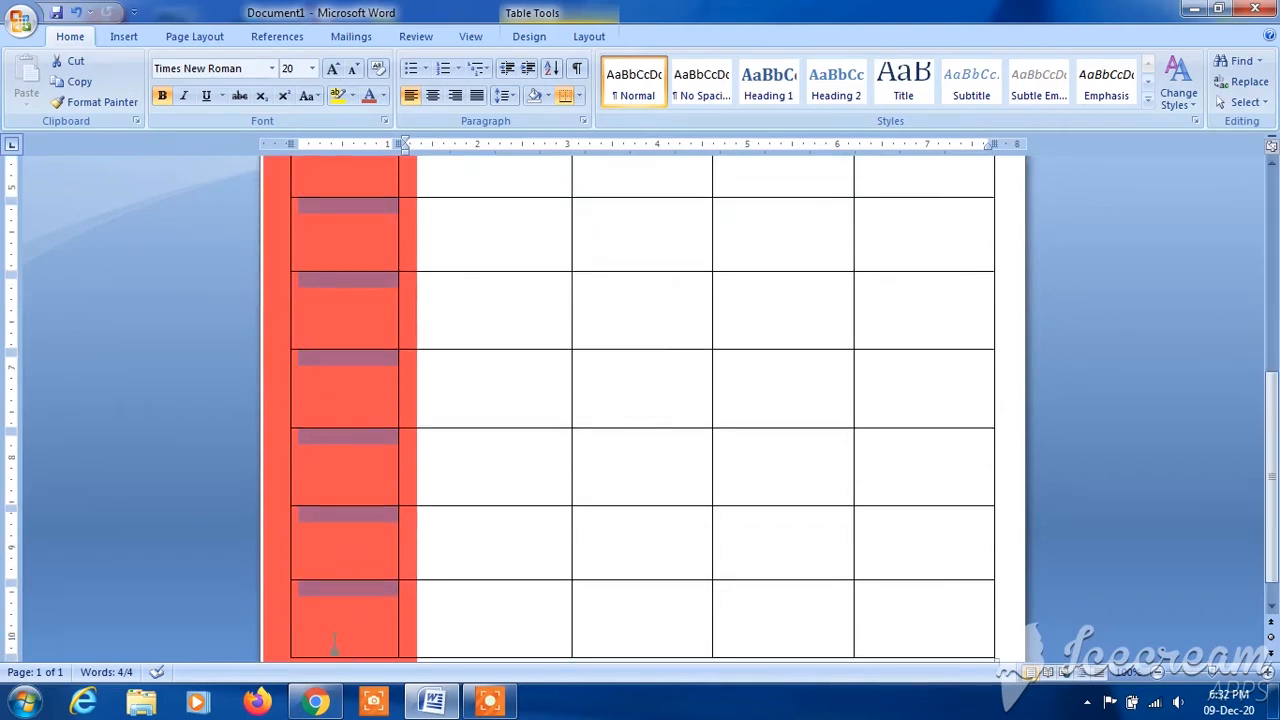
left_click(335, 640)
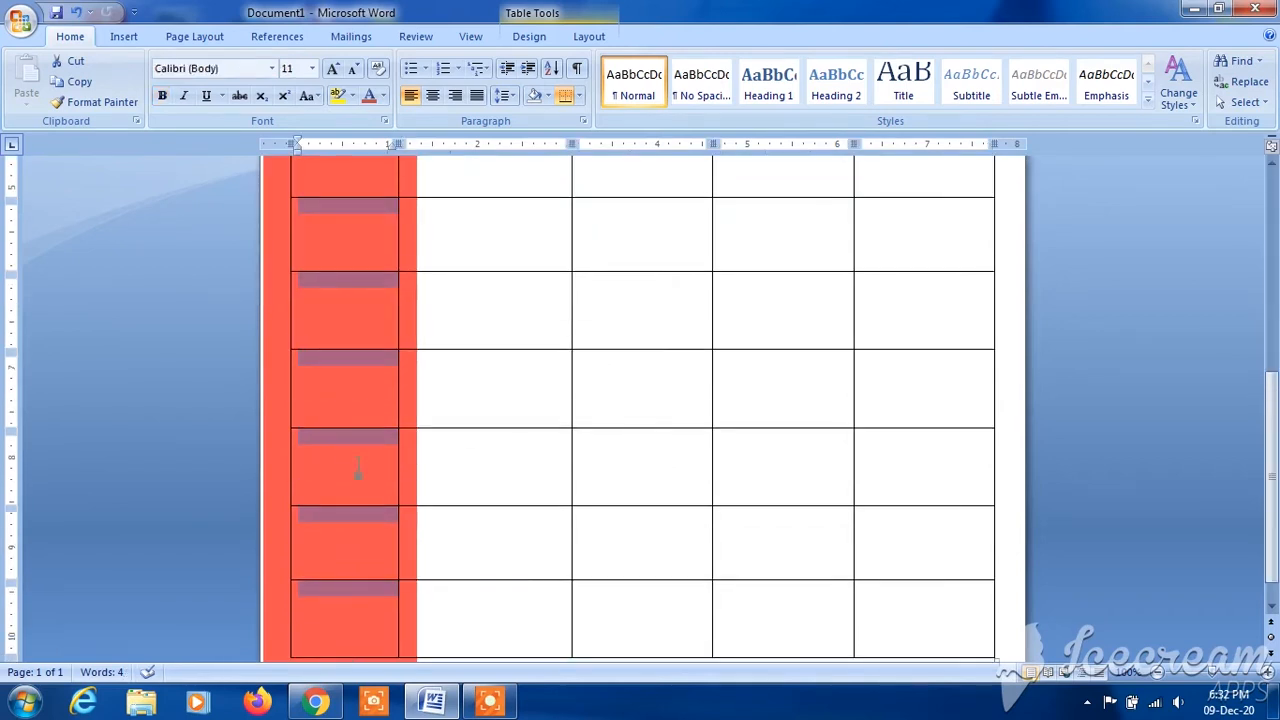
right_click(342, 285)
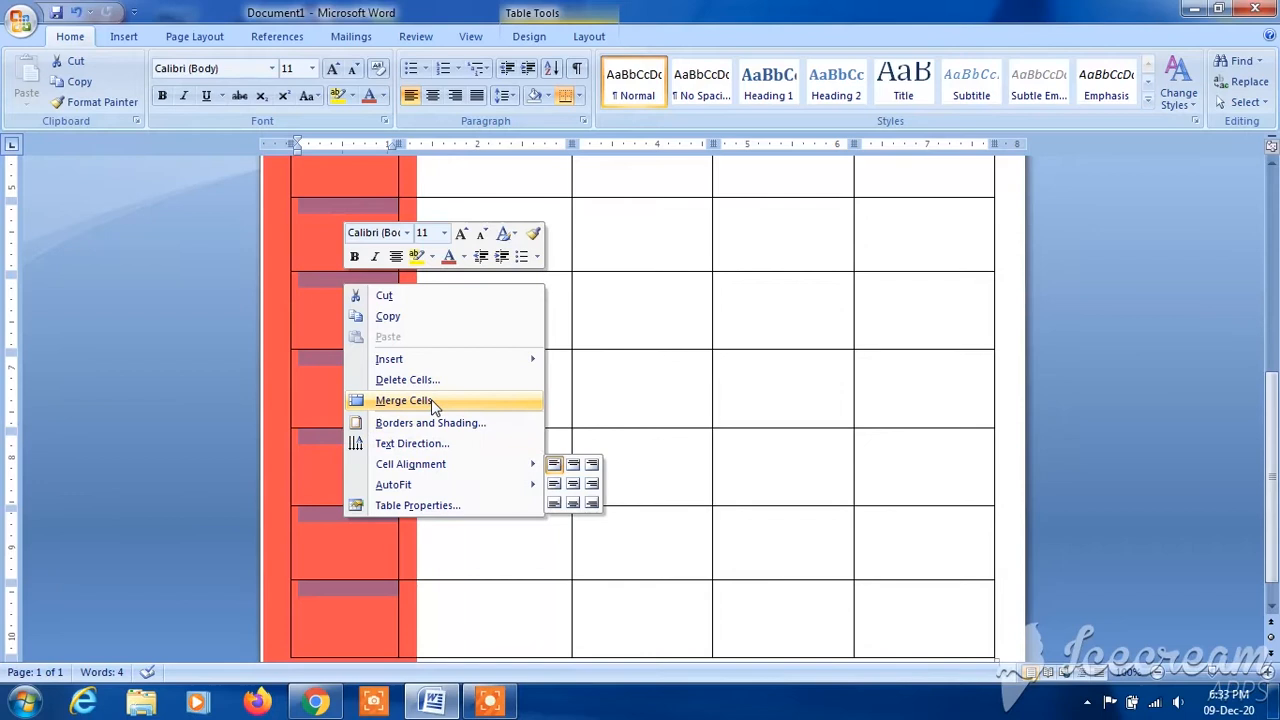
left_click(404, 400)
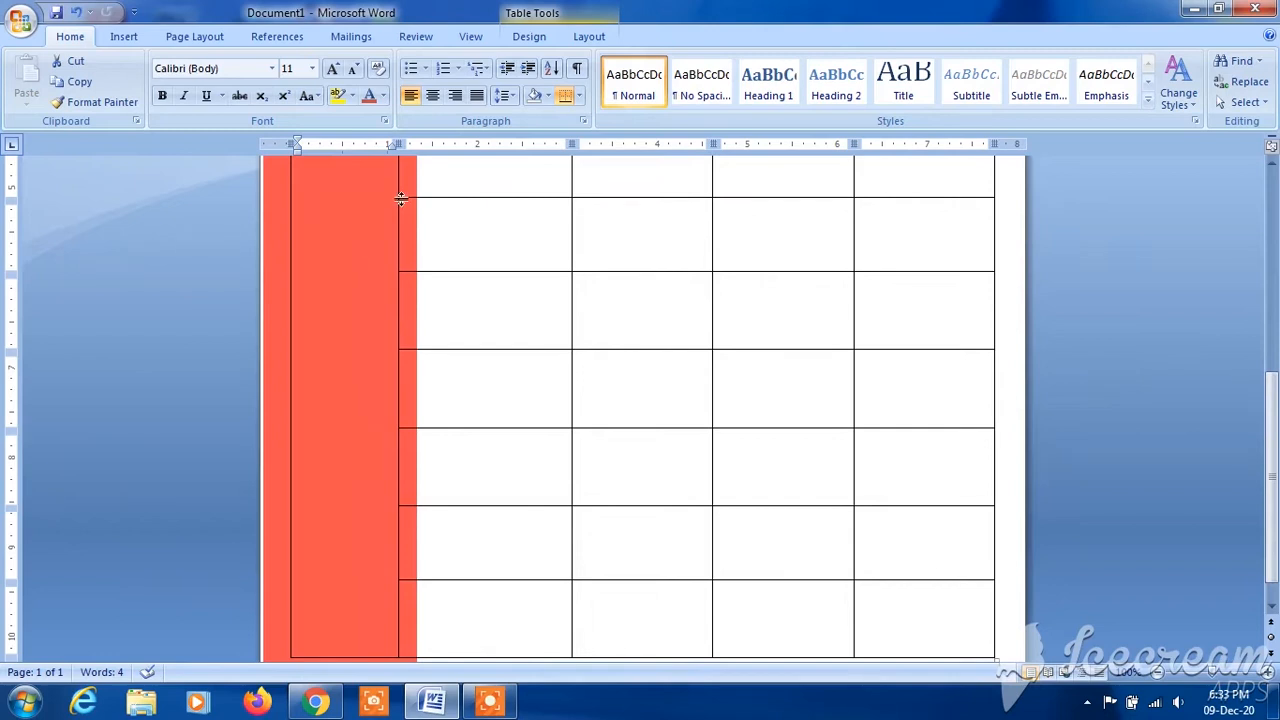
left_click_drag(1277, 438, 1277, 245)
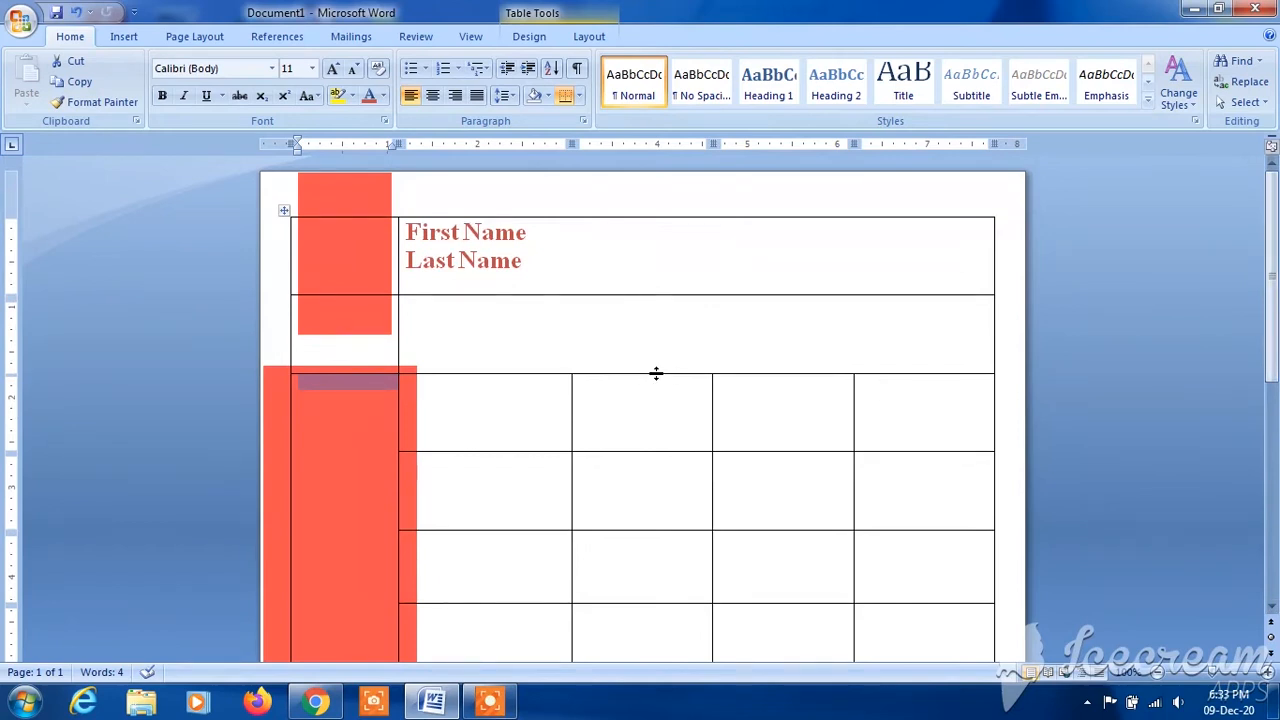
- Reduce the height of the third table row to a thin strip and shorten the fourth row beneath it
left_click_drag(654, 451, 661, 385)
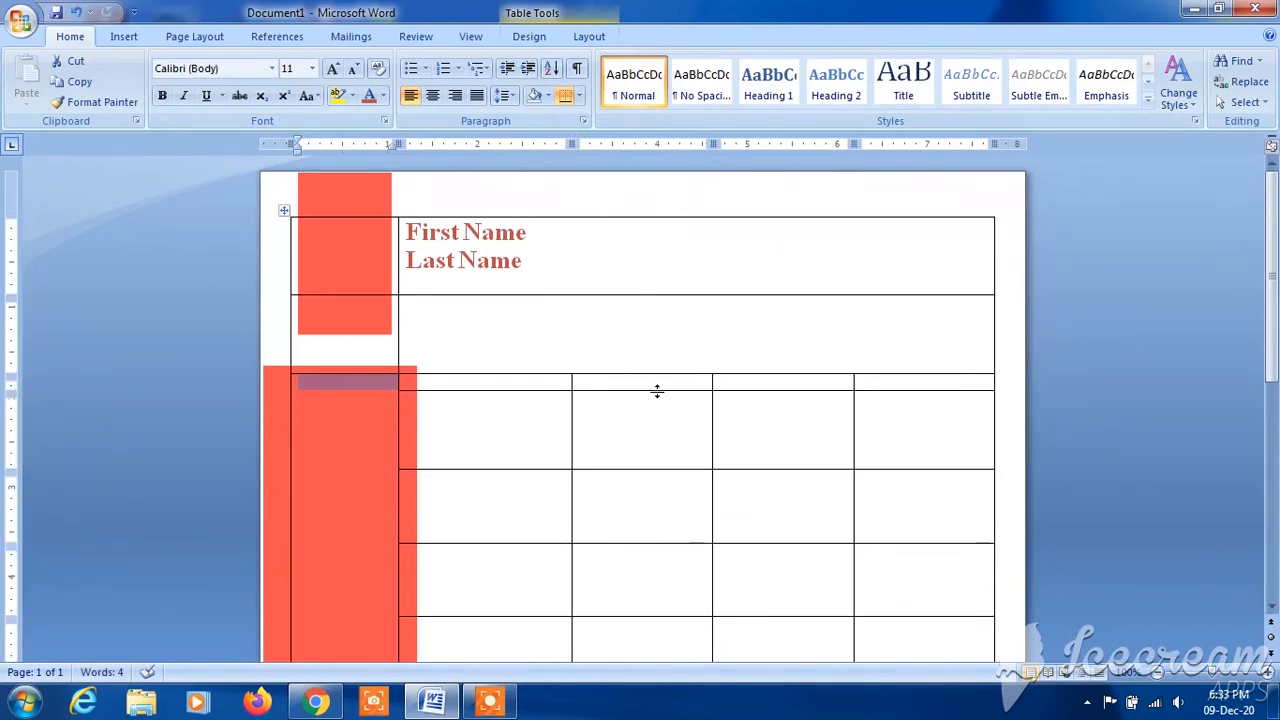
left_click(657, 385)
left_click_drag(657, 391, 654, 380)
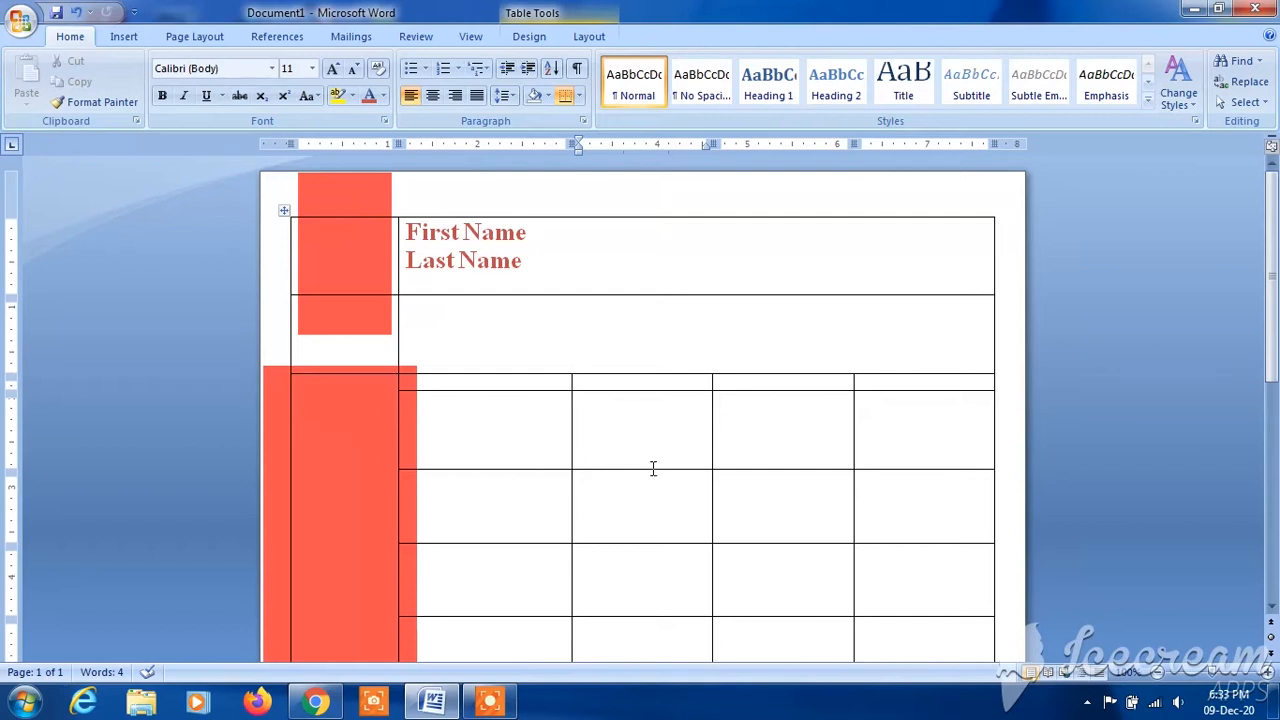
left_click_drag(651, 469, 654, 426)
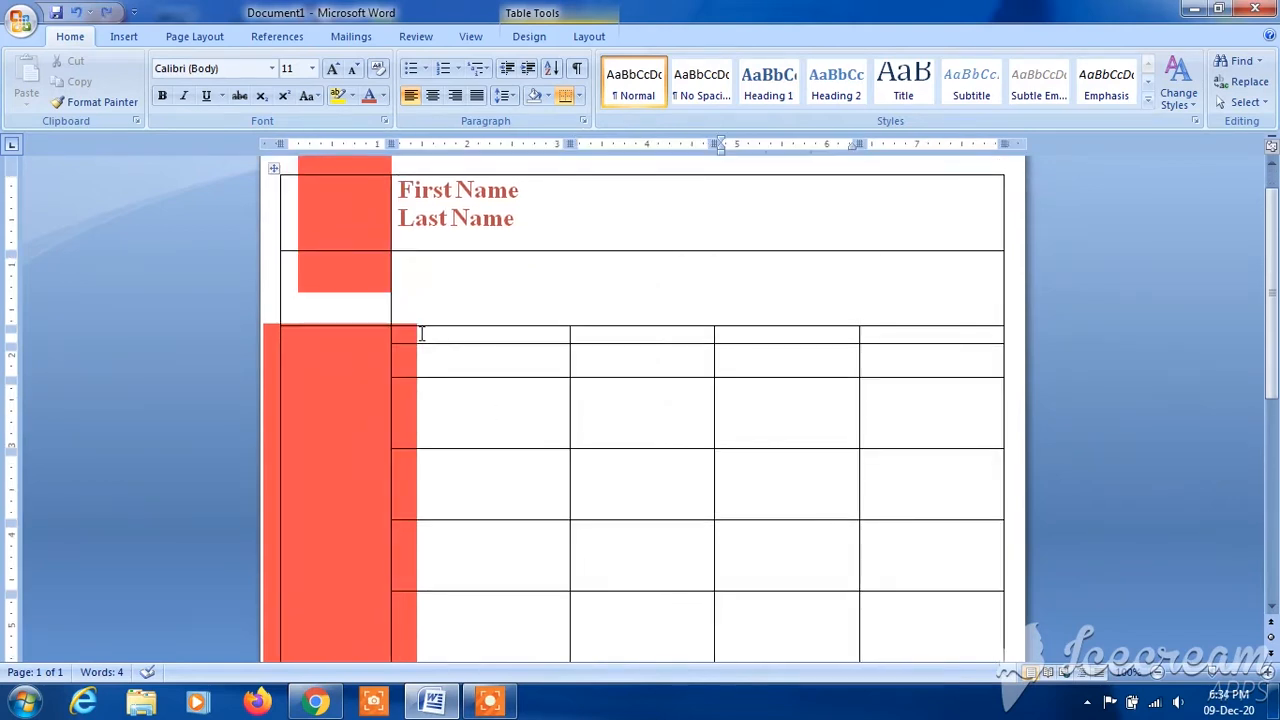
- Merge the second-column cells of the shortened third and fourth rows into one cell
left_click_drag(418, 335, 475, 369)
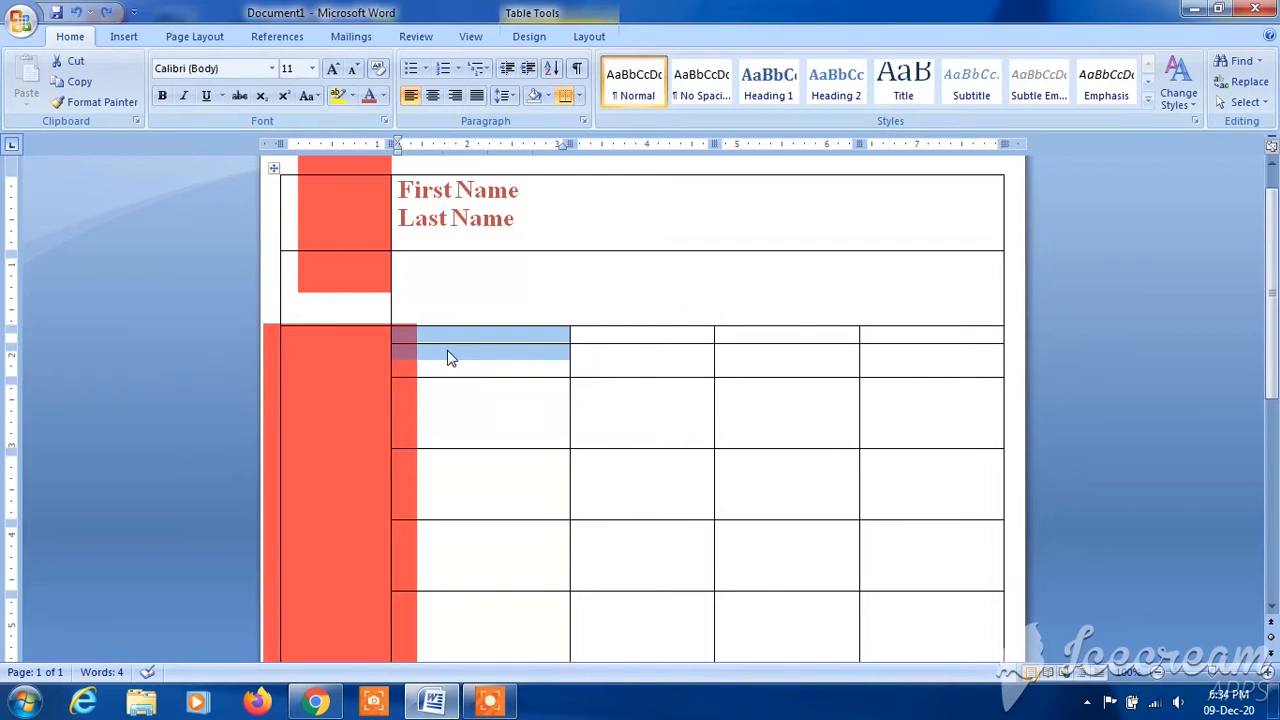
right_click(450, 359)
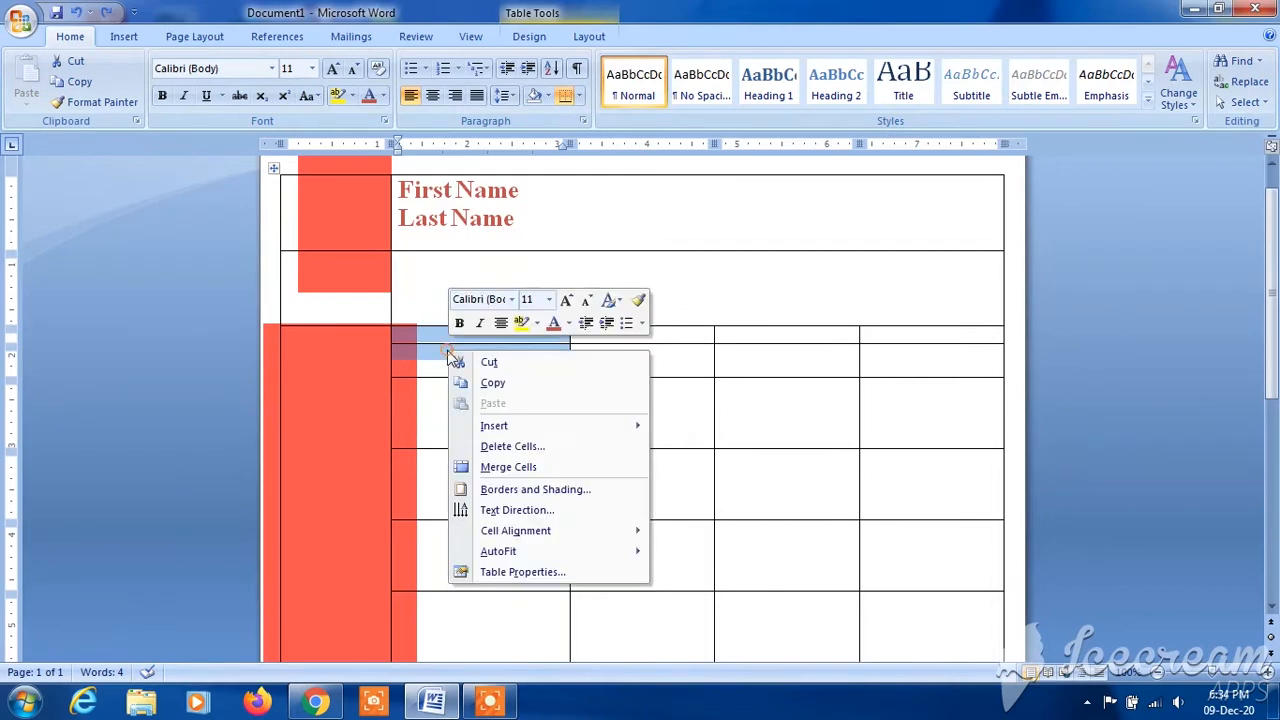
left_click(538, 468)
left_click(704, 437)
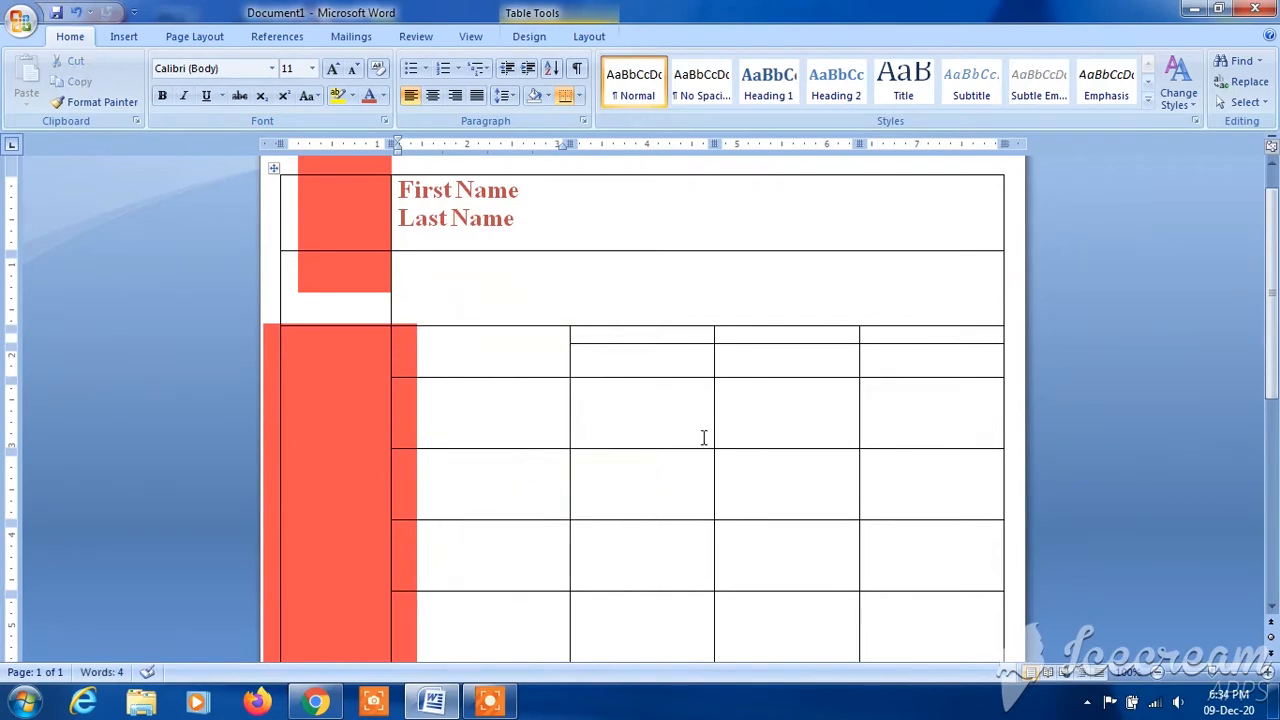
- Enter "Experience" in the newly merged cell and format it in Times New Roman, size 16
type("Experience")
left_click_drag(463, 346, 416, 348)
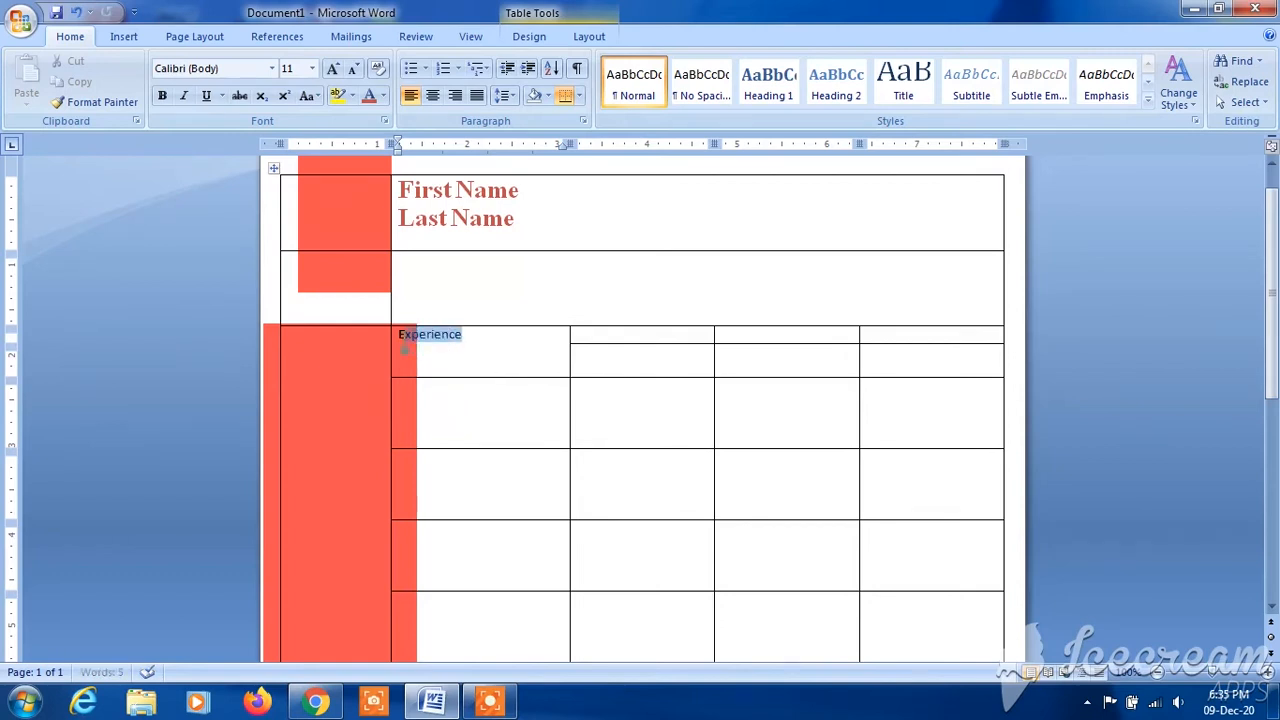
left_click(272, 68)
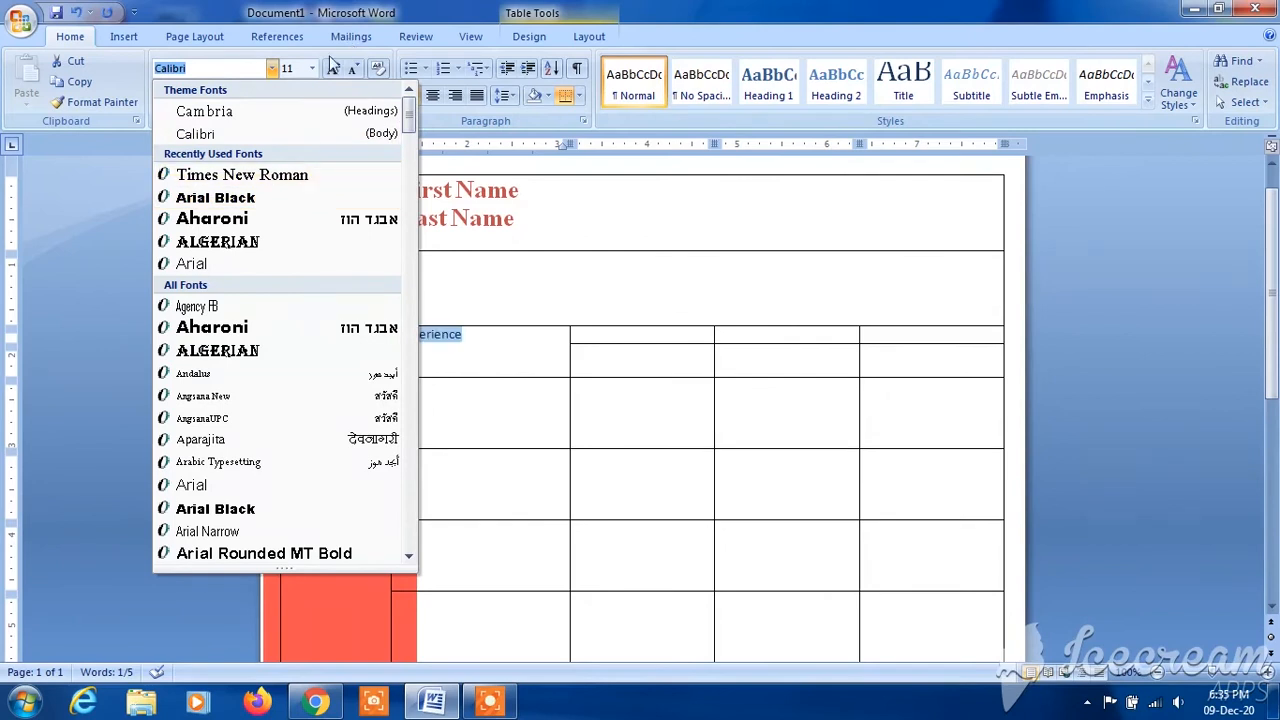
left_click(289, 178)
left_click(312, 68)
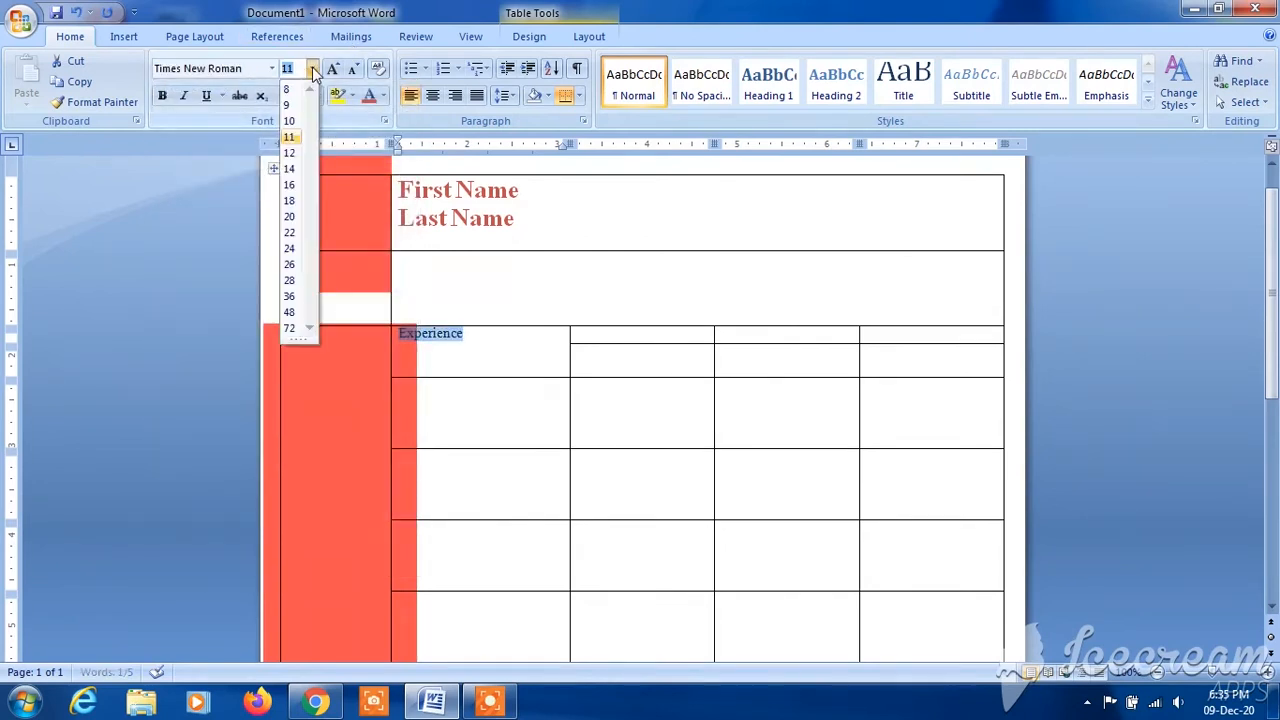
left_click(290, 186)
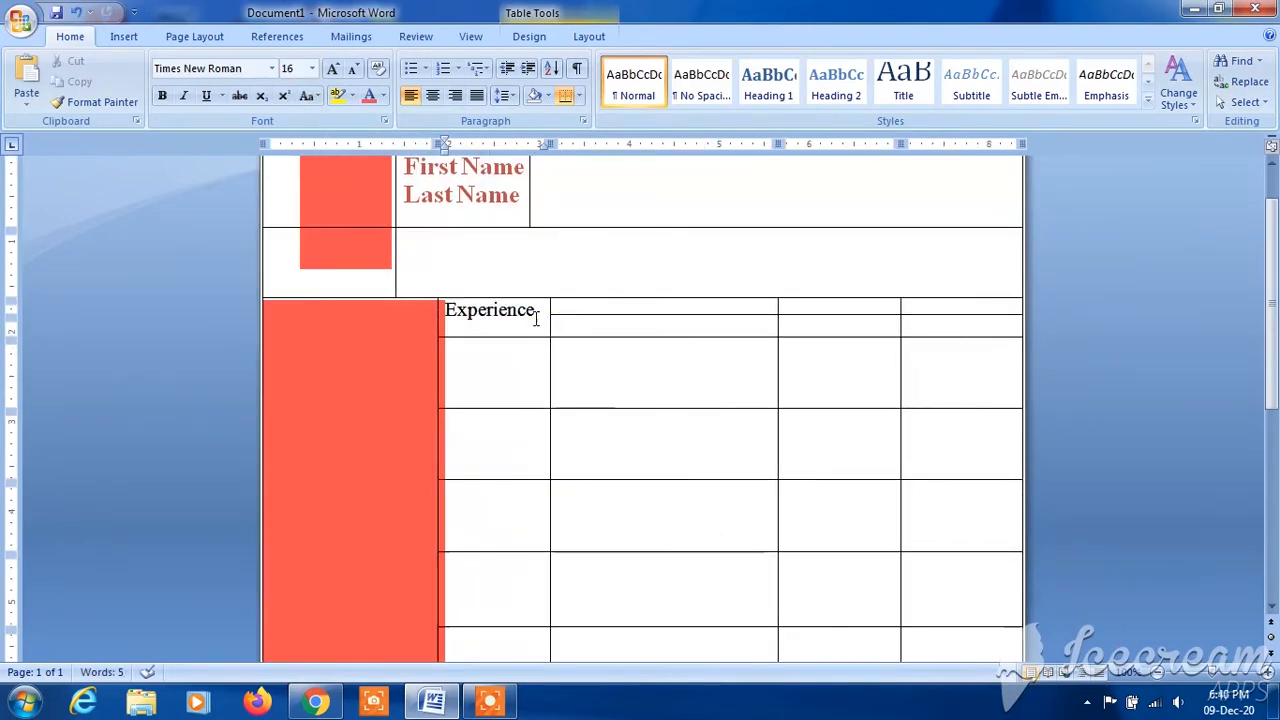
- Colour the Experience heading Red, Accent 2 and make it bold
left_click_drag(535, 312, 446, 322)
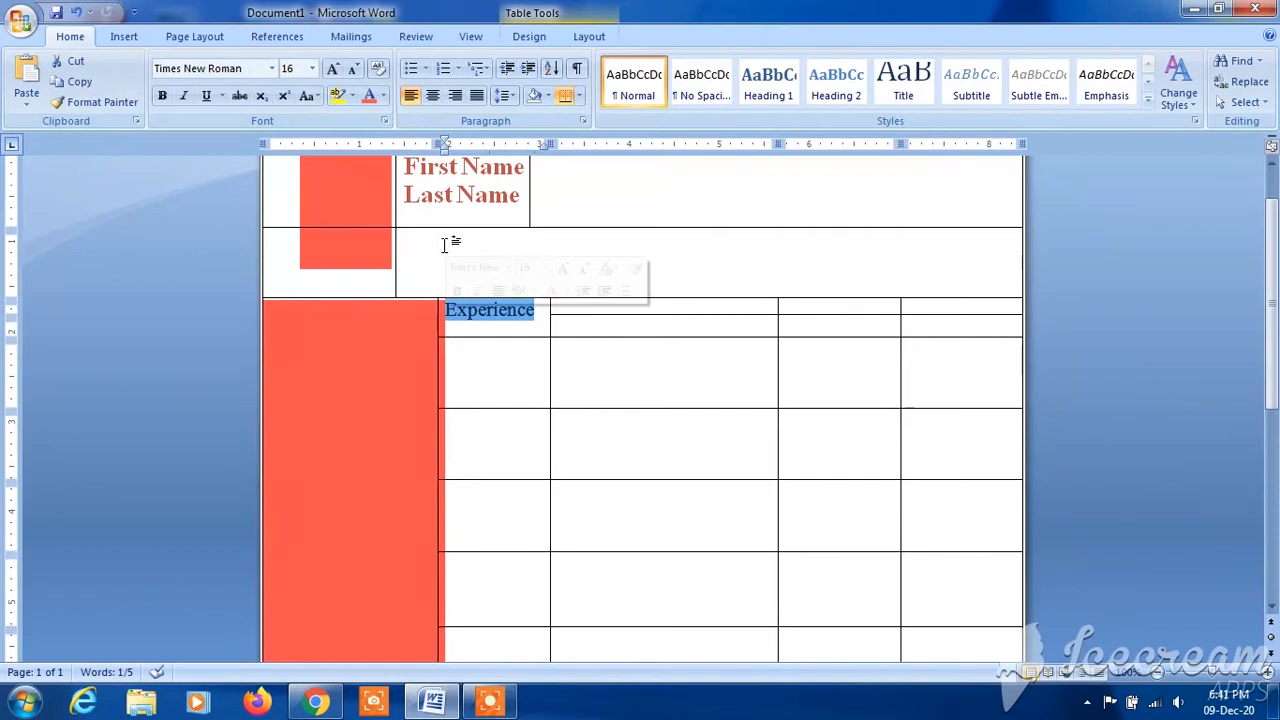
left_click(383, 96)
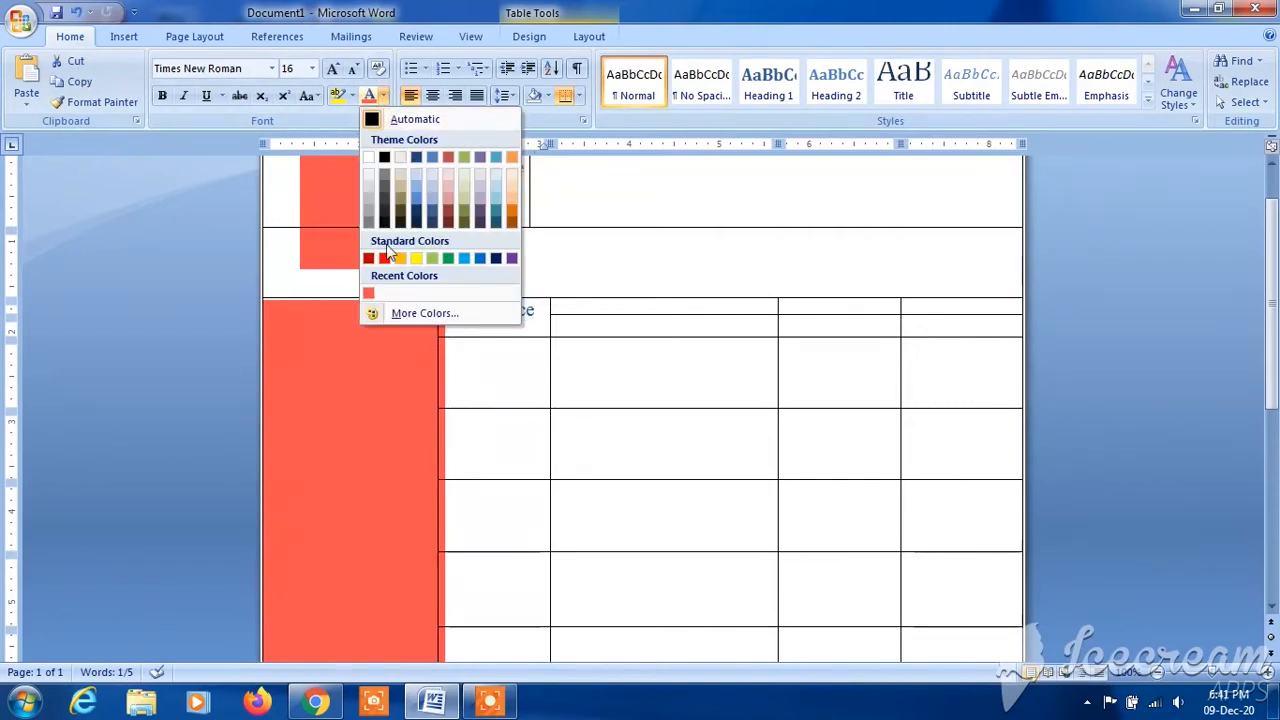
left_click(449, 160)
left_click(577, 347)
left_click_drag(537, 310, 451, 316)
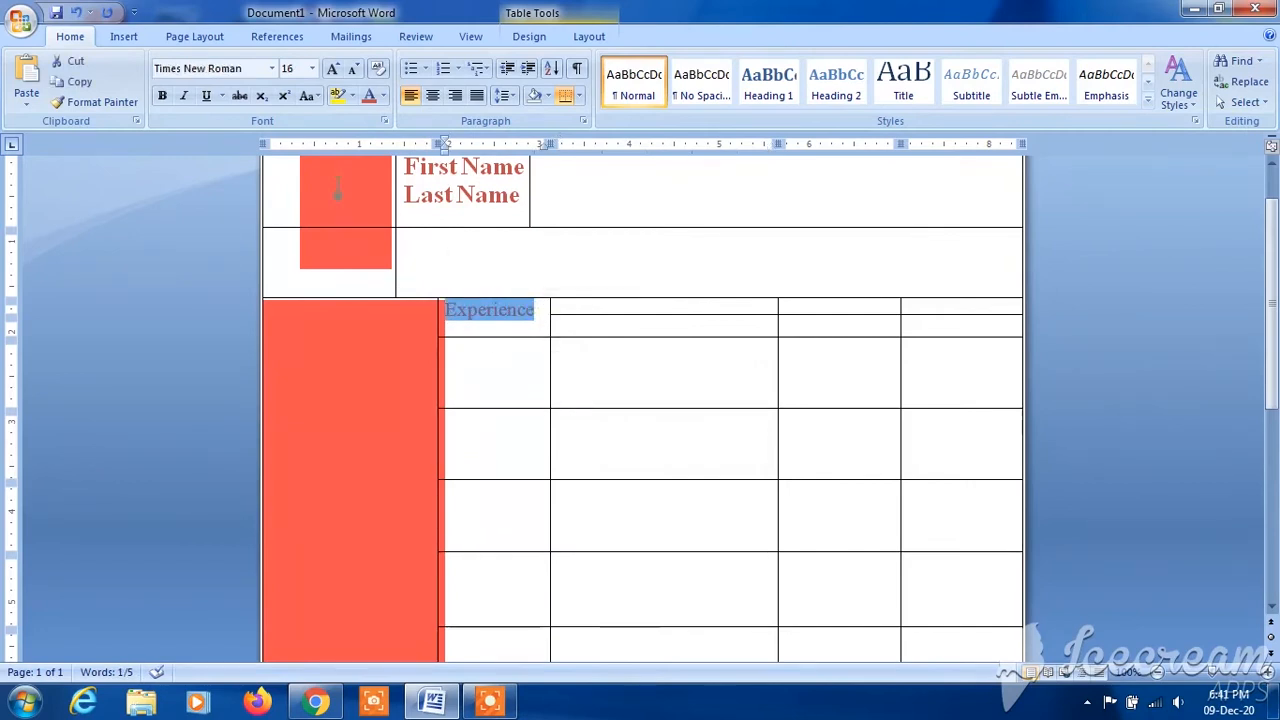
left_click(161, 95)
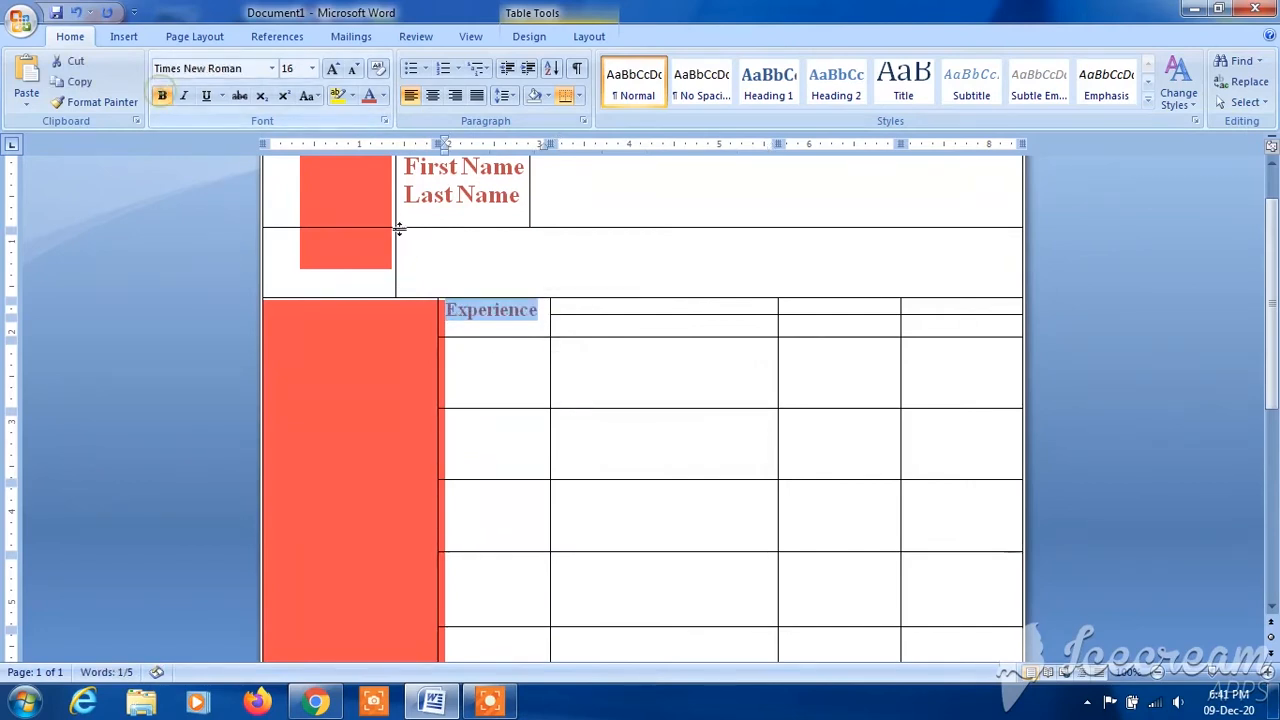
left_click(537, 335)
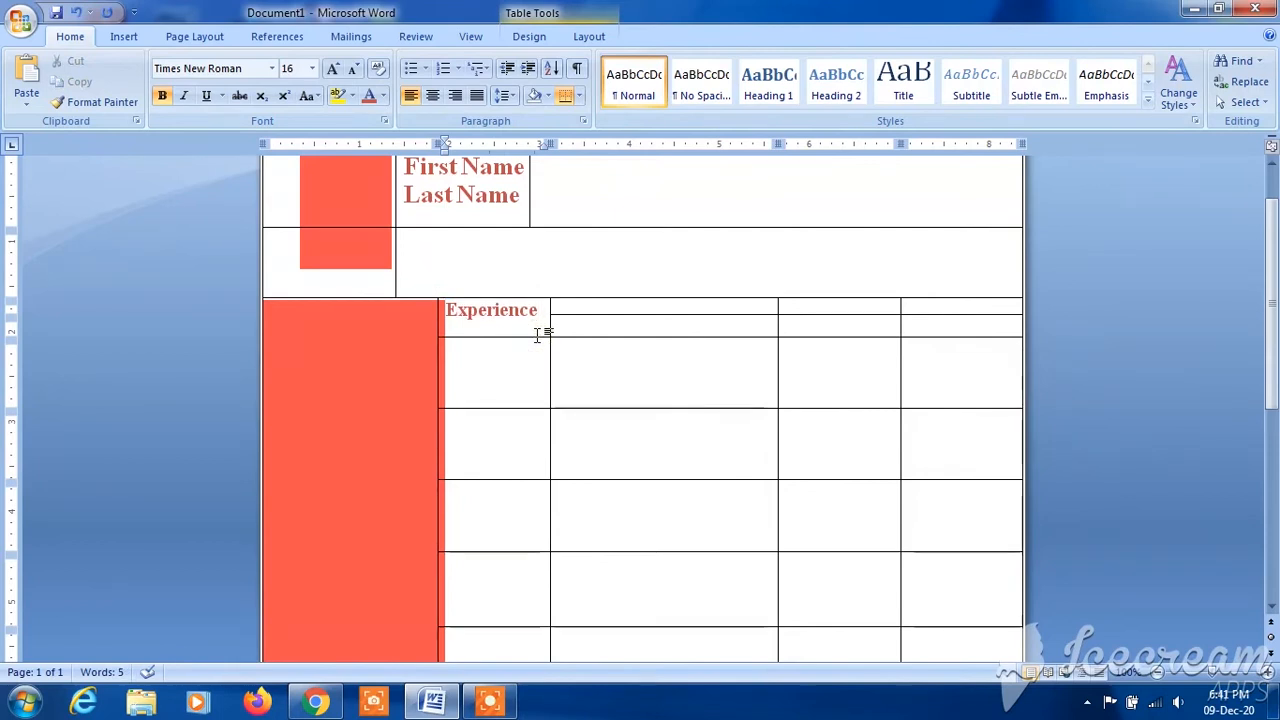
double_click(537, 335)
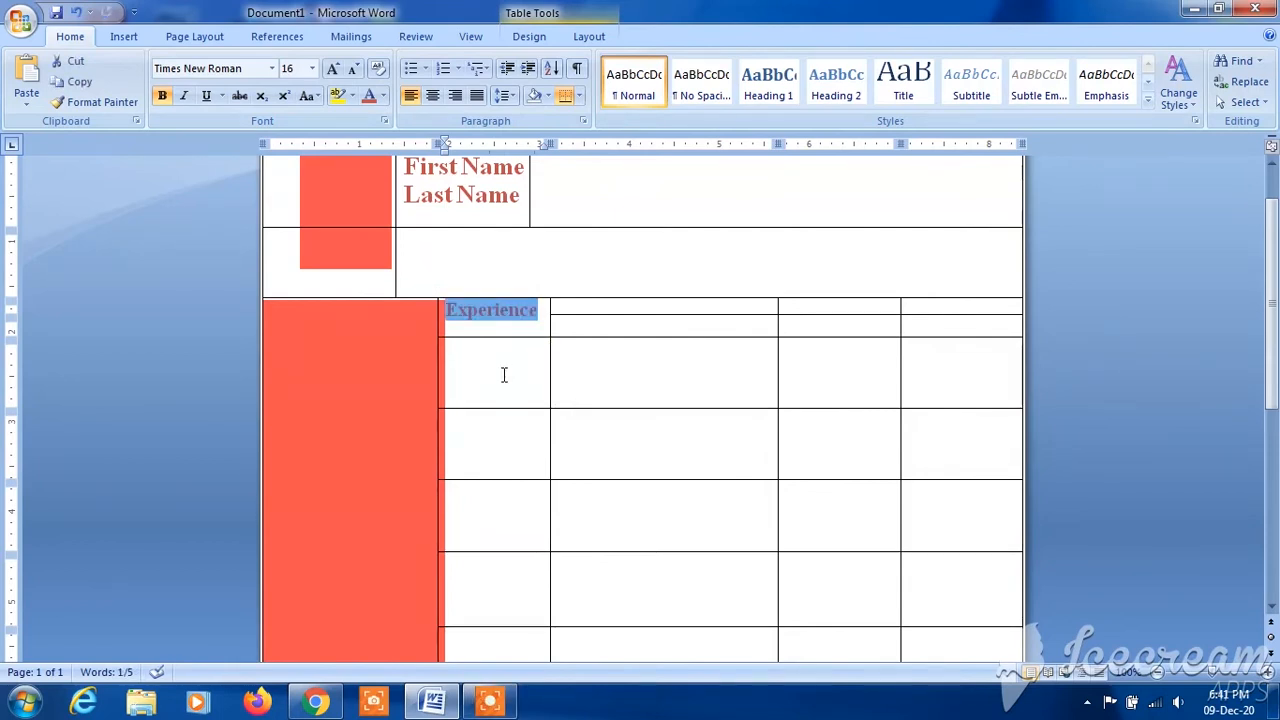
- Merge the cells of the two rows below the Experience heading, across all four columns beside the tall cell
left_click_drag(488, 366, 934, 451)
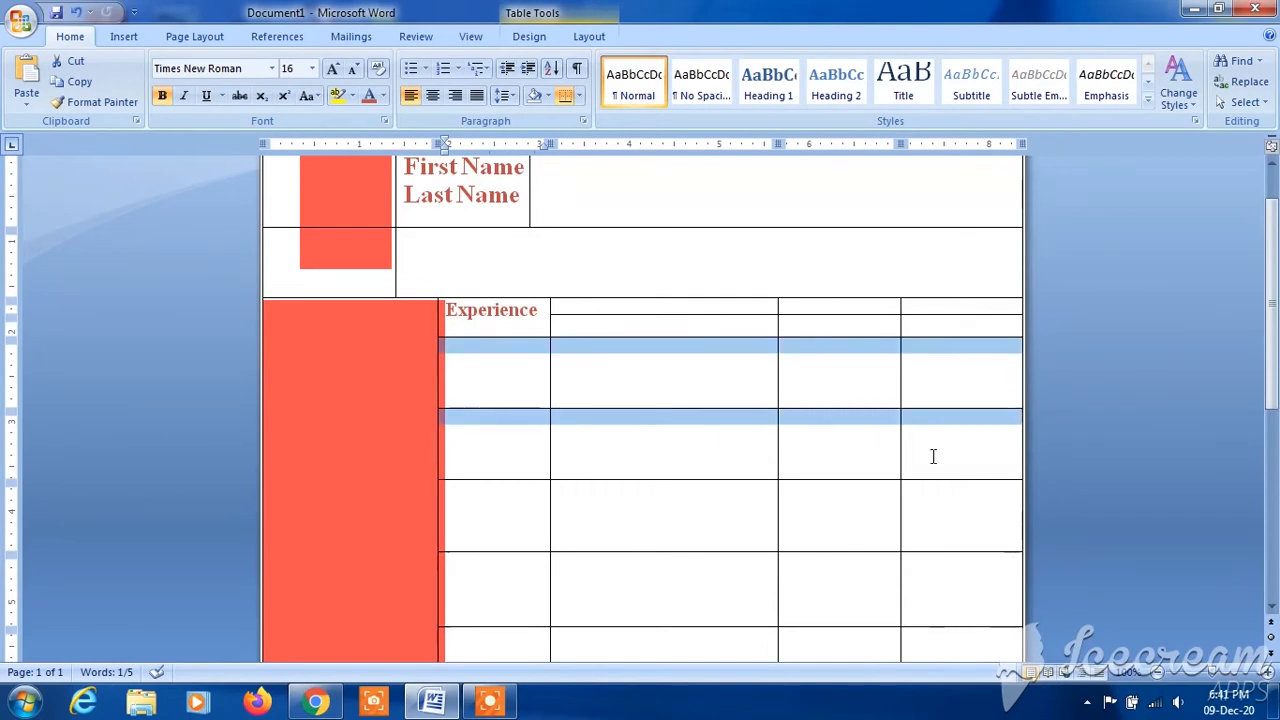
right_click(722, 378)
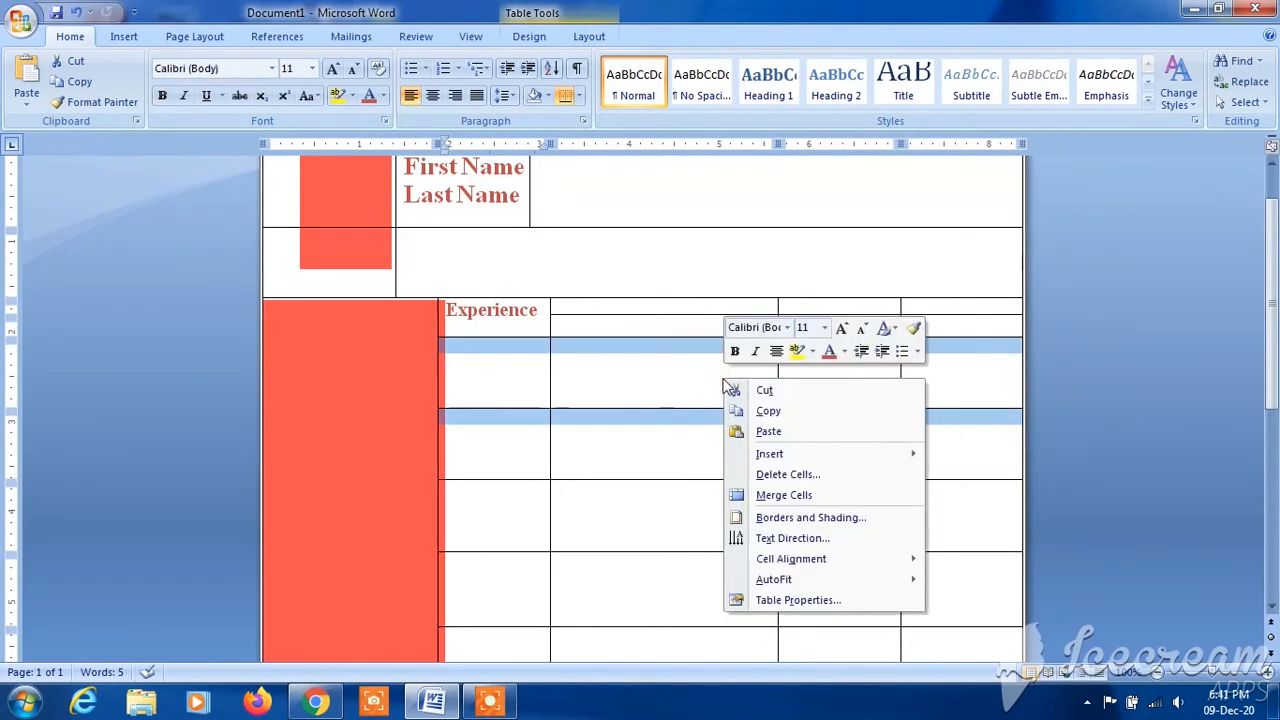
left_click(792, 495)
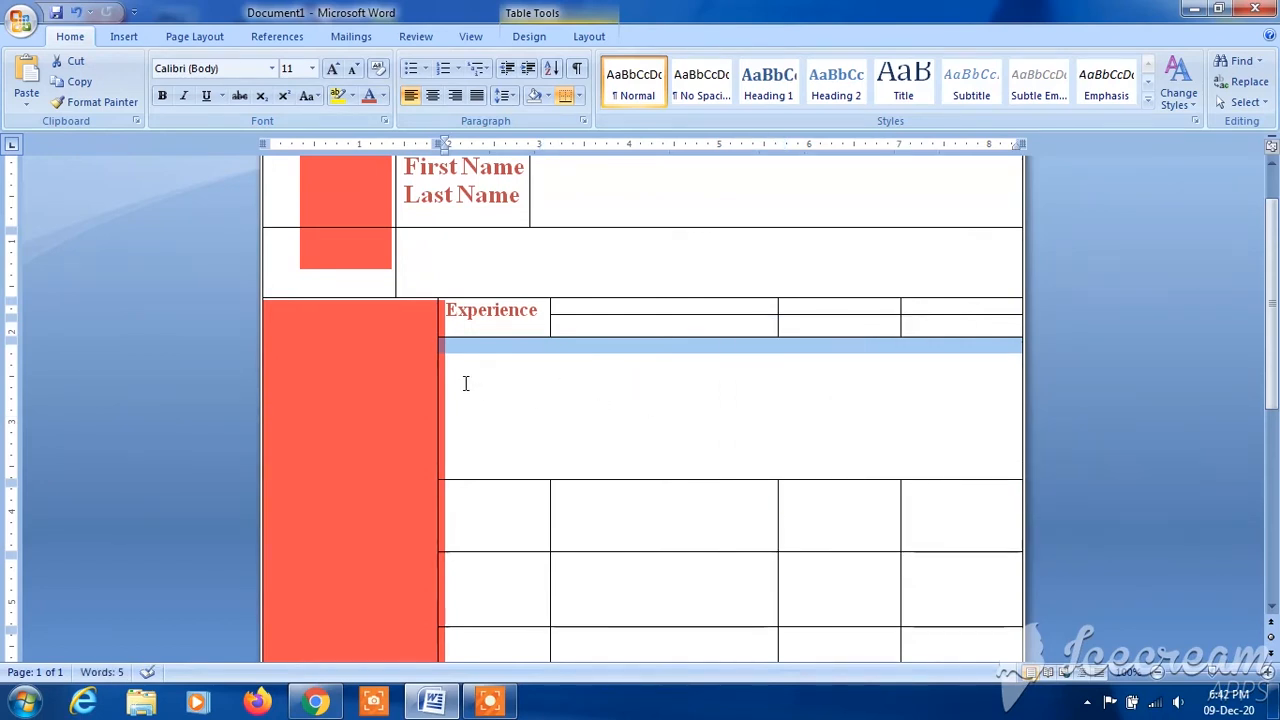
- Enter the line "Dates From – Dates From" in the merged cell below the Experience heading
left_click(507, 412)
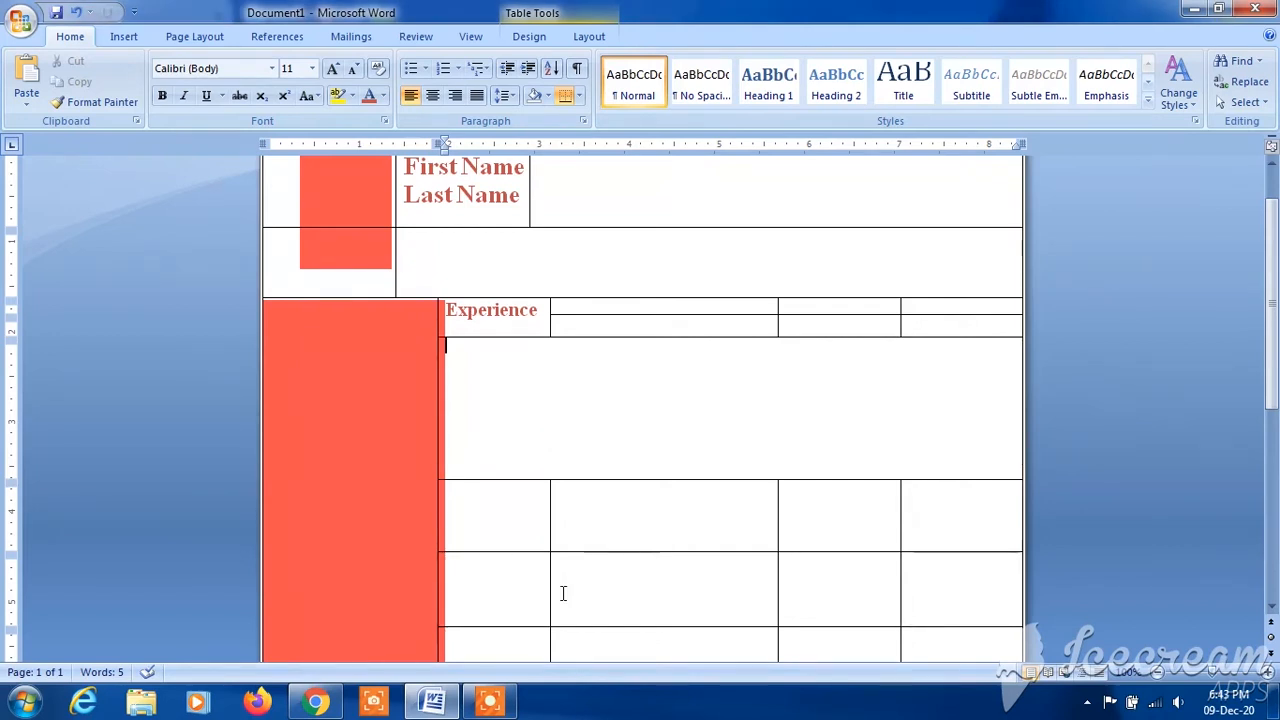
type("Dates")
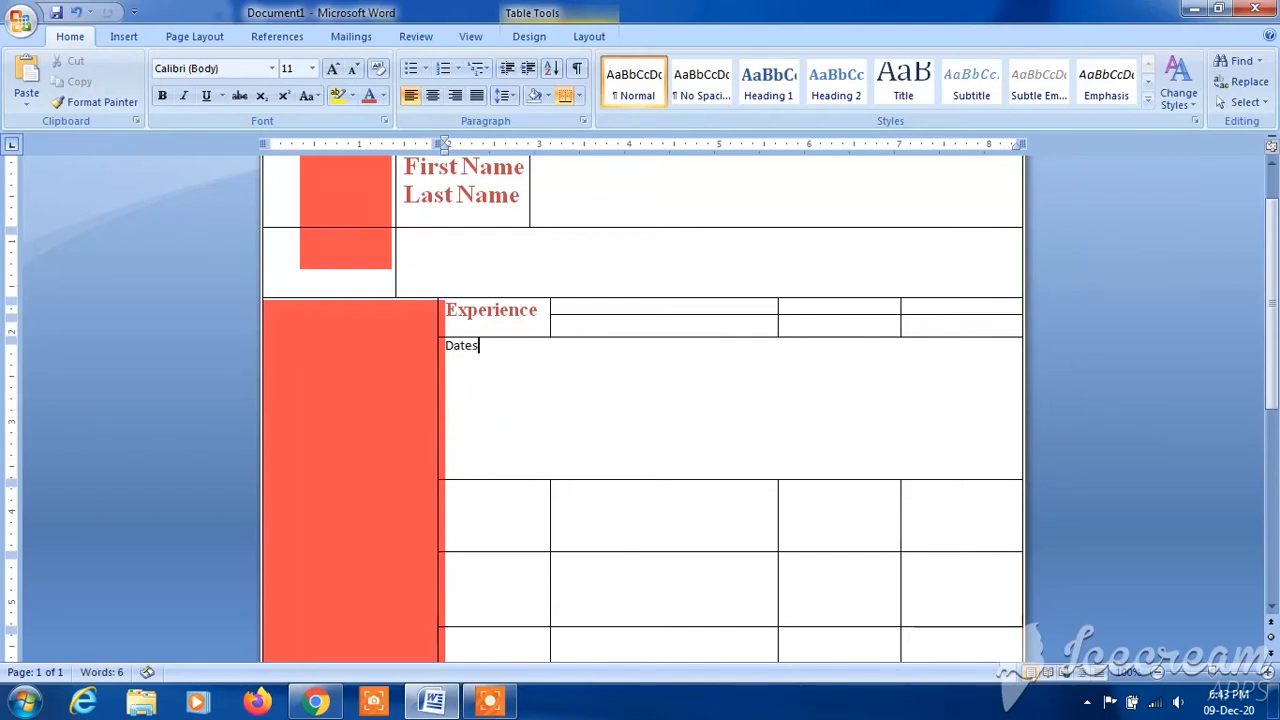
type(" From-")
key("BackSpace")
type("-")
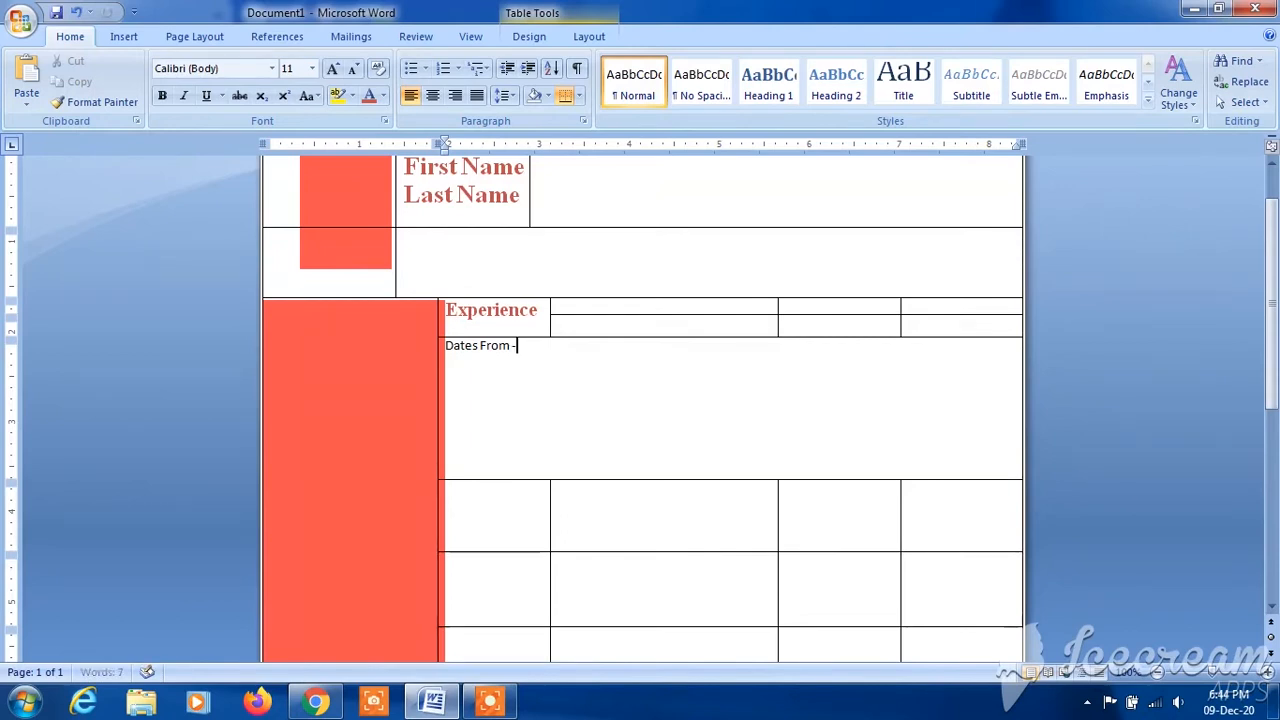
type(" Datr")
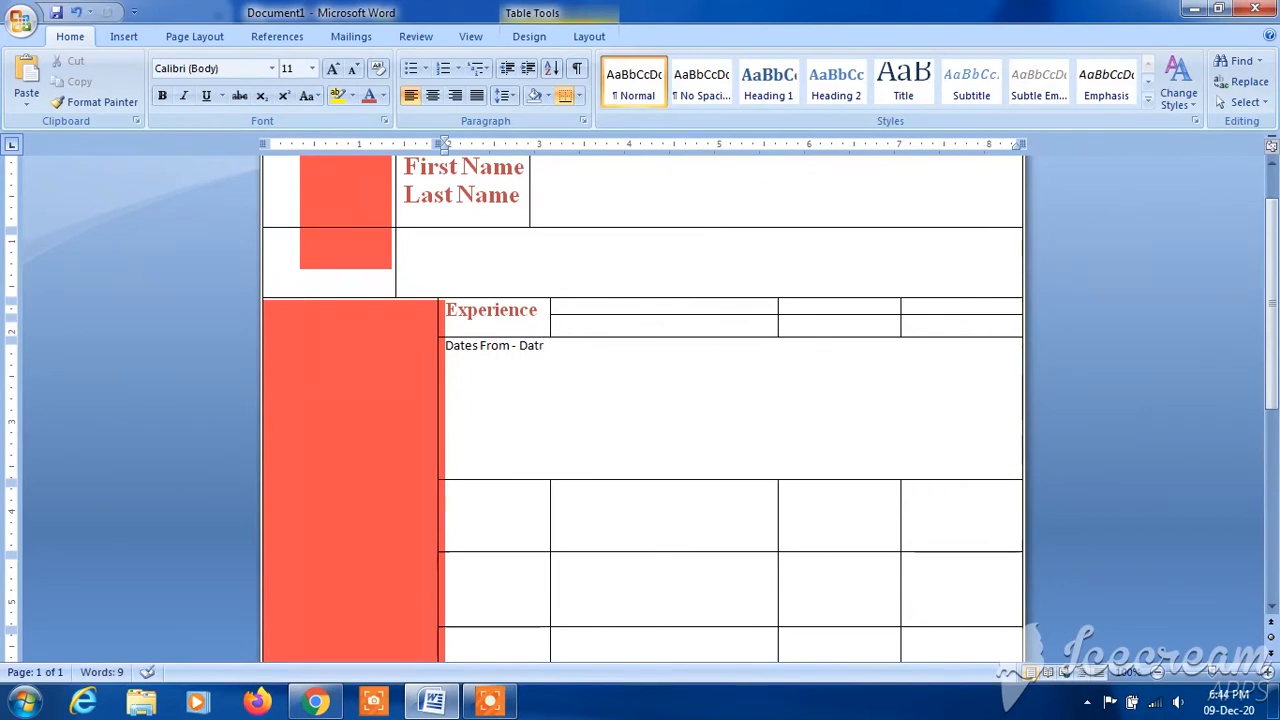
type("es")
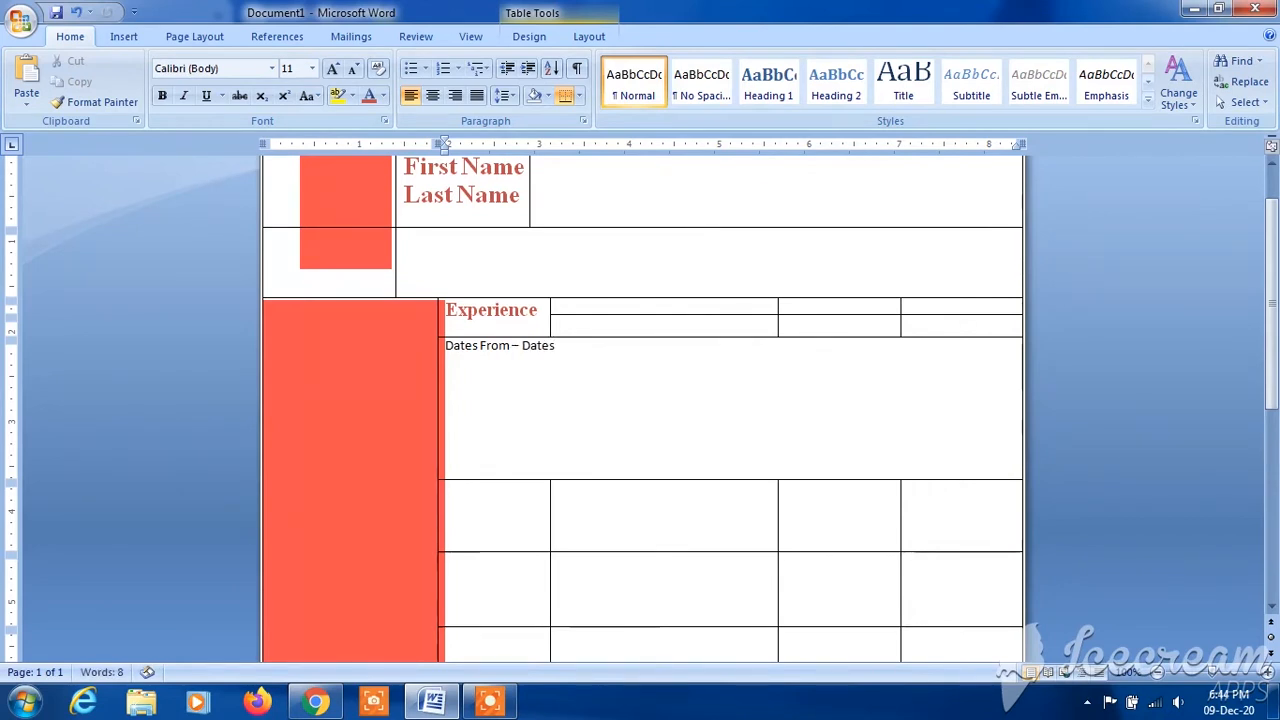
type(" From")
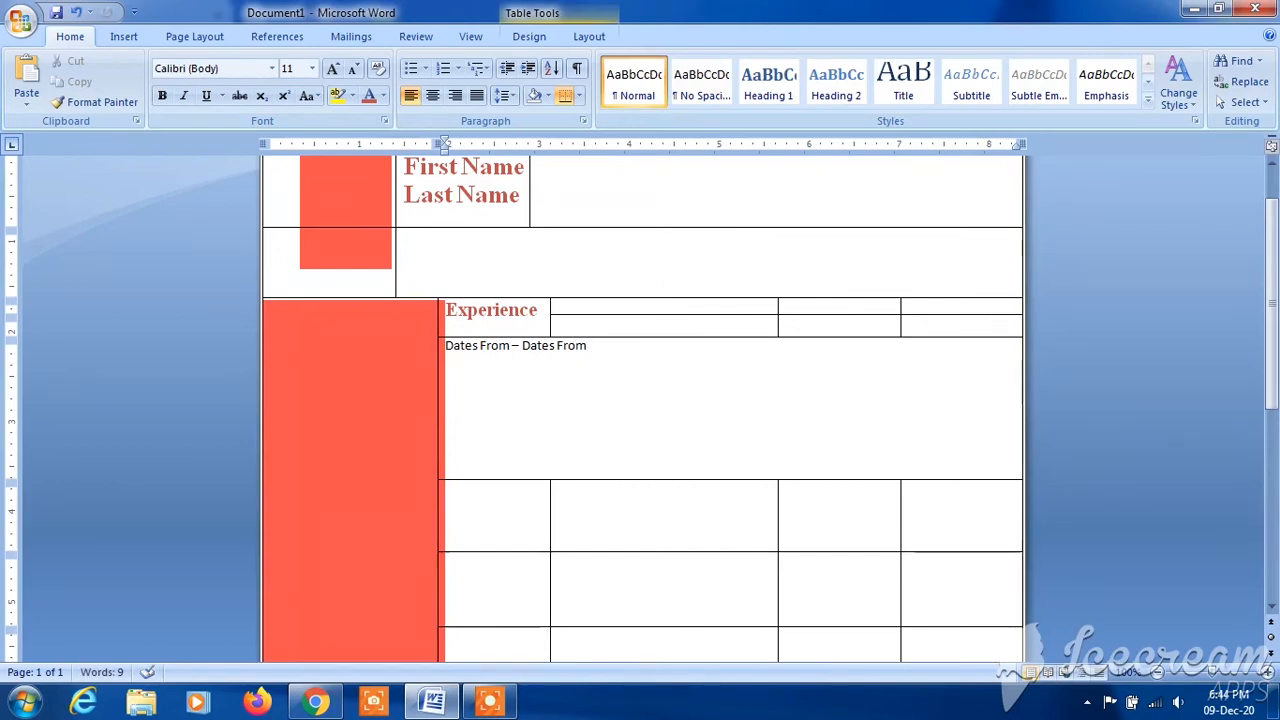
- Add a second line reading "Title Company City, State" under the dates line
key("Return")
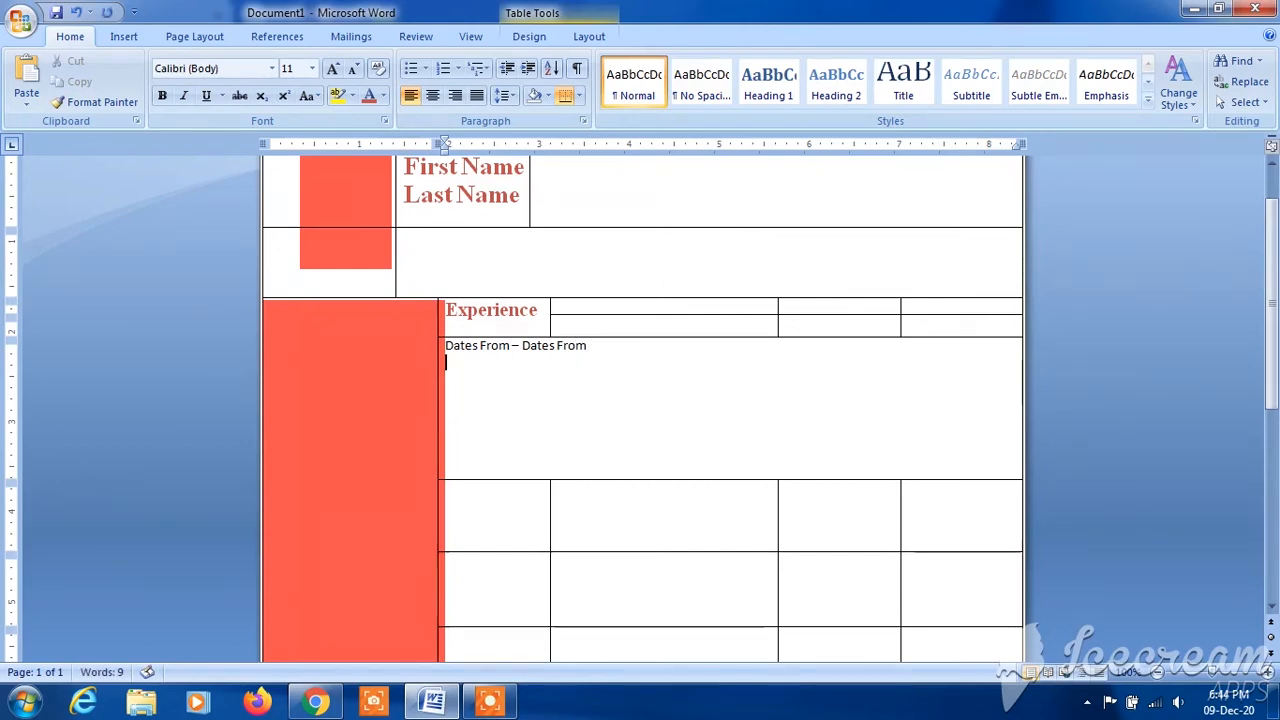
type("Title")
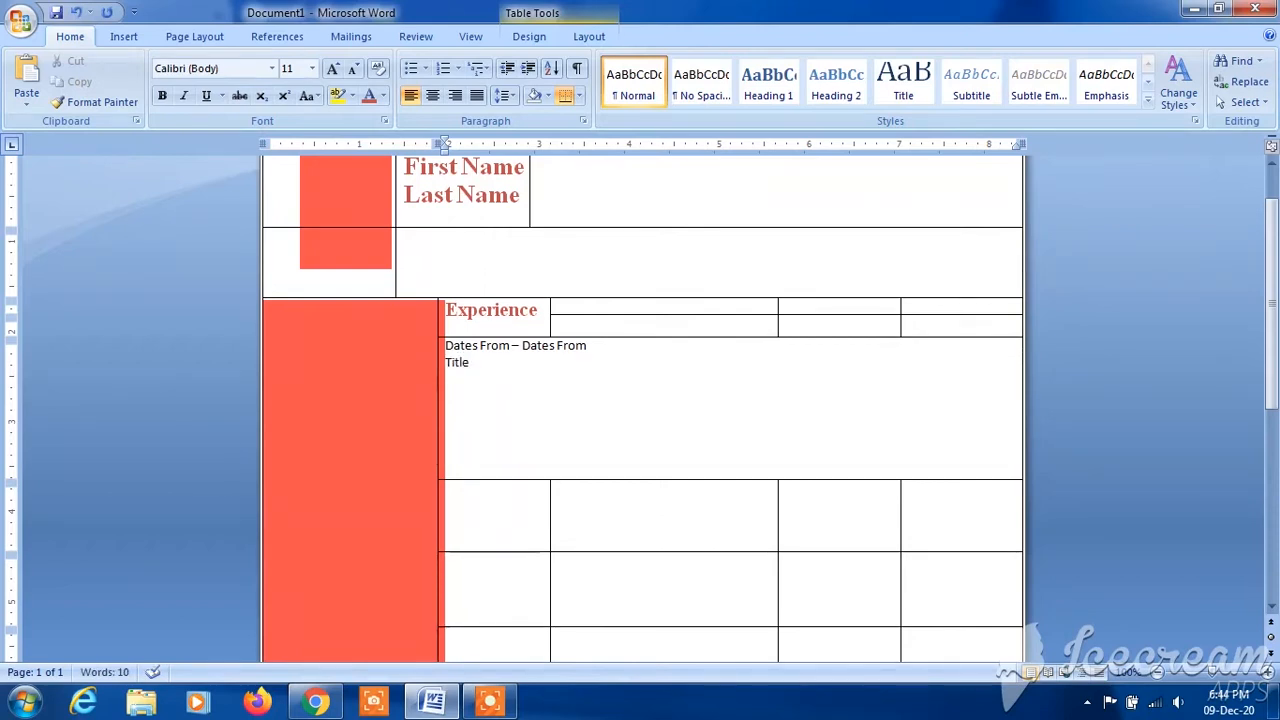
type(" C")
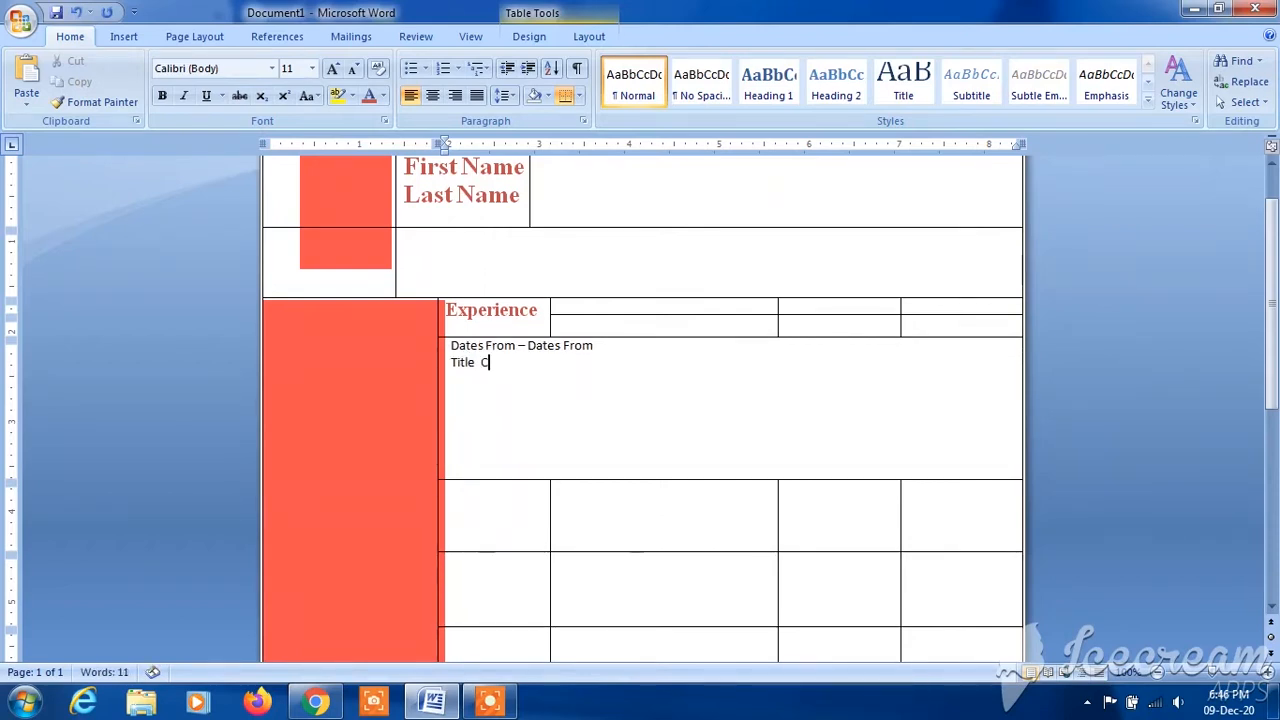
type("ompany")
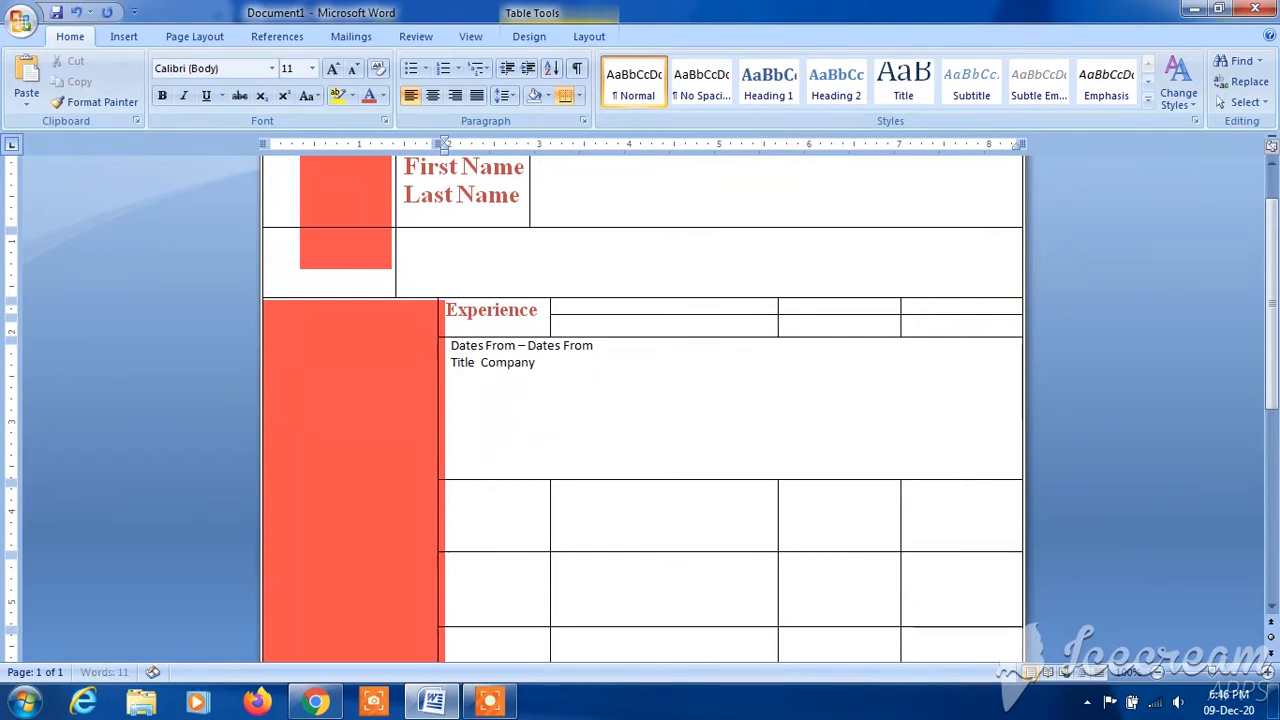
type(" City,S")
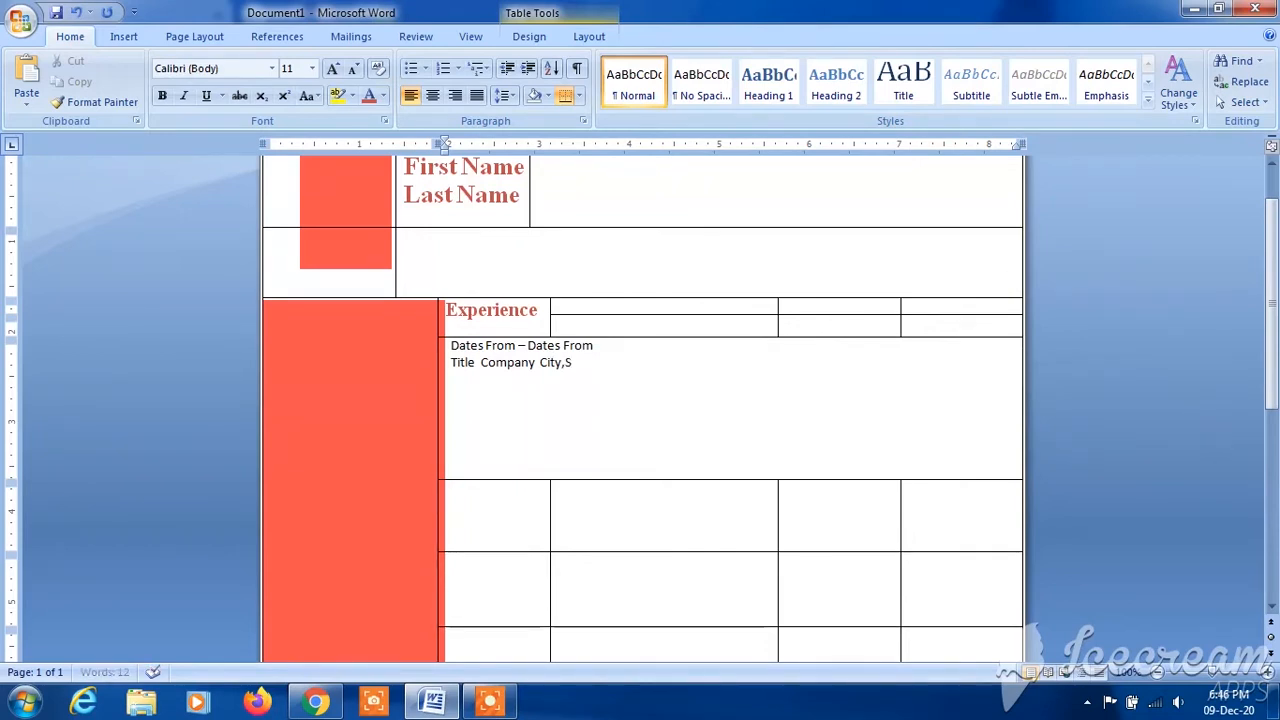
type("tate")
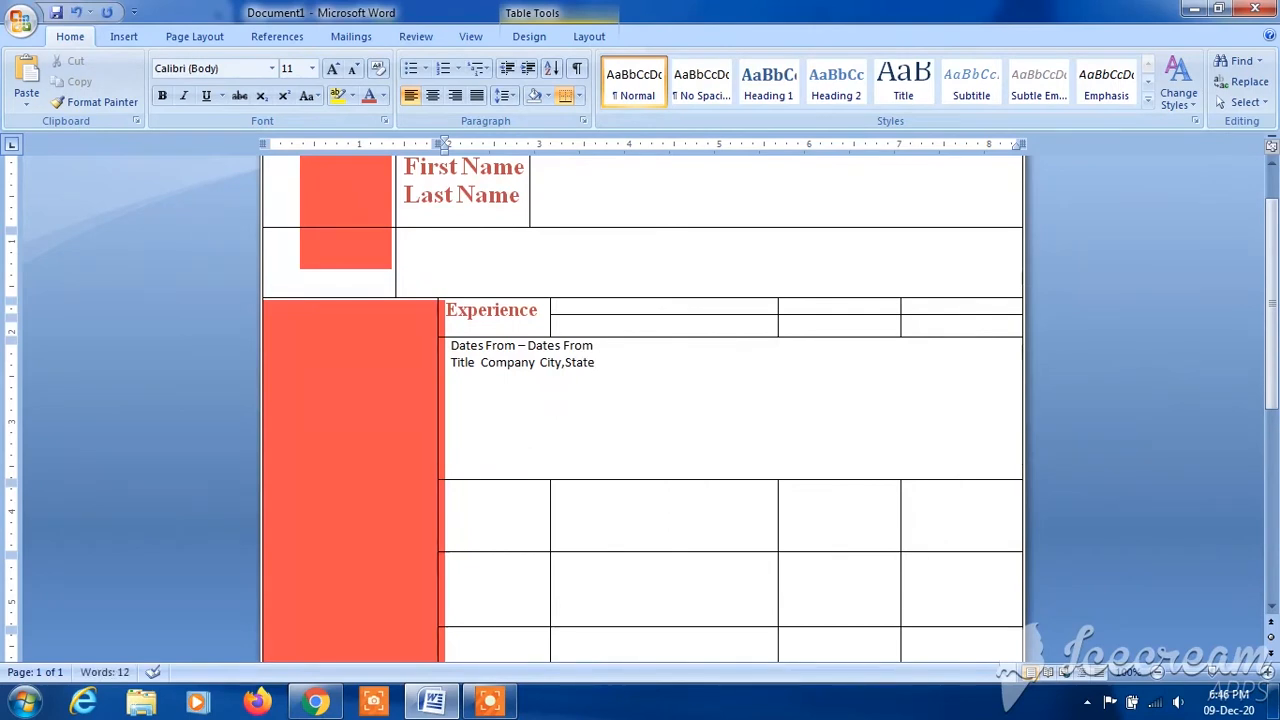
key("Left")
key("Left")
key("Left")
key("Left")
key("Left")
- Copy the dates and title lines and paste them once more in the same cell, below a blank line
left_click_drag(614, 362, 450, 346)
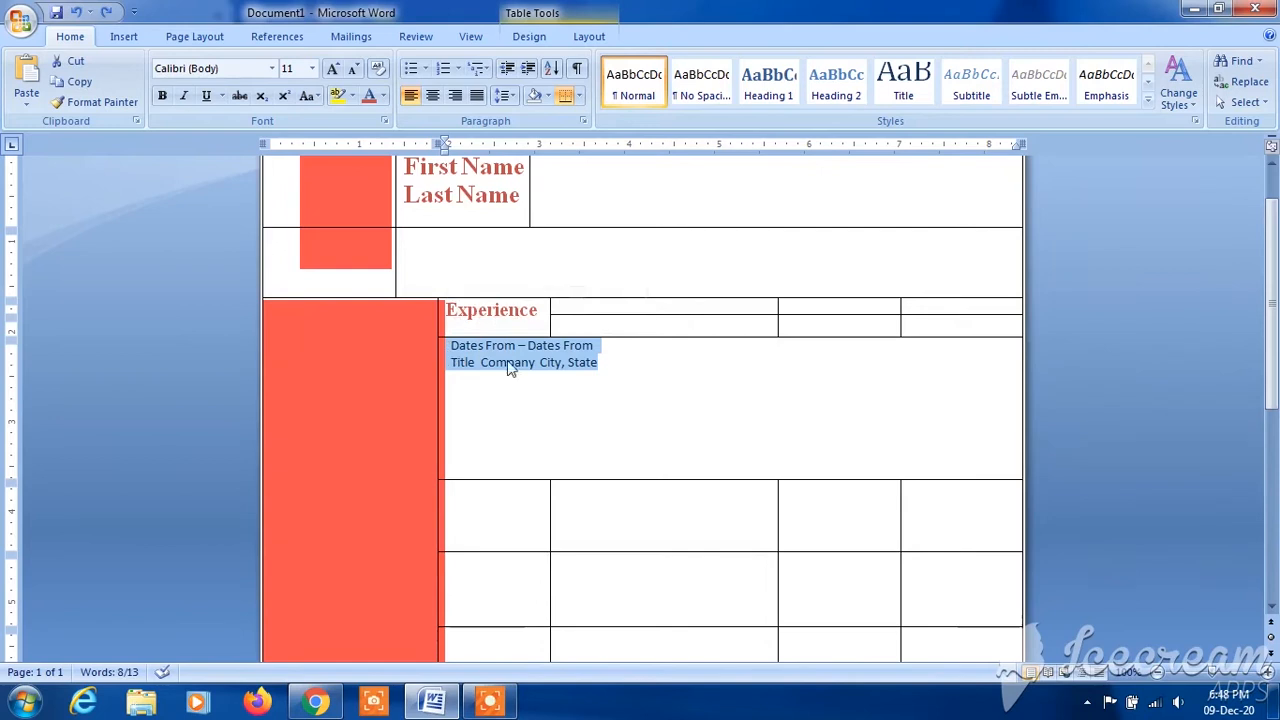
right_click(557, 318)
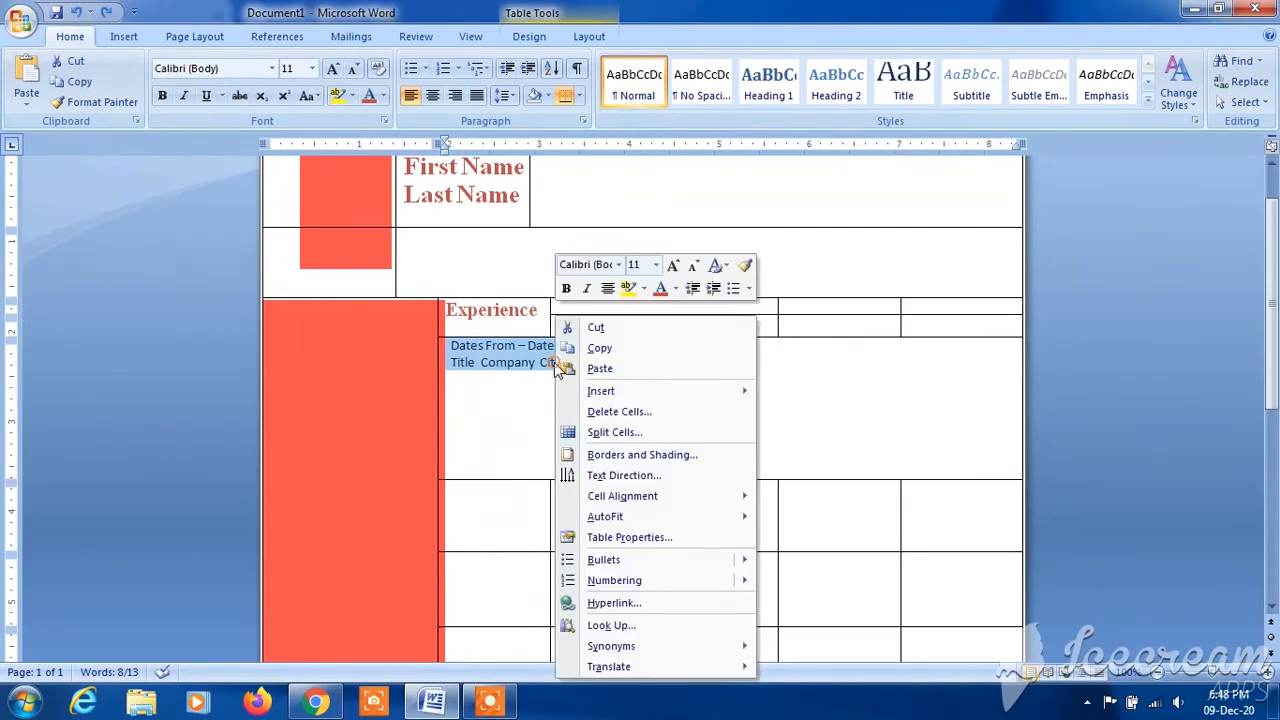
left_click(620, 349)
left_click(642, 362)
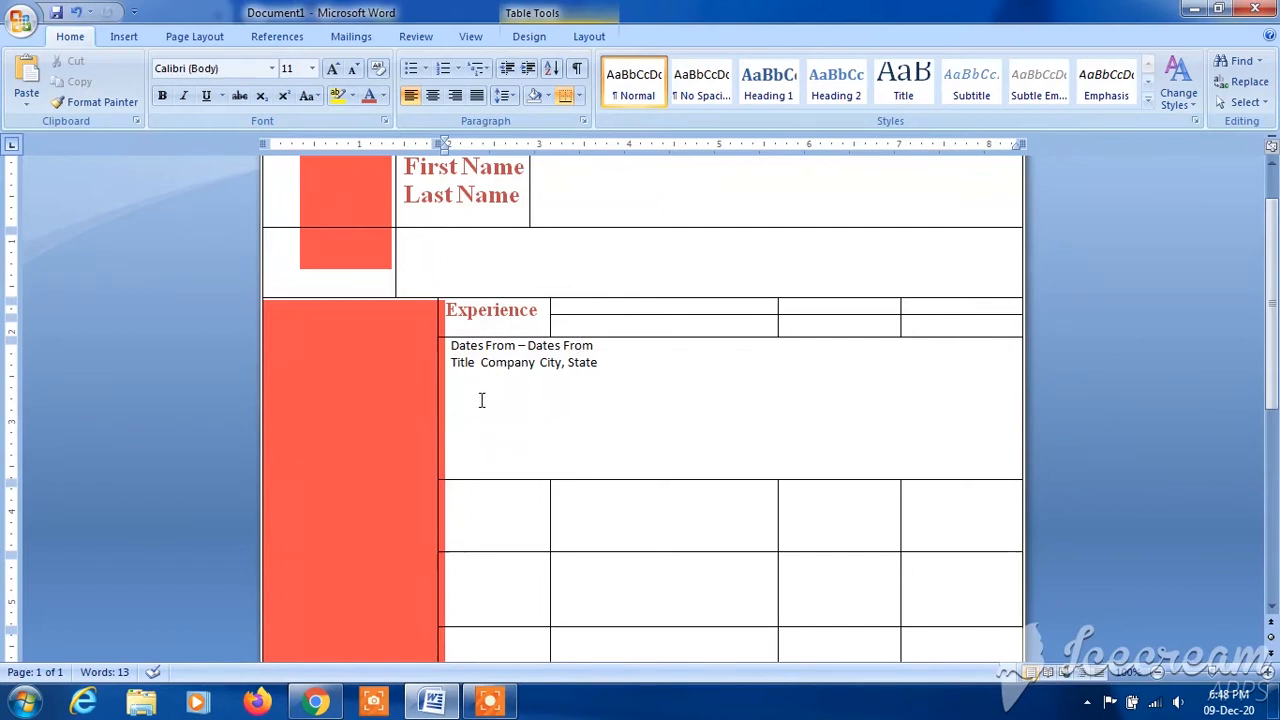
key("ctrl+v")
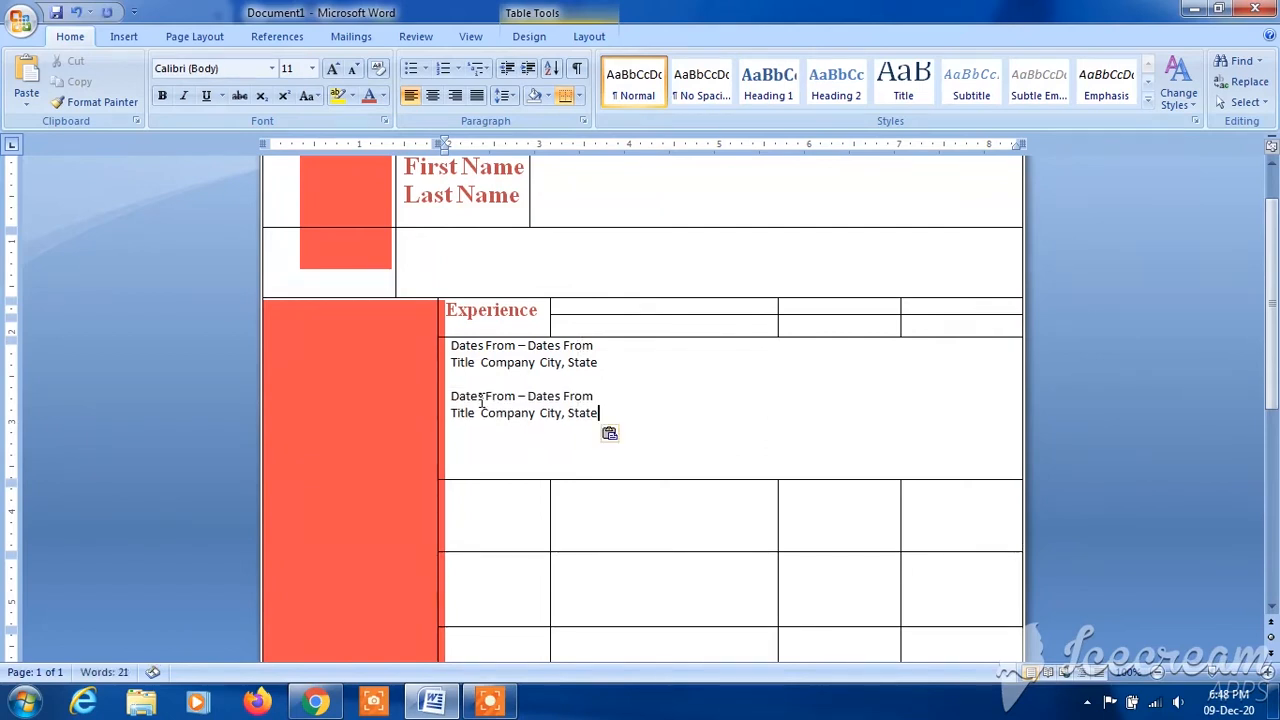
- Paste a third copy of the dates and title lines in the Experience cell, and enter the heading "Education" below that section
key("Return")
key("ctrl+v")
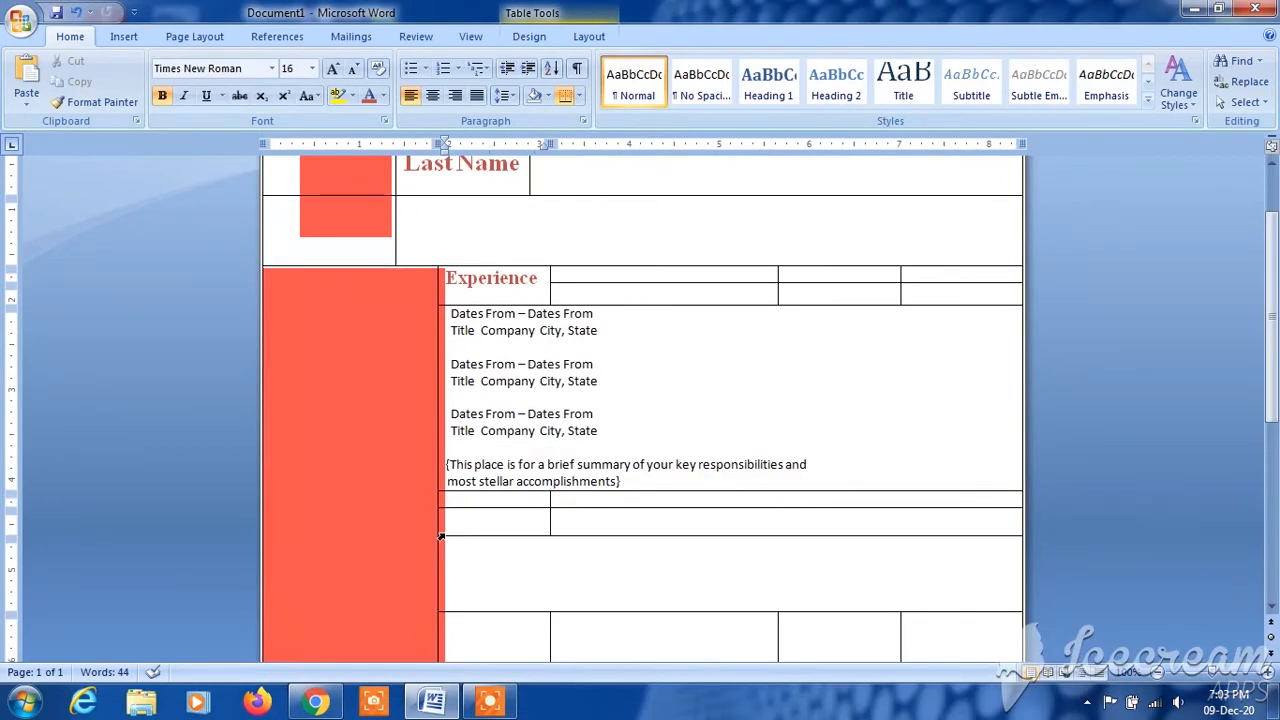
type("Education")
- Enter "{School Name}, City, State" in the cell below the Education heading, followed by the placeholder about GPA, coursework, awards and honors
left_click(472, 565)
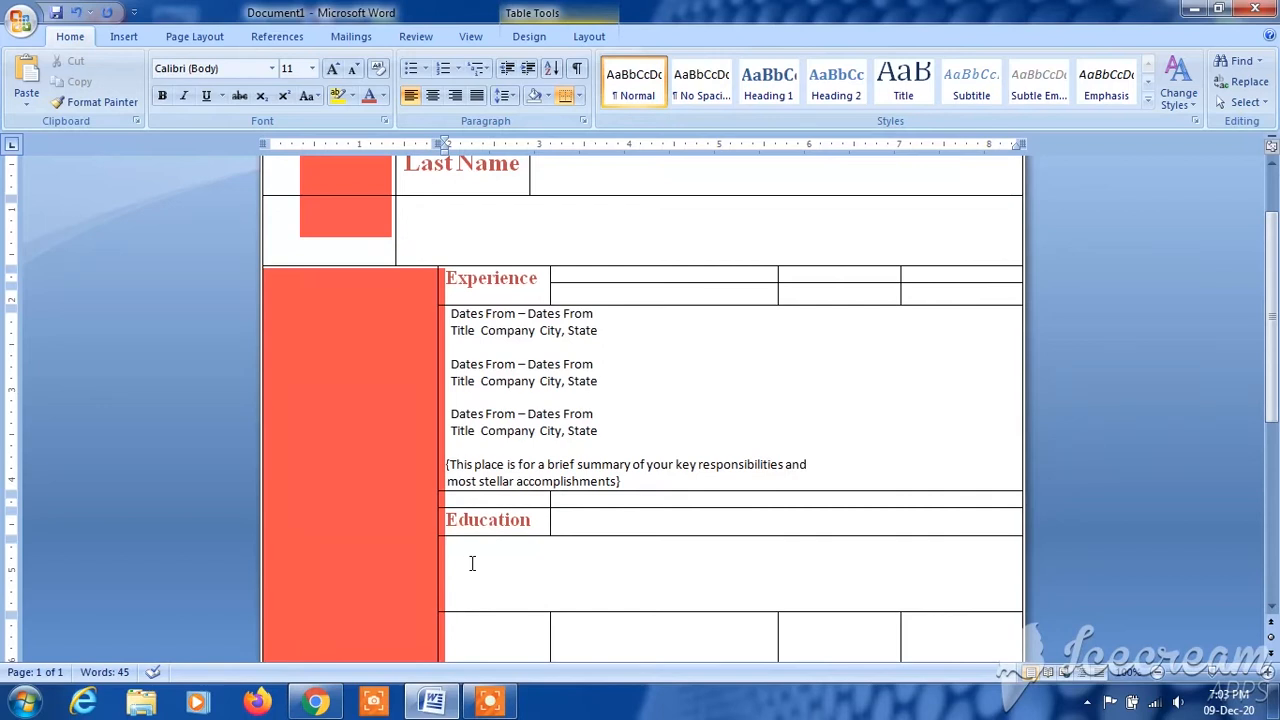
type("{School Nma")
type("e}")
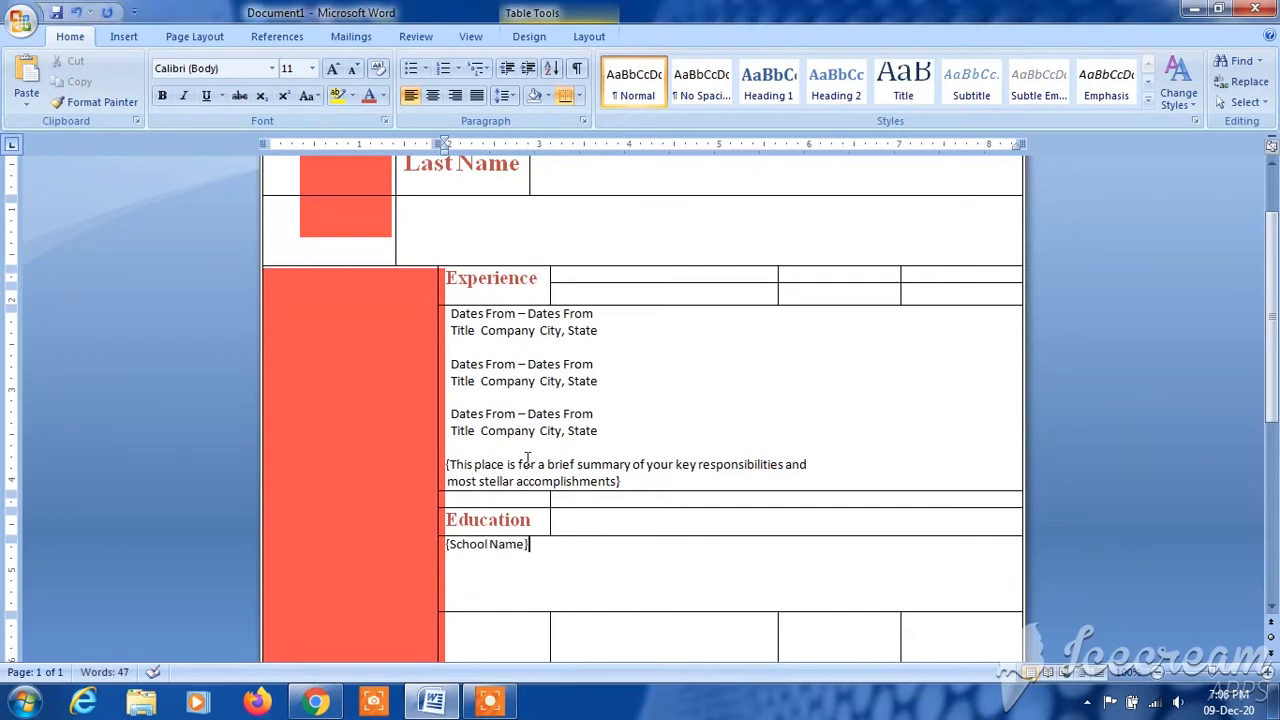
type(",")
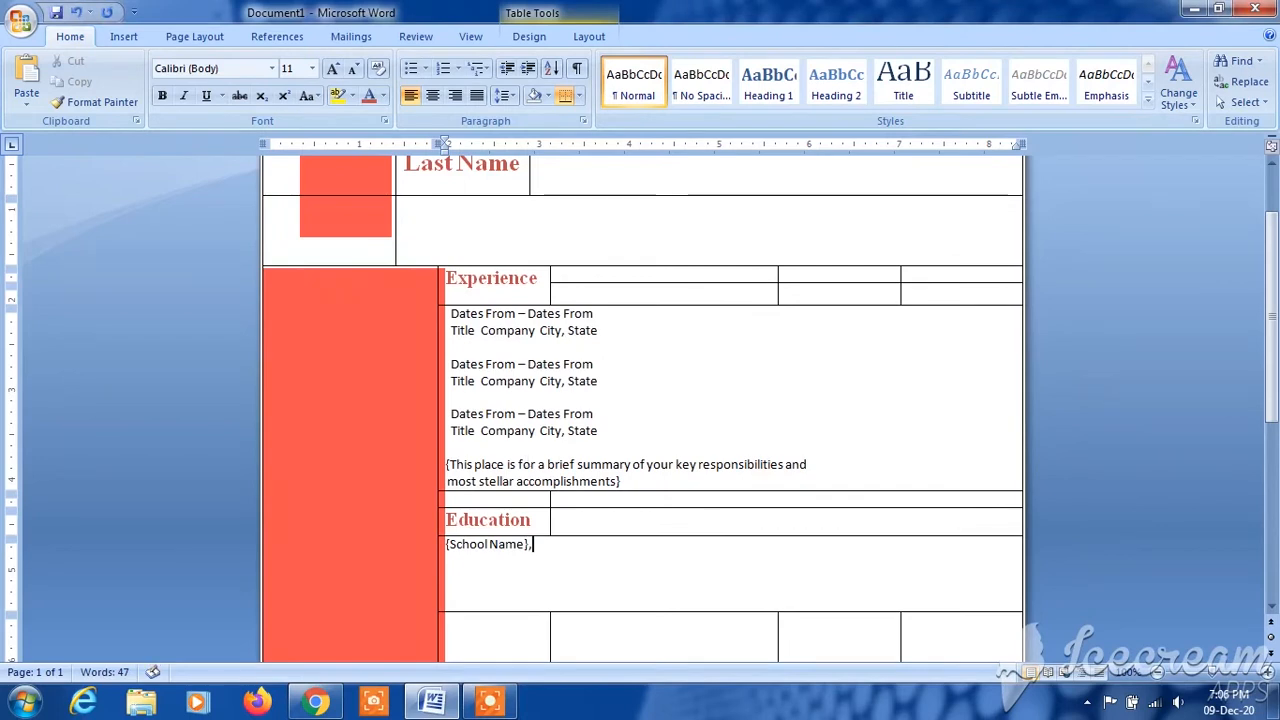
type(" City")
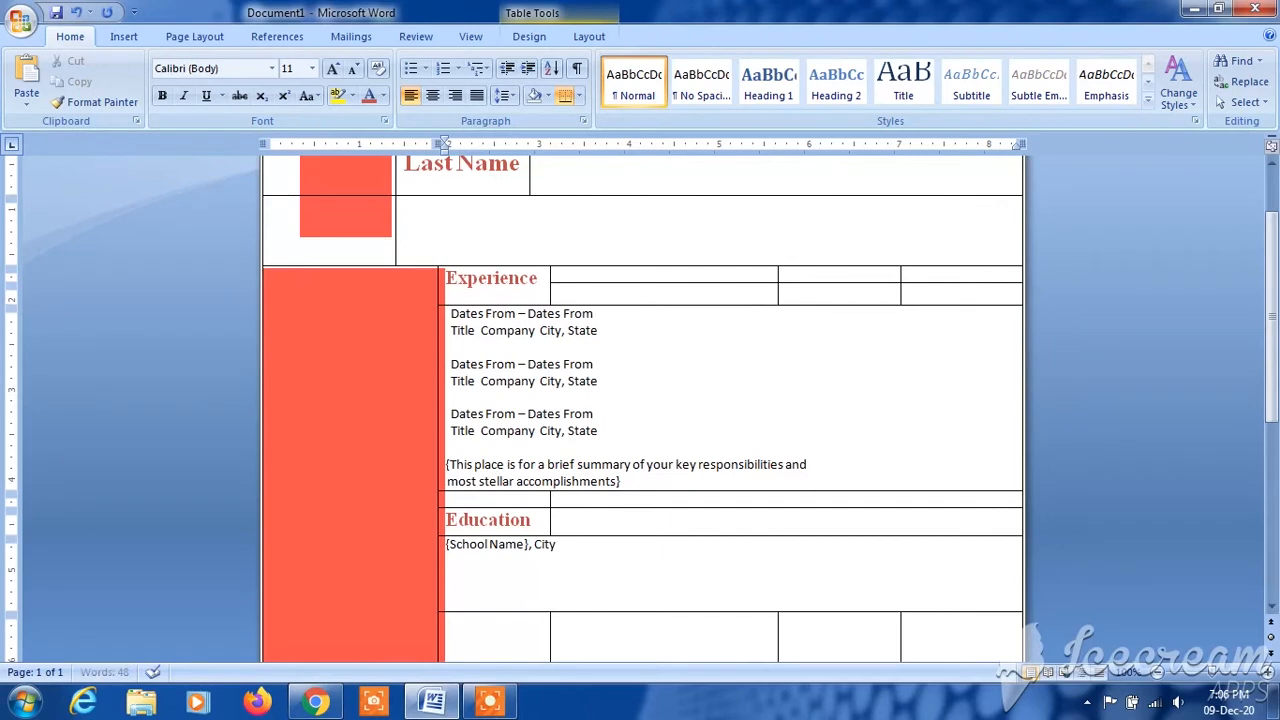
type(" ,State")
key("ctrl+v")
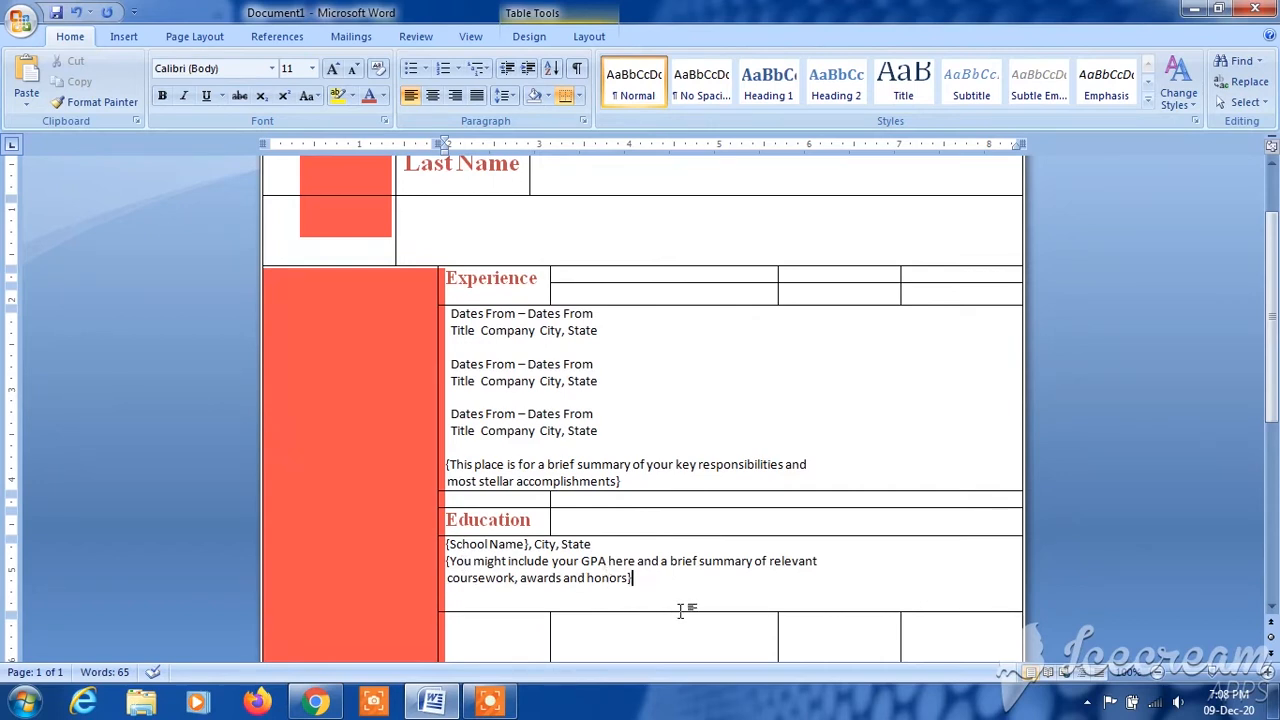
- Shrink the Education text row to fit its three lines and make "{School Name}," bold
left_click_drag(680, 608, 680, 588)
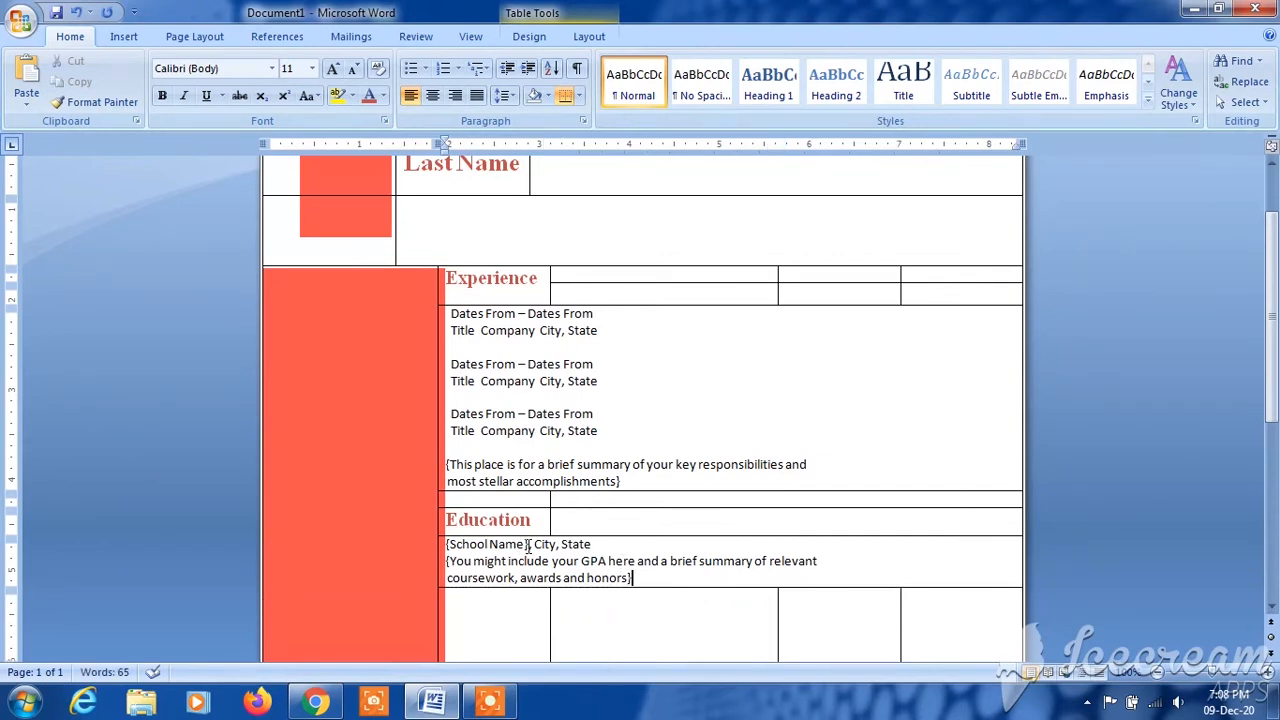
mouse_move(518, 544)
left_mouse_down()
mouse_move(440, 548)
mouse_move(531, 548)
left_mouse_up()
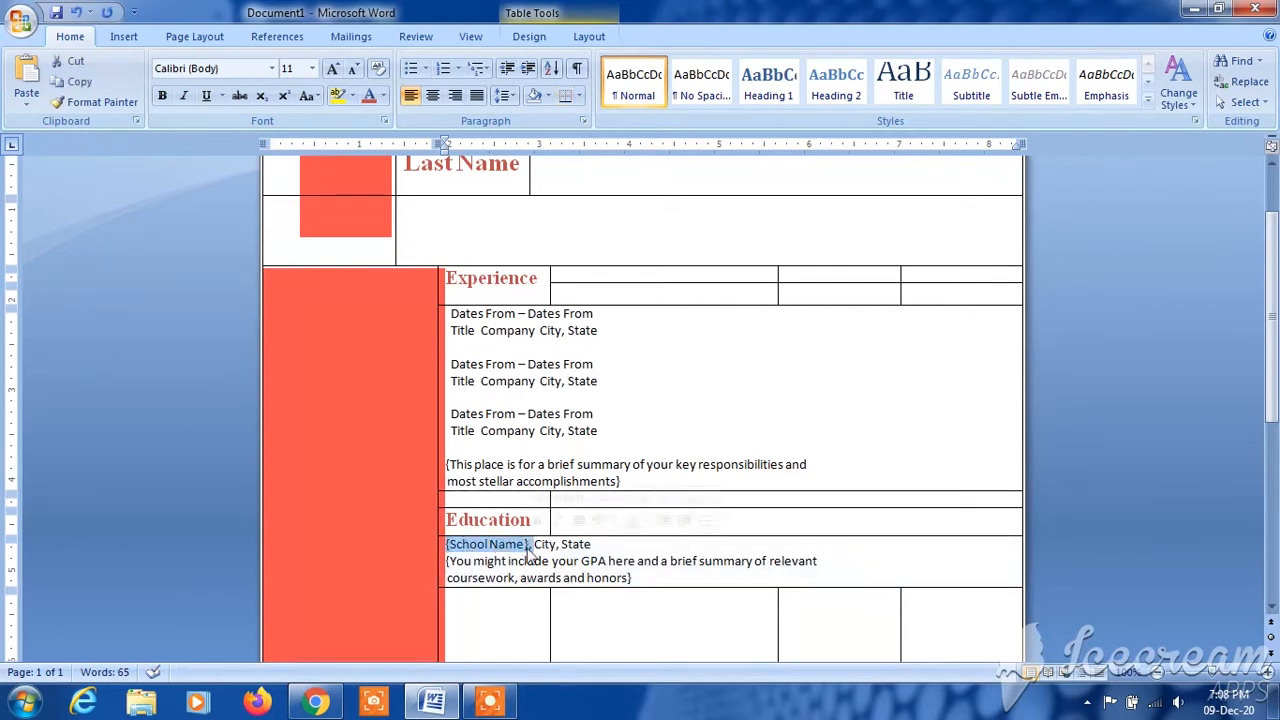
left_click(537, 521)
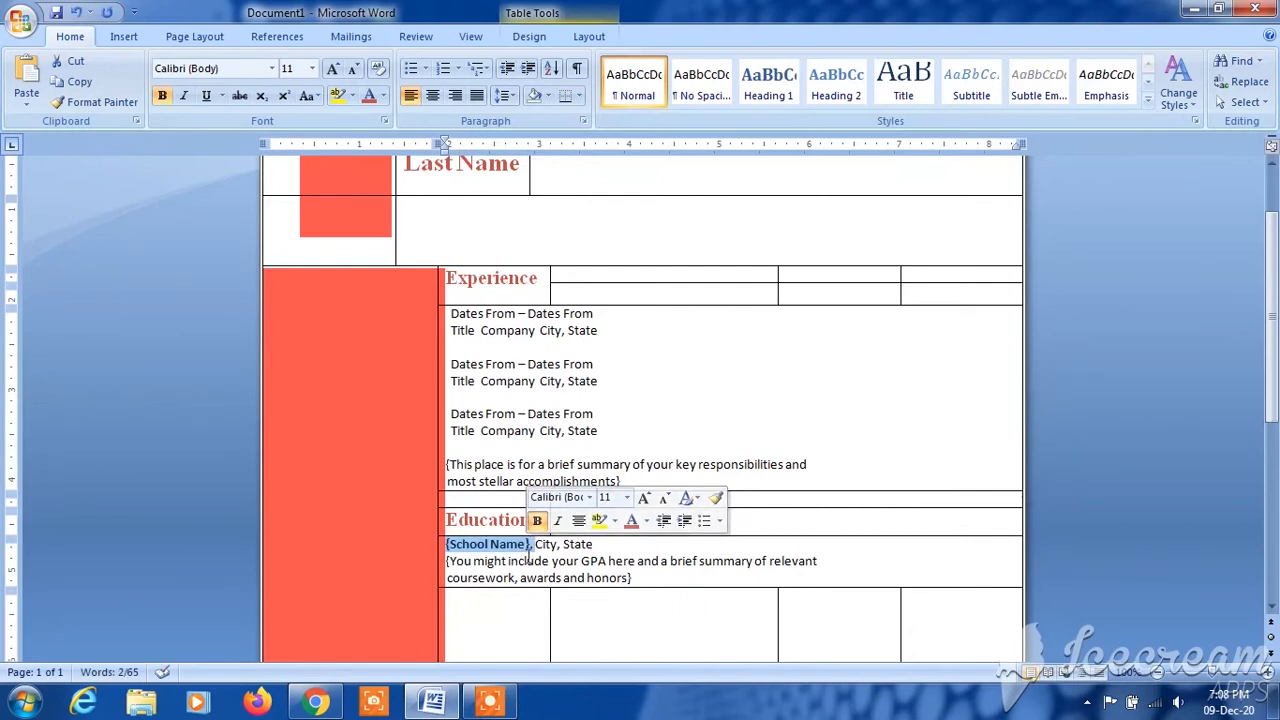
left_click(540, 545)
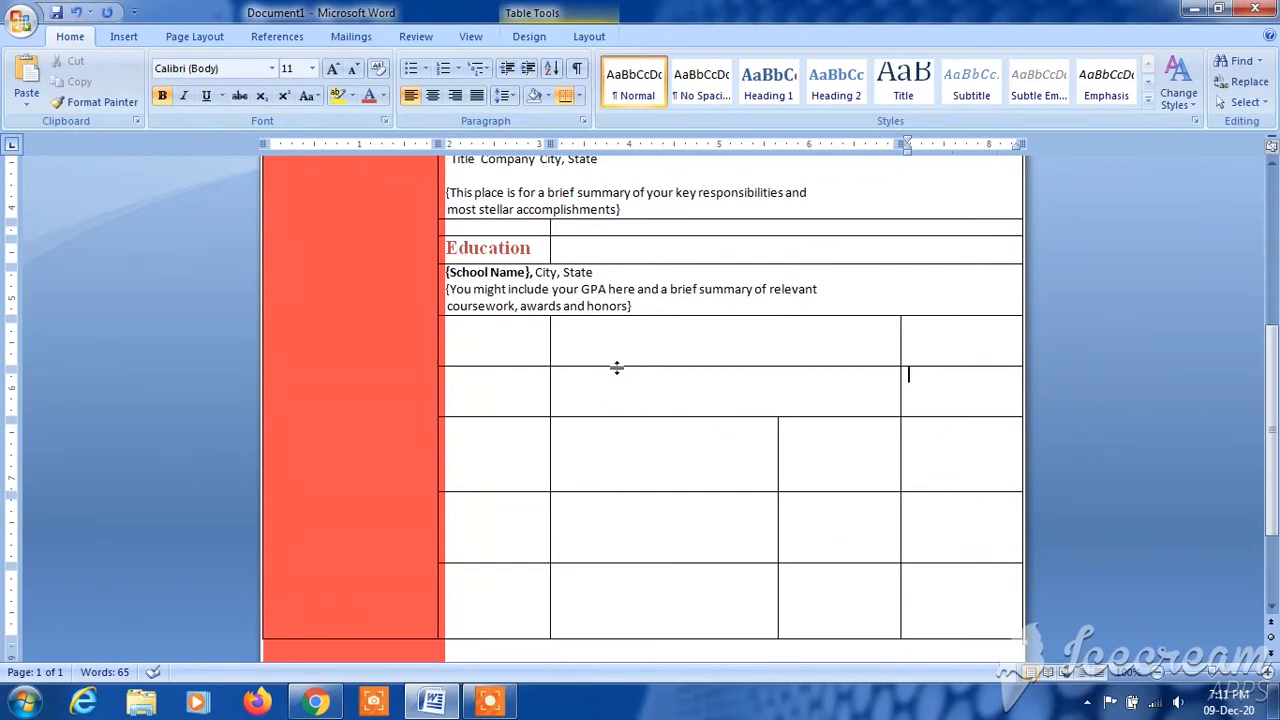
- Reduce the empty row directly below the Education text to the height of one text line
left_click_drag(617, 368, 619, 333)
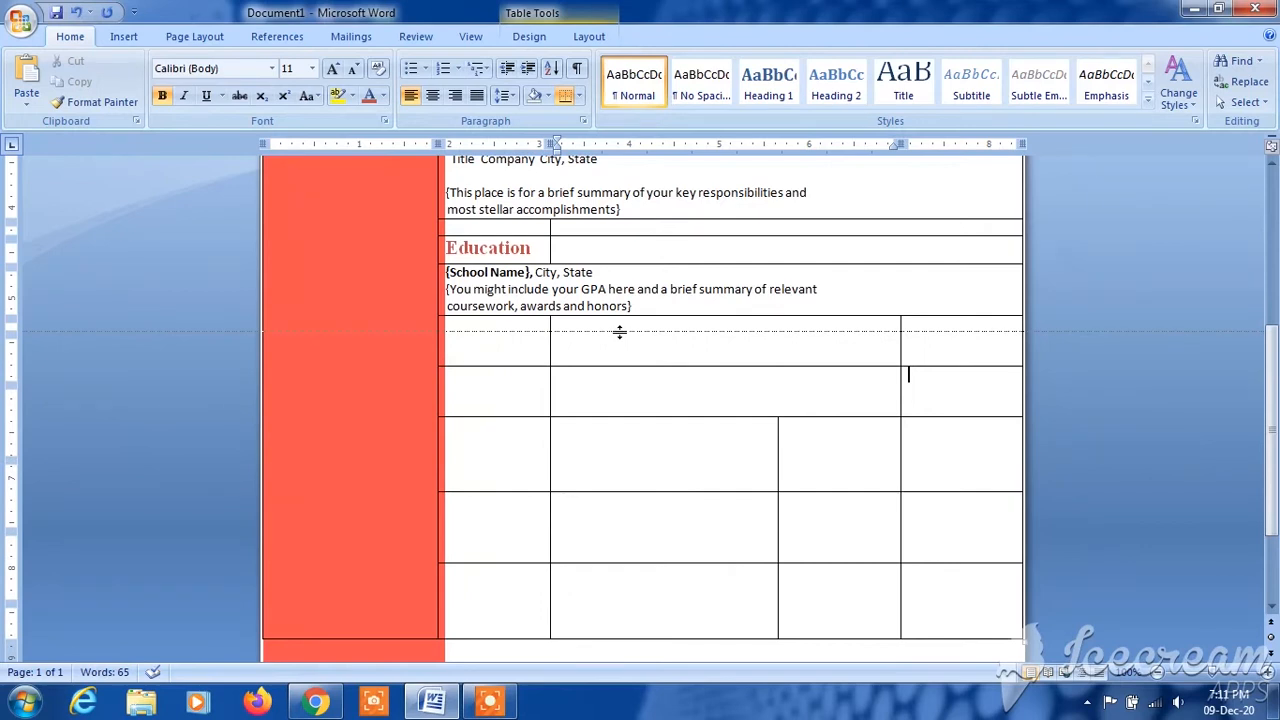
left_click_drag(619, 331, 619, 323)
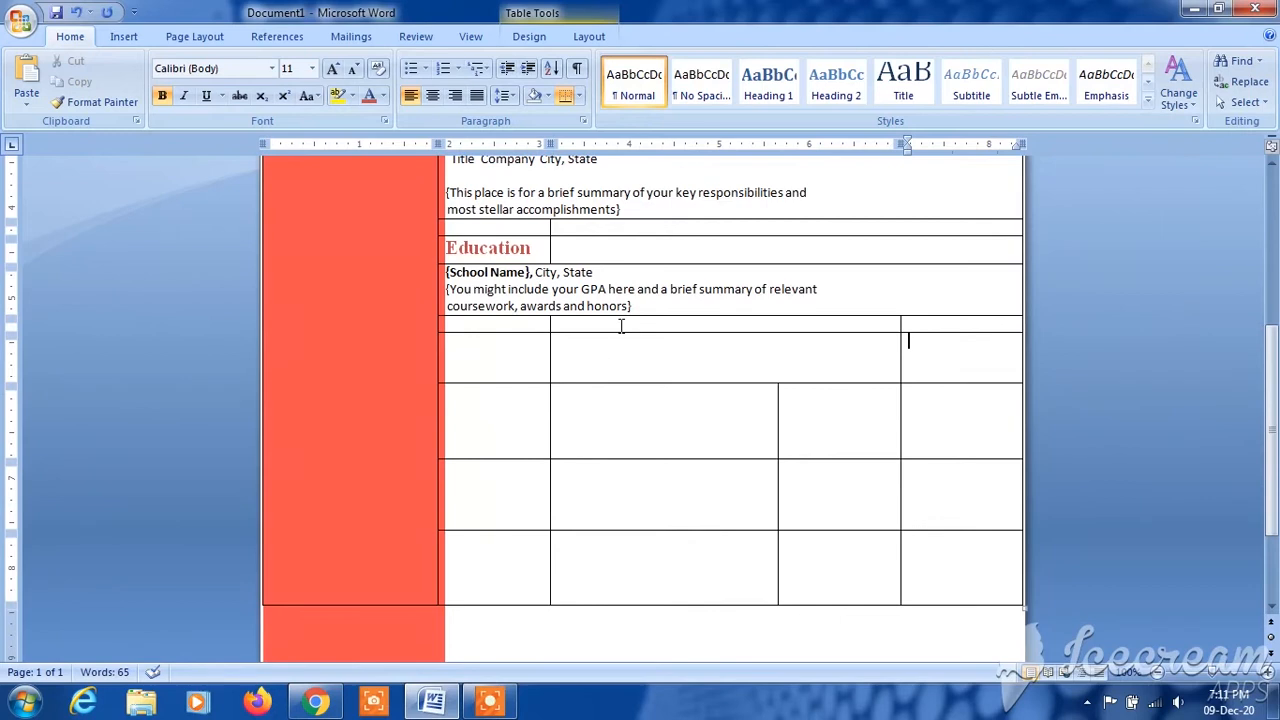
- Enter the heading "Communication" in the first cell beside the red column, below the narrow spacer row
left_click(515, 415)
left_click(505, 360)
type("Communication")
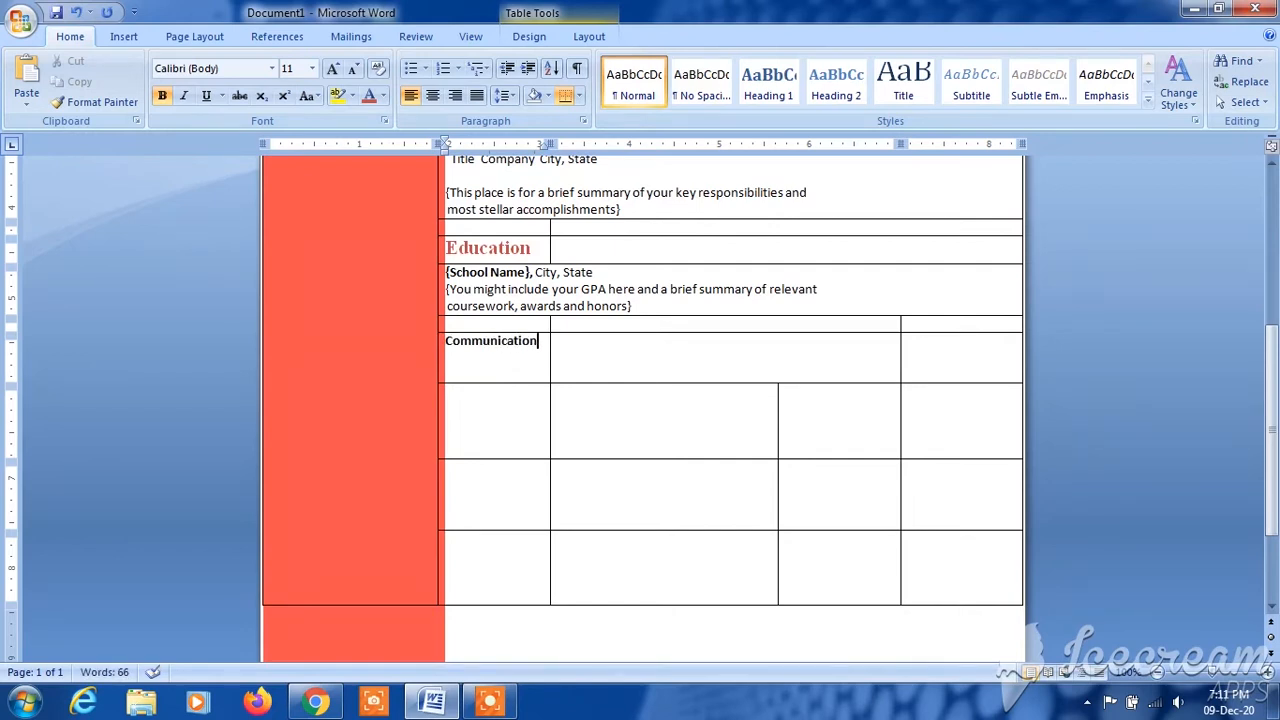
- Format the Communication heading in Times New Roman, size 16, with the same red font color as the other headings
left_click_drag(539, 345, 453, 345)
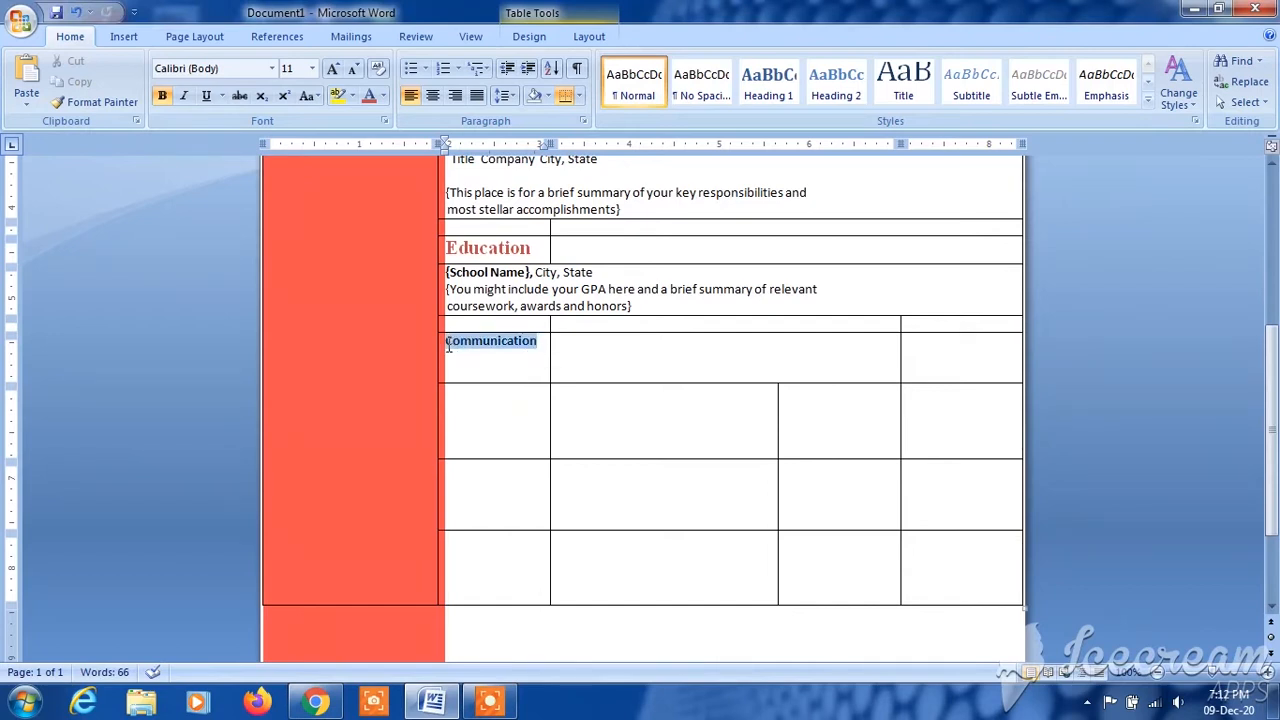
left_click(510, 294)
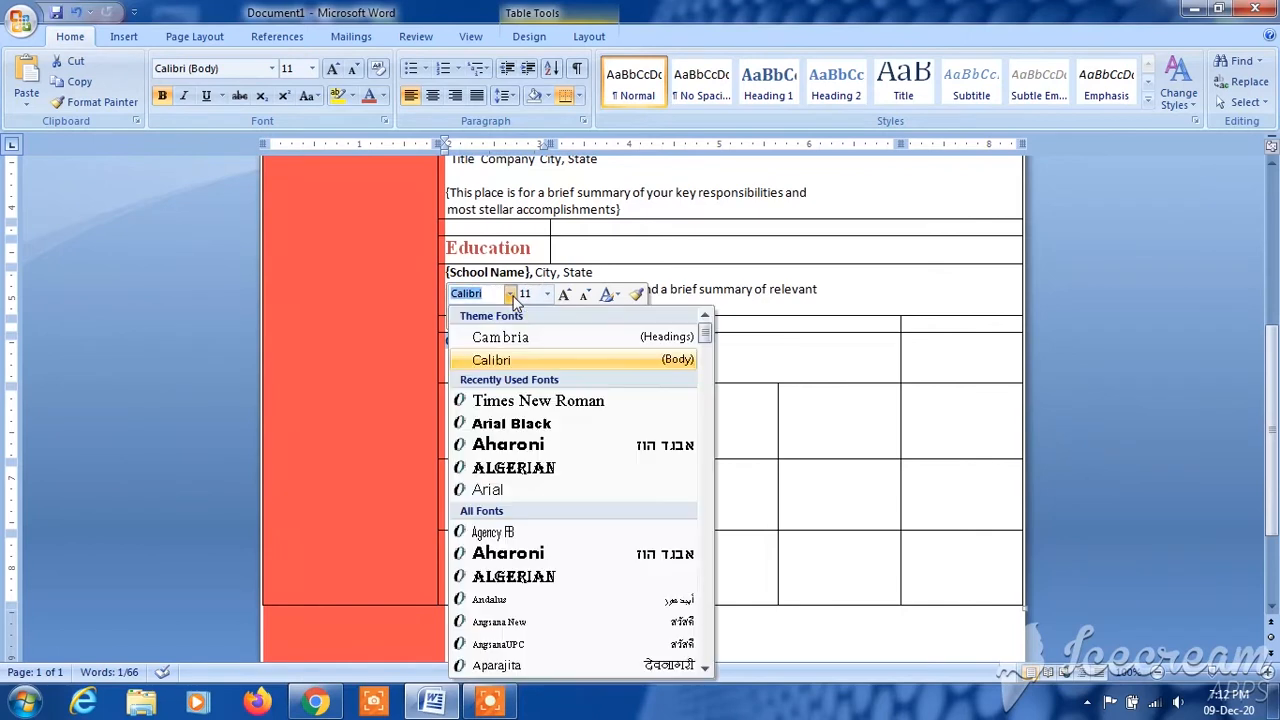
left_click(528, 401)
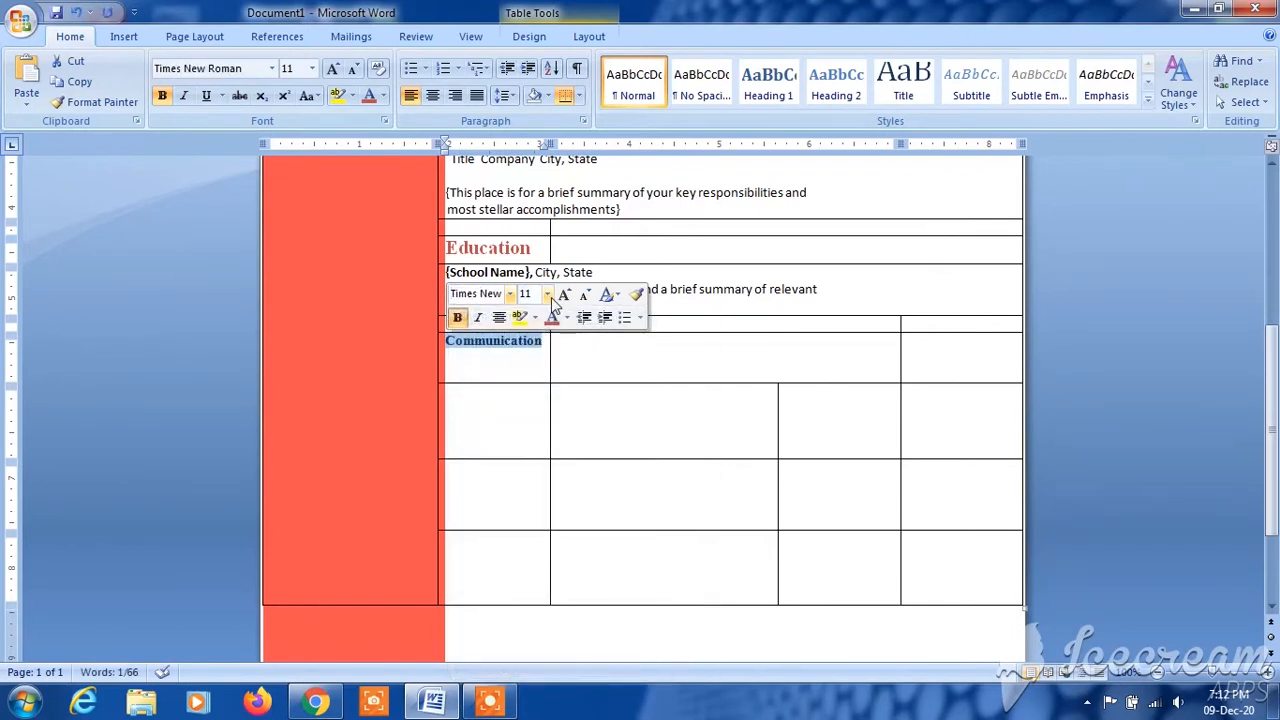
left_click(548, 295)
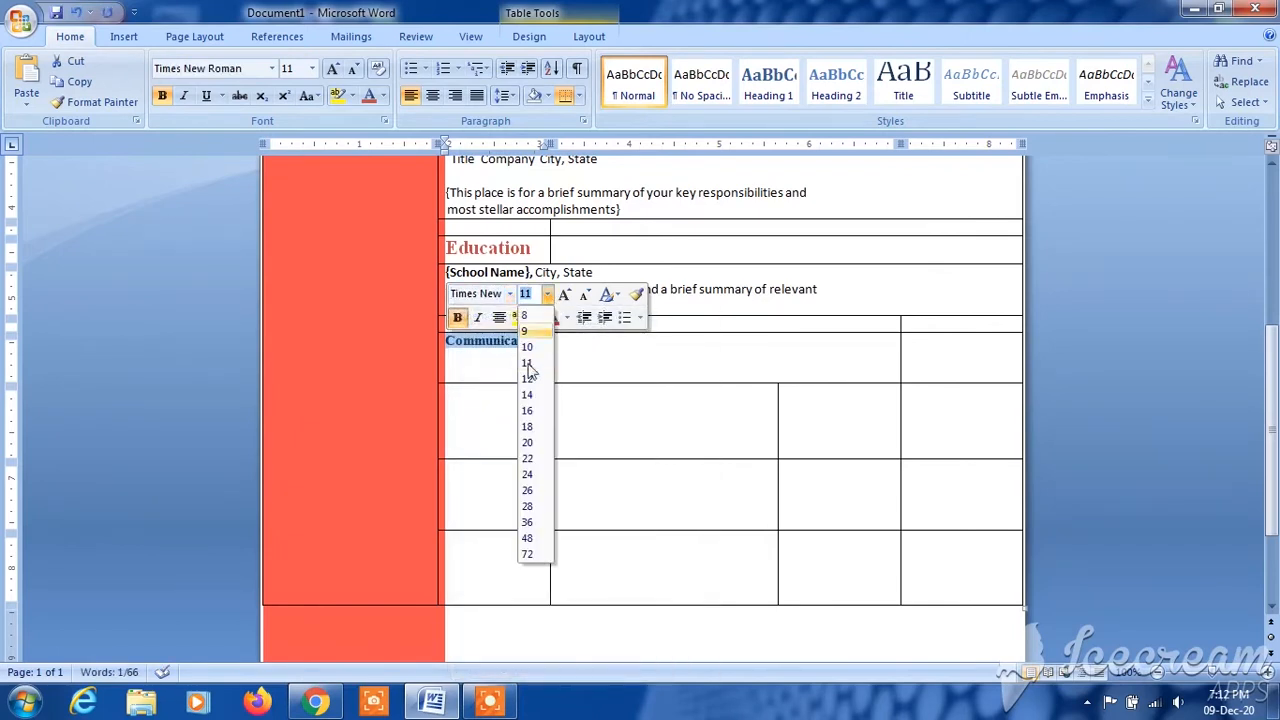
left_click(532, 412)
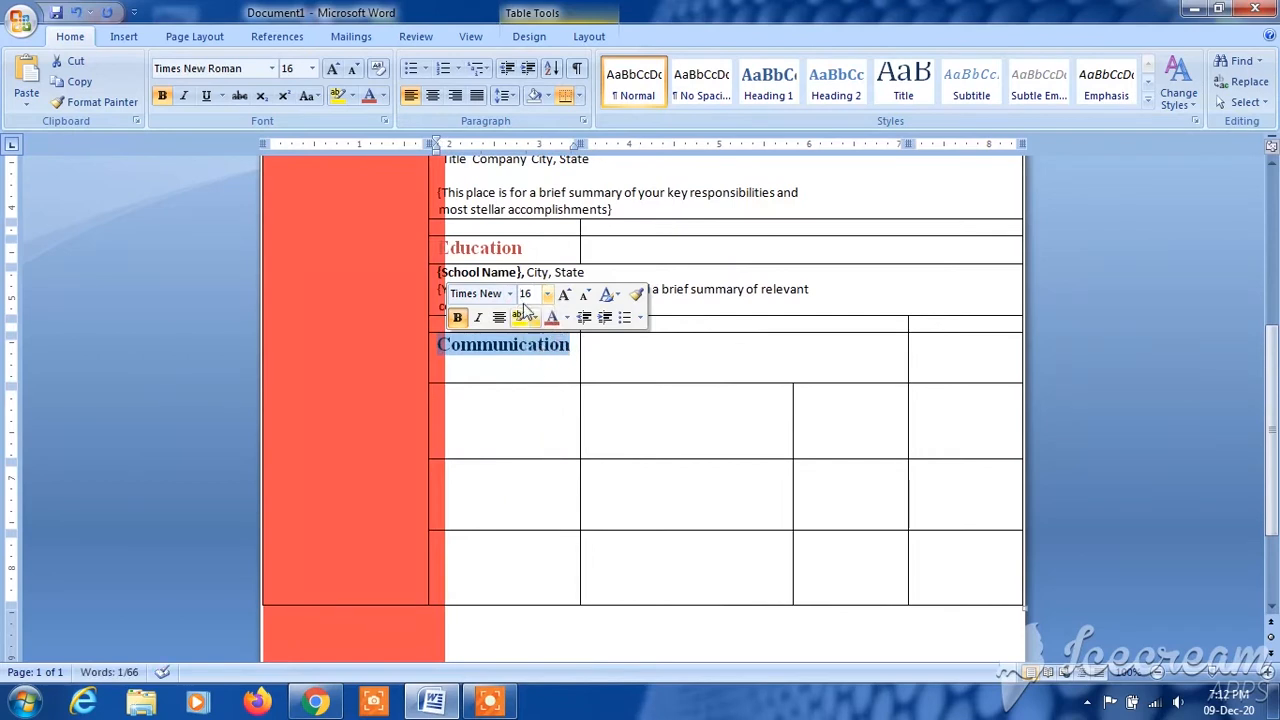
left_click(552, 318)
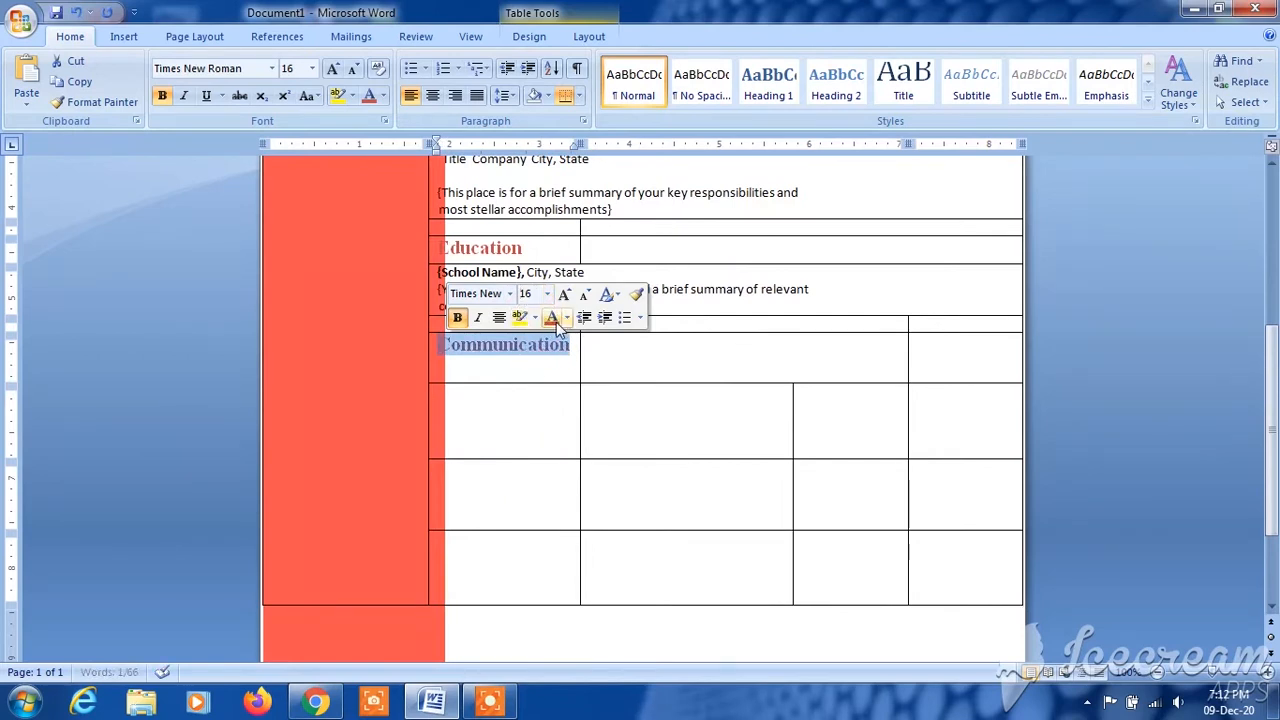
left_click(600, 366)
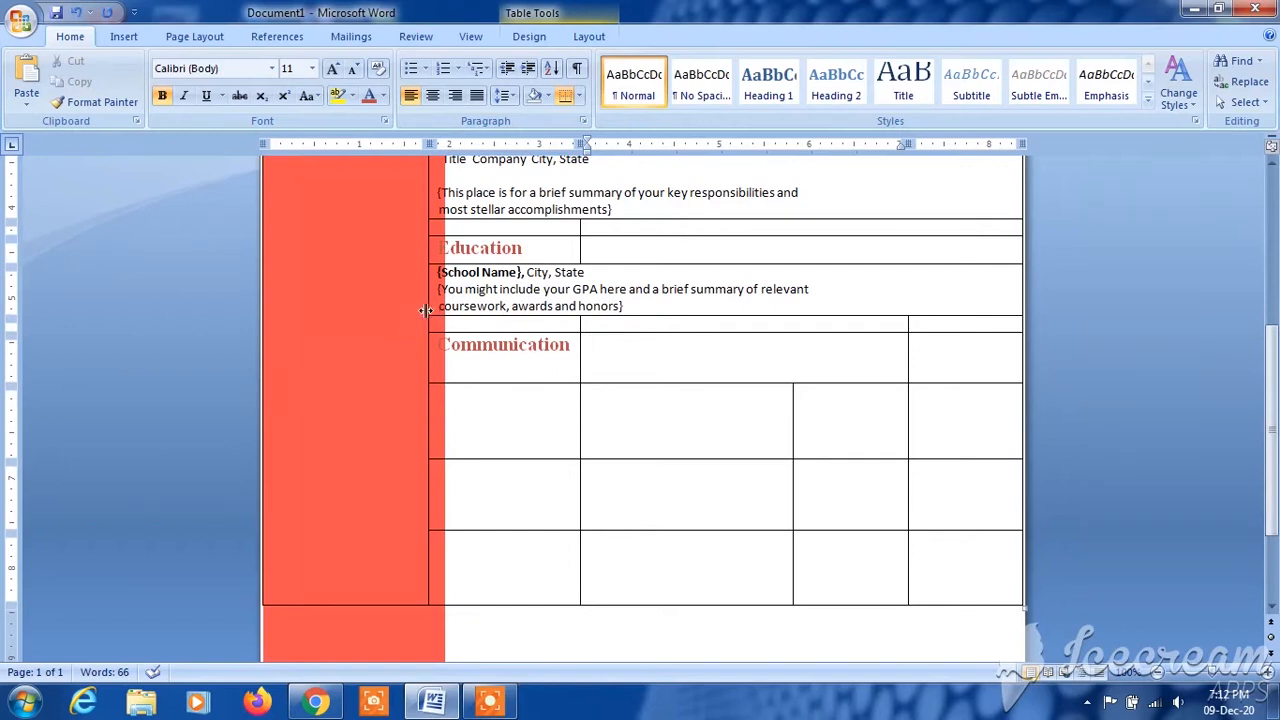
- Widen the red column's table cells slightly so the section headings clear the edge of the red rectangle
left_click_drag(427, 309, 432, 313)
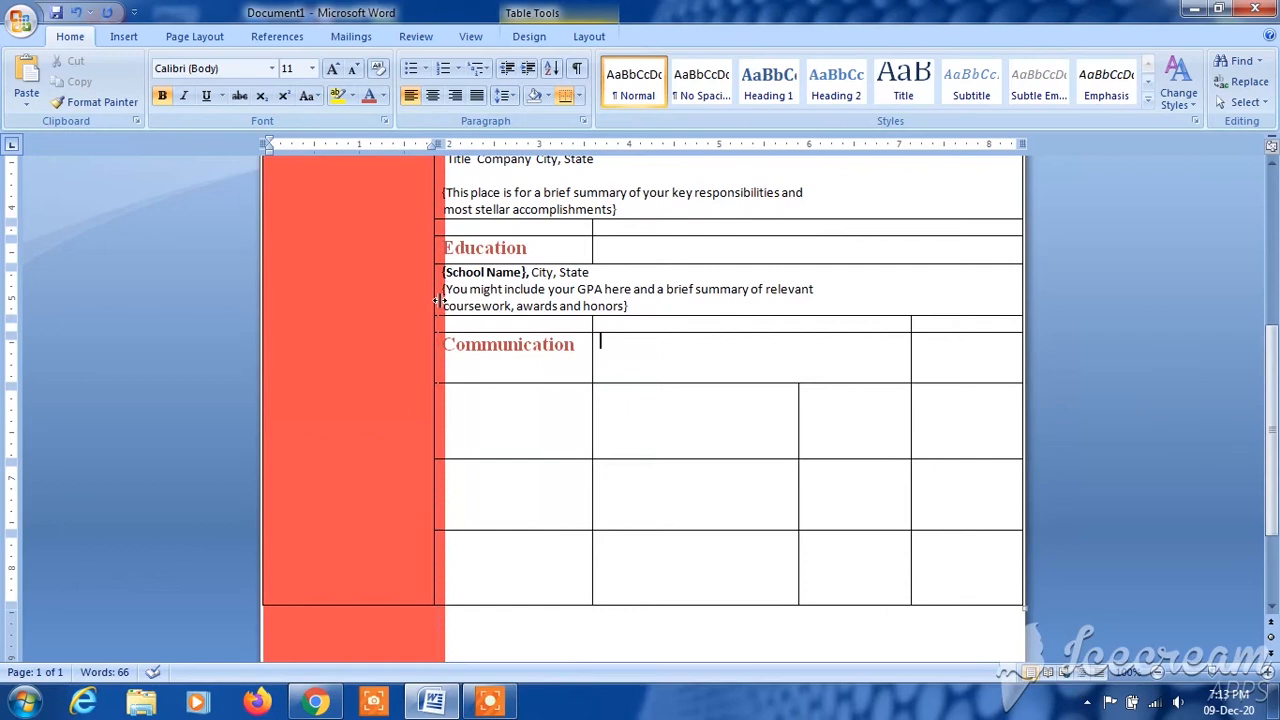
left_click_drag(438, 301, 441, 302)
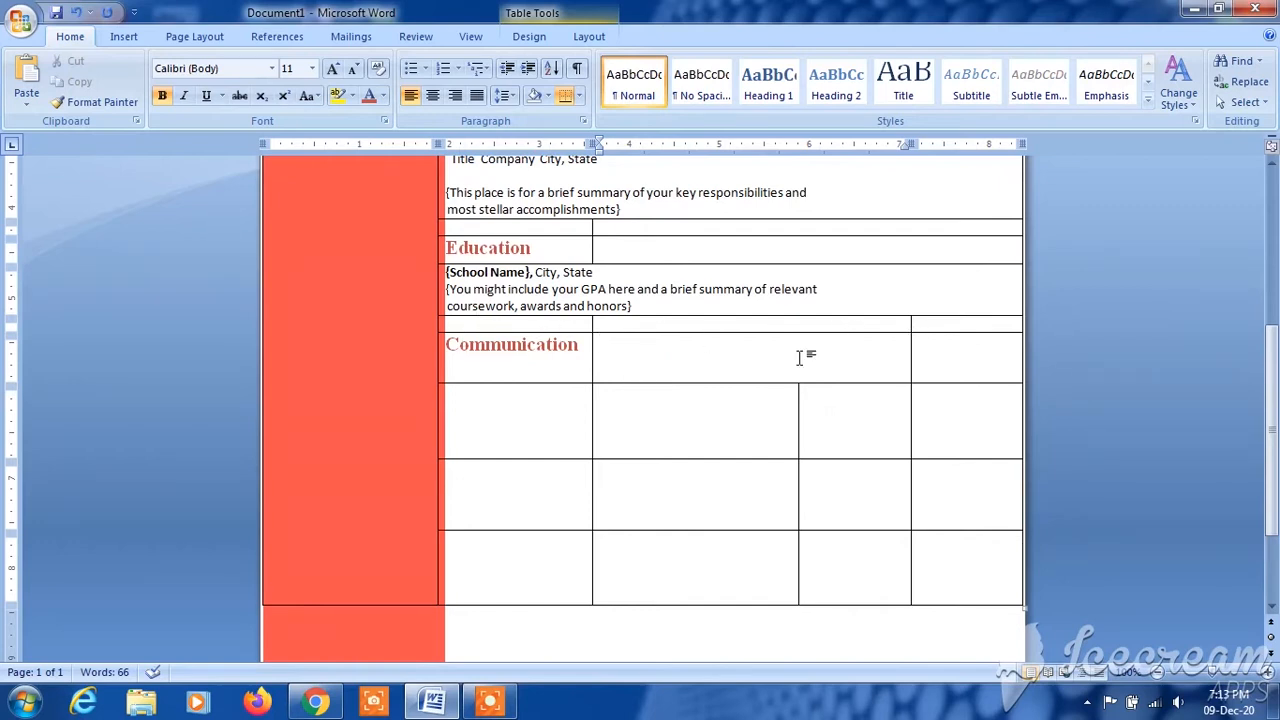
- Merge the two empty cells beside the Communication heading into one cell
left_click_drag(720, 358, 966, 363)
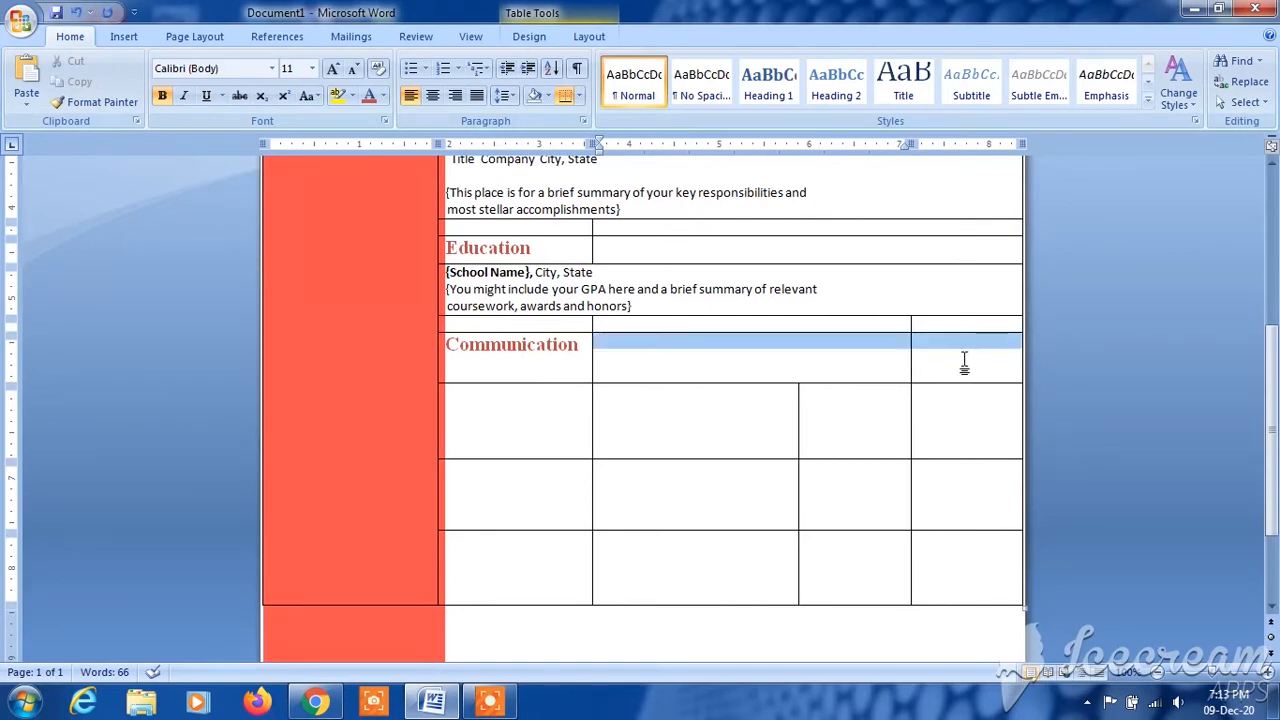
right_click(872, 350)
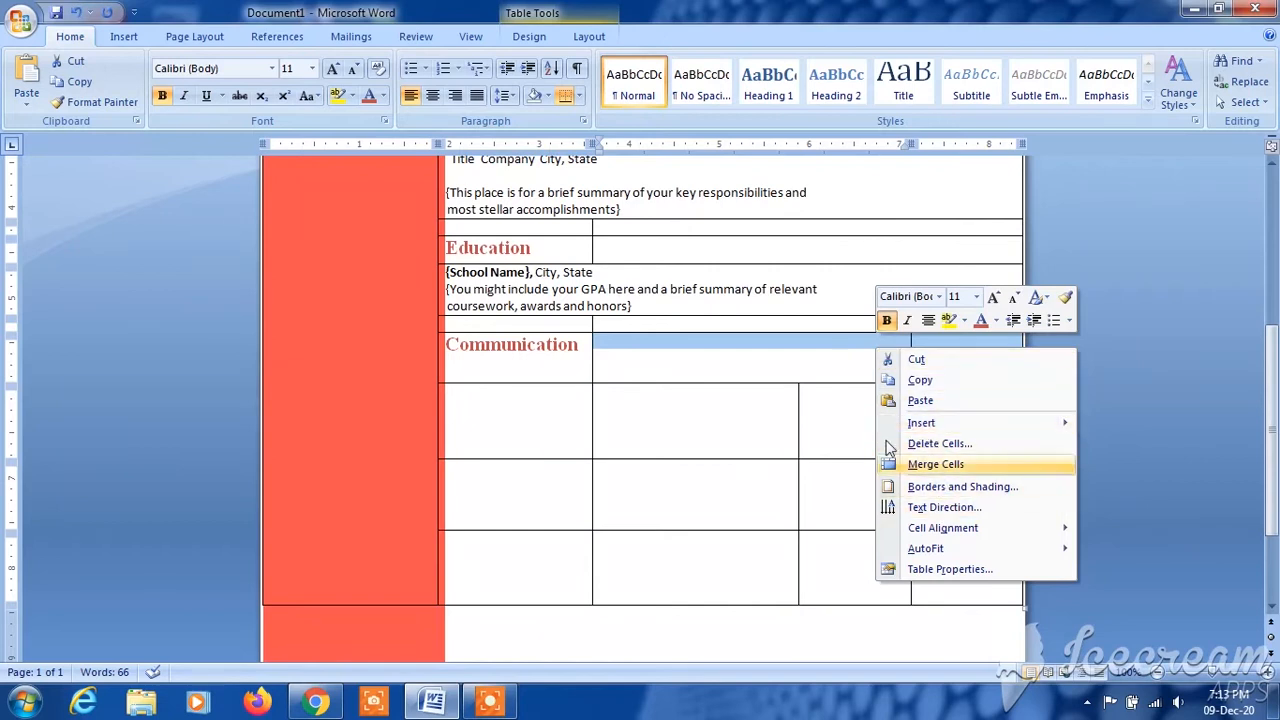
right_click(814, 343)
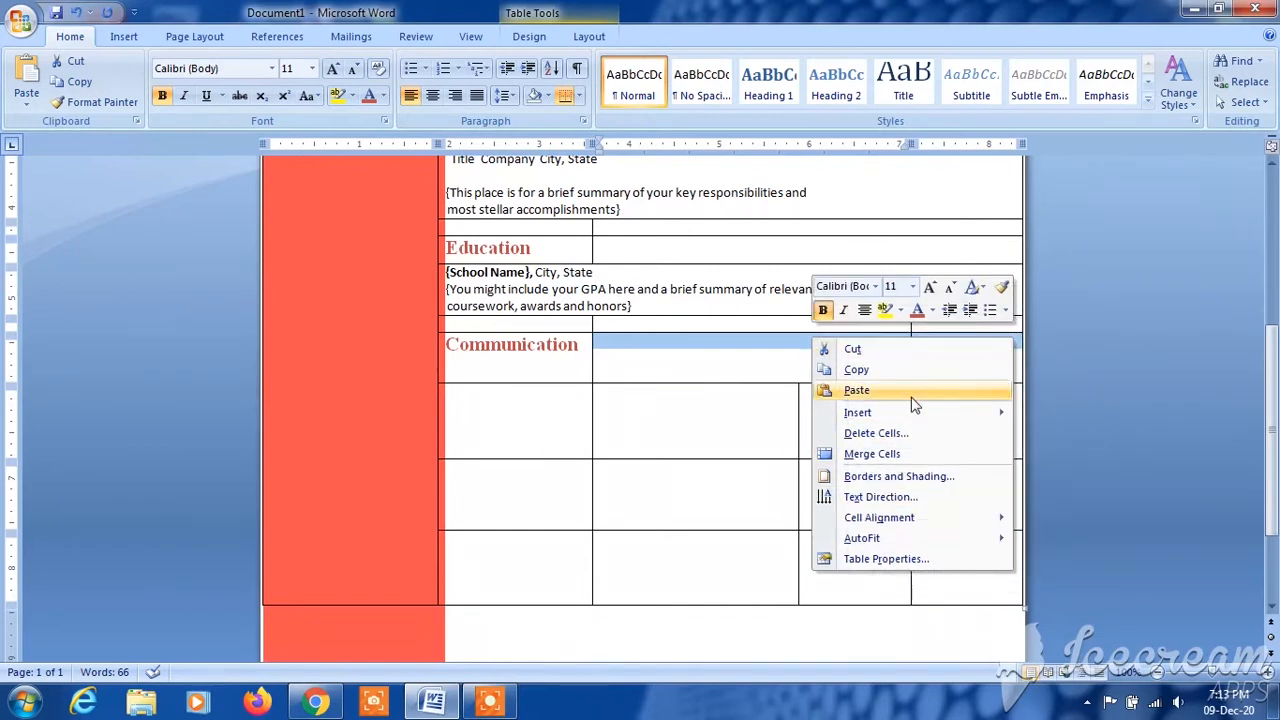
left_click(884, 456)
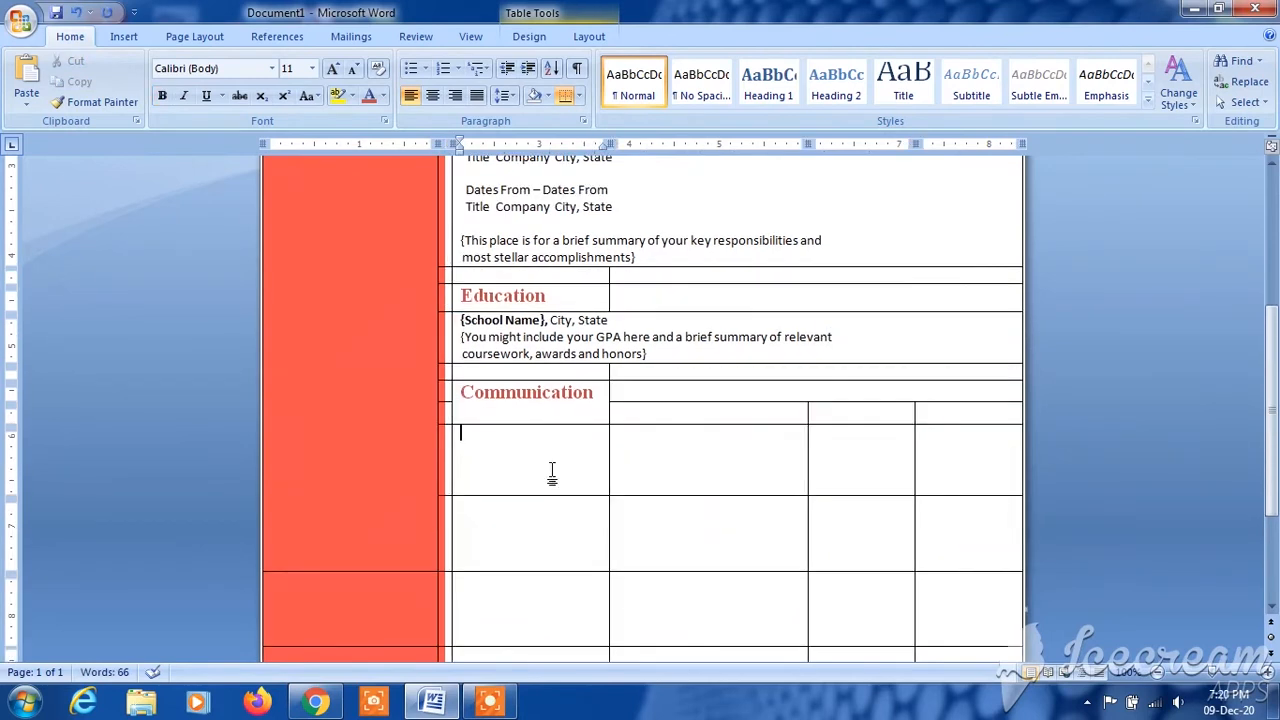
- Merge the four cells of the row below the Communication heading into one cell
left_click_drag(530, 463, 941, 468)
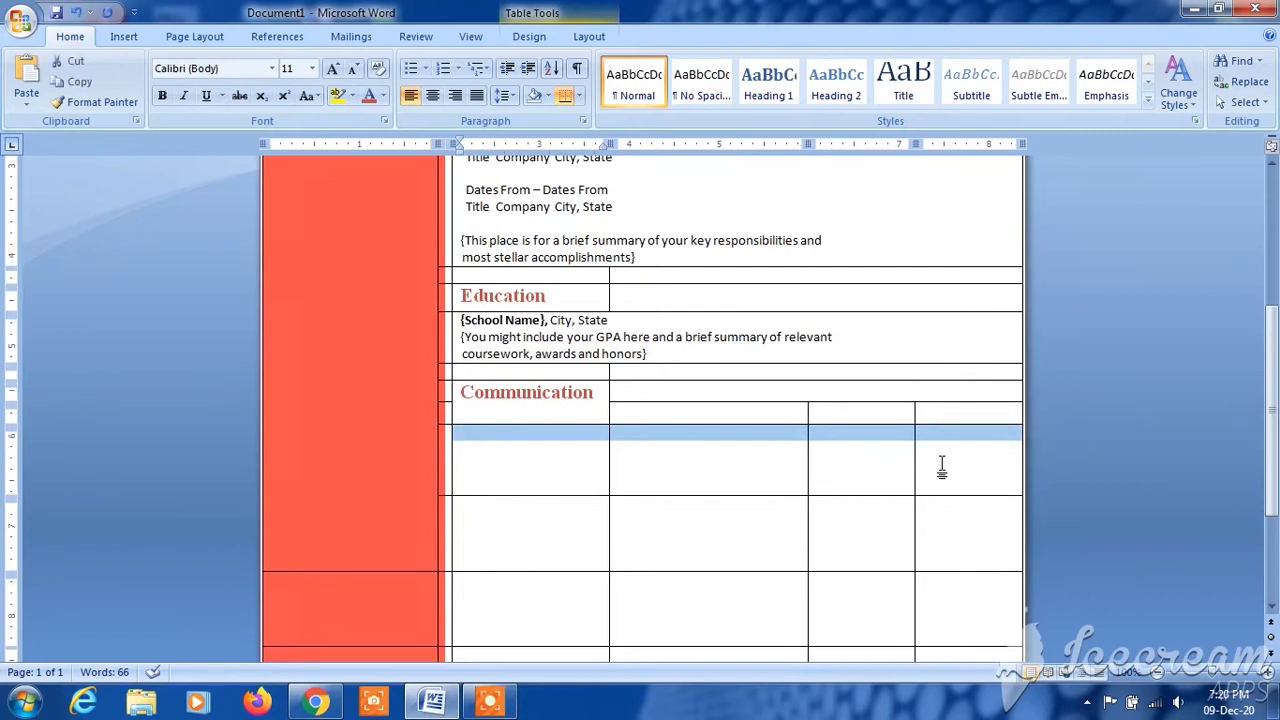
right_click(941, 468)
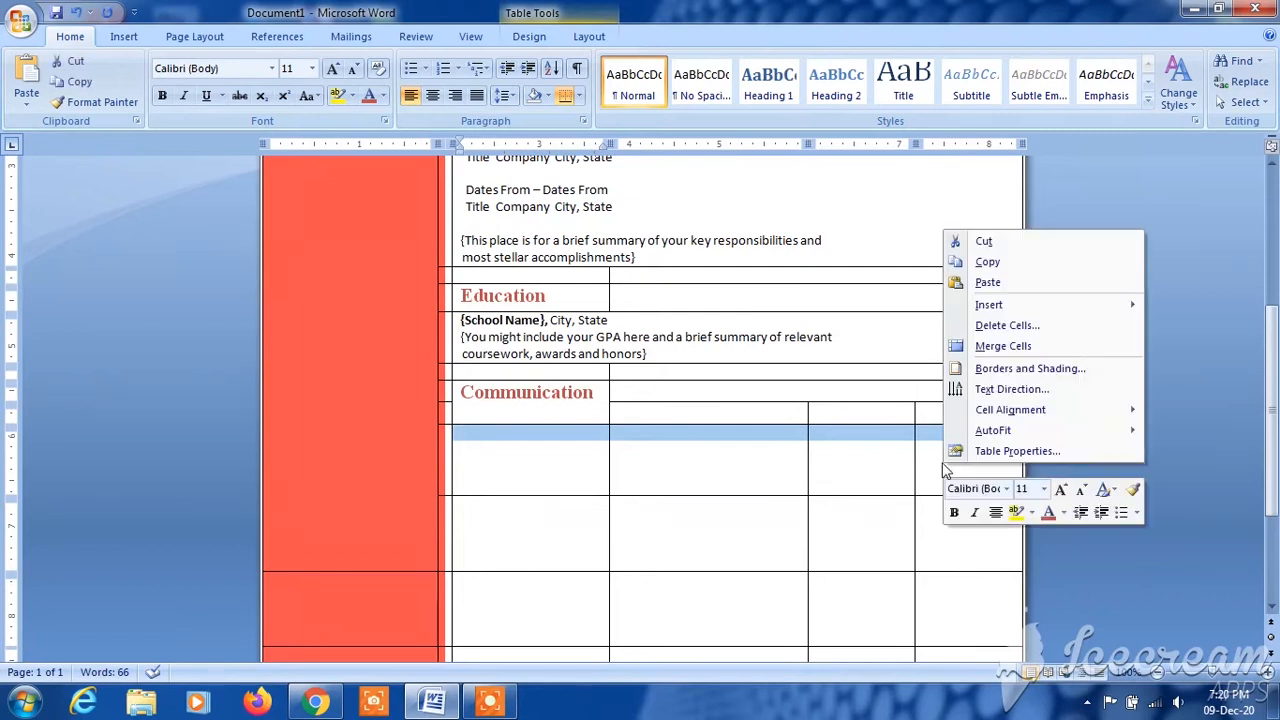
left_click(1020, 350)
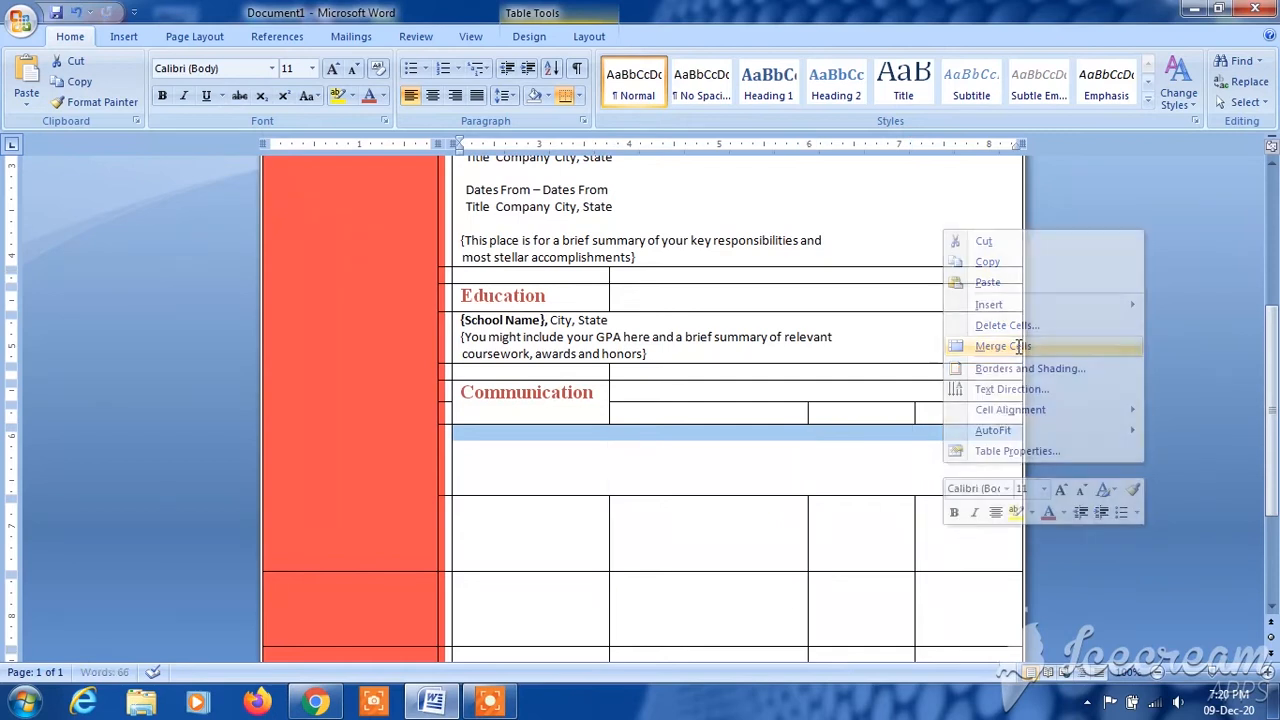
- Paste the three-line placeholder starting "[You delivered that big presentation to rave reviews." into the merged Communication cell and shrink the row to fit
left_click(614, 468)
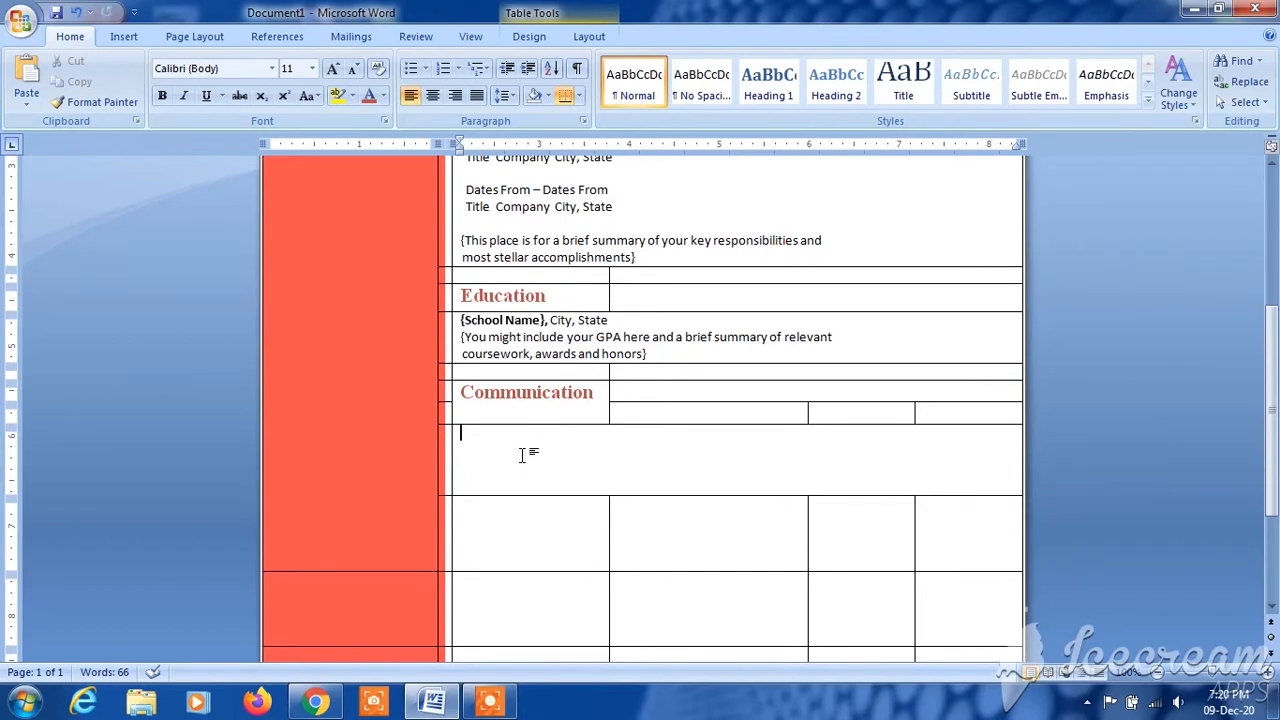
key("ctrl+v")
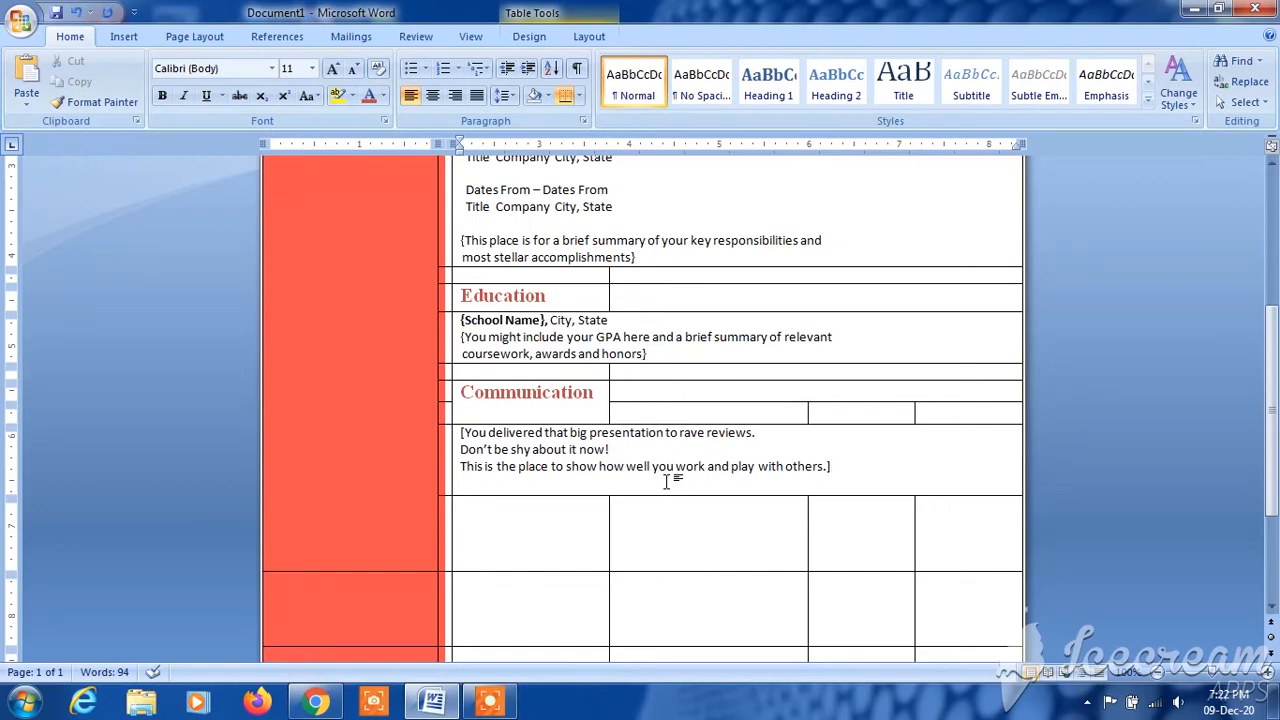
left_click_drag(748, 495, 750, 503)
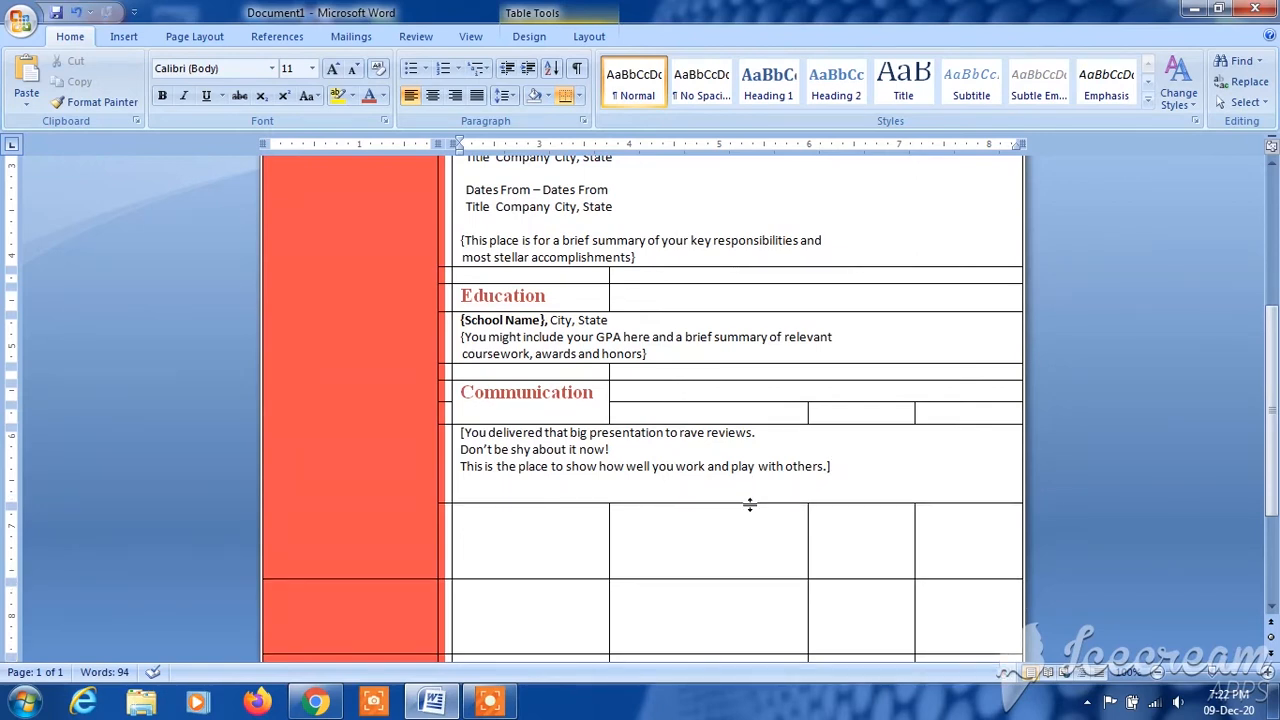
left_click_drag(749, 505, 754, 480)
- Change the font of the three-line Communication placeholder to Times New Roman
left_click_drag(834, 466, 460, 433)
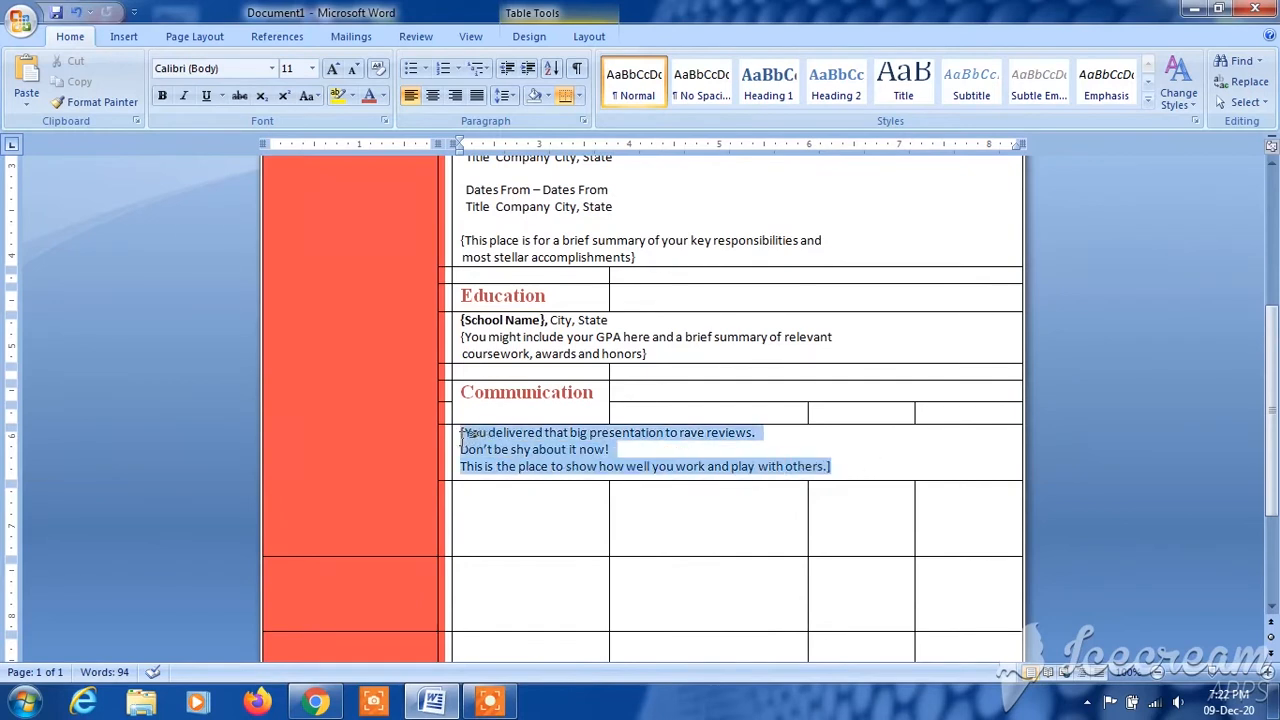
left_click(525, 388)
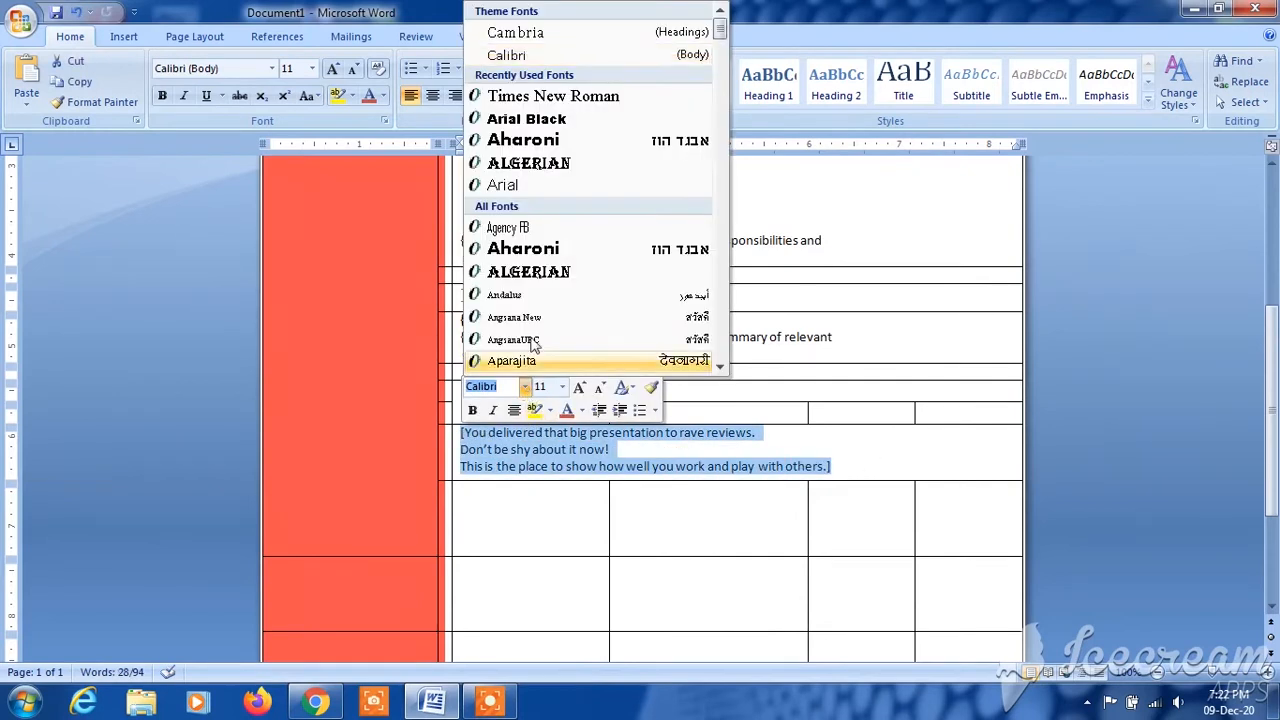
left_click(591, 96)
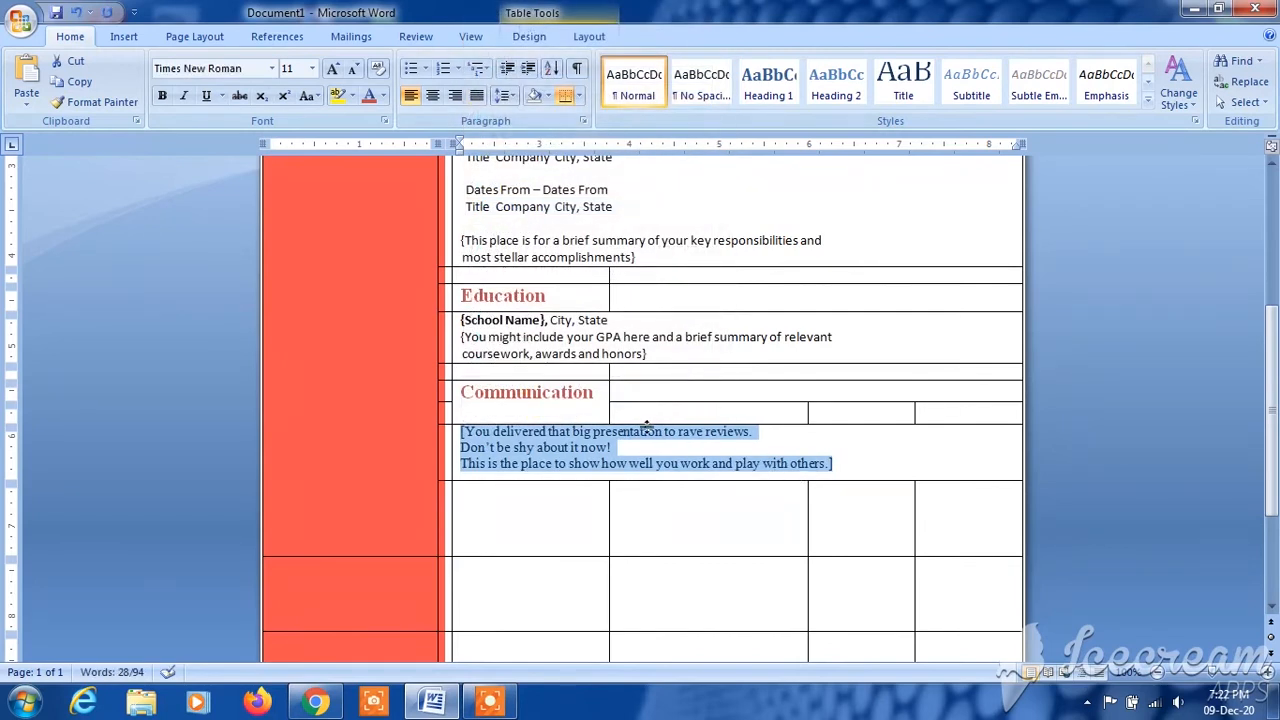
- Set the font size of the three-line Communication placeholder to 12
left_click(312, 68)
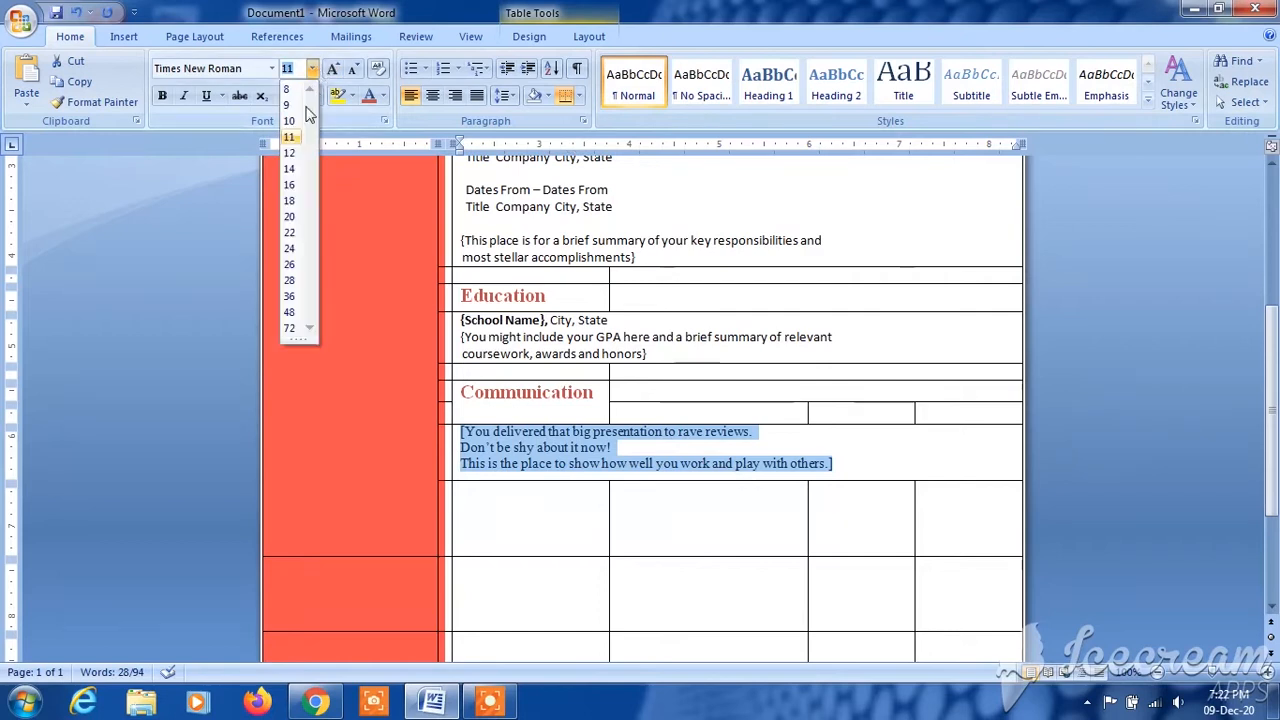
left_click(291, 153)
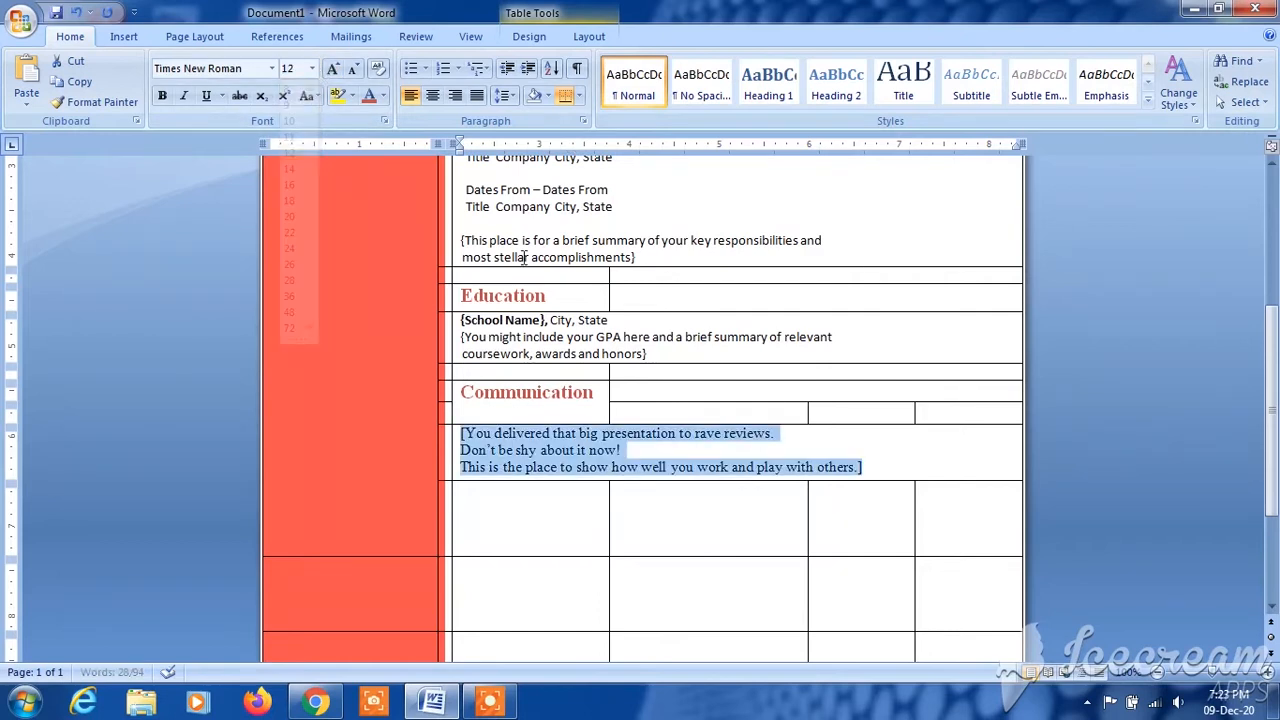
left_click(740, 467)
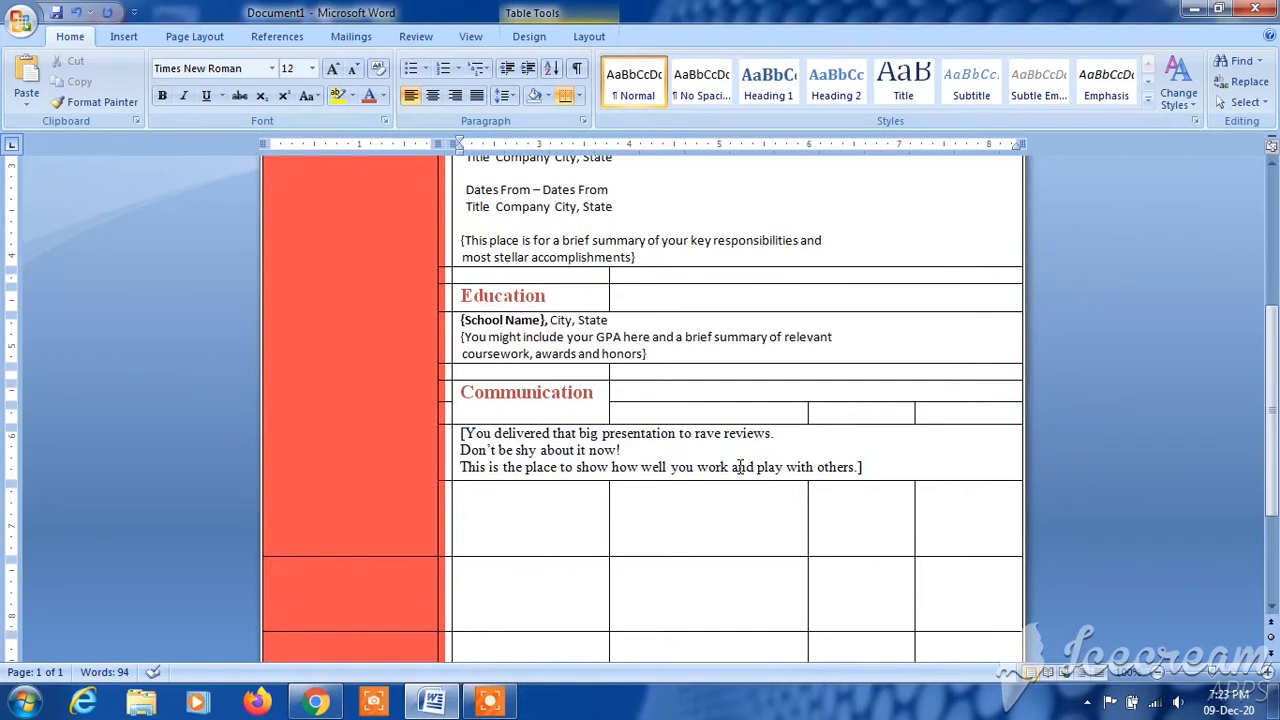
- Shrink the row below the Communication placeholder to a thin spacer and merge its four white cells into one
scroll(735, 480, "down", 3)
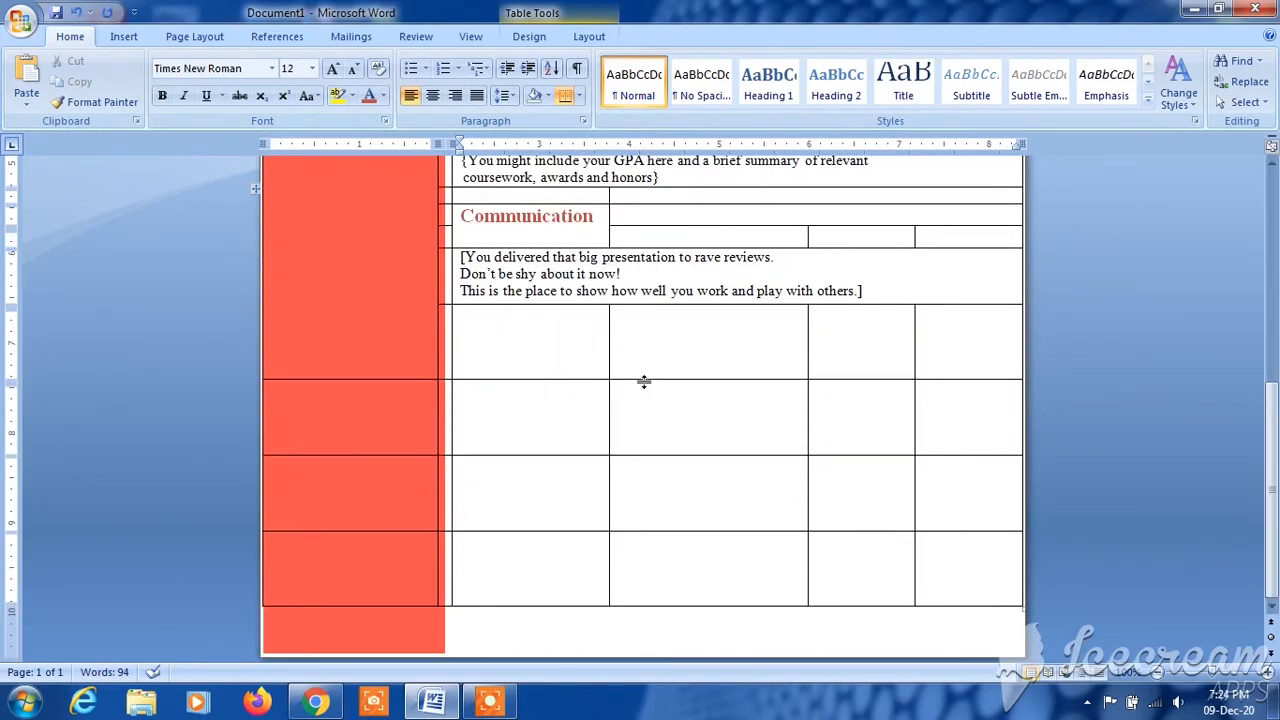
left_click_drag(644, 380, 644, 314)
scroll(644, 314, "up", 3)
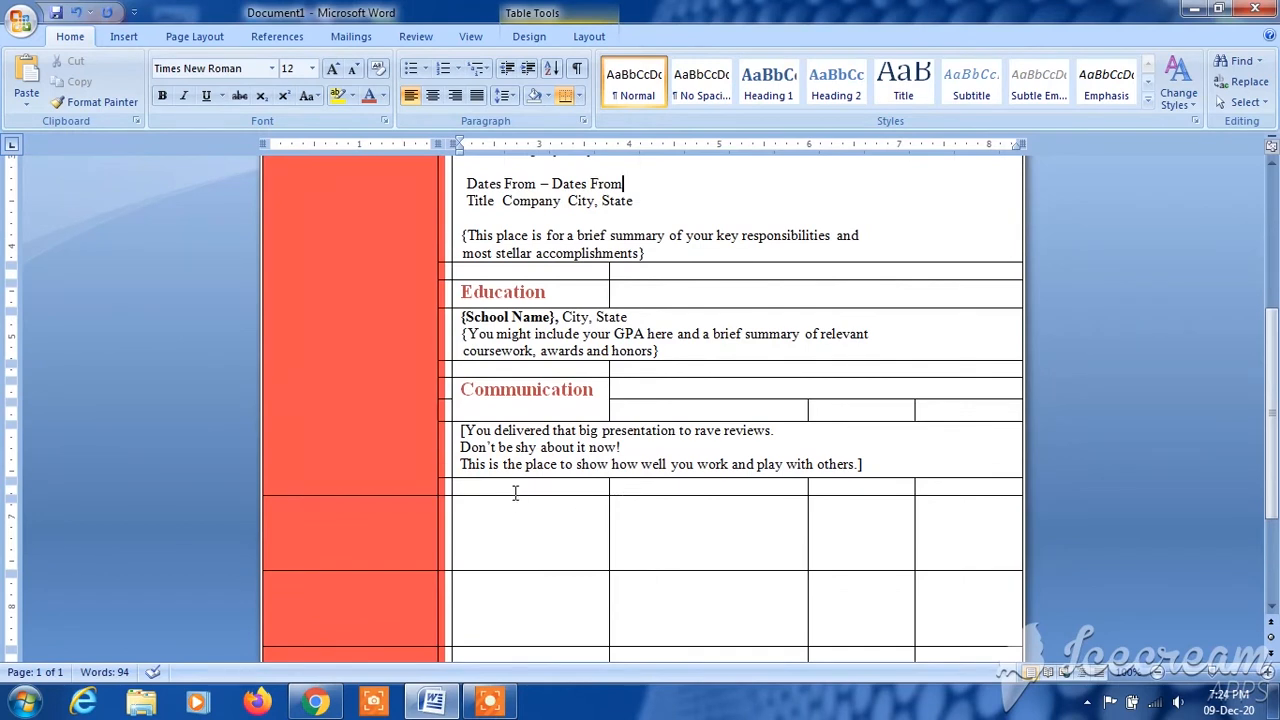
left_click_drag(516, 487, 926, 490)
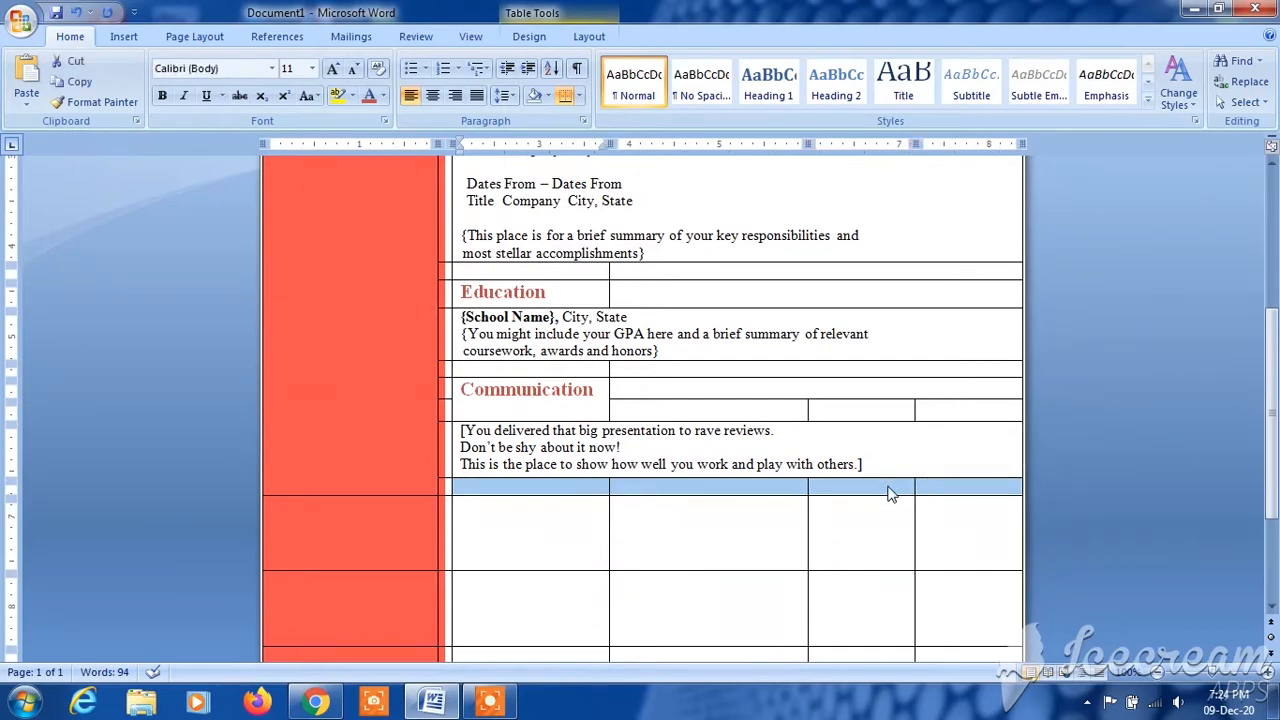
right_click(890, 492)
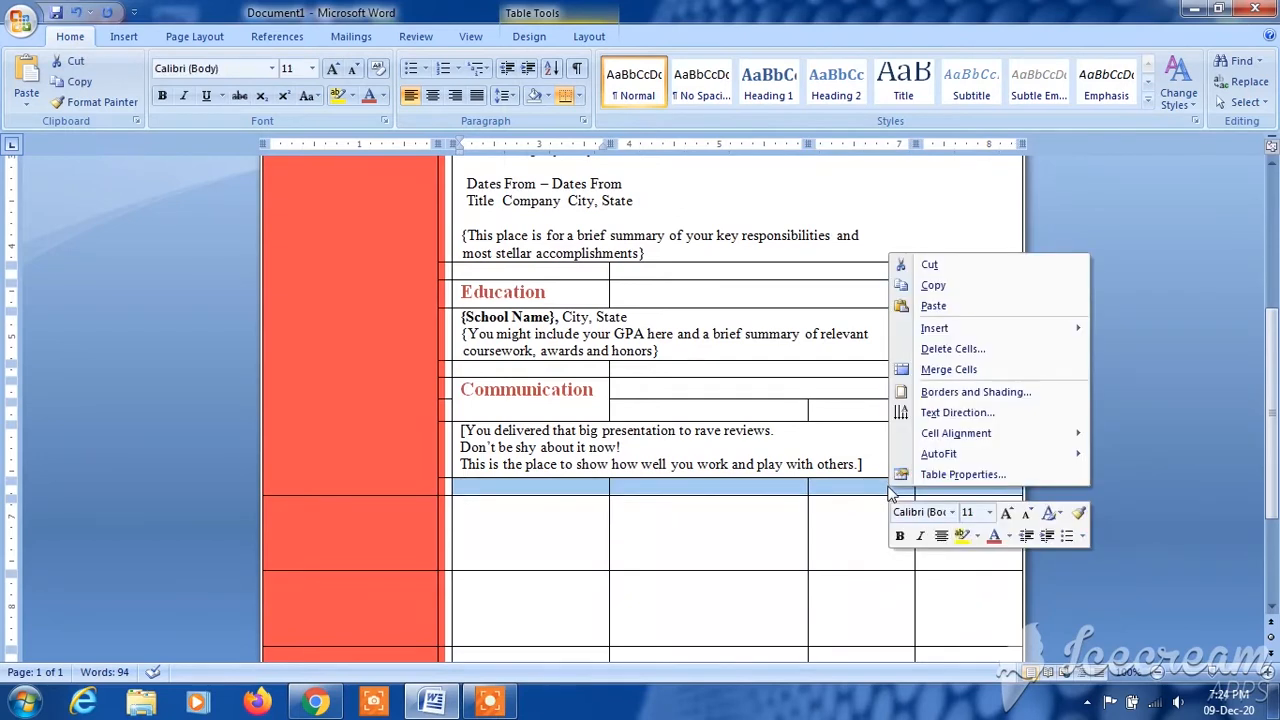
left_click(983, 370)
left_click(586, 550)
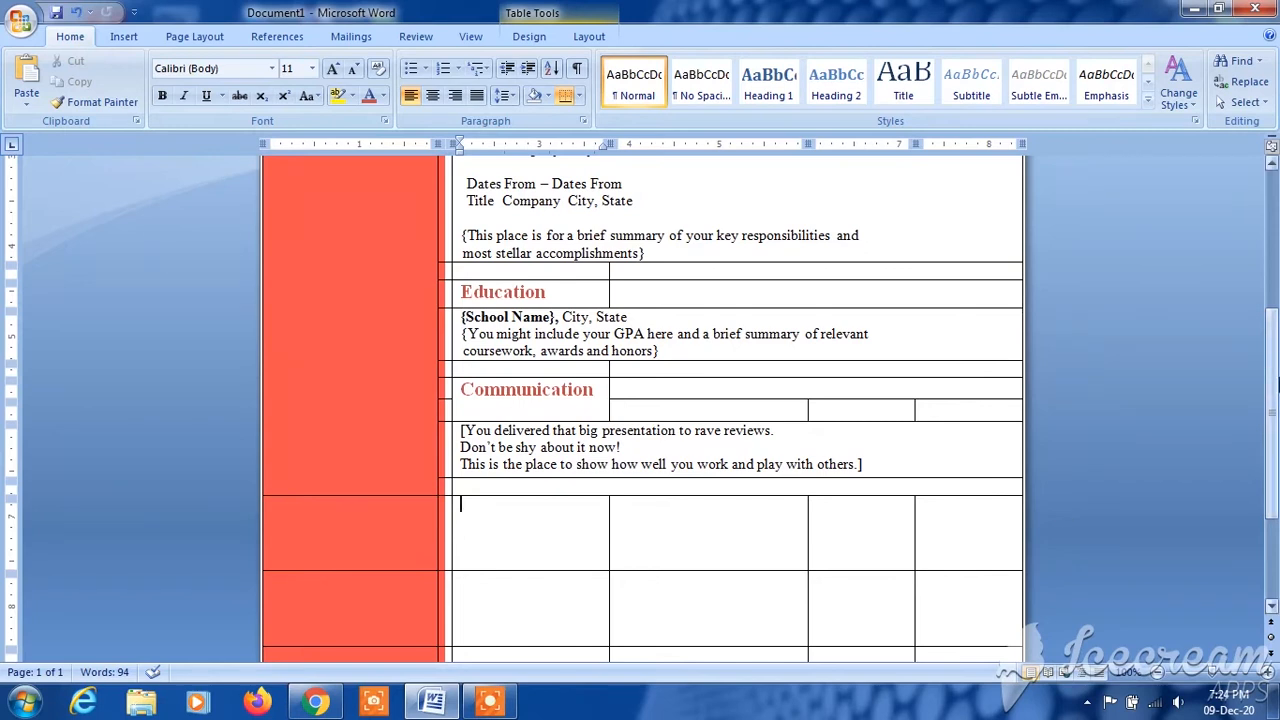
- Reduce the height of the two table rows directly below the spacer under the Communication section
scroll(930, 589, "down", 3)
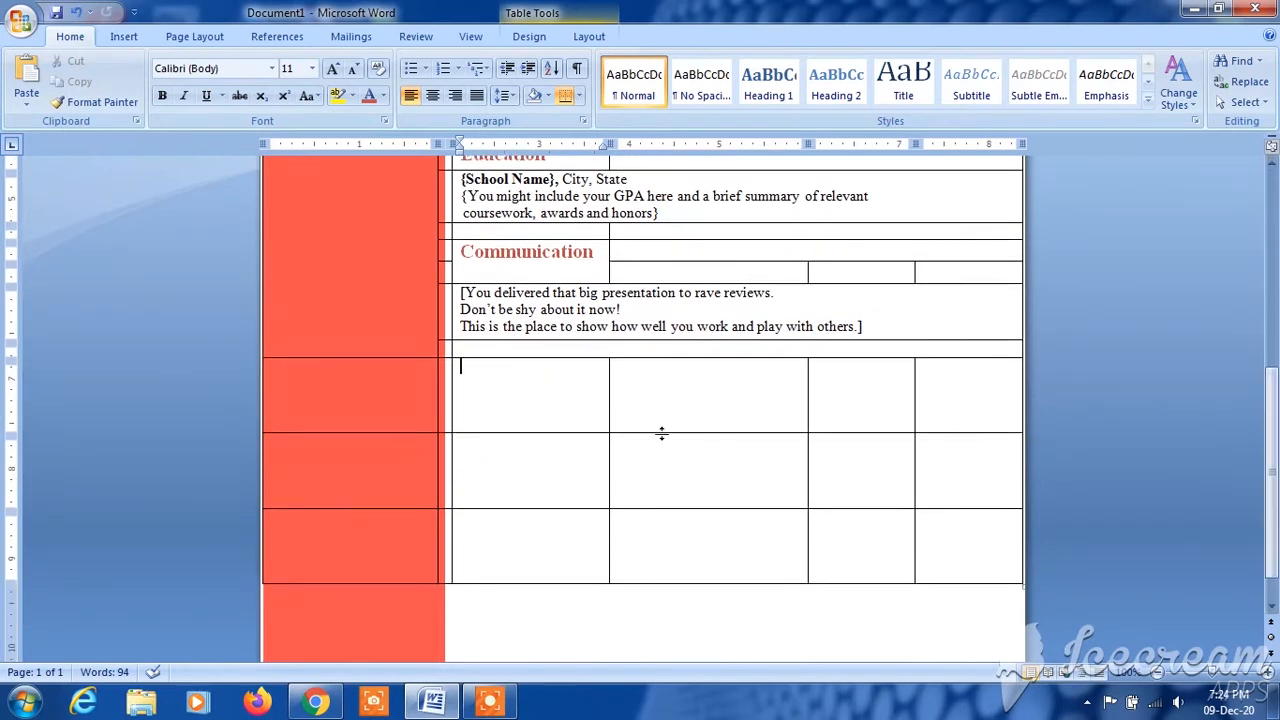
left_click_drag(662, 432, 659, 381)
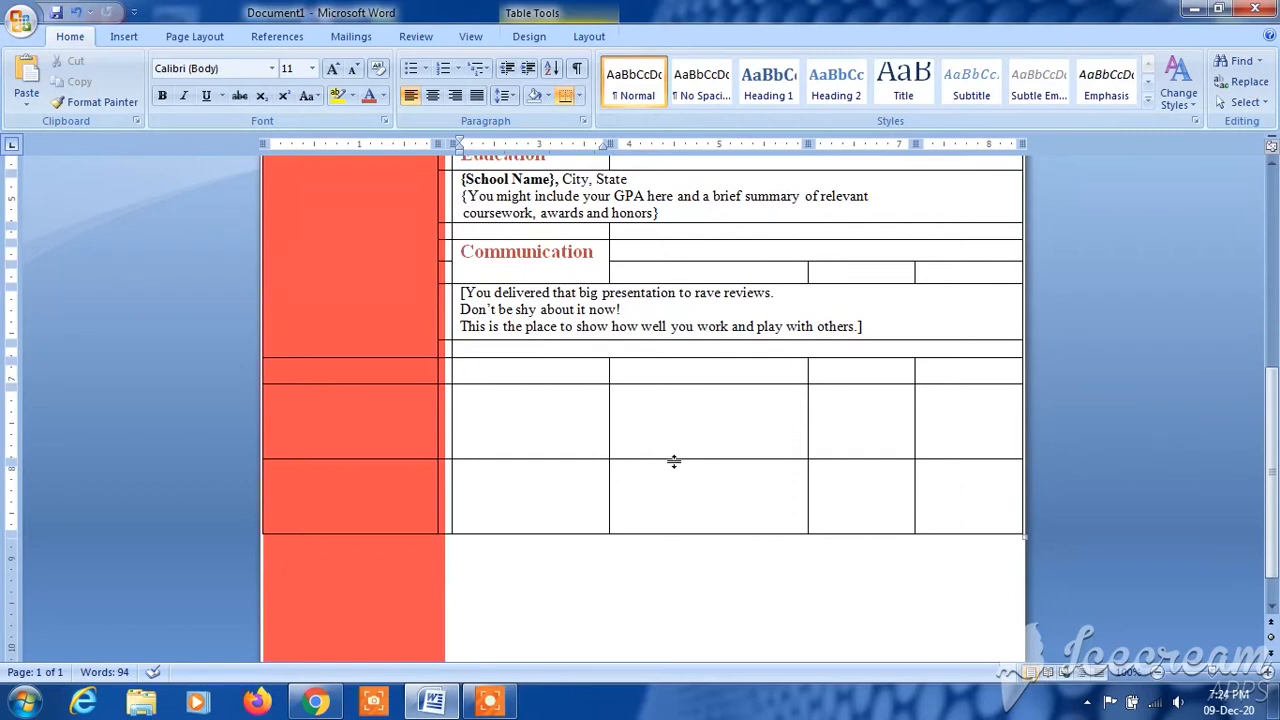
left_click_drag(674, 457, 666, 406)
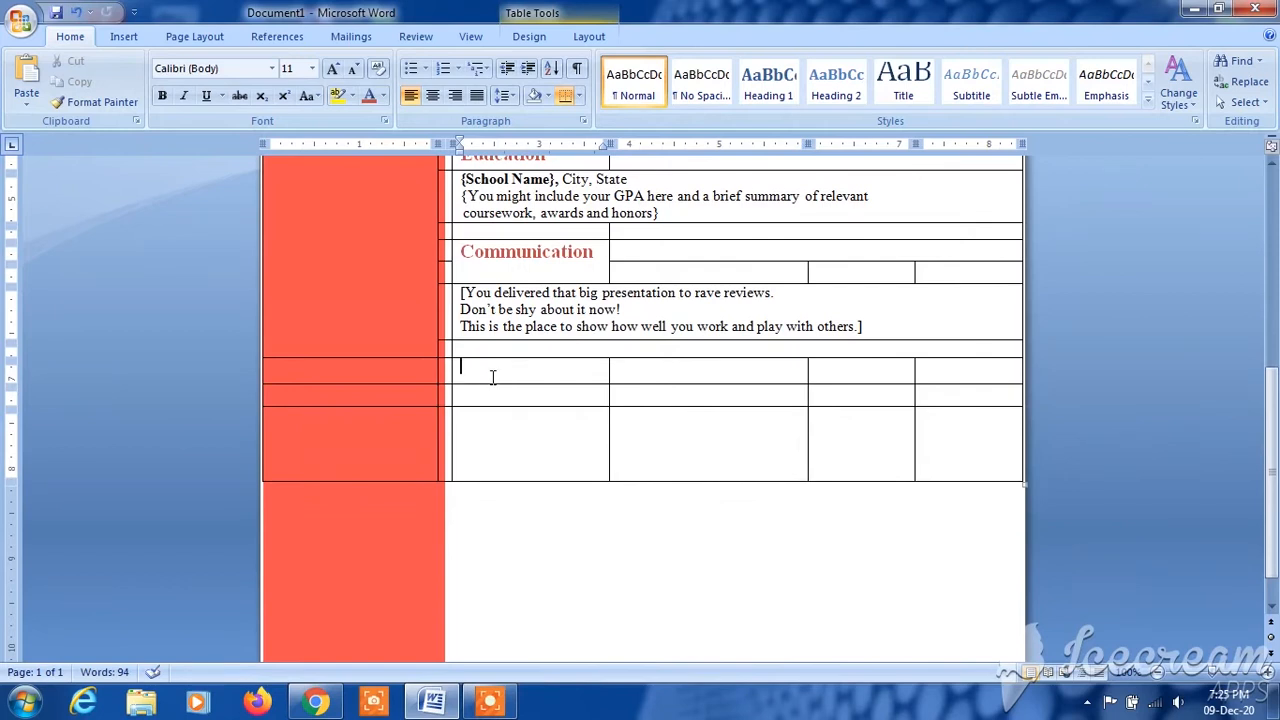
- Merge the first white cells of the two shortened rows vertically and enter the heading "Leadership" in the merged cell
left_click_drag(492, 376, 497, 392)
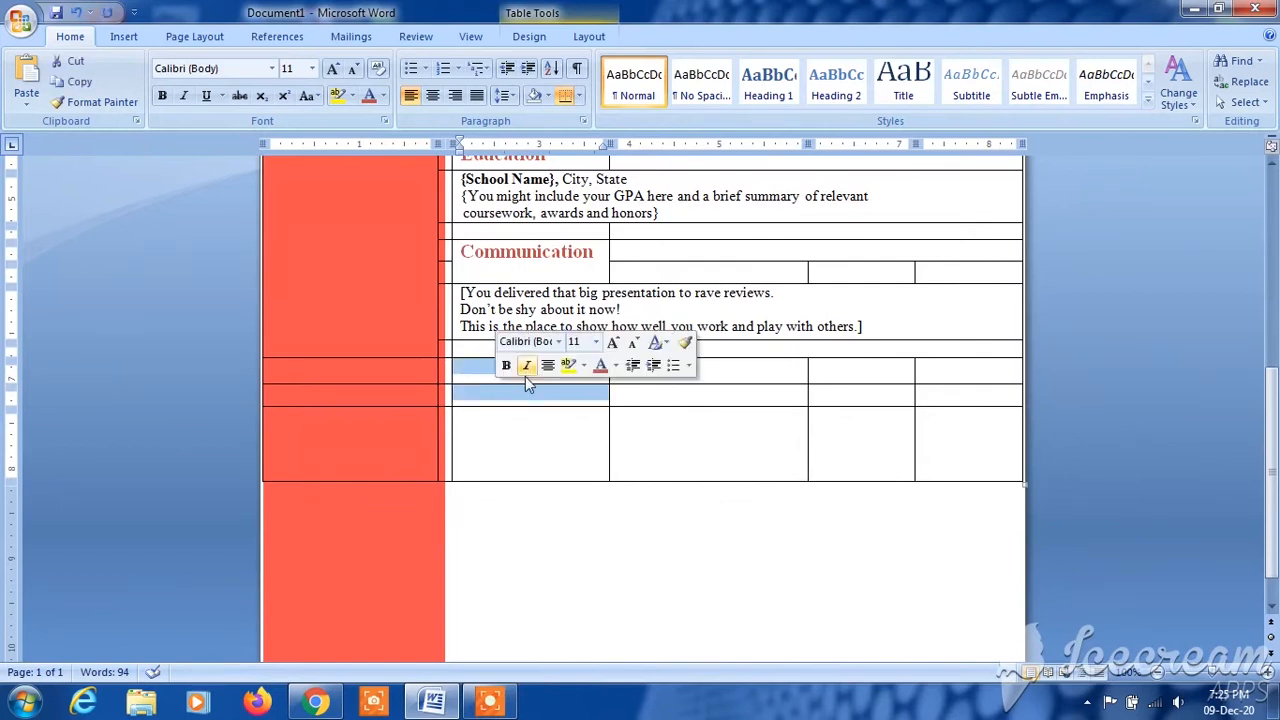
right_click(479, 380)
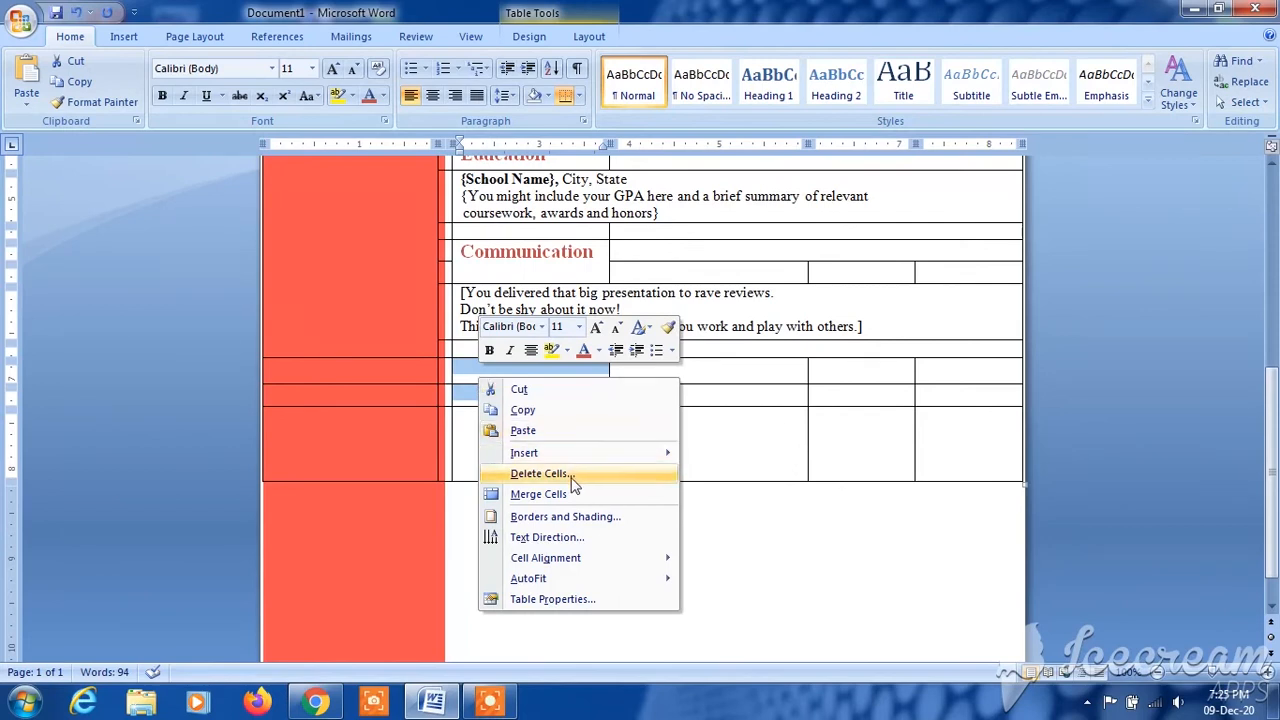
left_click(575, 495)
left_click(666, 371)
left_click(525, 383)
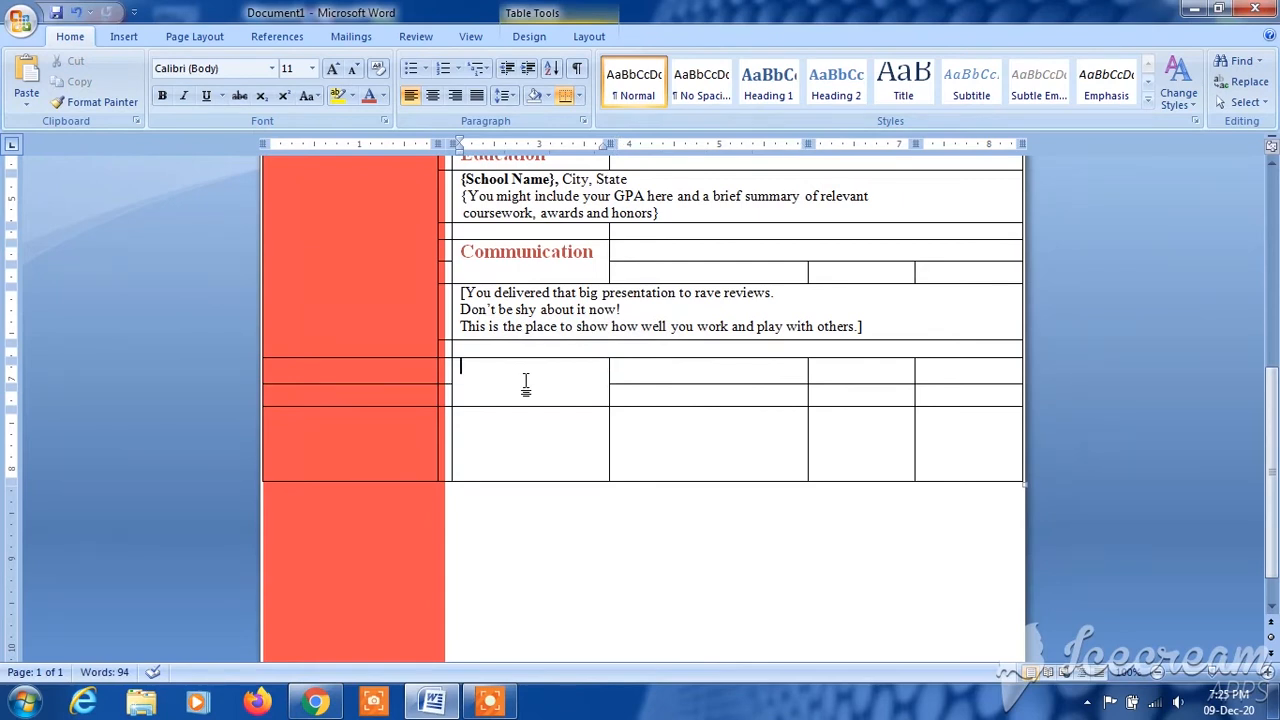
type("Leadership")
- Format the Leadership heading as bold 16-point Times New Roman in the same red as the Communication heading
left_click_drag(563, 368, 460, 370)
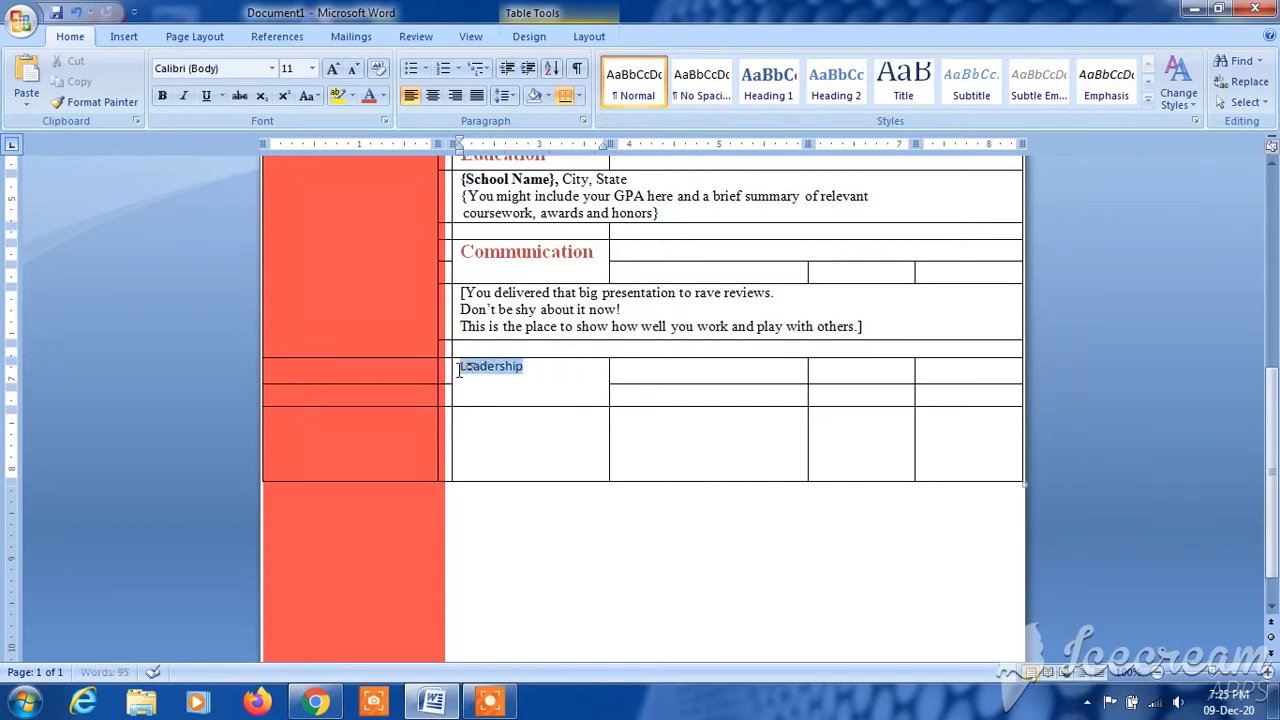
left_click(522, 320)
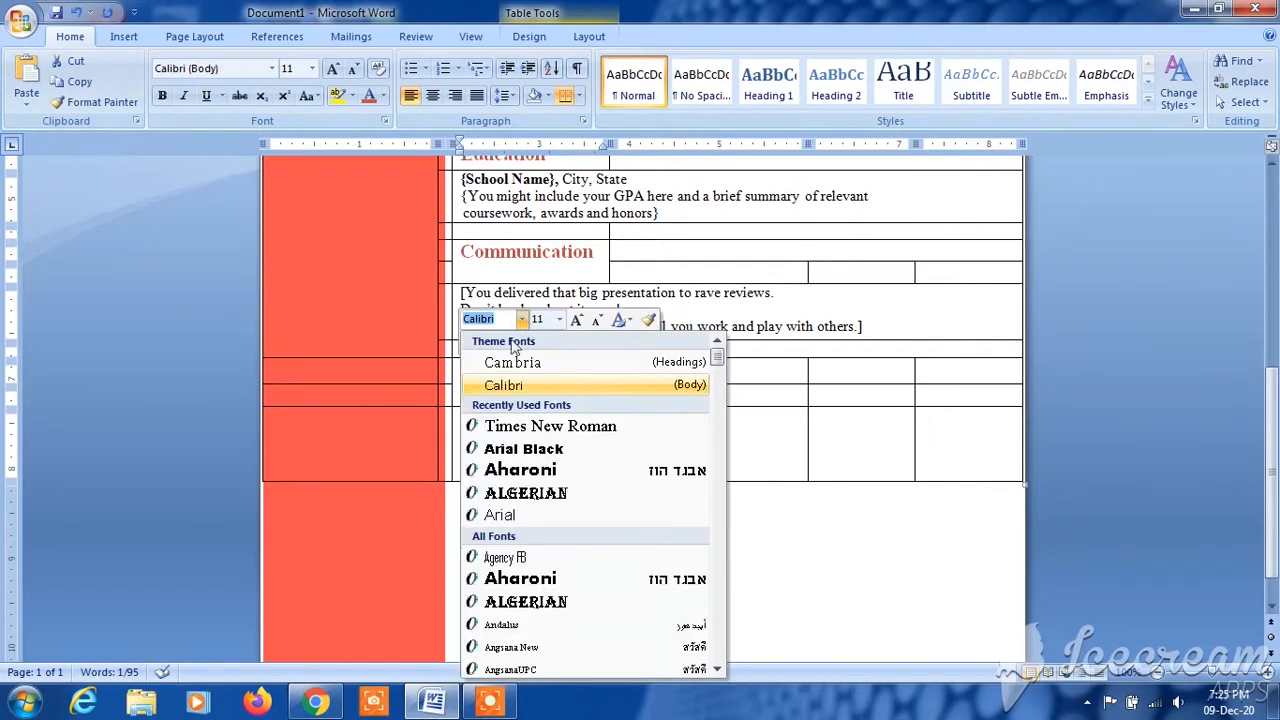
left_click(540, 428)
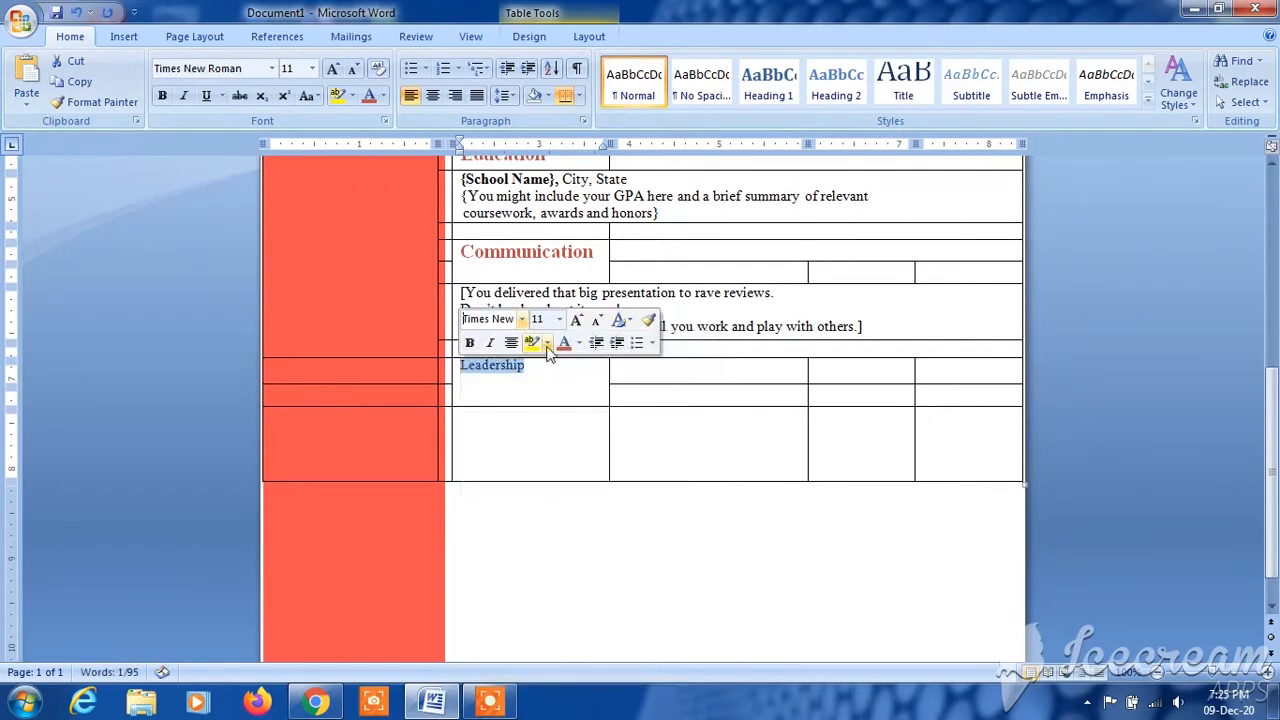
left_click(559, 319)
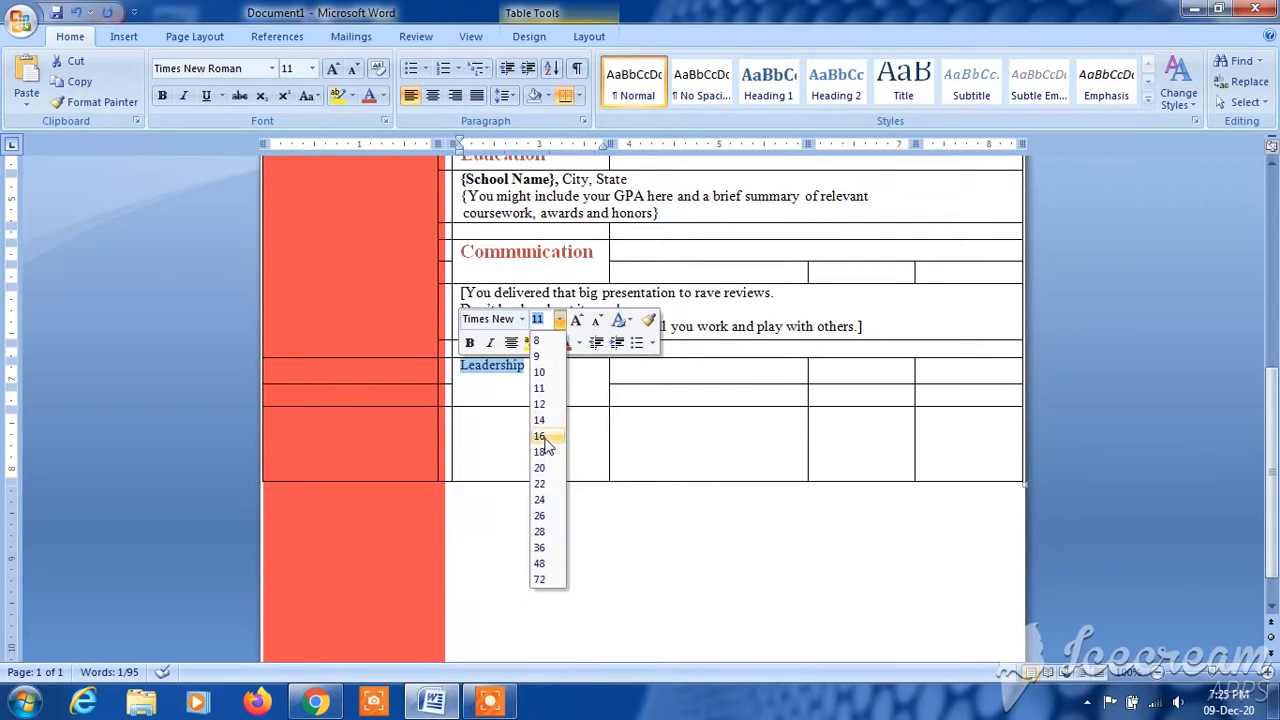
left_click(545, 437)
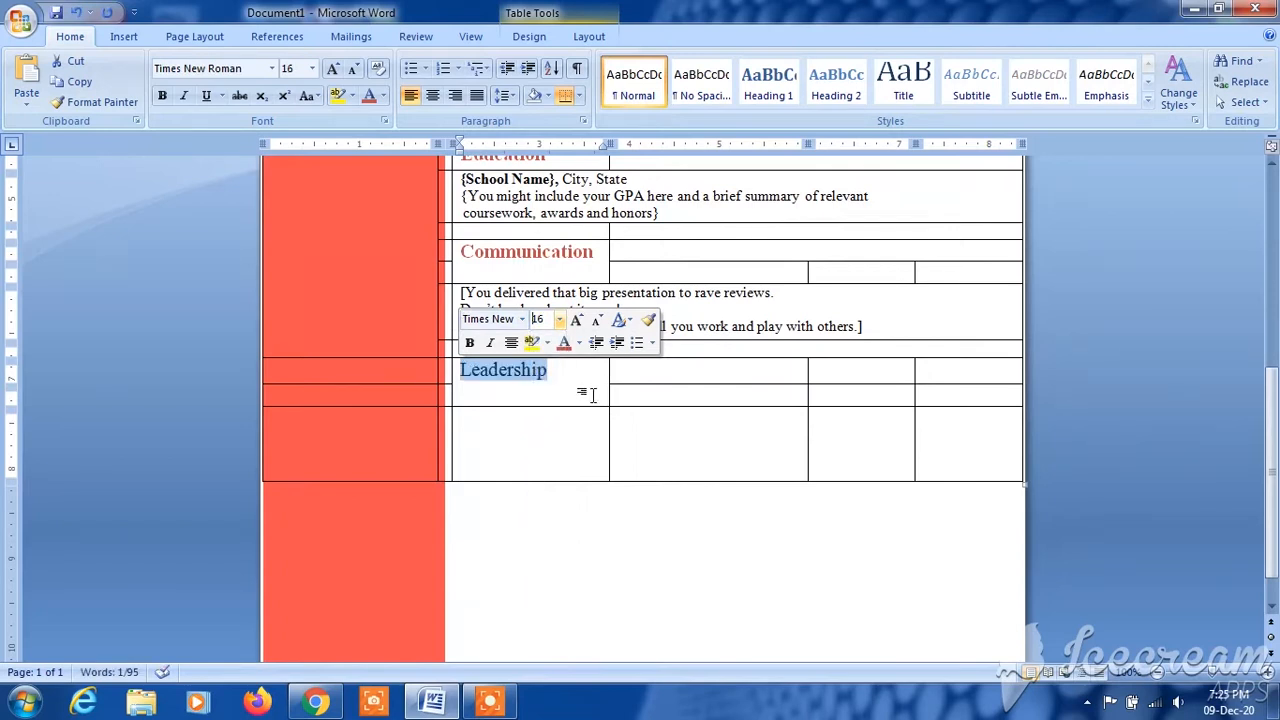
left_click(564, 343)
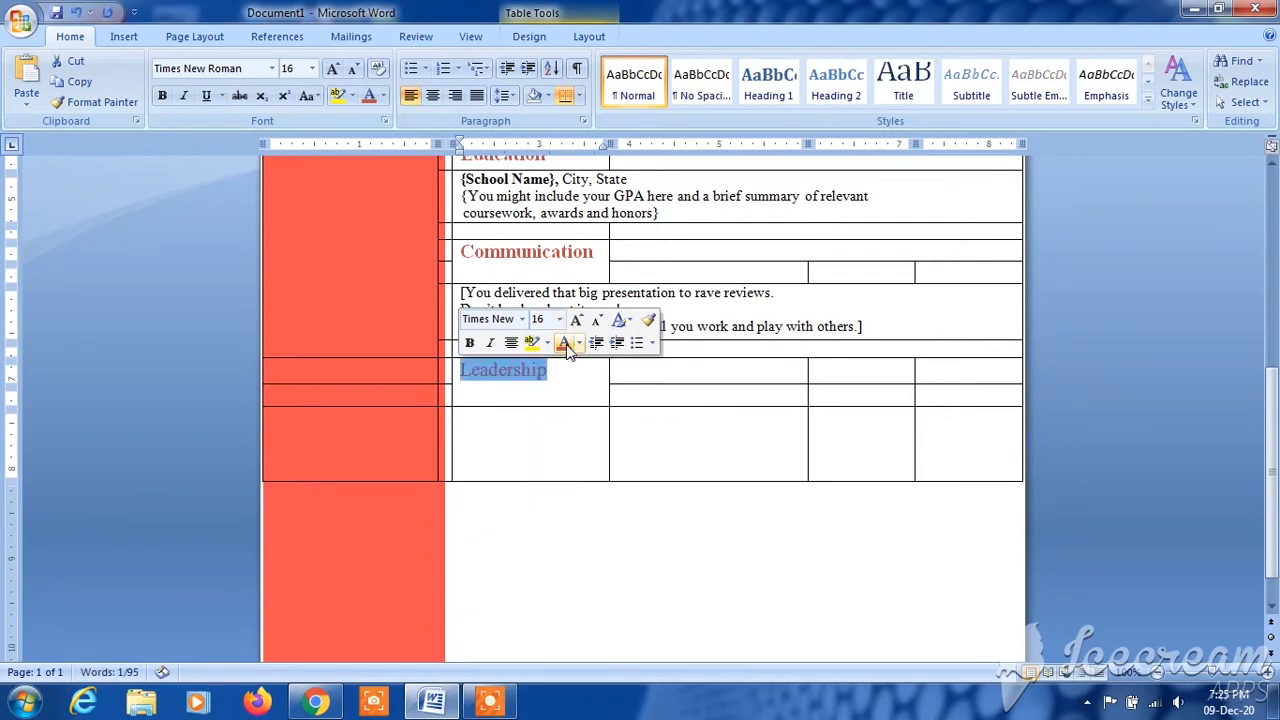
left_click(660, 404)
scroll(580, 499, "up", 2)
left_click_drag(552, 486, 464, 494)
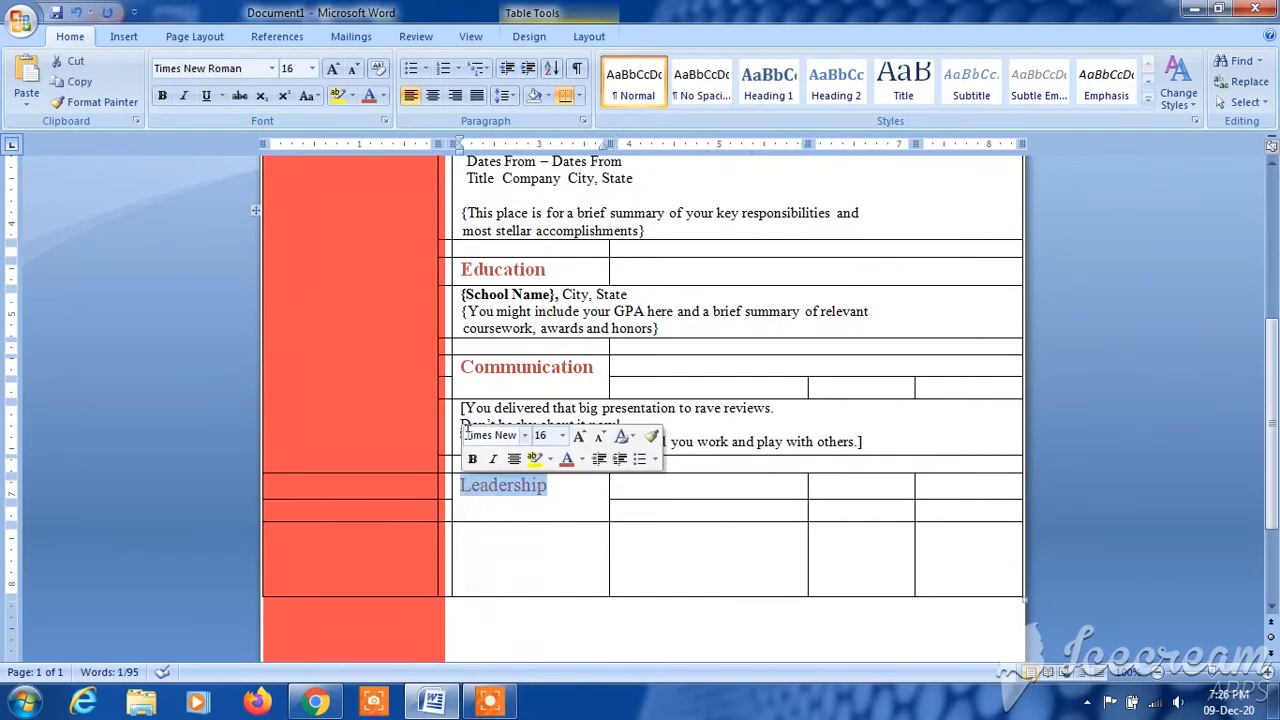
left_click(469, 457)
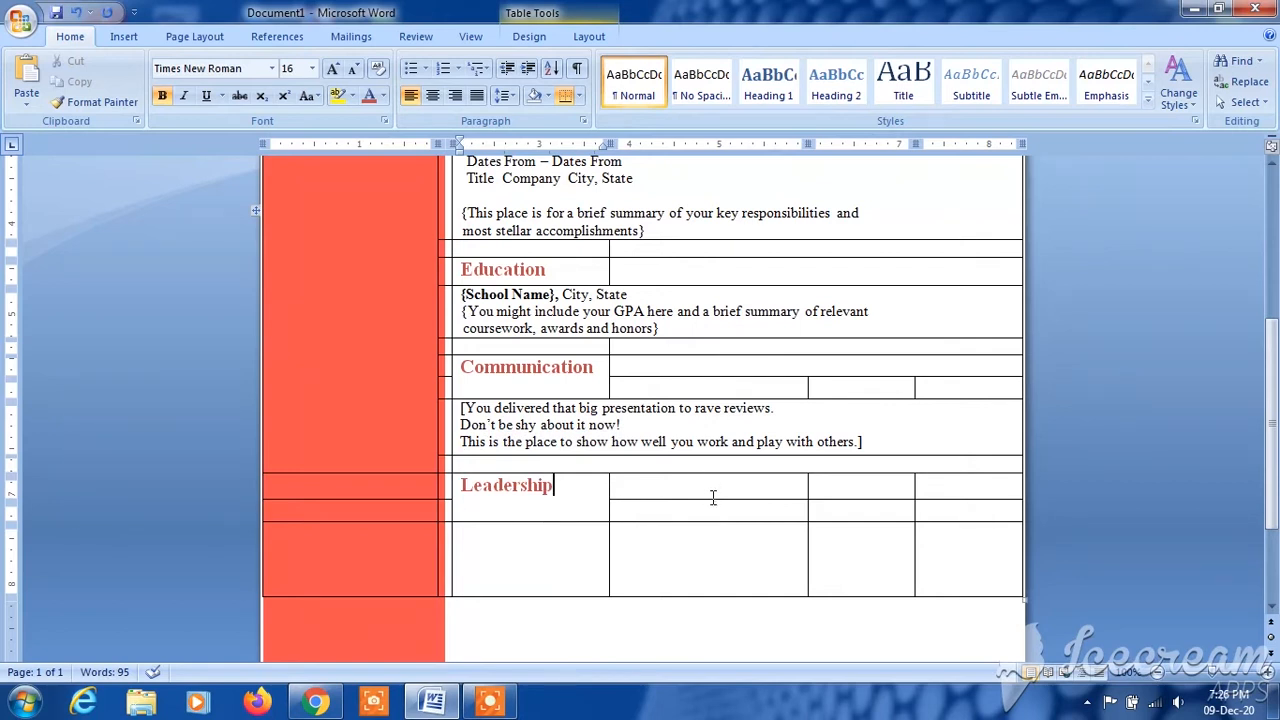
- Shrink the upper row beside the Leadership heading and merge the four cells of the row below the heading into one
left_click_drag(710, 498, 710, 486)
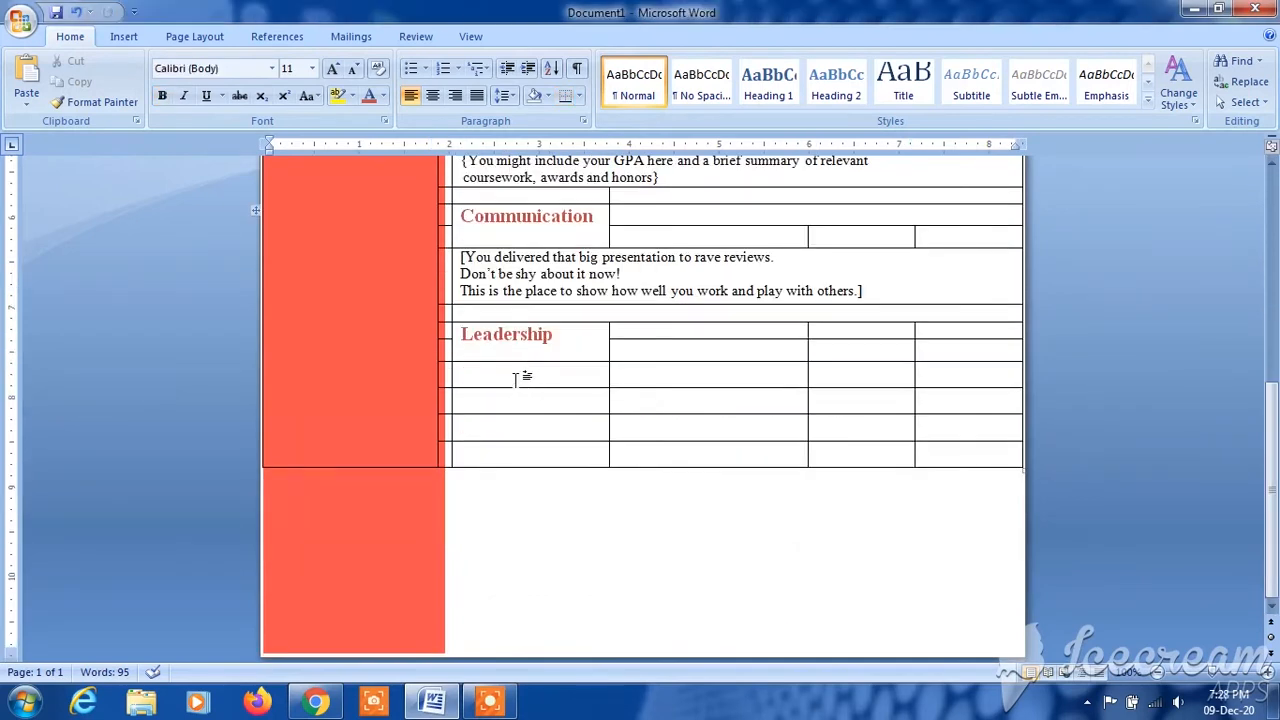
left_click_drag(516, 378, 955, 380)
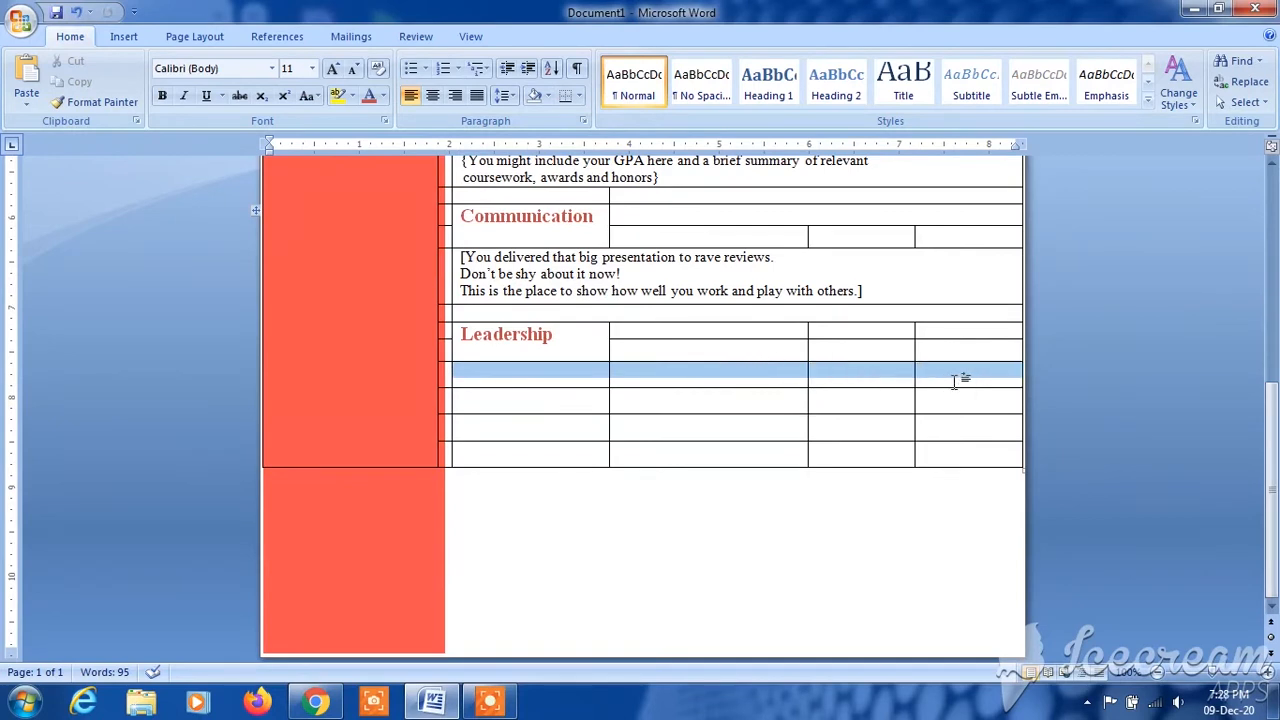
right_click(750, 378)
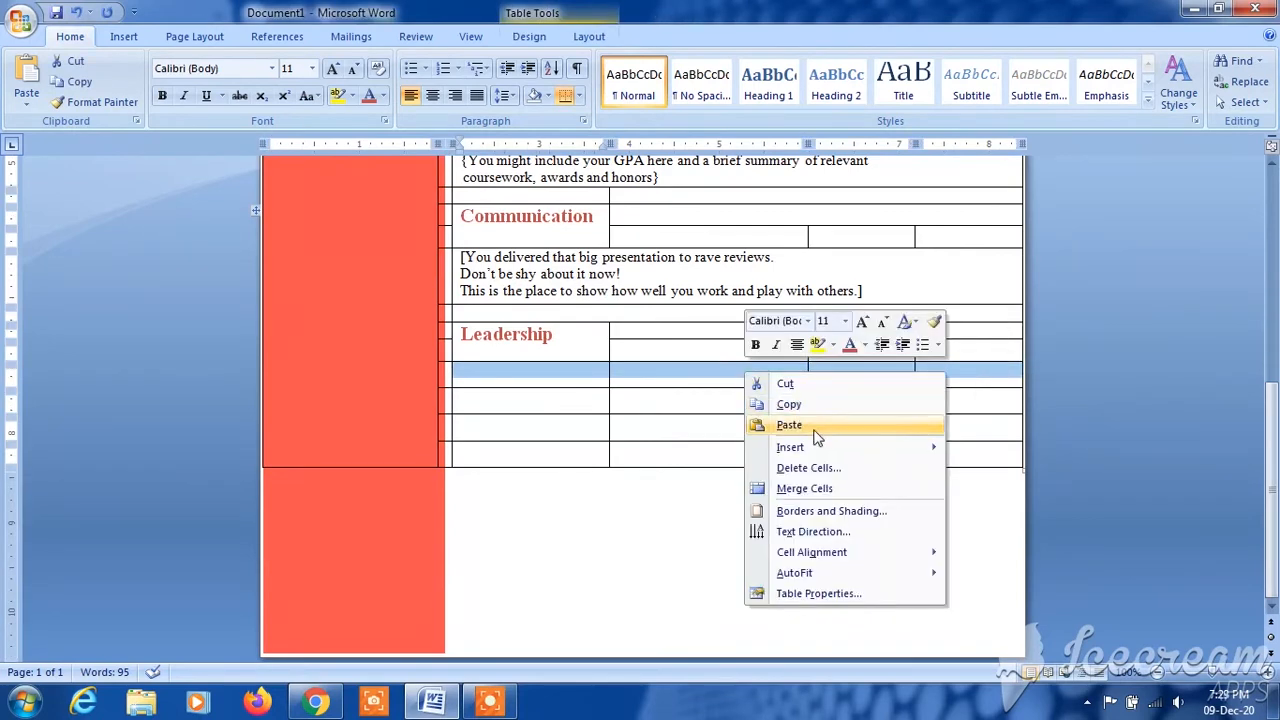
left_click(827, 495)
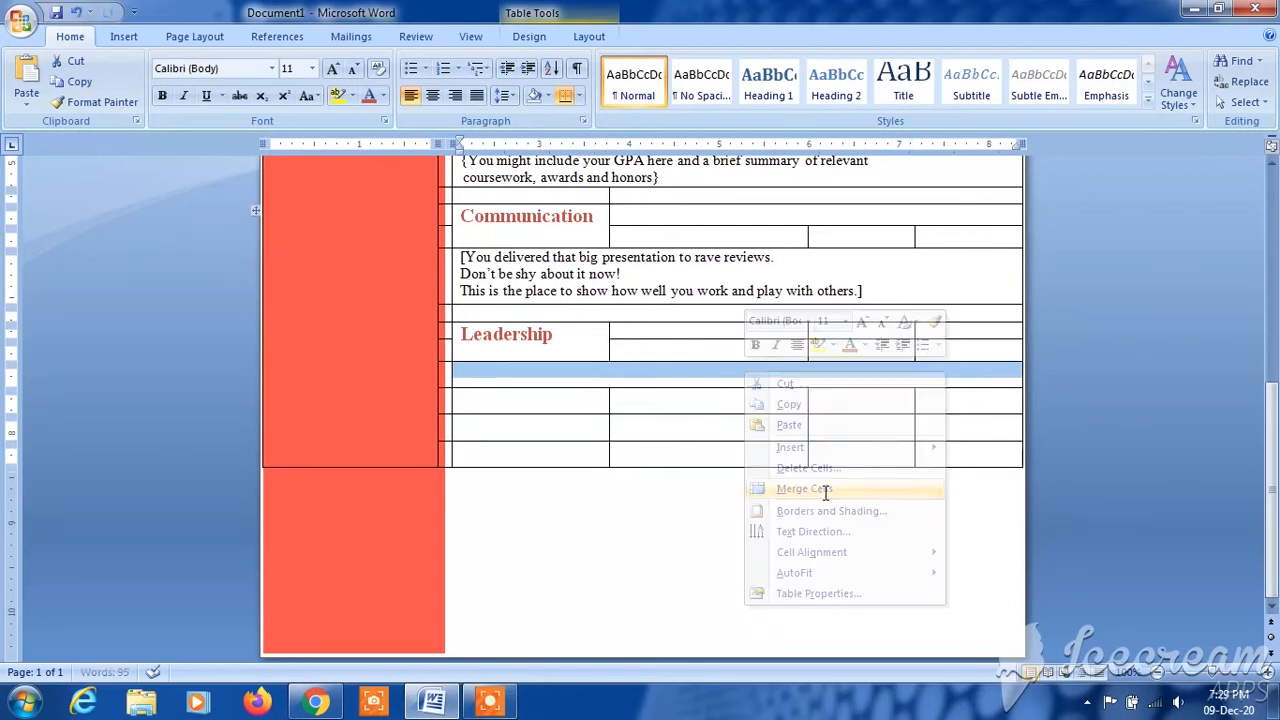
left_click(540, 373)
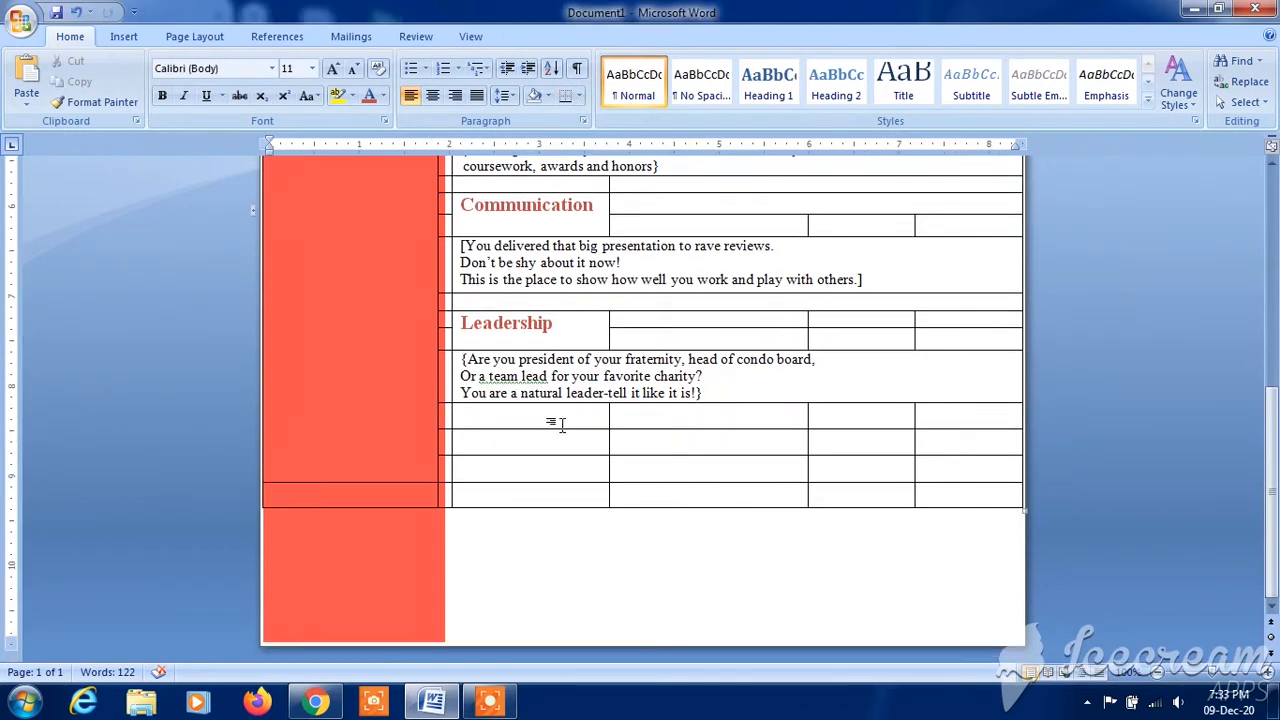
- Shrink the row below the three-line Leadership placeholder to a thin spacer and merge its four white cells into one
left_click(674, 428)
left_click_drag(674, 427, 674, 417)
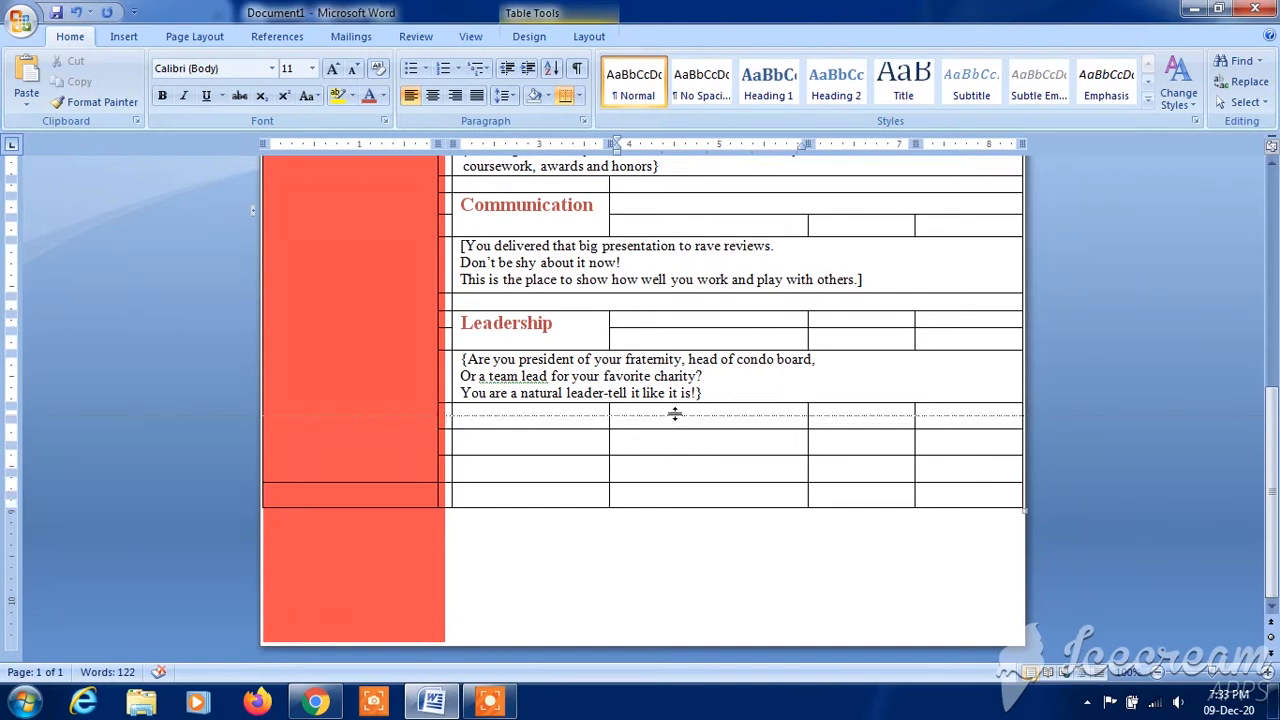
left_click_drag(674, 413, 675, 413)
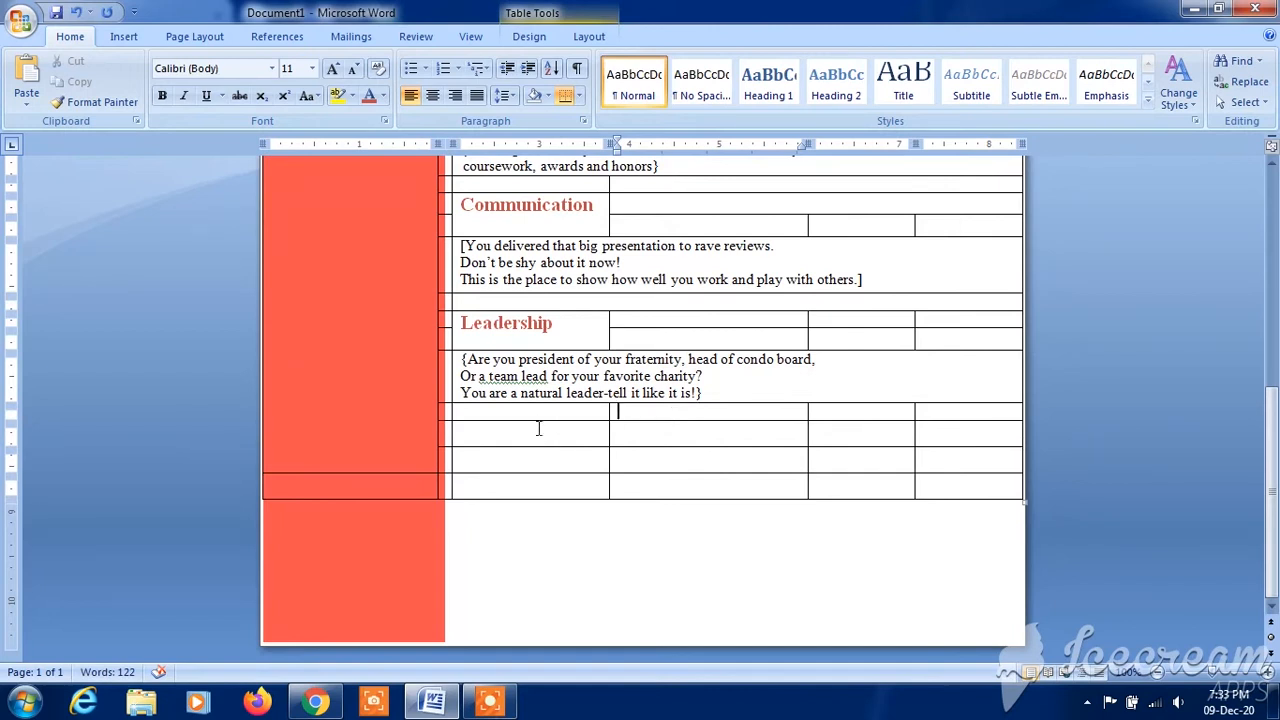
left_click_drag(526, 410, 928, 408)
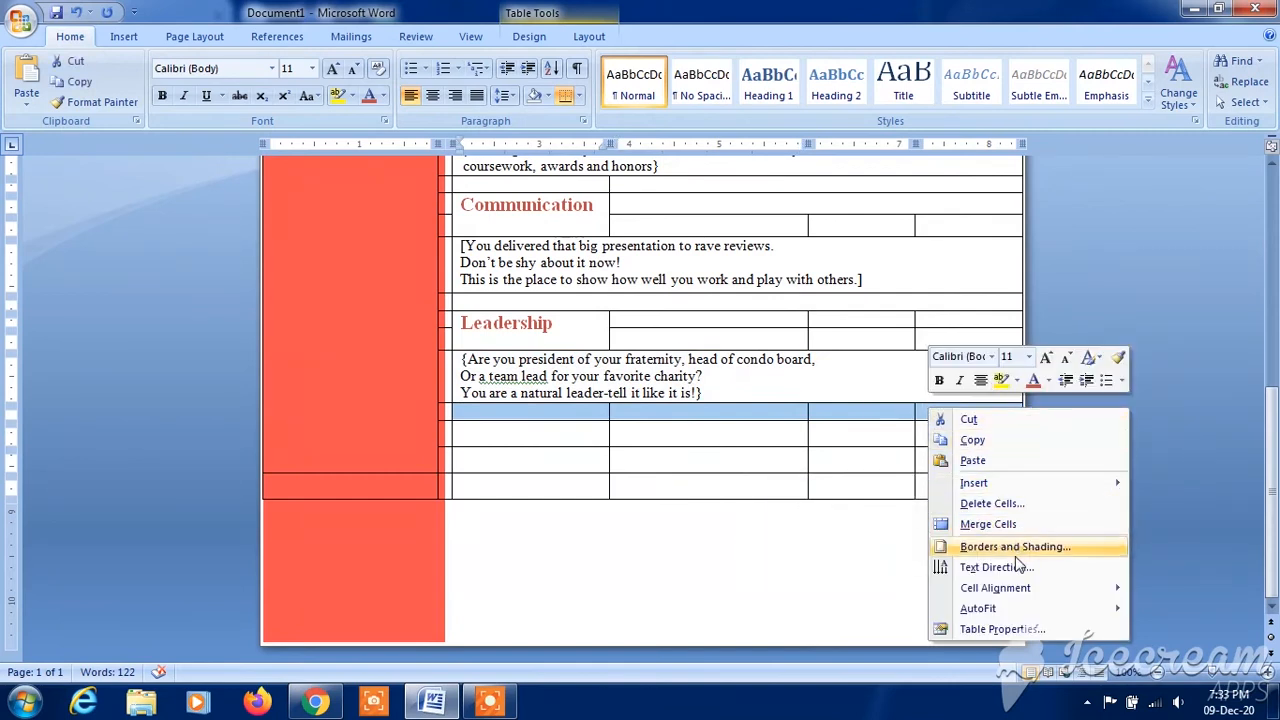
left_click(999, 522)
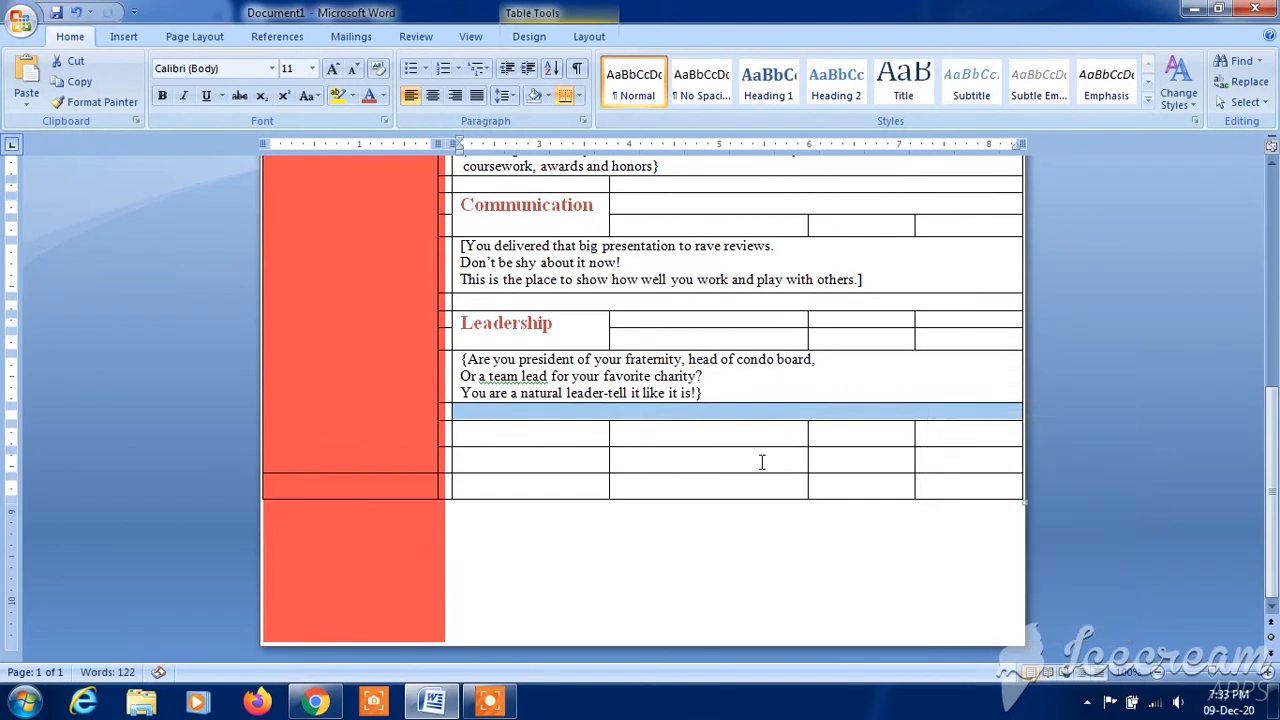
- Merge the first white cells of the two rows below the Leadership section's spacer vertically into one cell
left_click(640, 431)
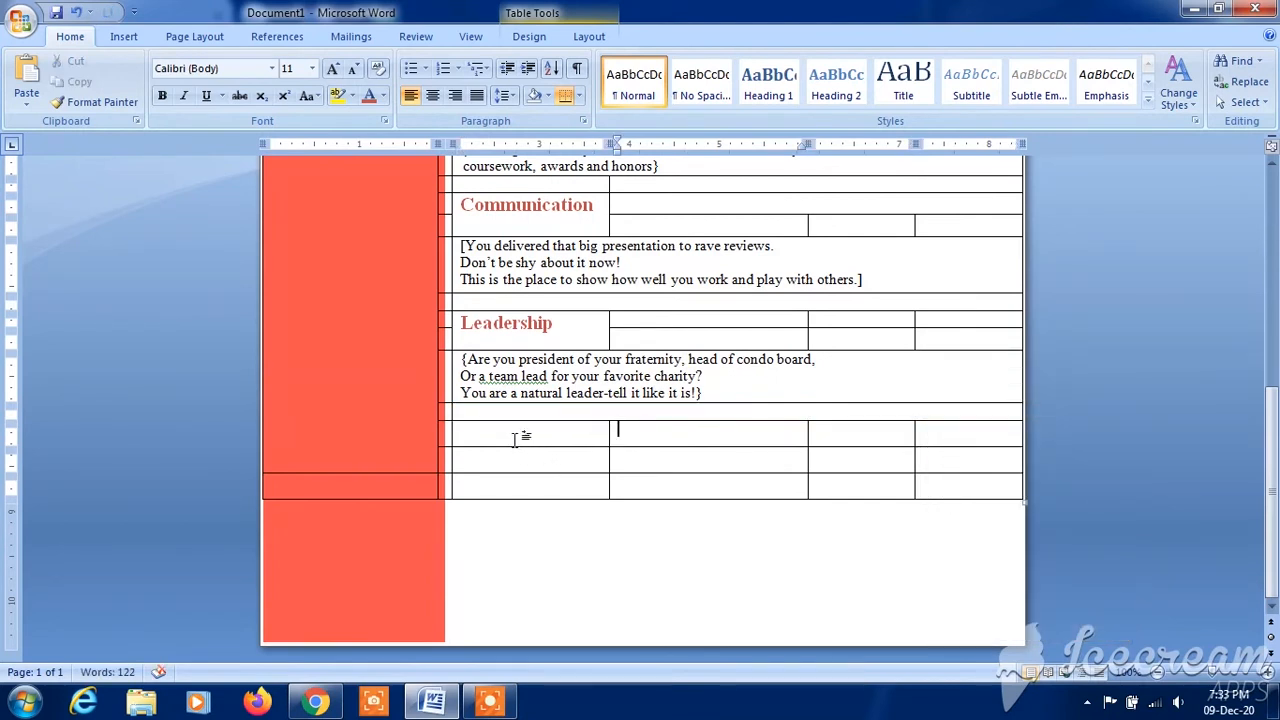
left_click_drag(505, 432, 517, 463)
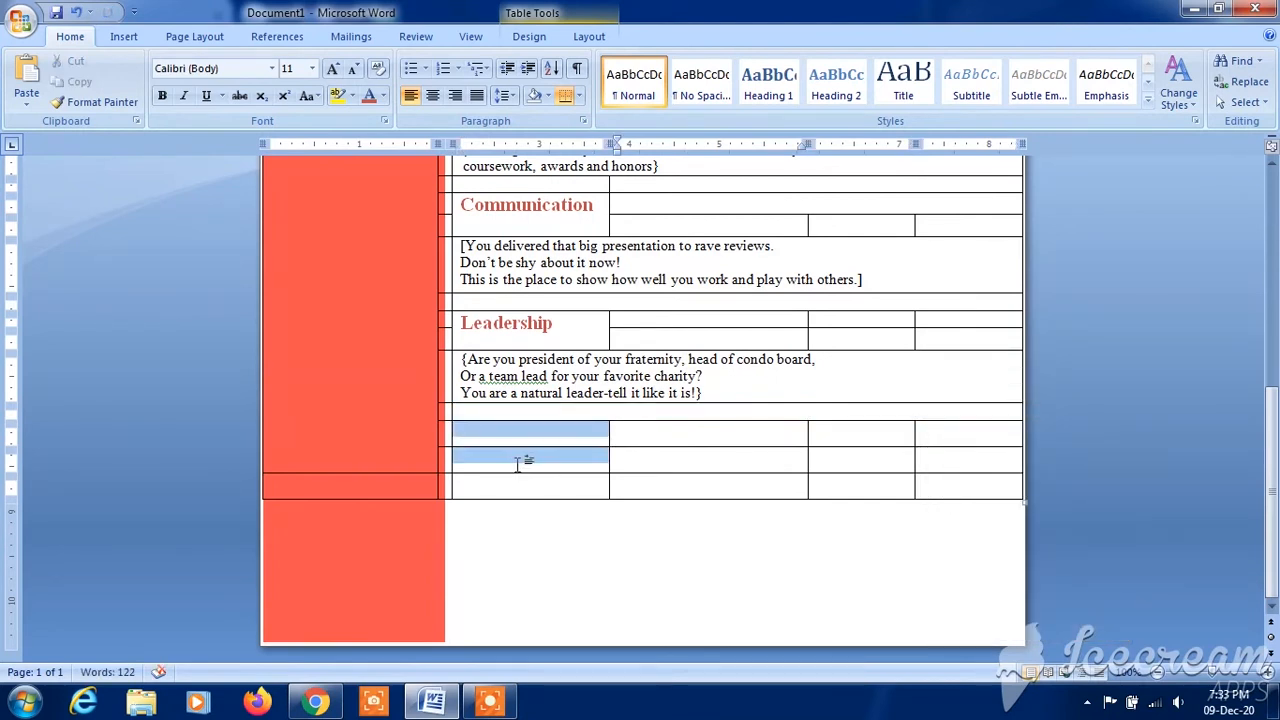
right_click(494, 443)
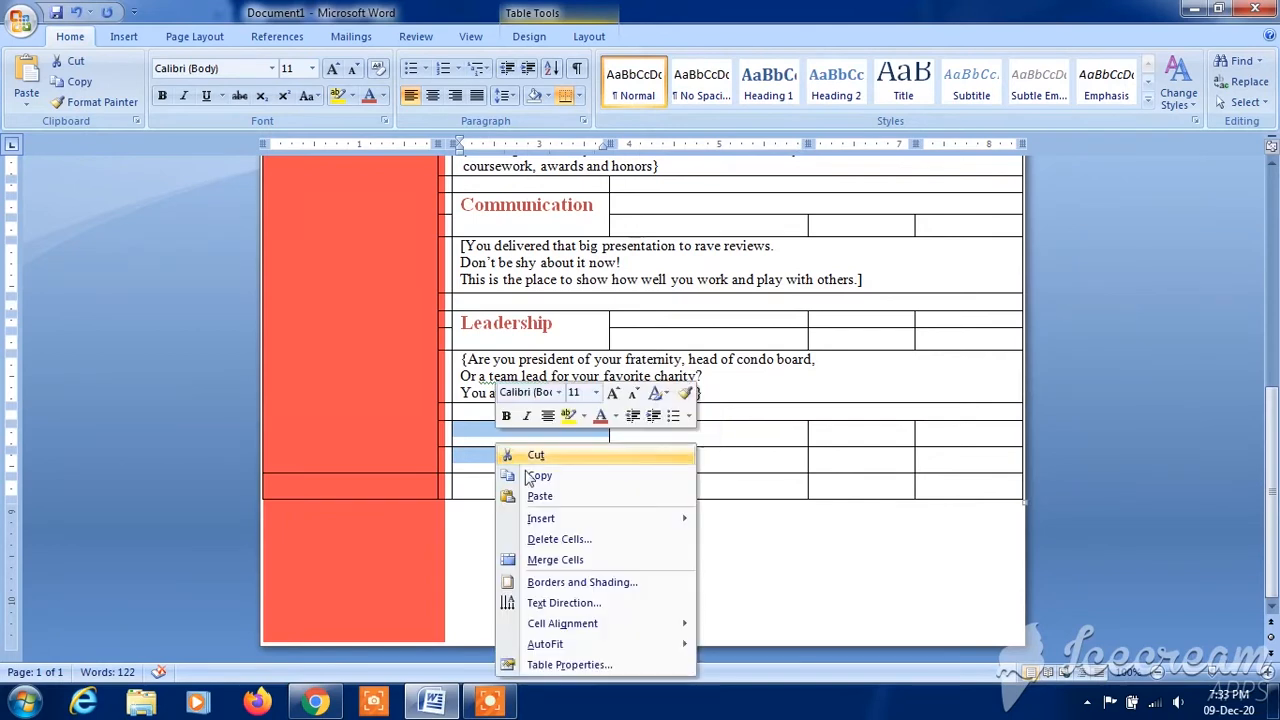
left_click(582, 562)
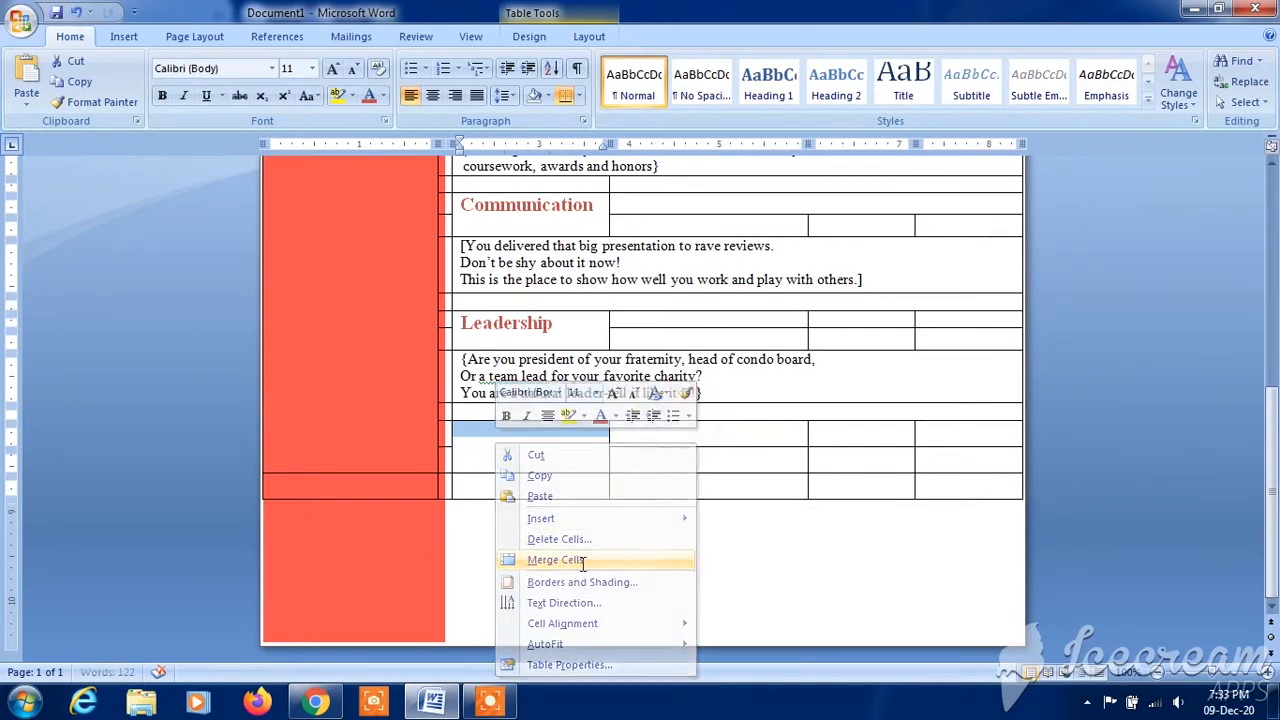
- Enter the heading "Refrences" in the merged cell below the Leadership section's spacer
left_click(545, 463)
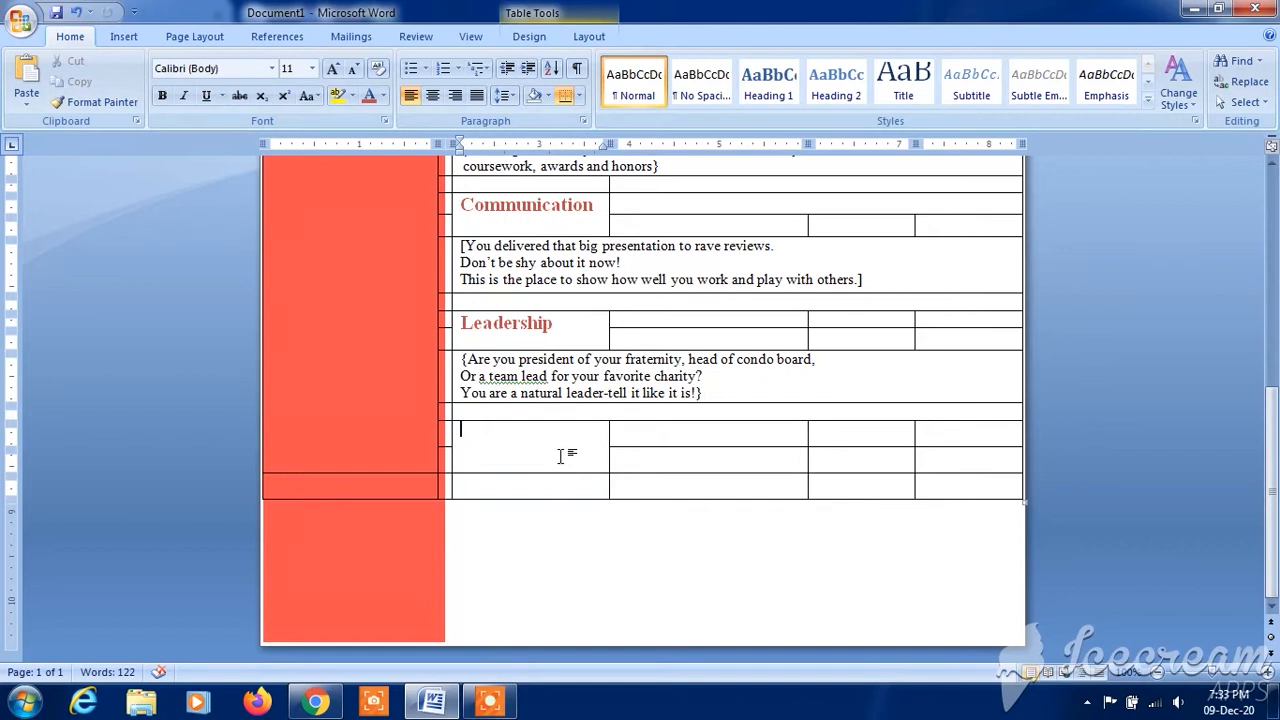
type("Refrences")
- Format the heading below the Leadership section as bold 16-point Times New Roman
left_click_drag(522, 428, 463, 438)
left_click(472, 404)
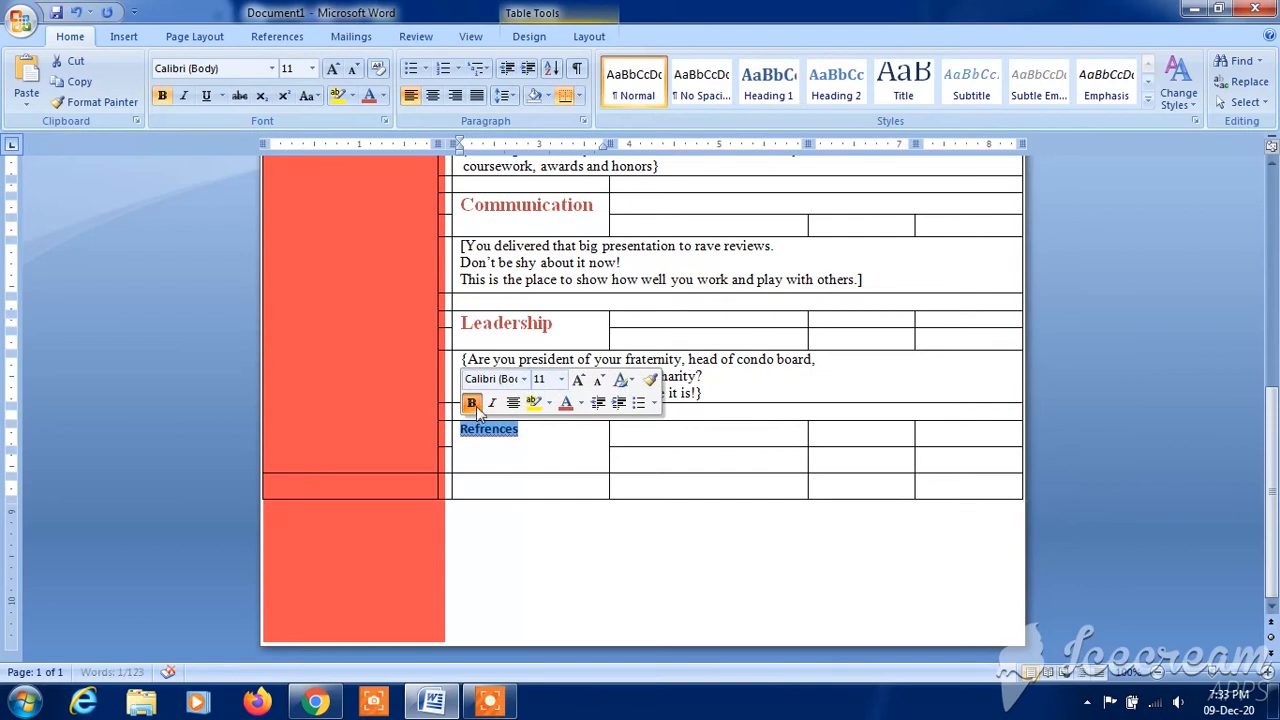
left_click(523, 380)
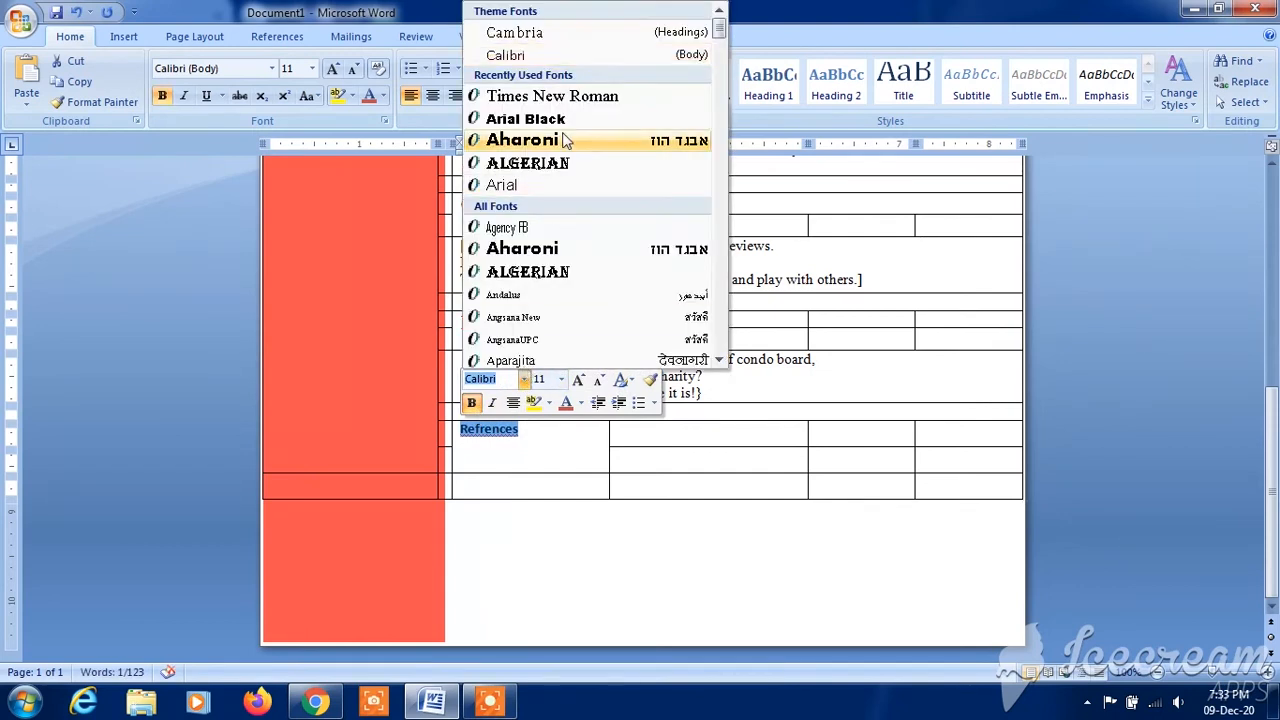
left_click(590, 97)
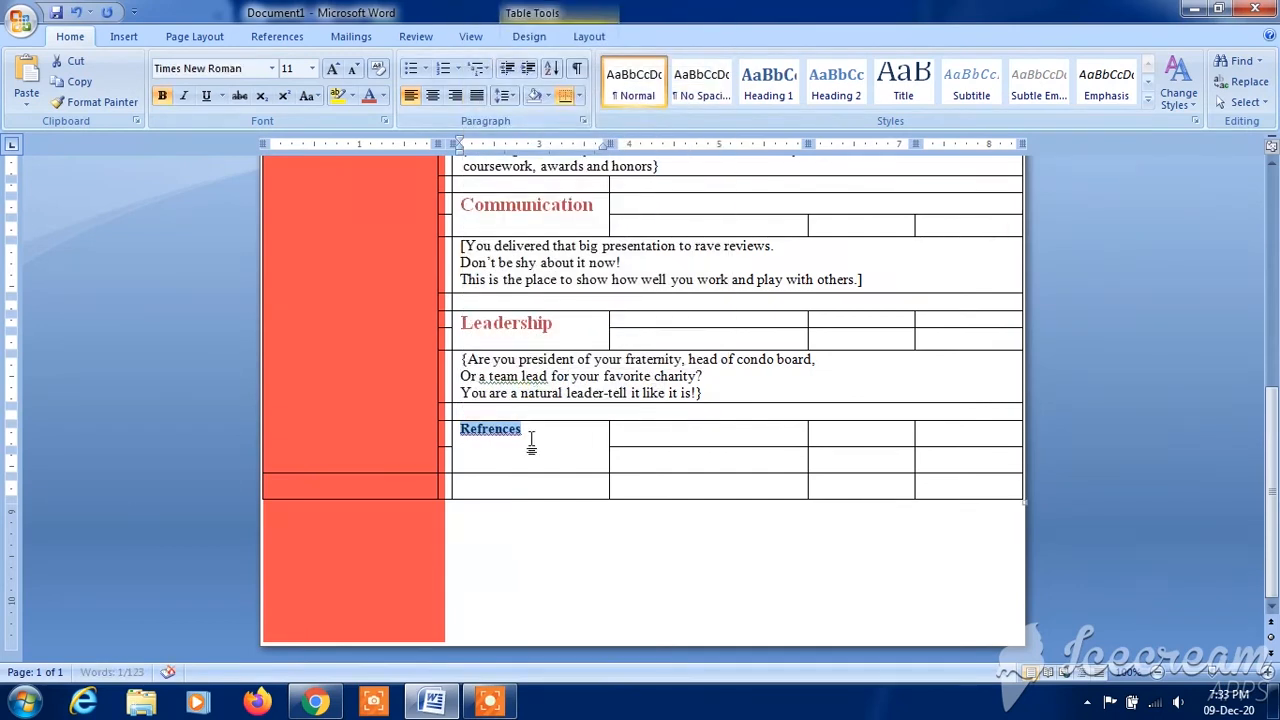
left_click(312, 68)
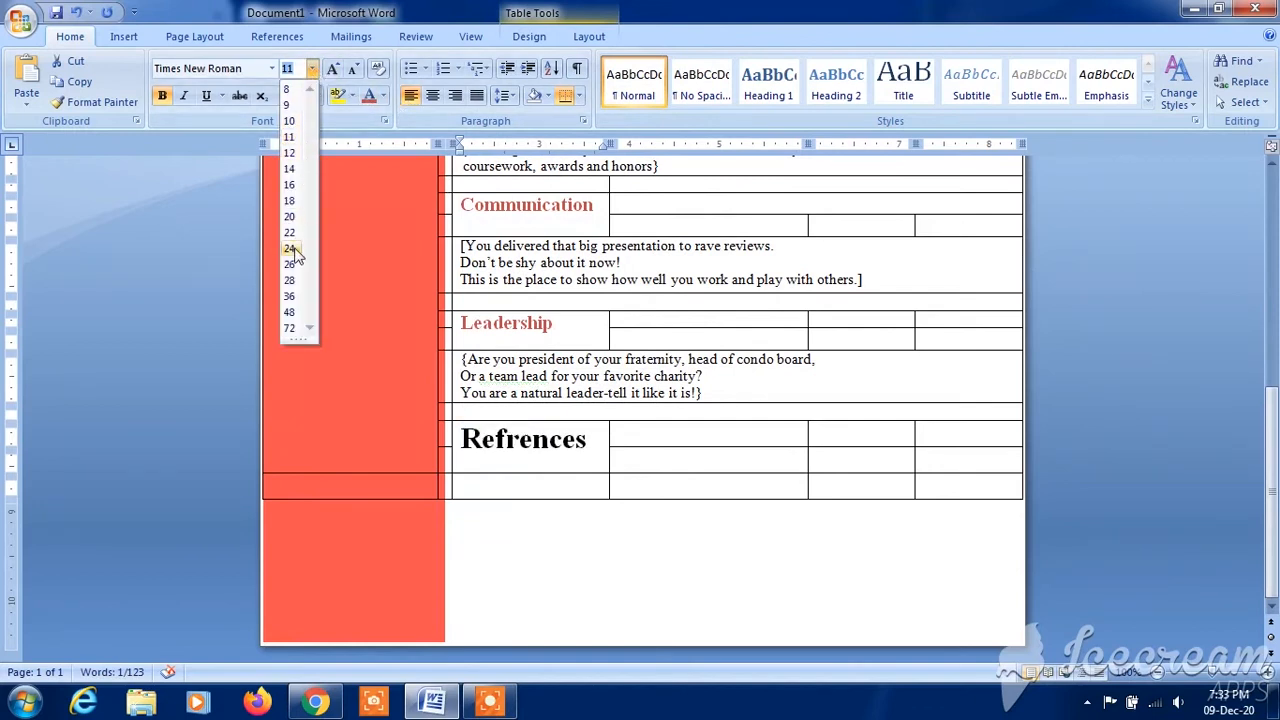
left_click(290, 185)
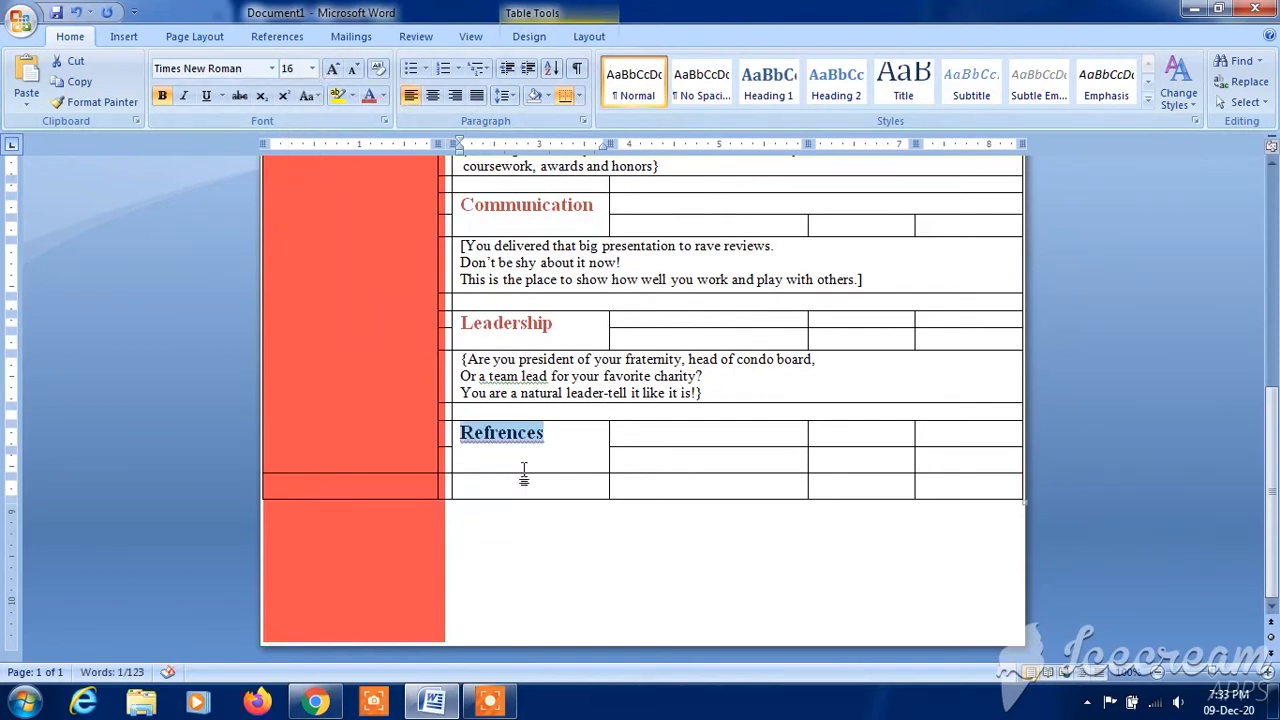
- Correct the heading's spelling to "References" and color it the same red as the Leadership heading
right_click(505, 443)
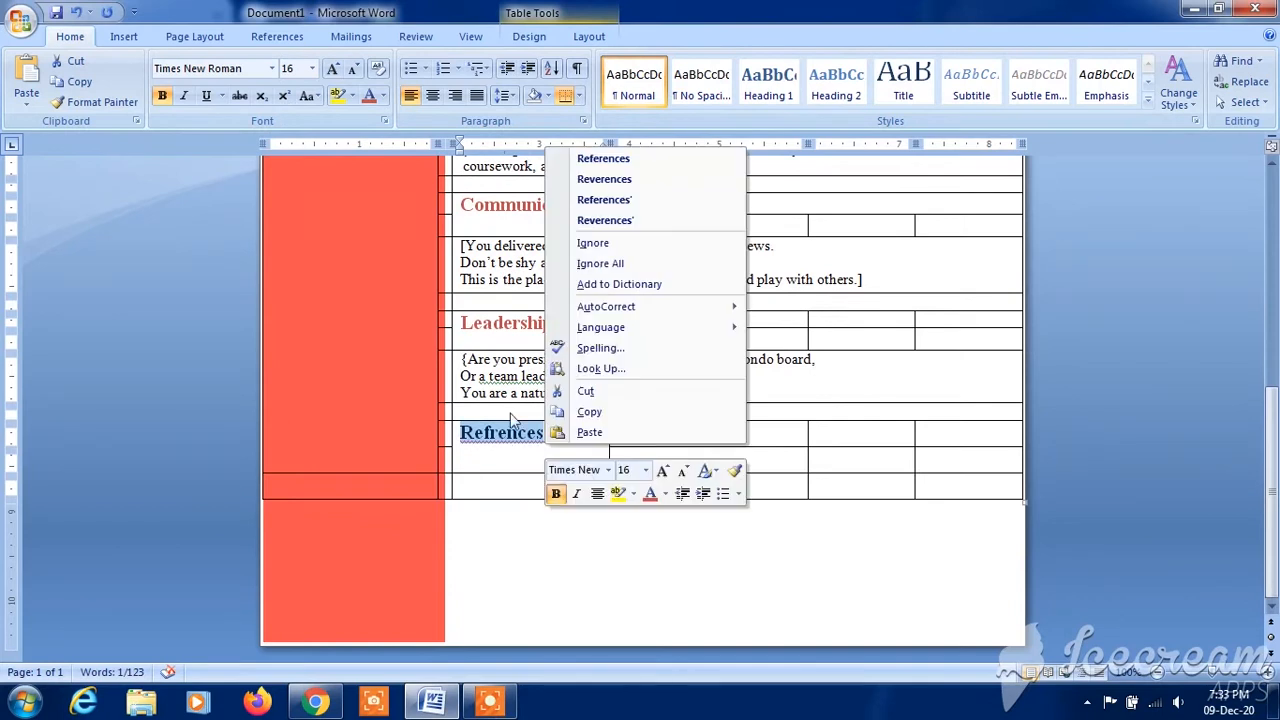
left_click(678, 160)
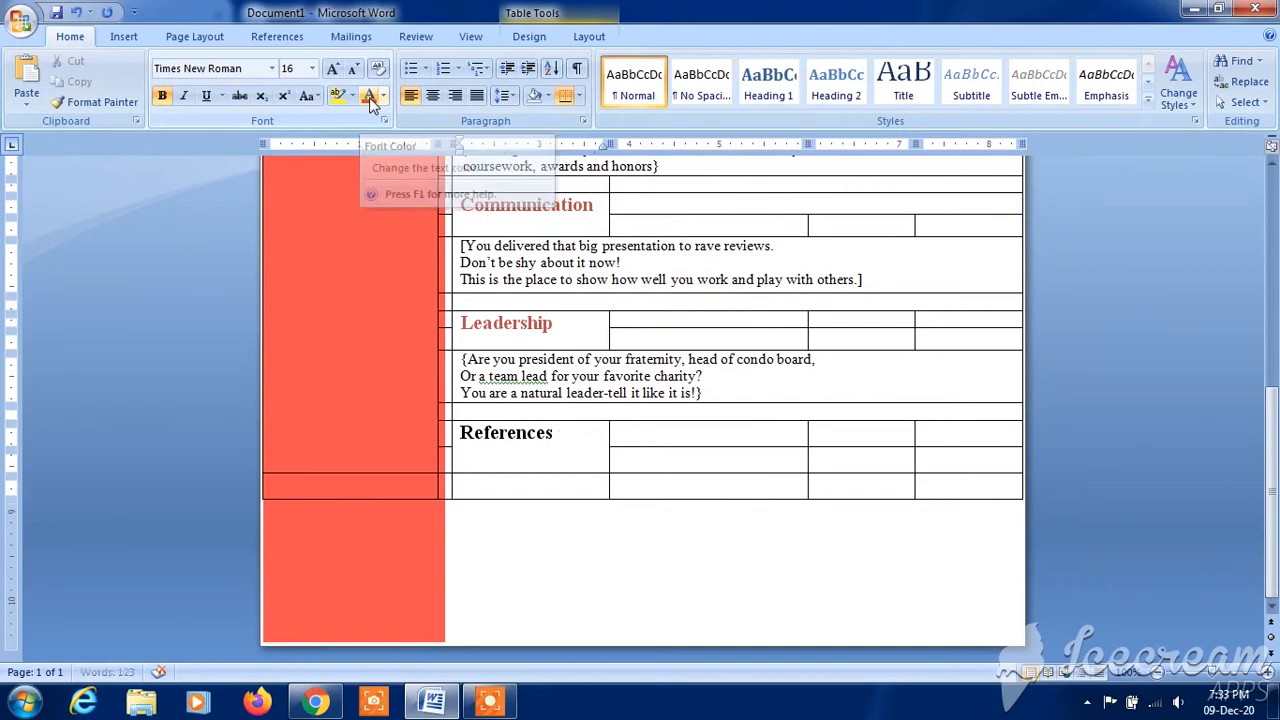
left_click_drag(562, 436, 516, 440)
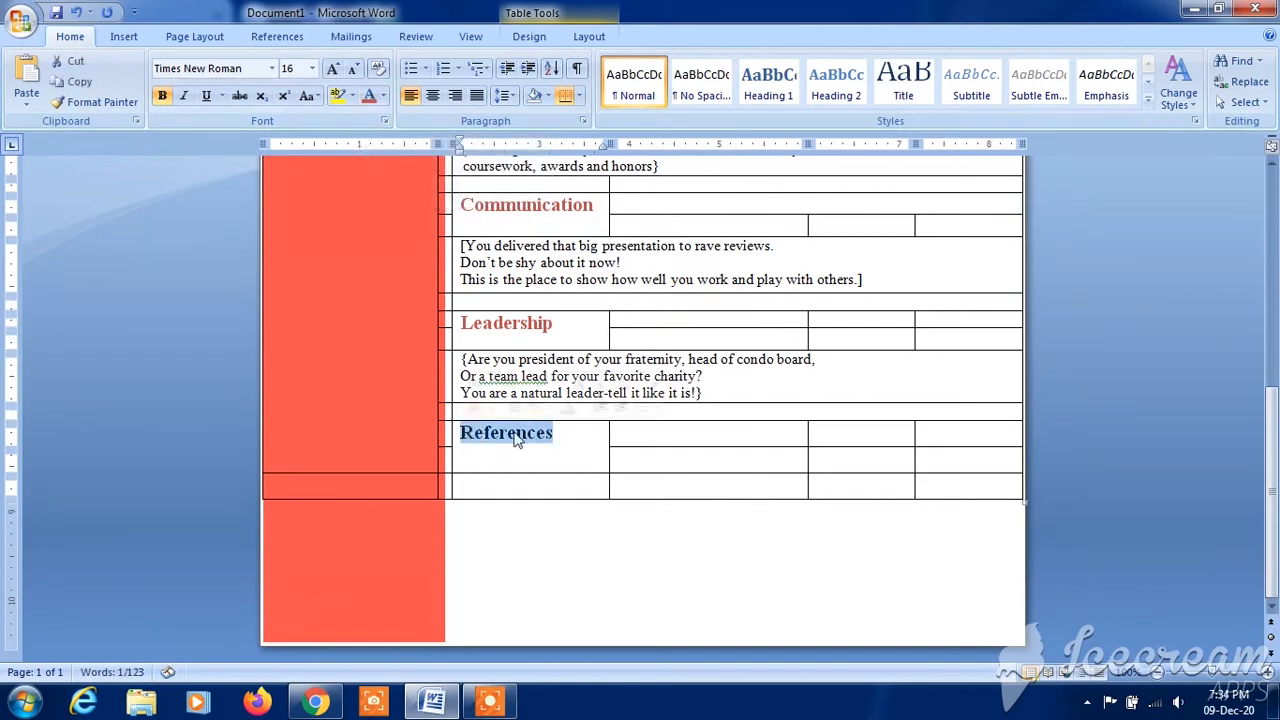
left_click(582, 447)
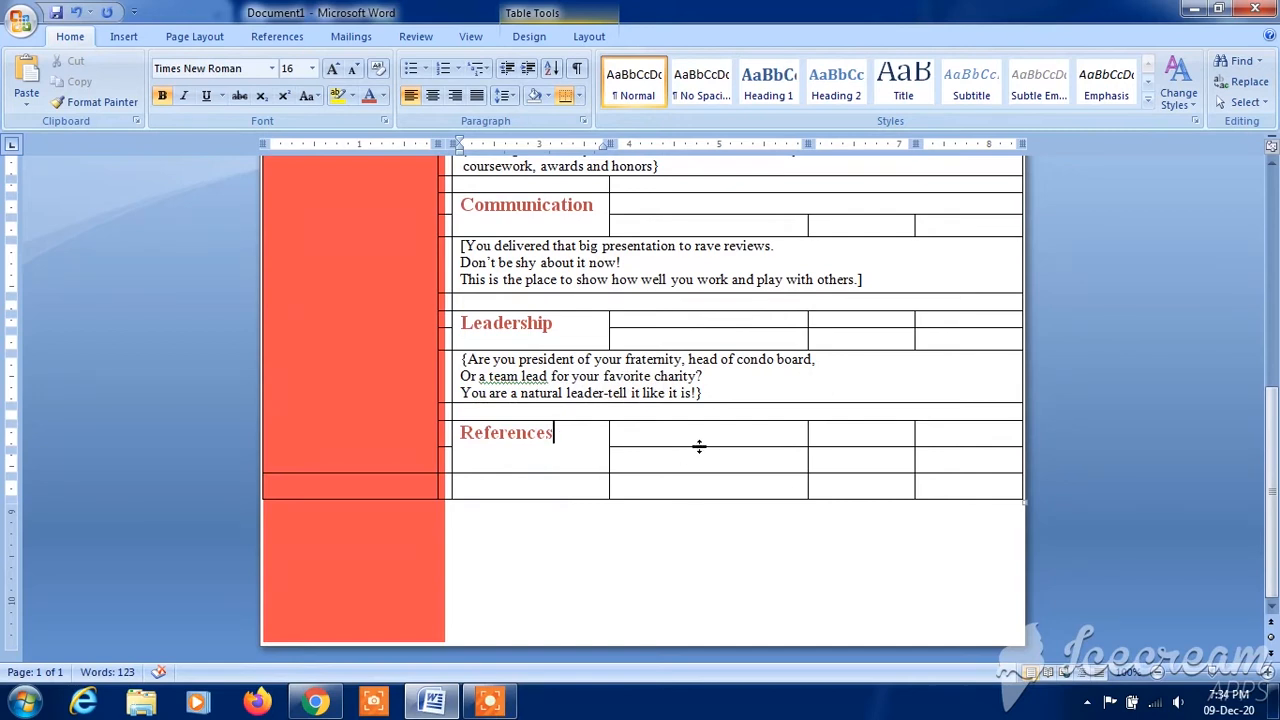
- Shrink both rows beside the References heading and merge the three cells of each row into one
mouse_move(708, 446)
left_mouse_down()
mouse_move(711, 431)
mouse_move(710, 452)
left_mouse_up()
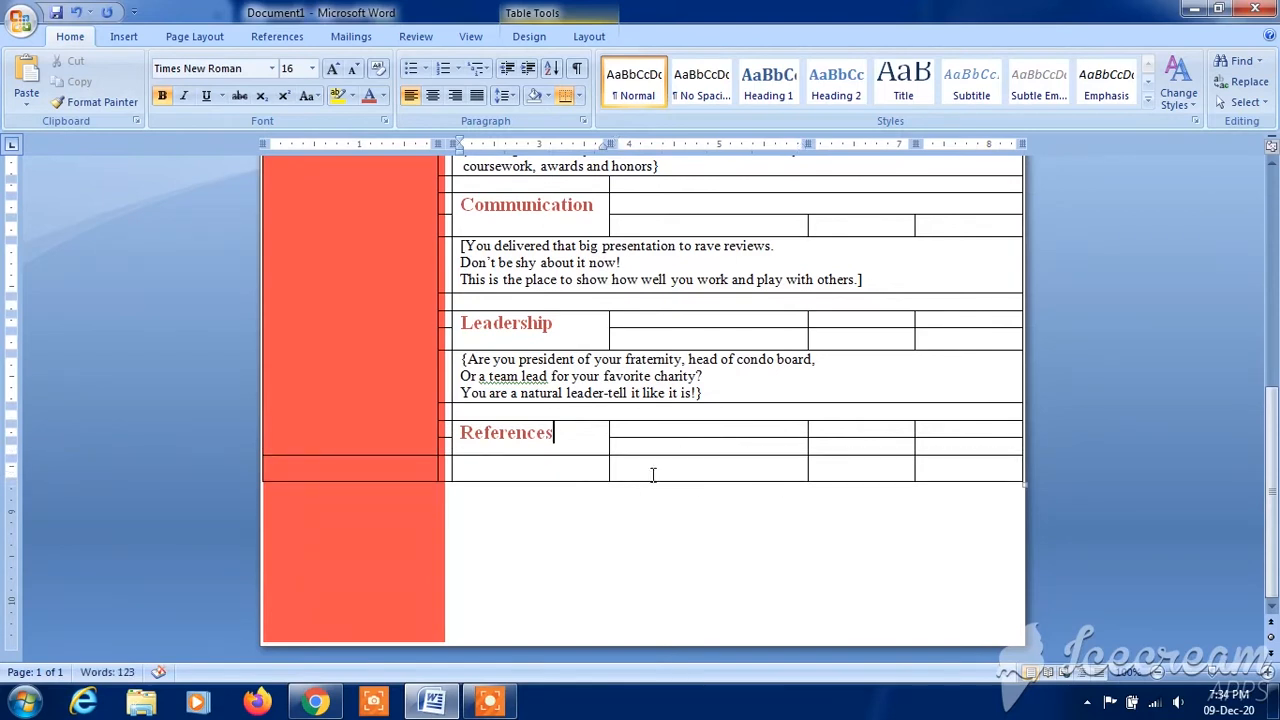
left_click_drag(732, 432, 920, 423)
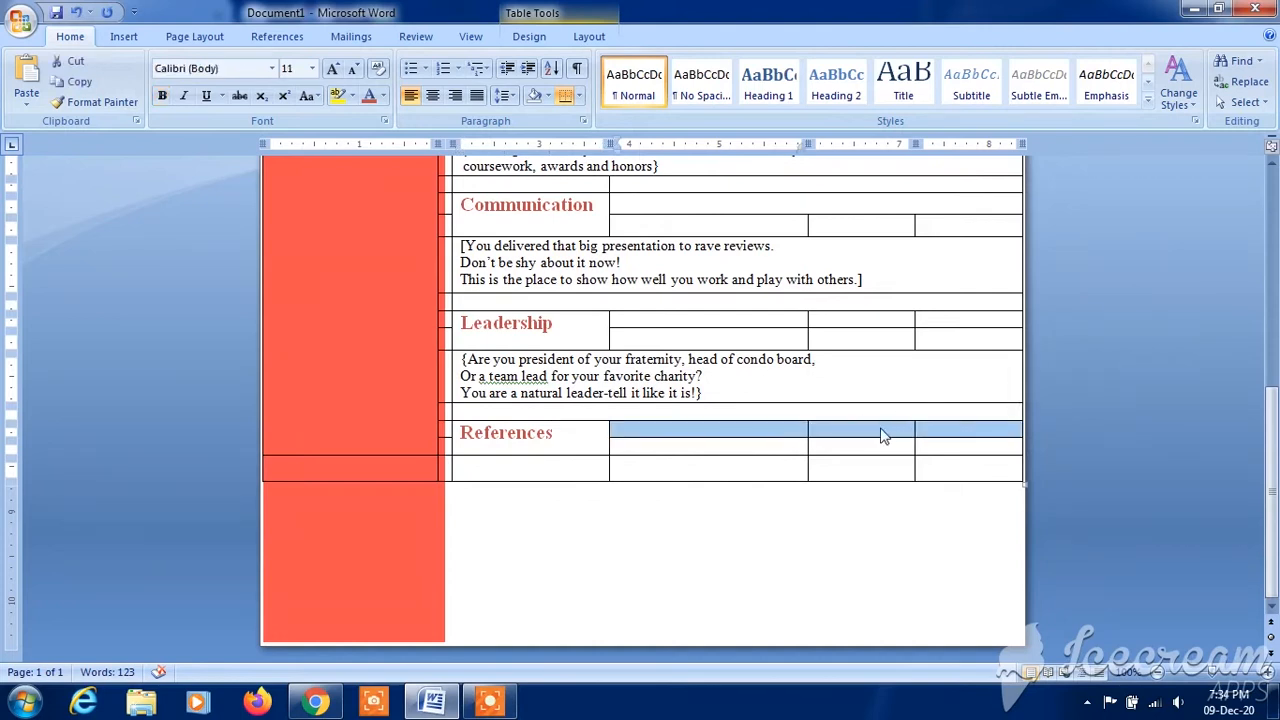
right_click(879, 430)
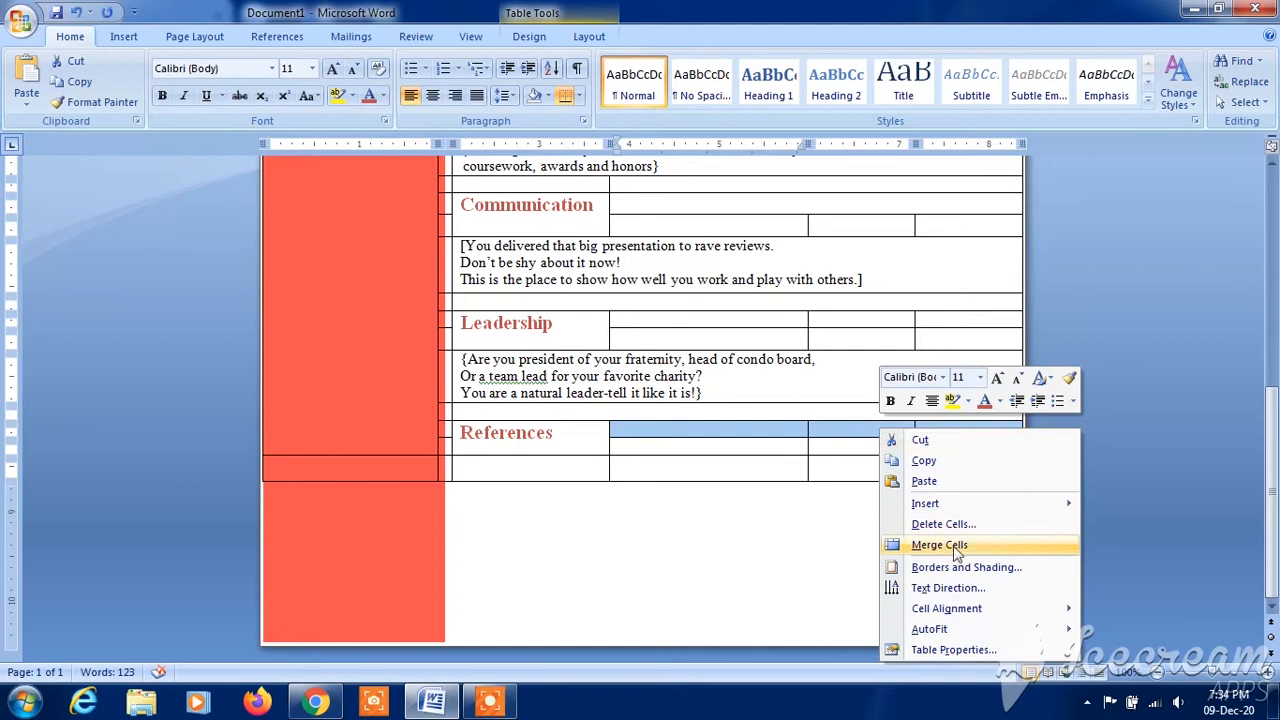
left_click(950, 545)
left_click(775, 450)
left_click_drag(620, 446, 920, 448)
right_click(922, 452)
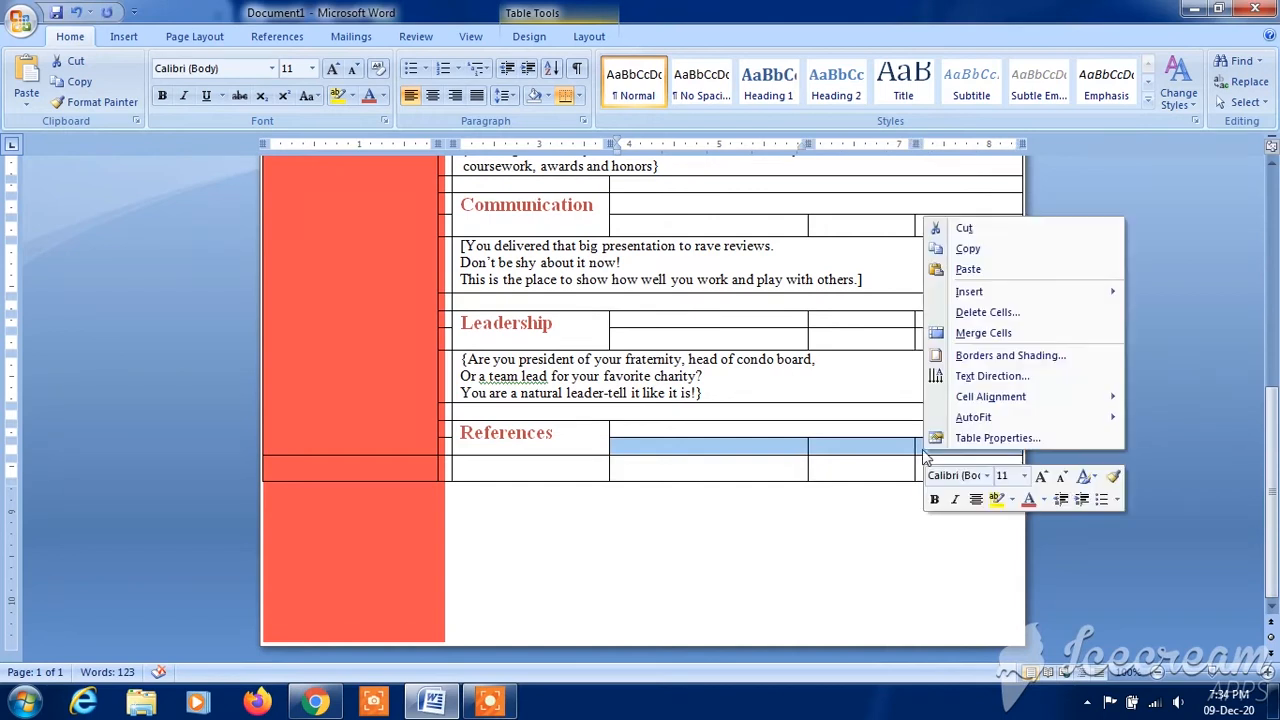
left_click(984, 333)
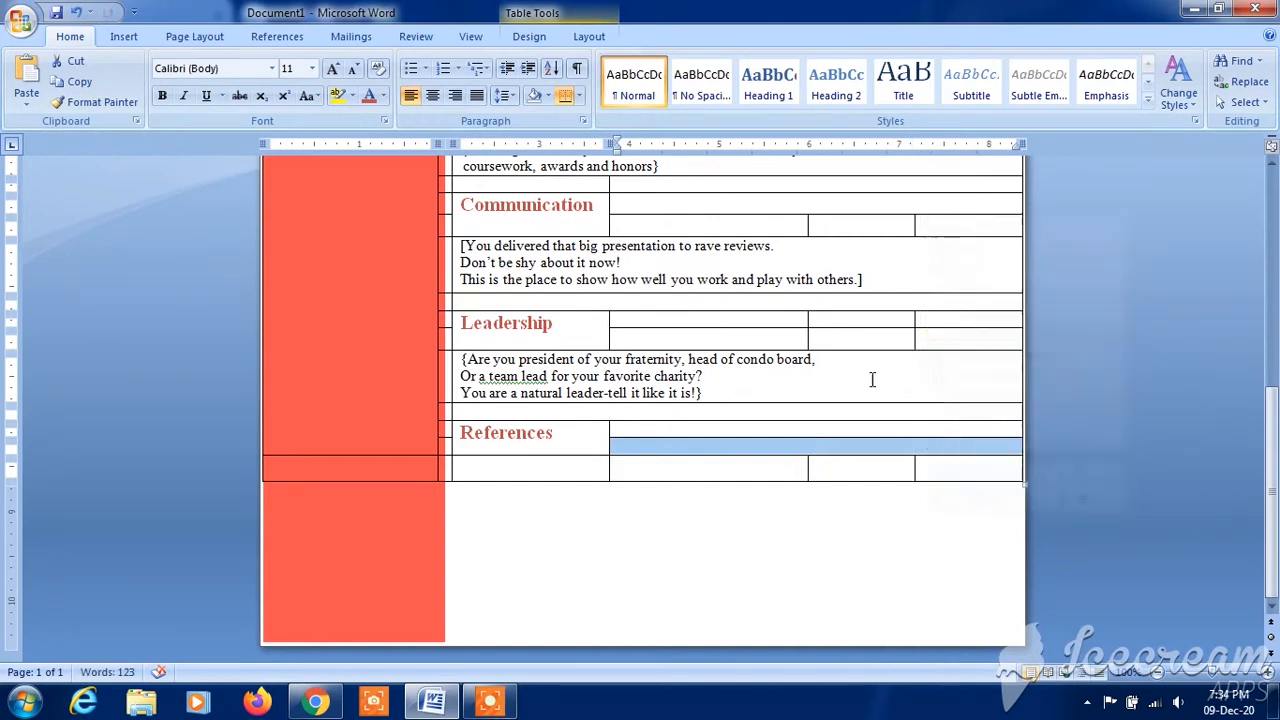
left_click(805, 460)
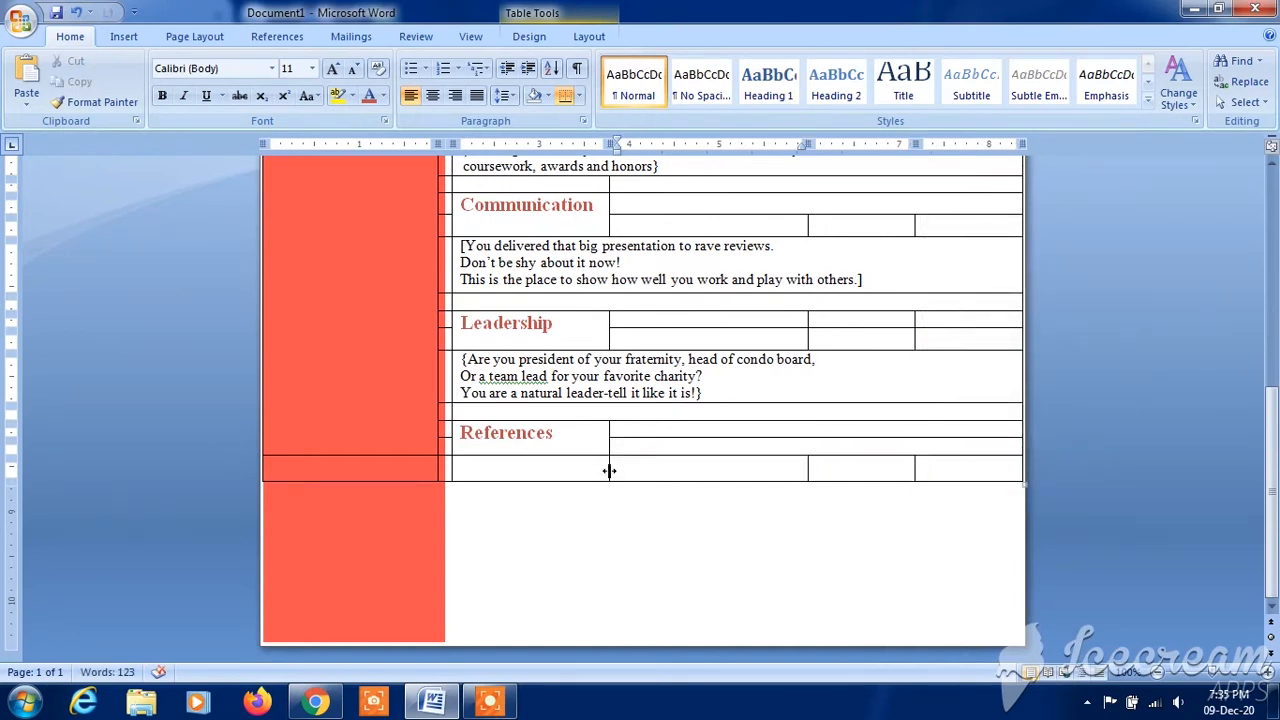
- Merge the four white cells of the row below the References heading into one
left_click_drag(587, 470, 960, 480)
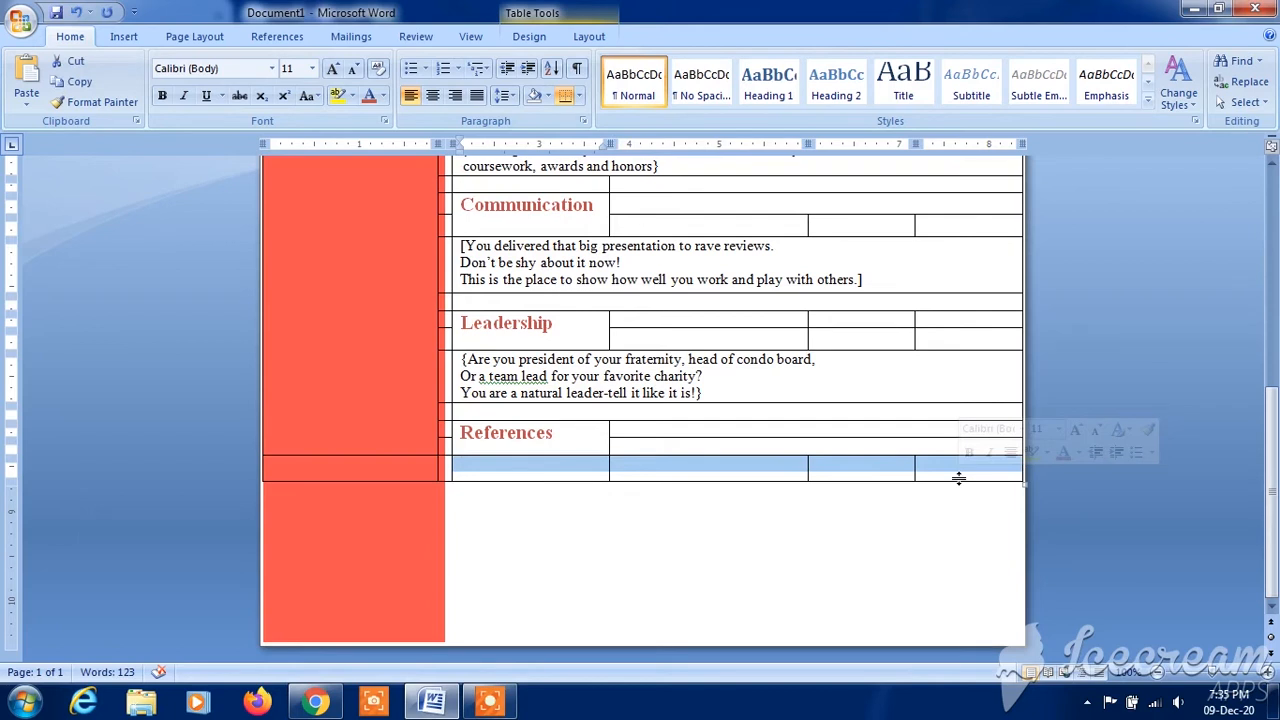
right_click(895, 473)
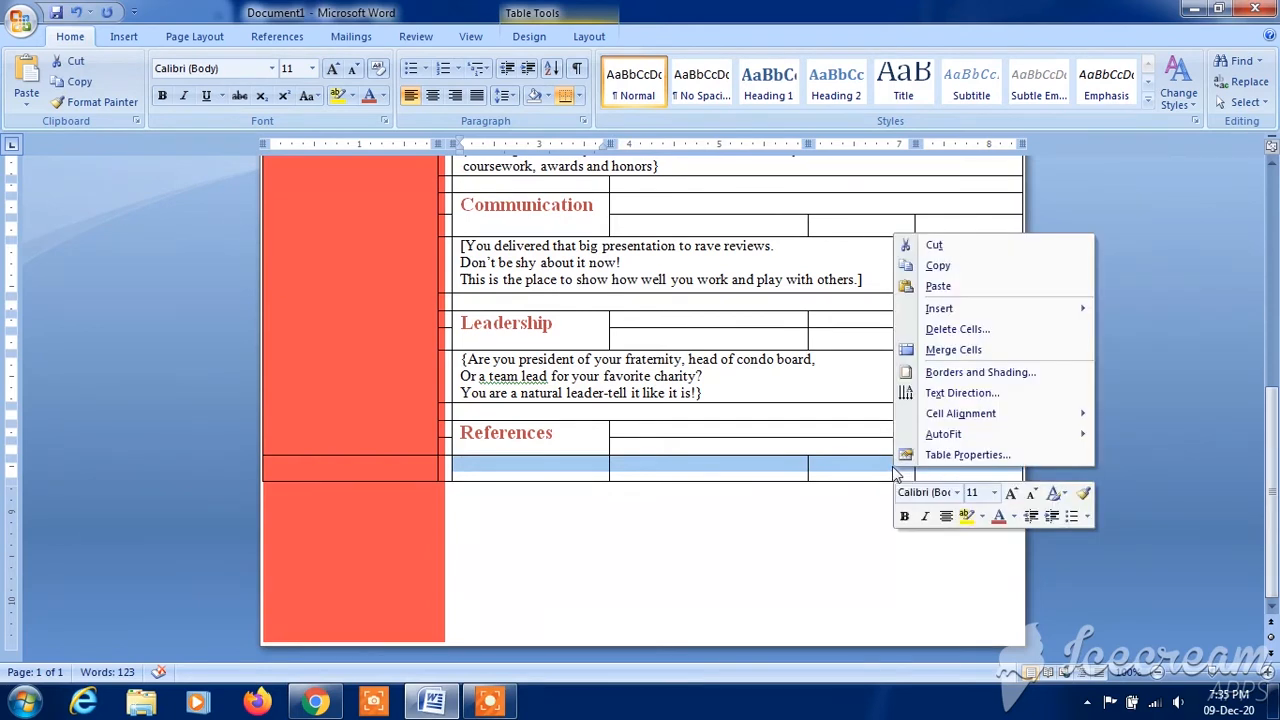
left_click(982, 350)
- Add the placeholder "{Available on request}" in 12-point Times New Roman to the merged cell below the References heading
left_click(678, 468)
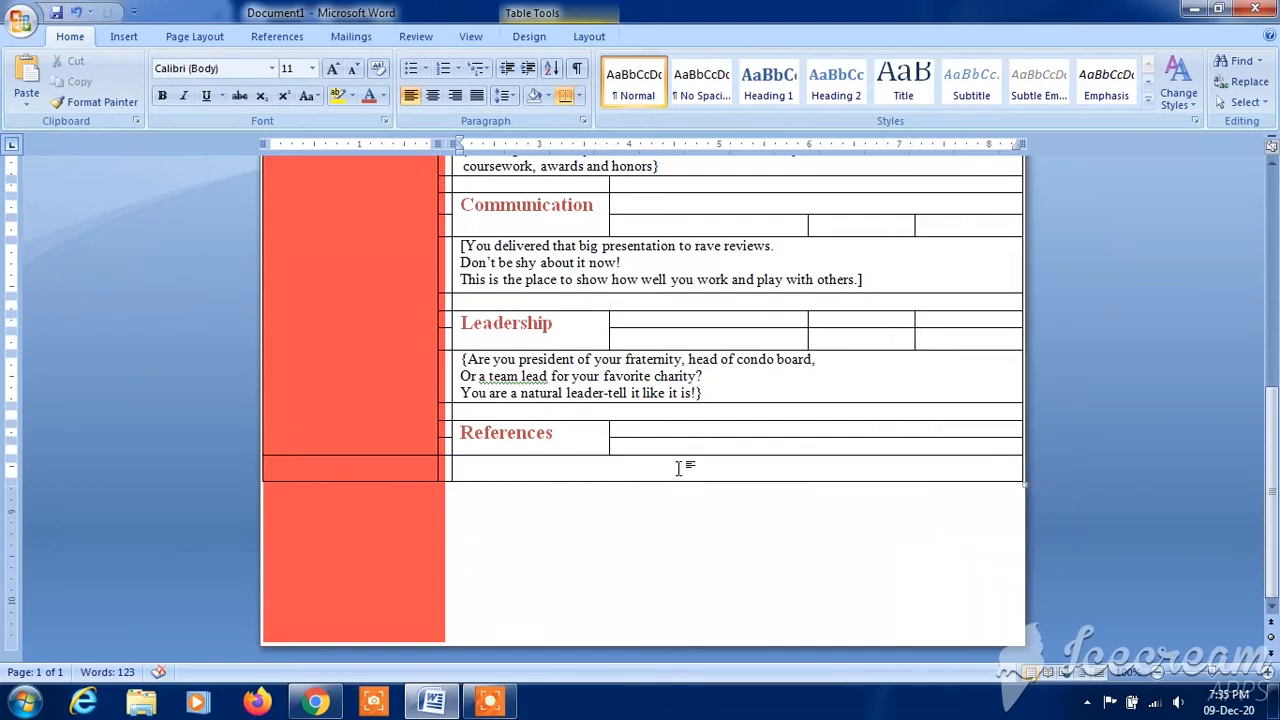
type("{}")
key("ctrl+v")
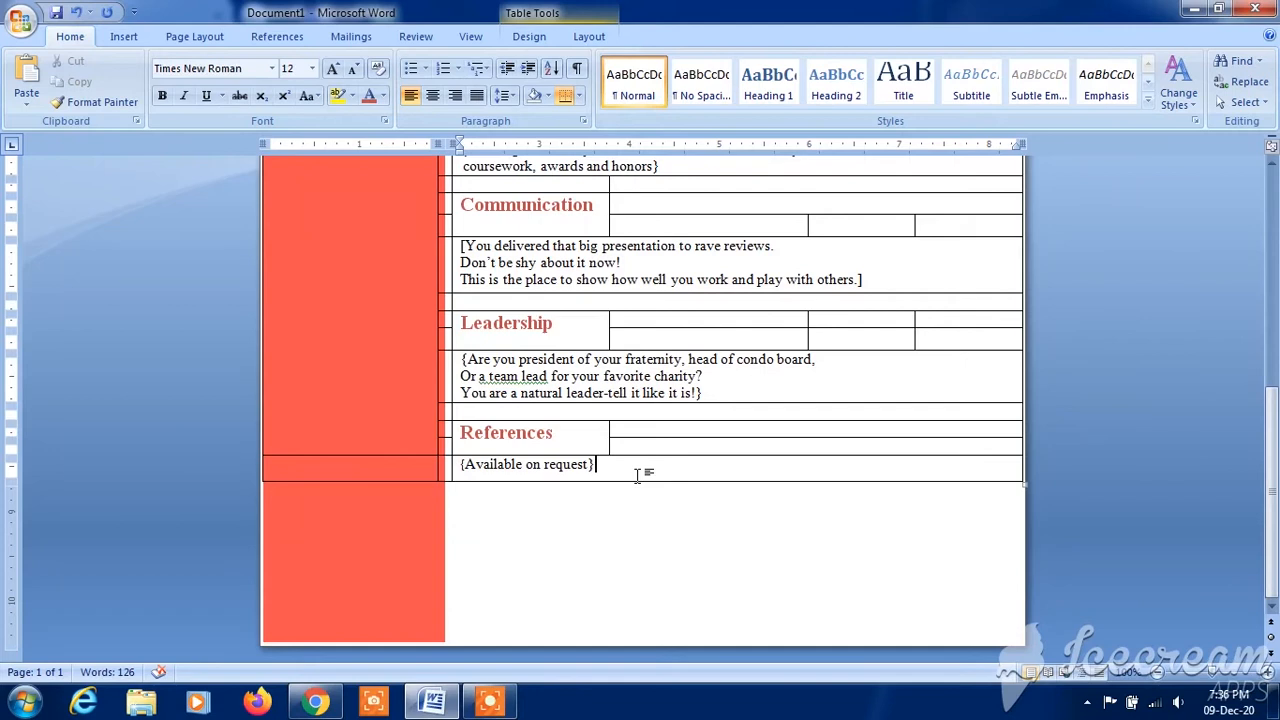
- Select the Experience heading cell and open its cell alignment options
scroll(637, 476, "up", 10)
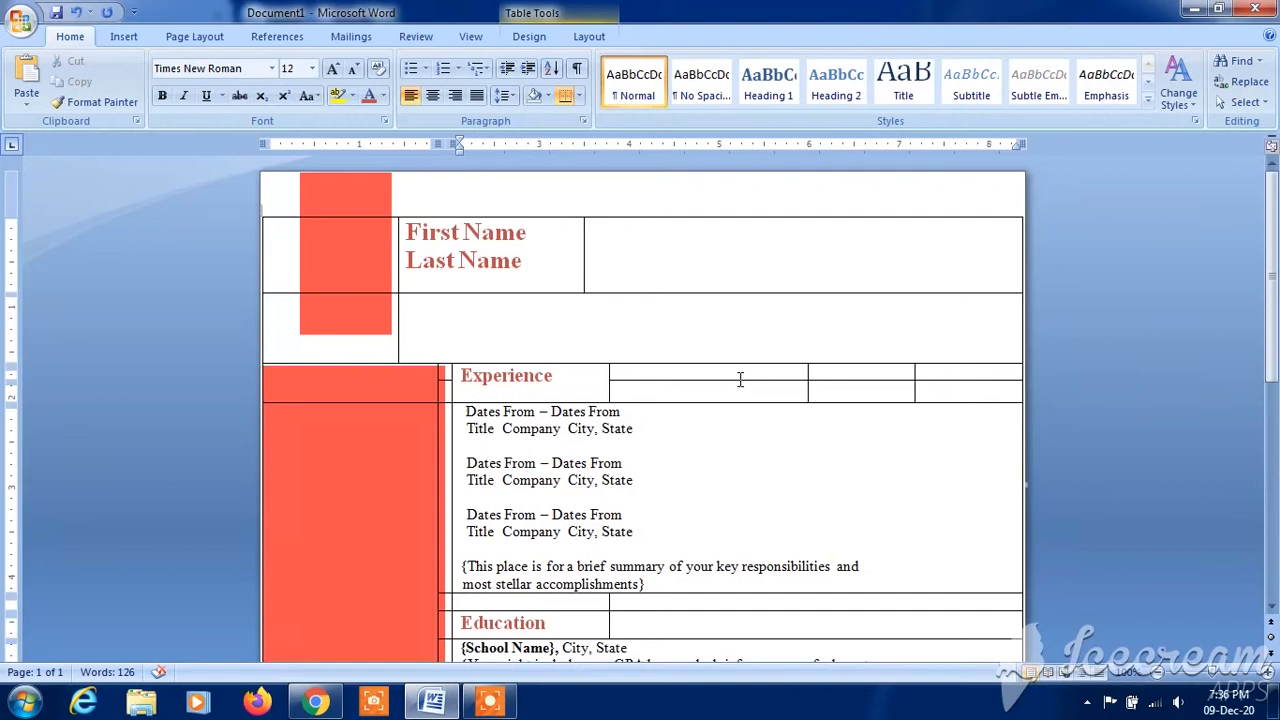
left_click(560, 379)
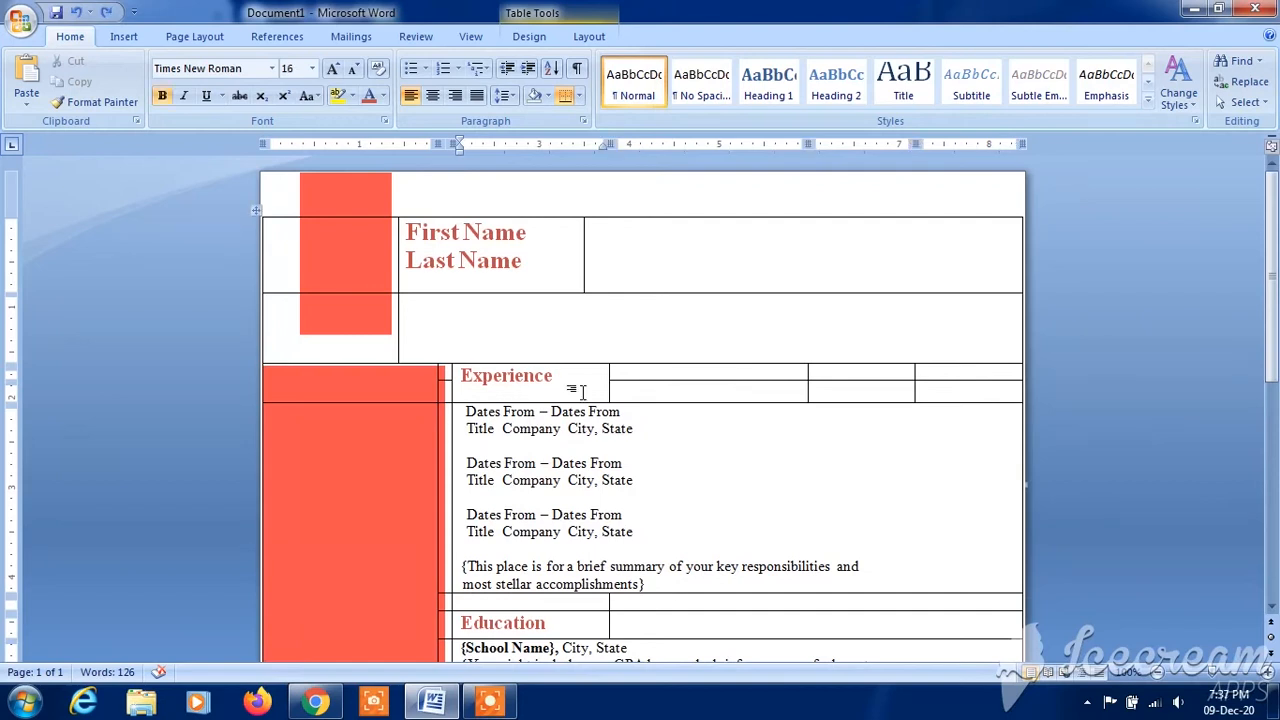
left_click(451, 376)
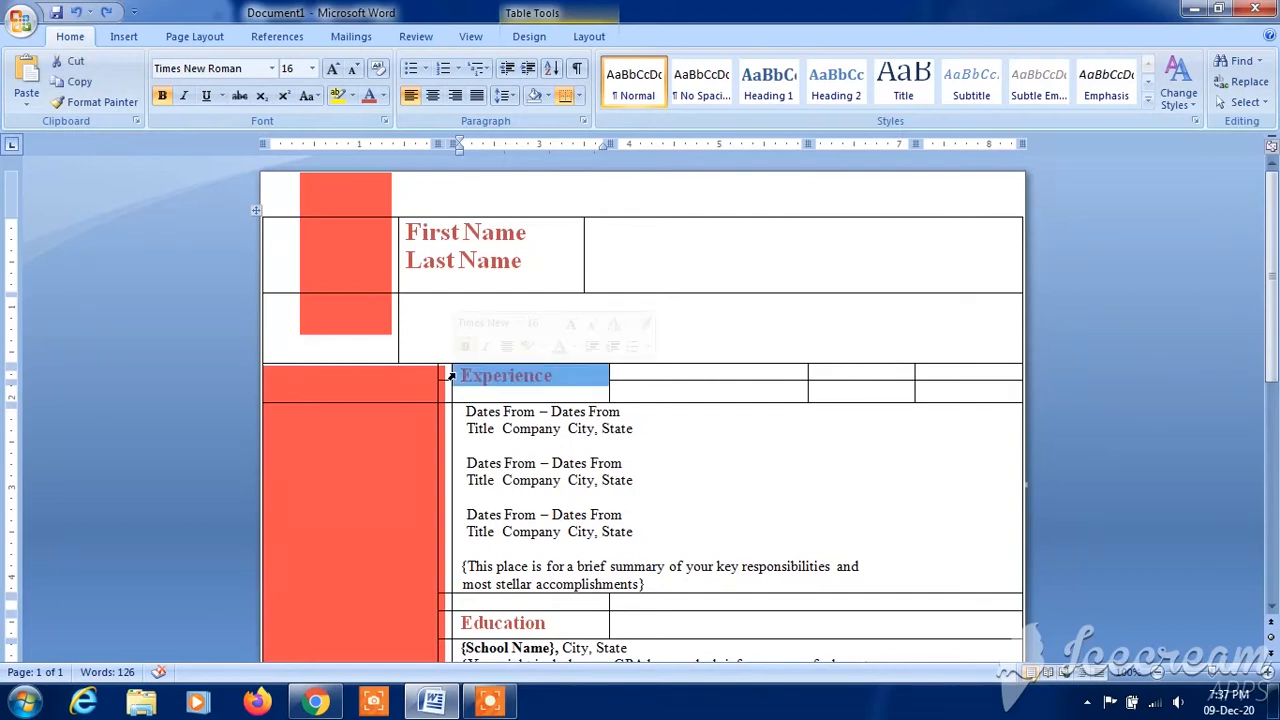
right_click(500, 379)
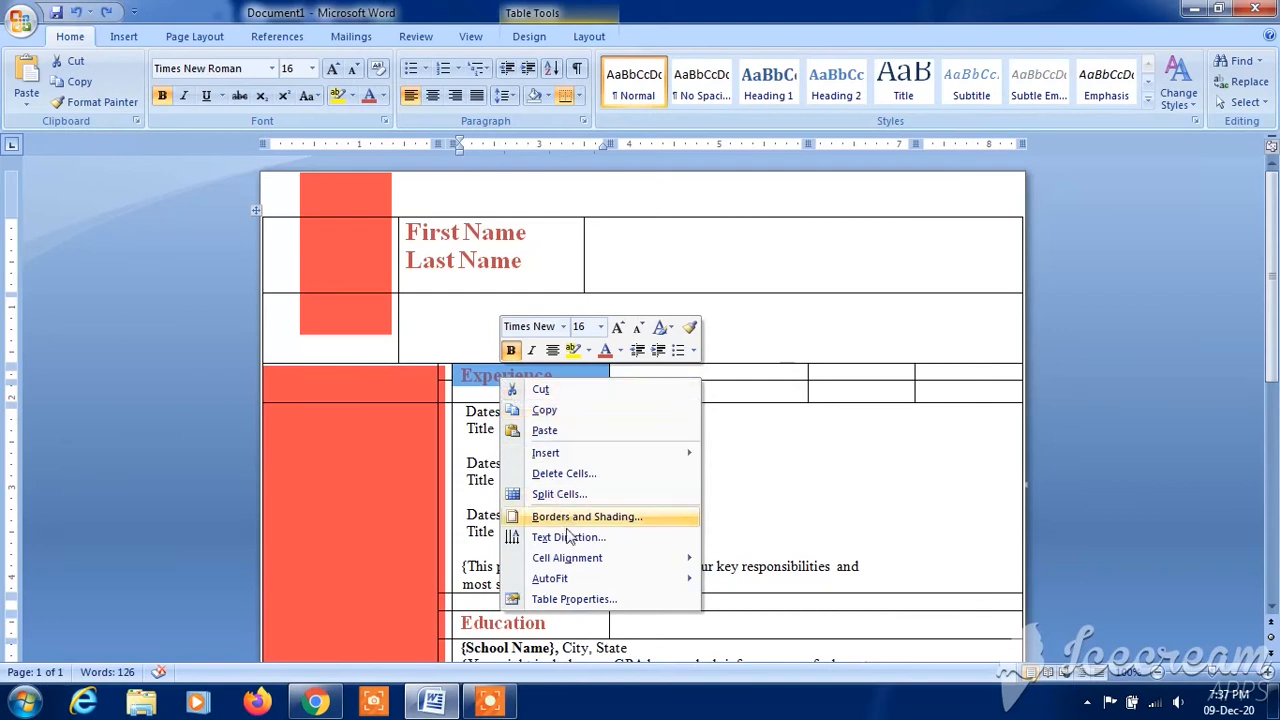
mouse_move(572, 563)
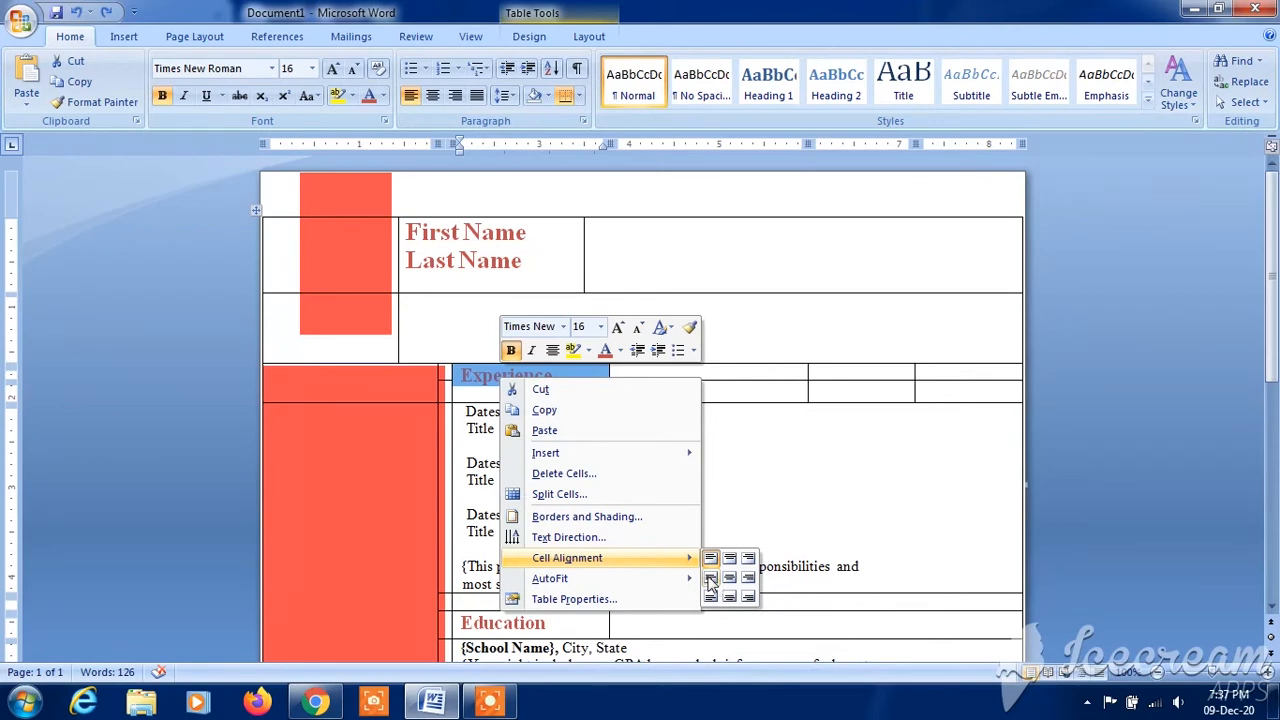
- Align the text in the Experience and Education heading cells to centre left
left_click(711, 580)
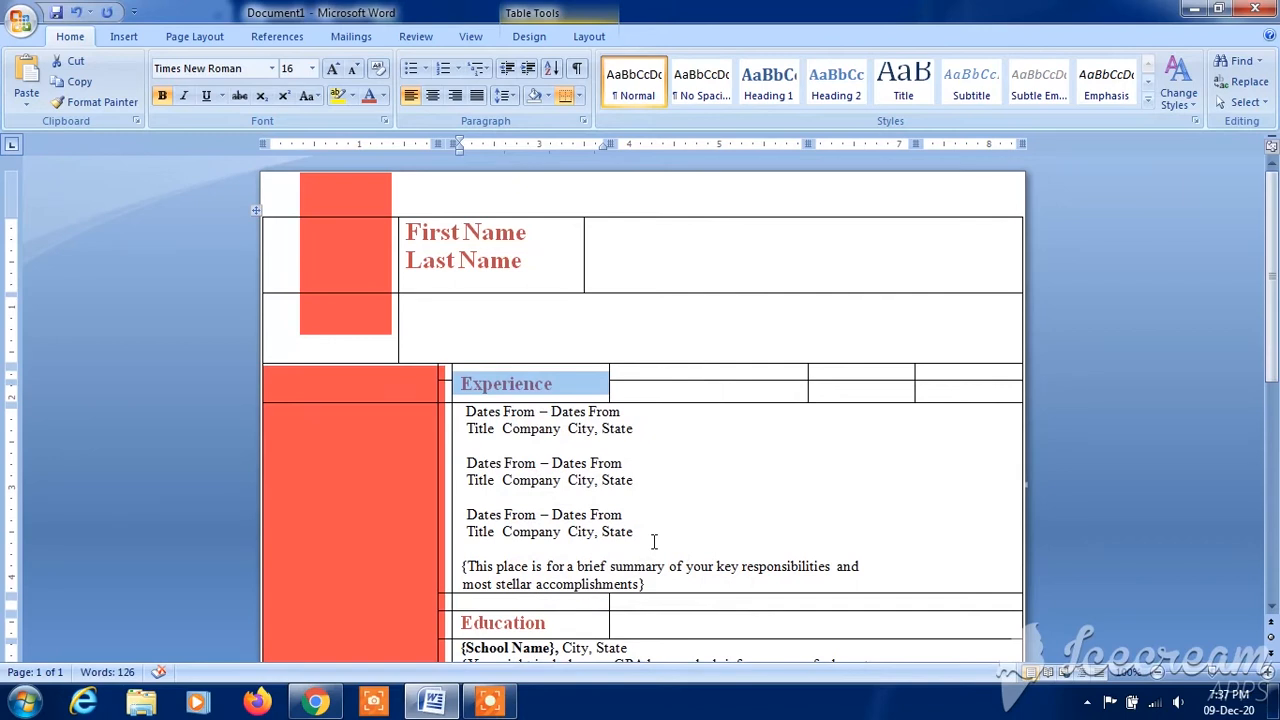
left_click(754, 491)
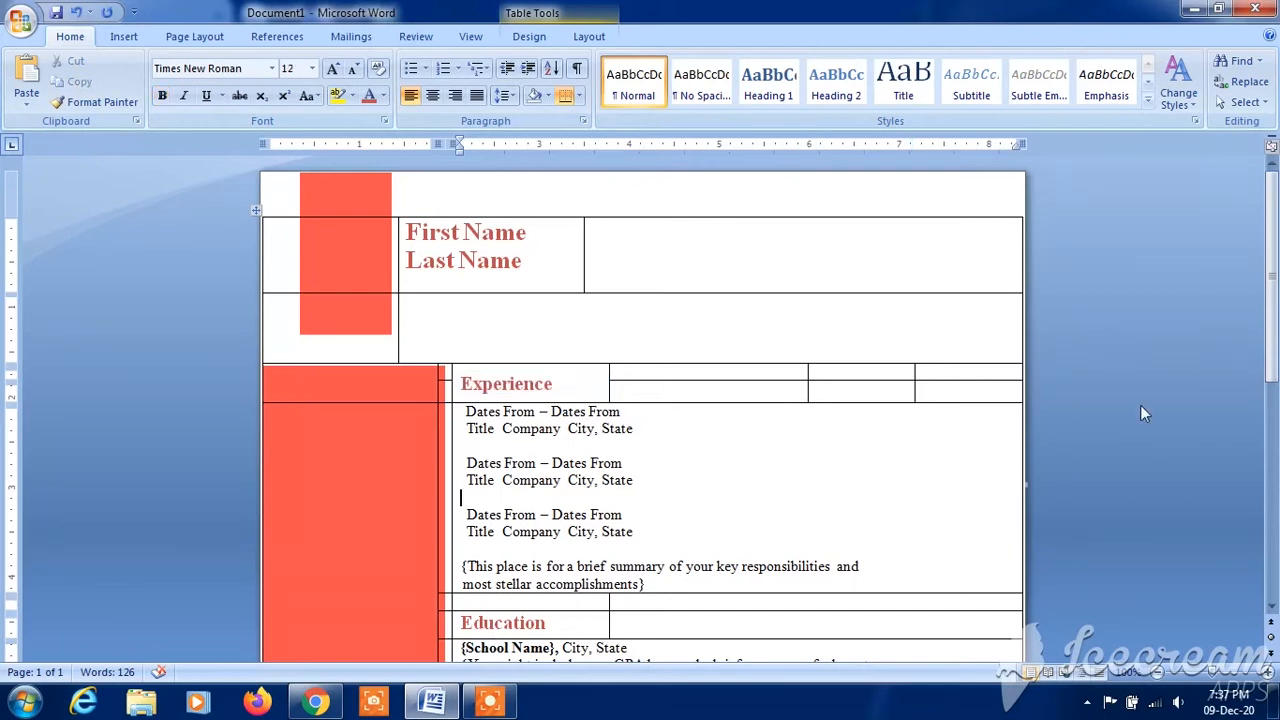
scroll(888, 370, "down", 4)
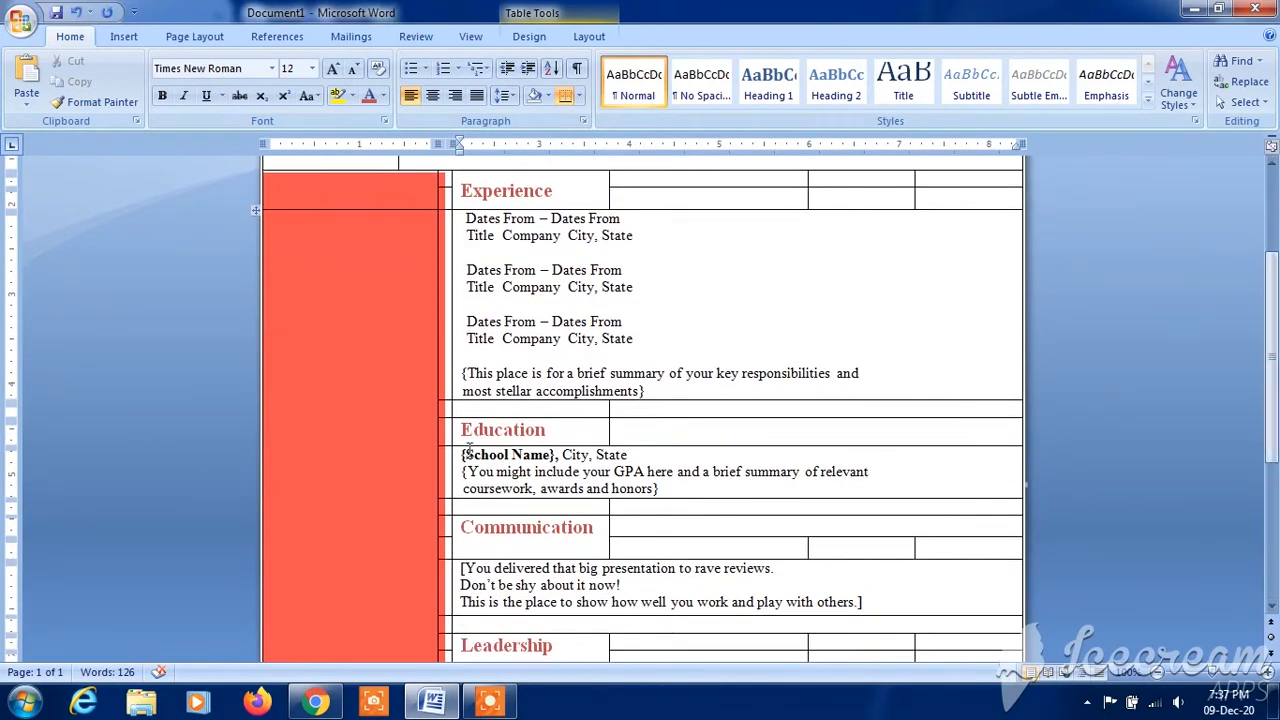
left_click(452, 434)
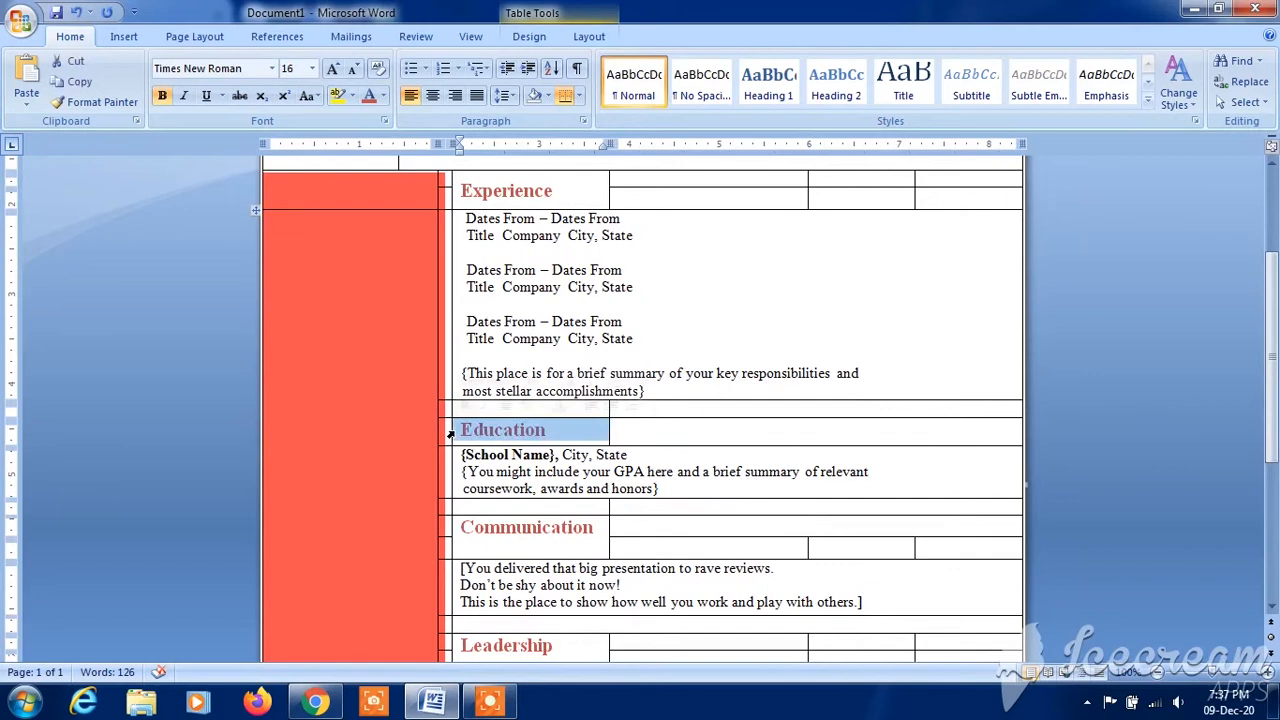
right_click(483, 432)
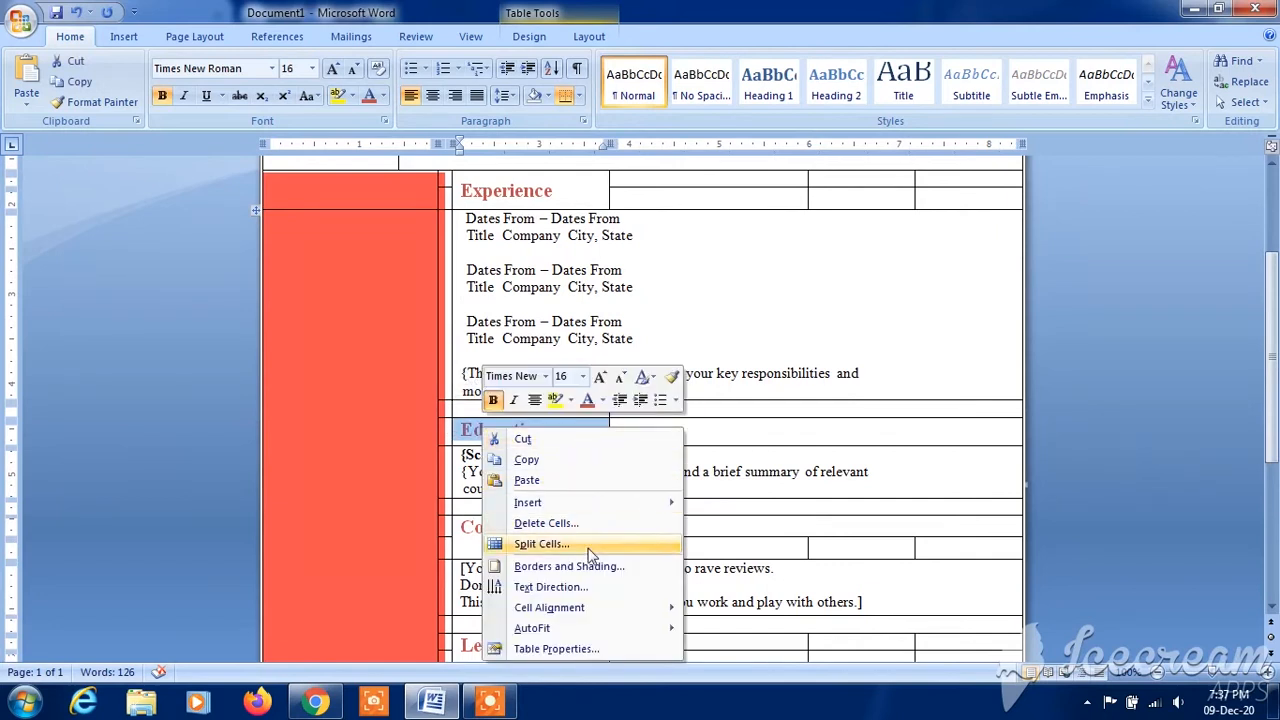
mouse_move(588, 608)
left_click(692, 627)
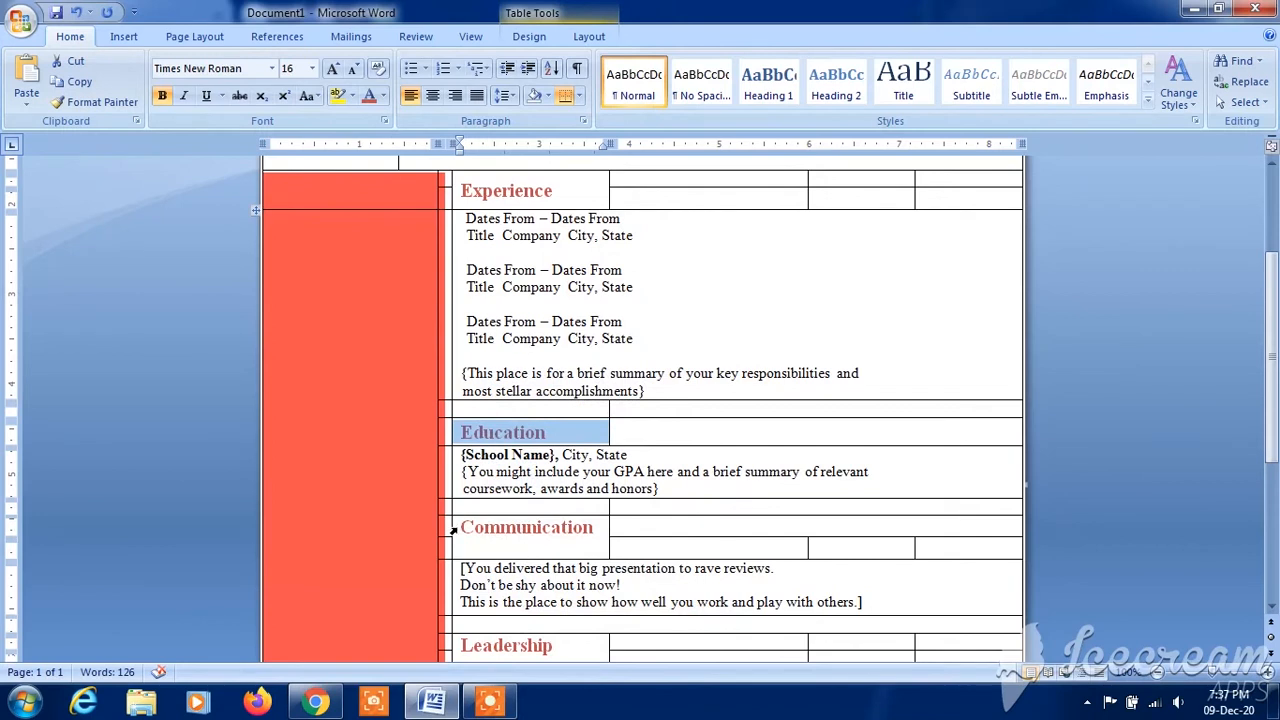
- Align the text in the Communication and Leadership heading cells to centre left
left_click(452, 531)
right_click(467, 533)
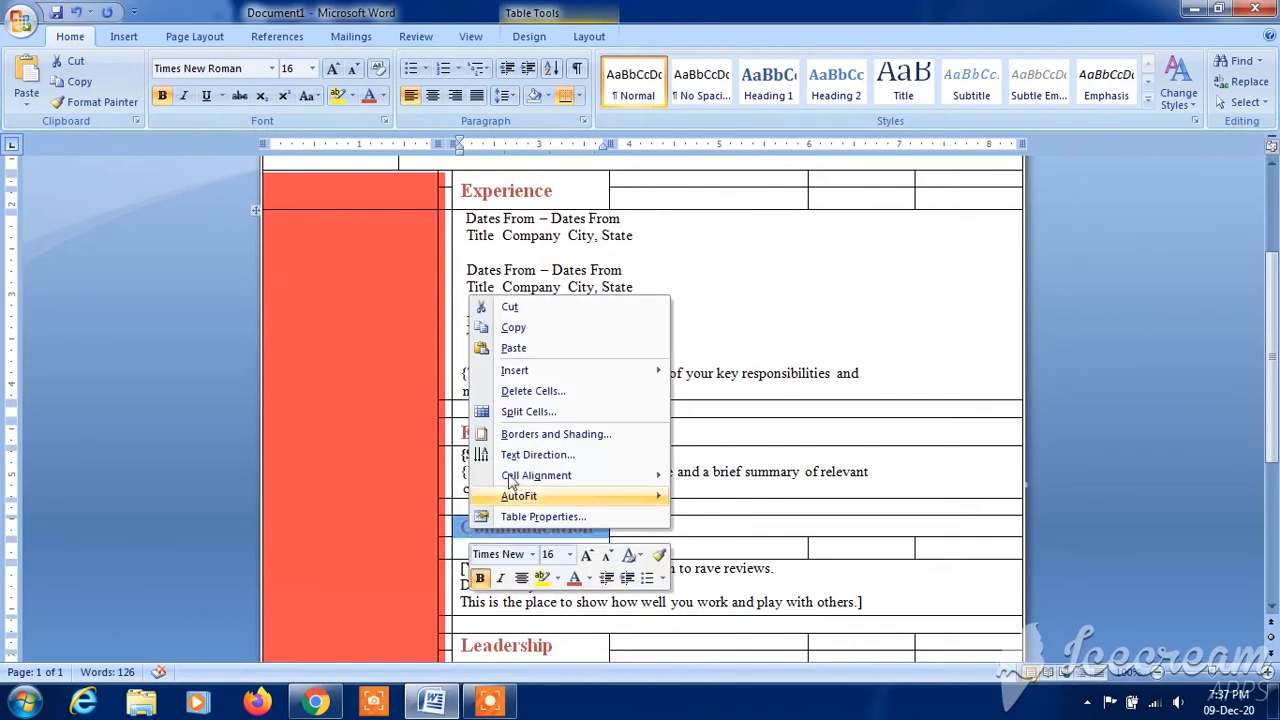
mouse_move(555, 478)
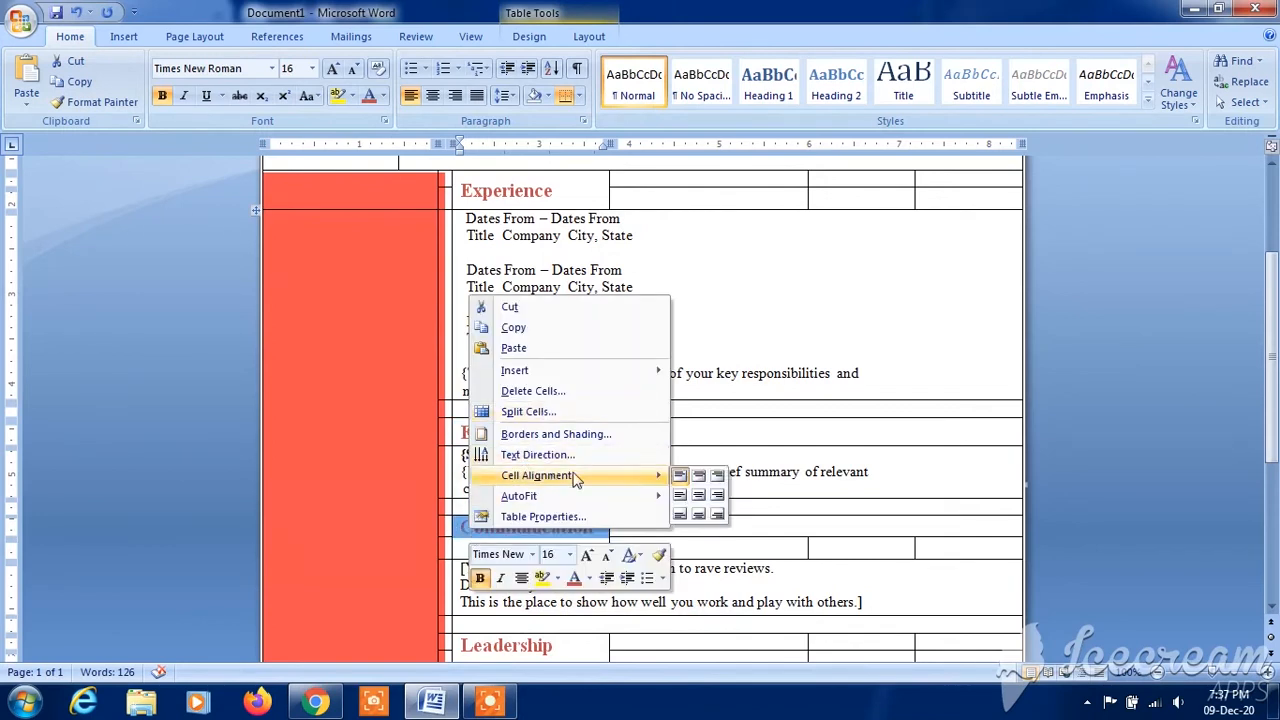
left_click(680, 495)
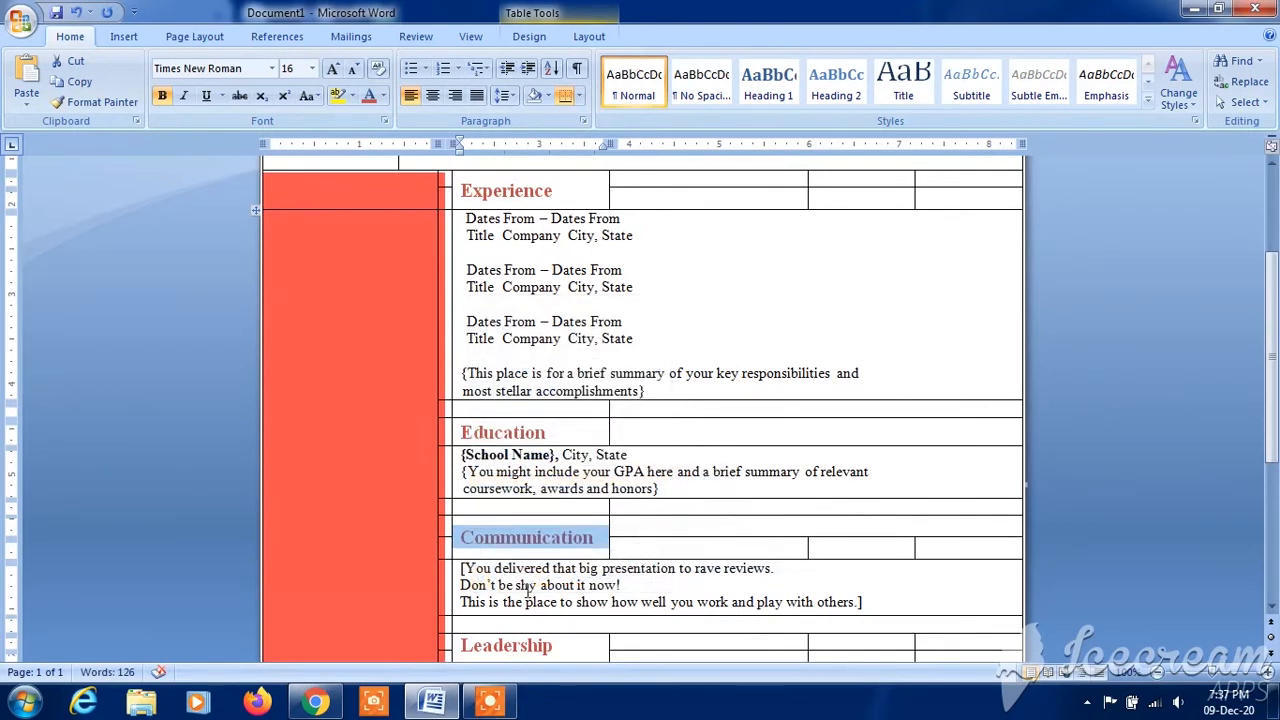
left_click_drag(1271, 310, 1271, 402)
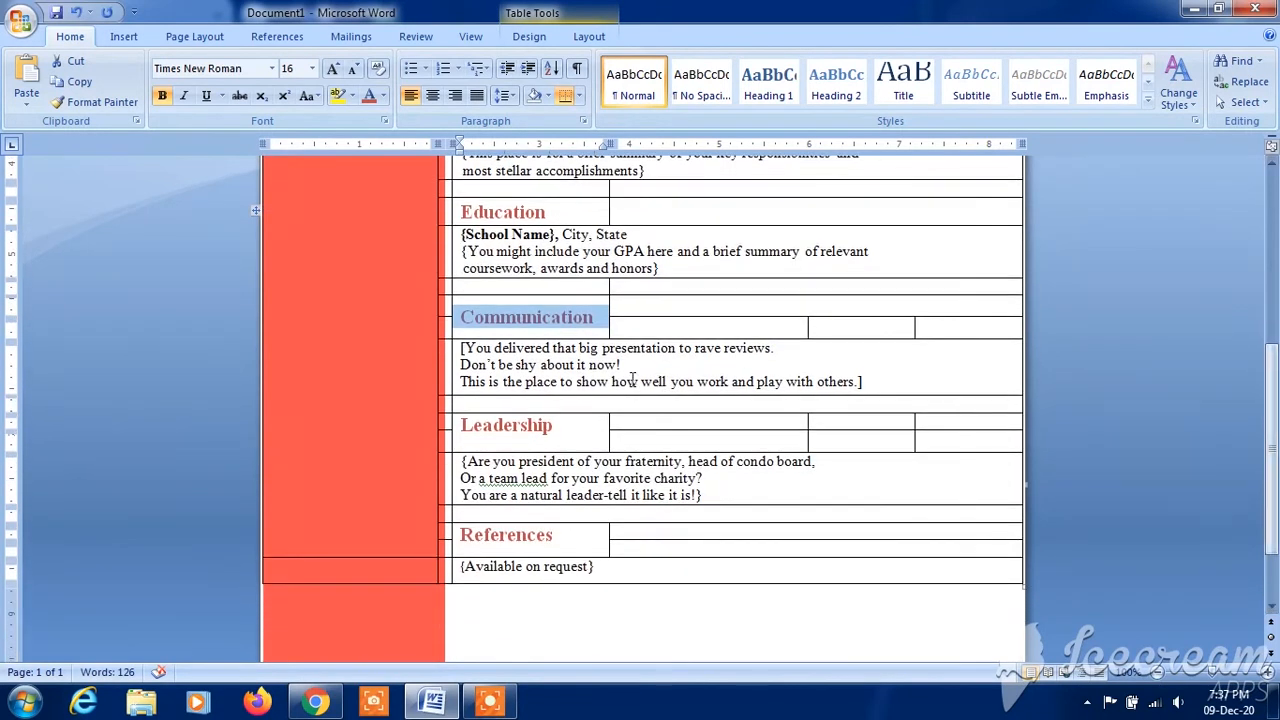
left_click(455, 428)
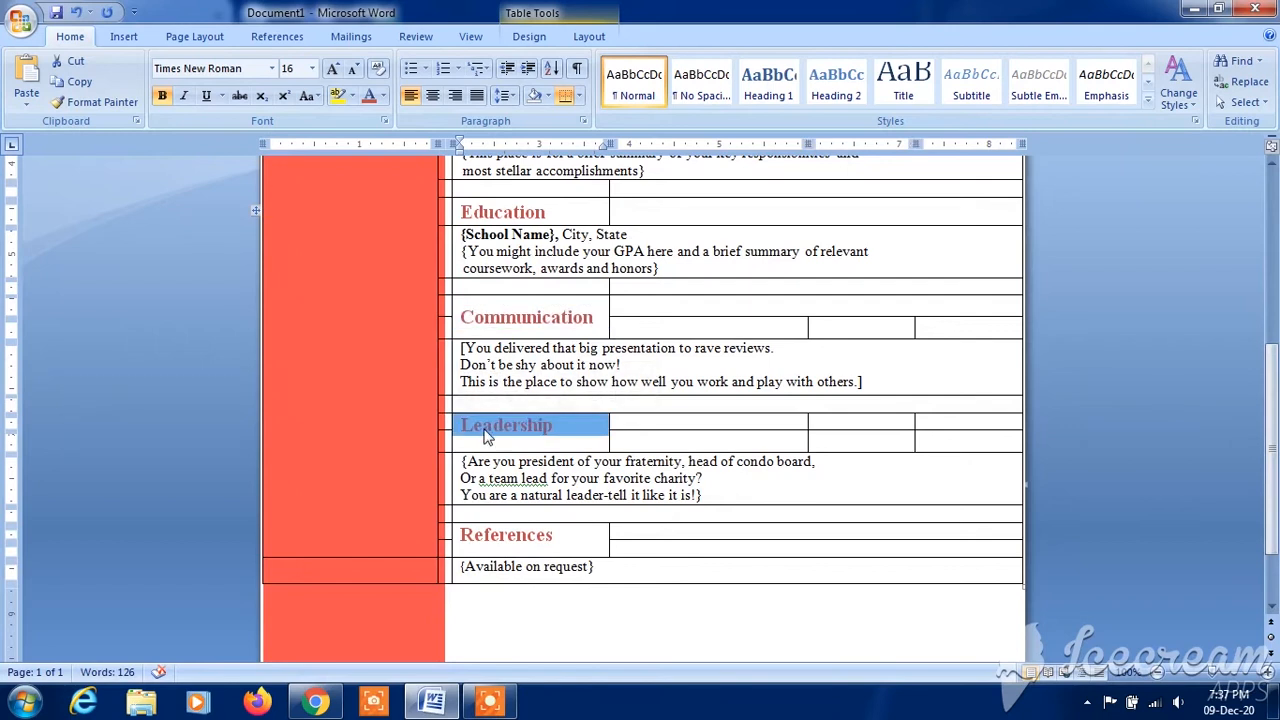
right_click(474, 440)
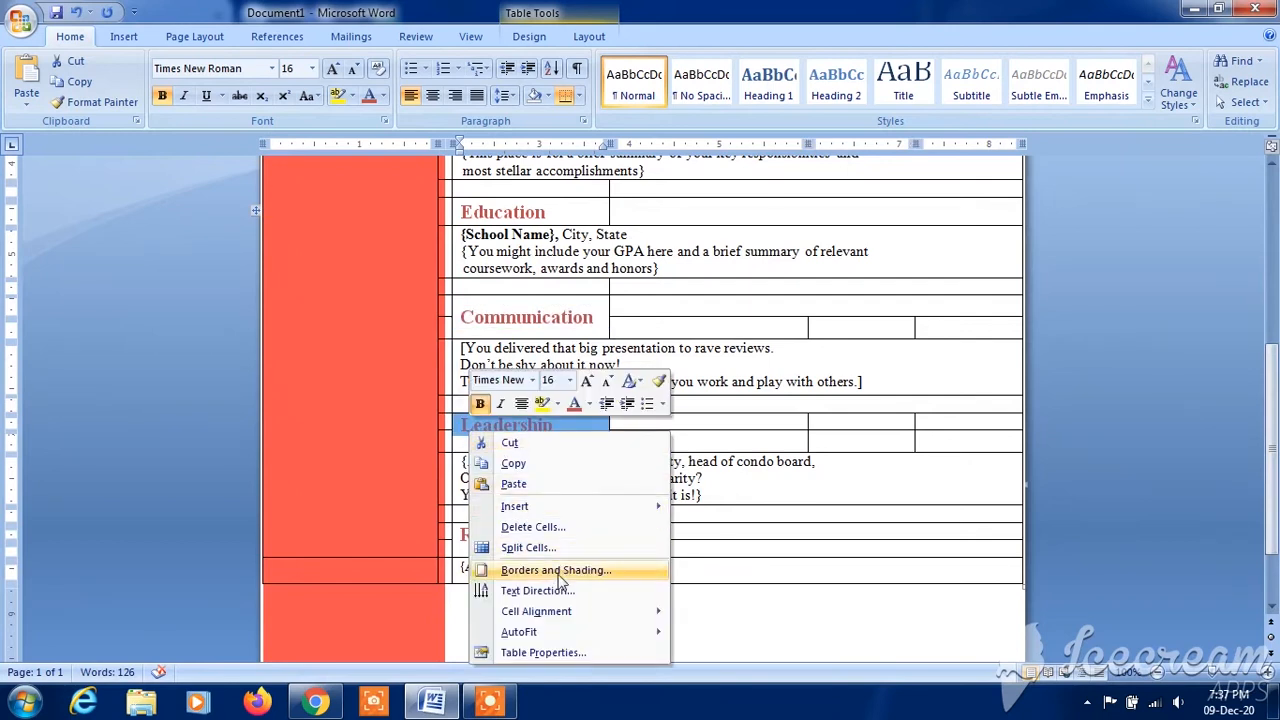
mouse_move(557, 616)
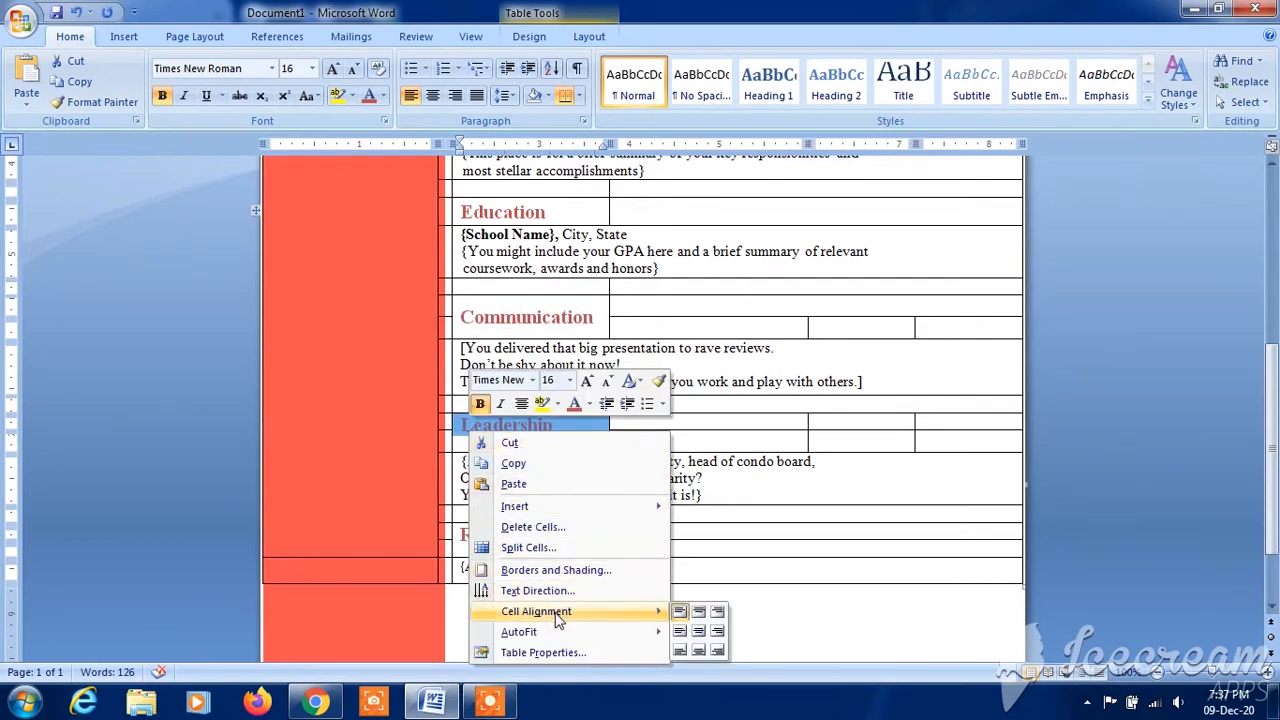
left_click(679, 630)
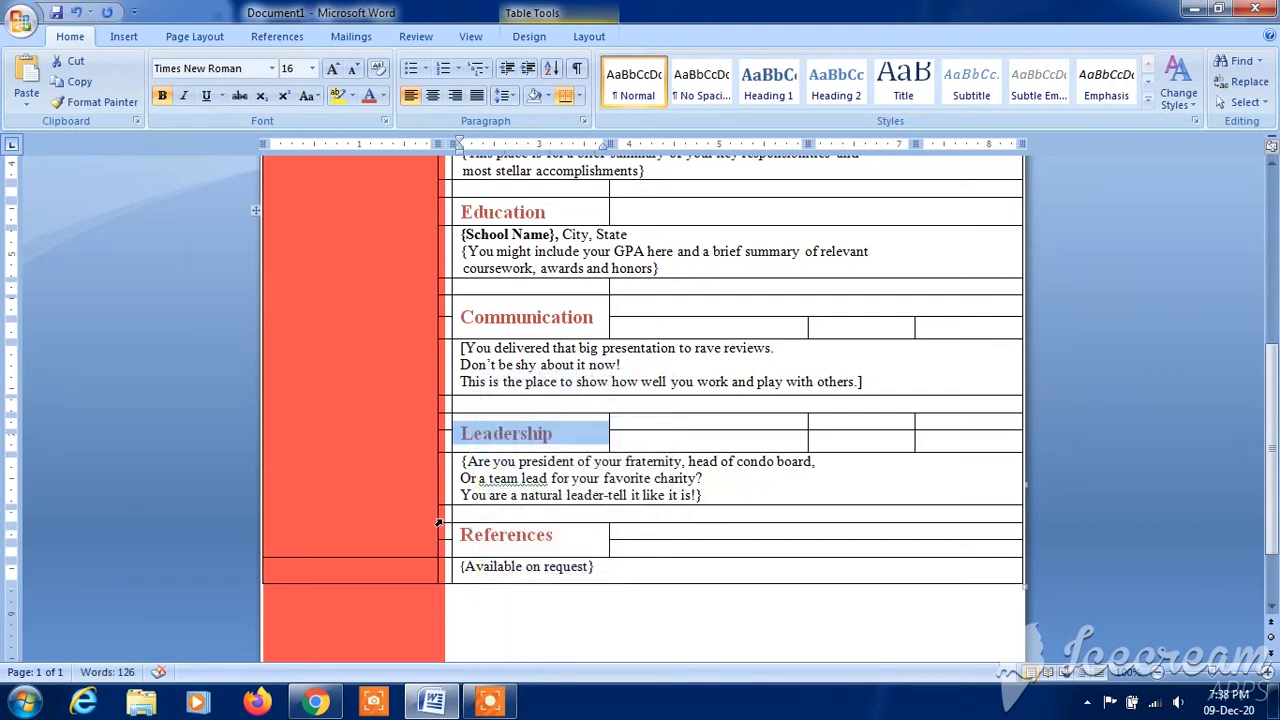
- Align the text in the References heading cell to centre left
left_click(451, 540)
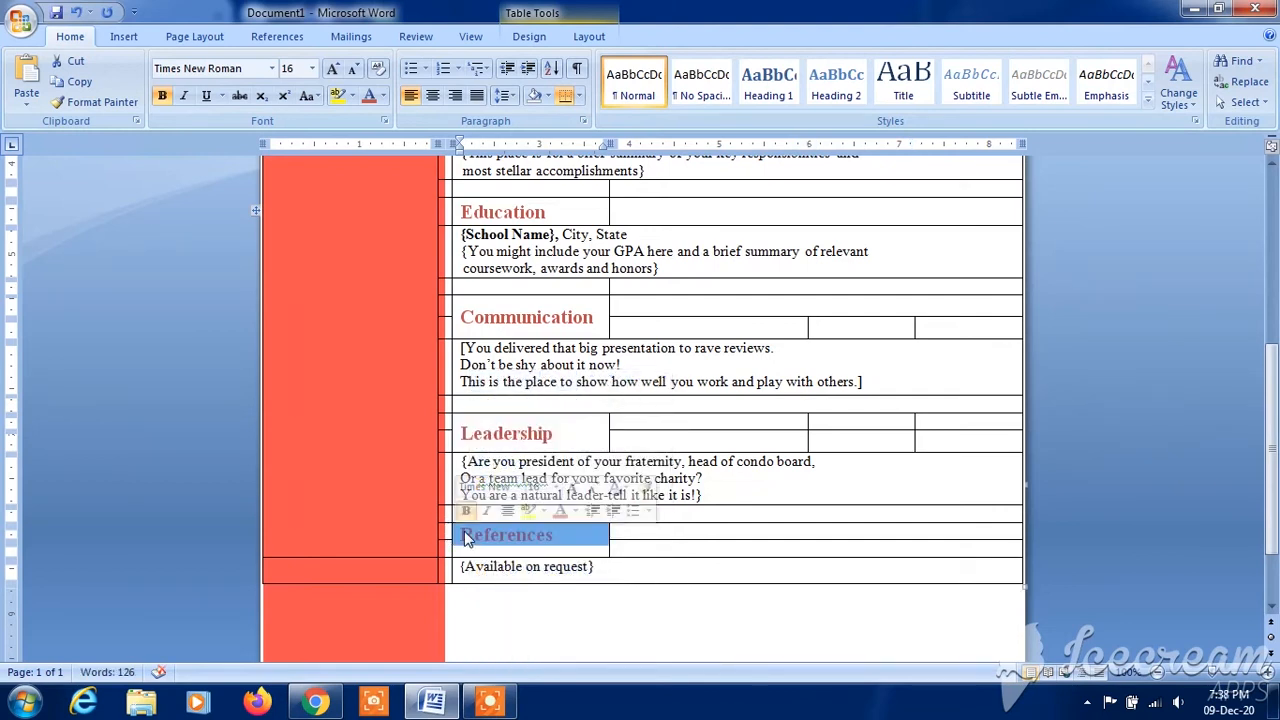
right_click(480, 545)
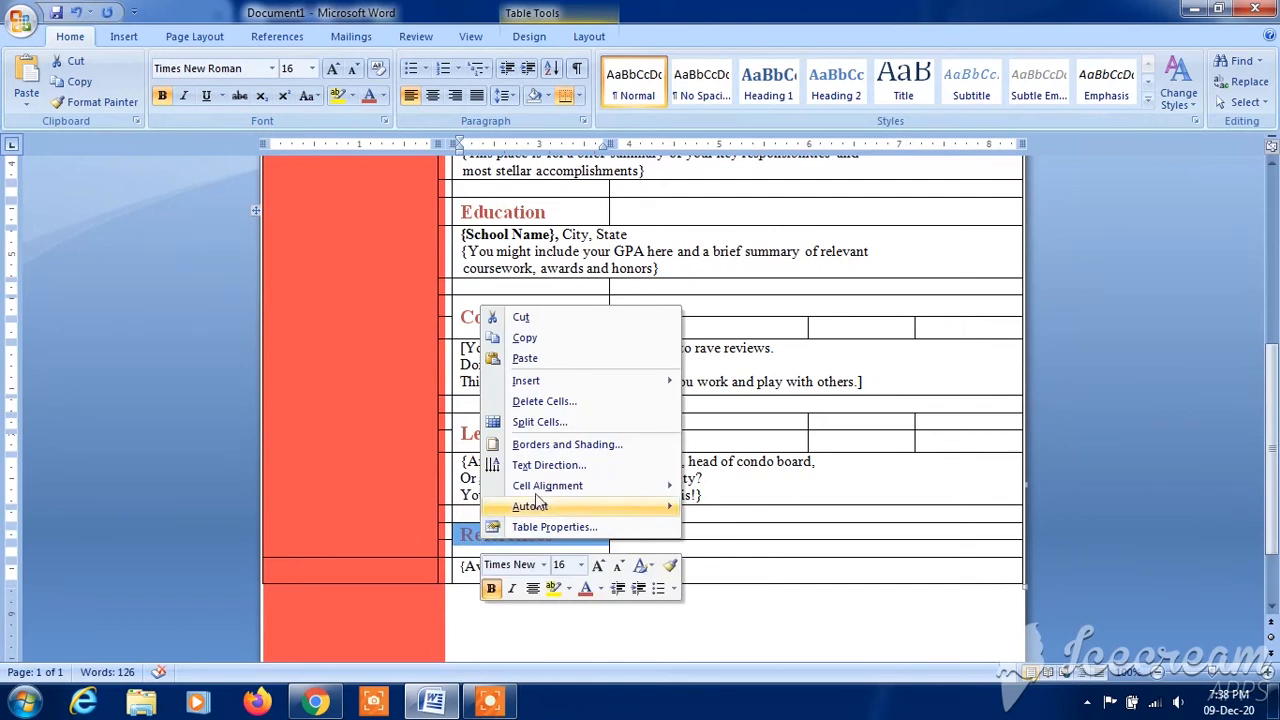
mouse_move(558, 487)
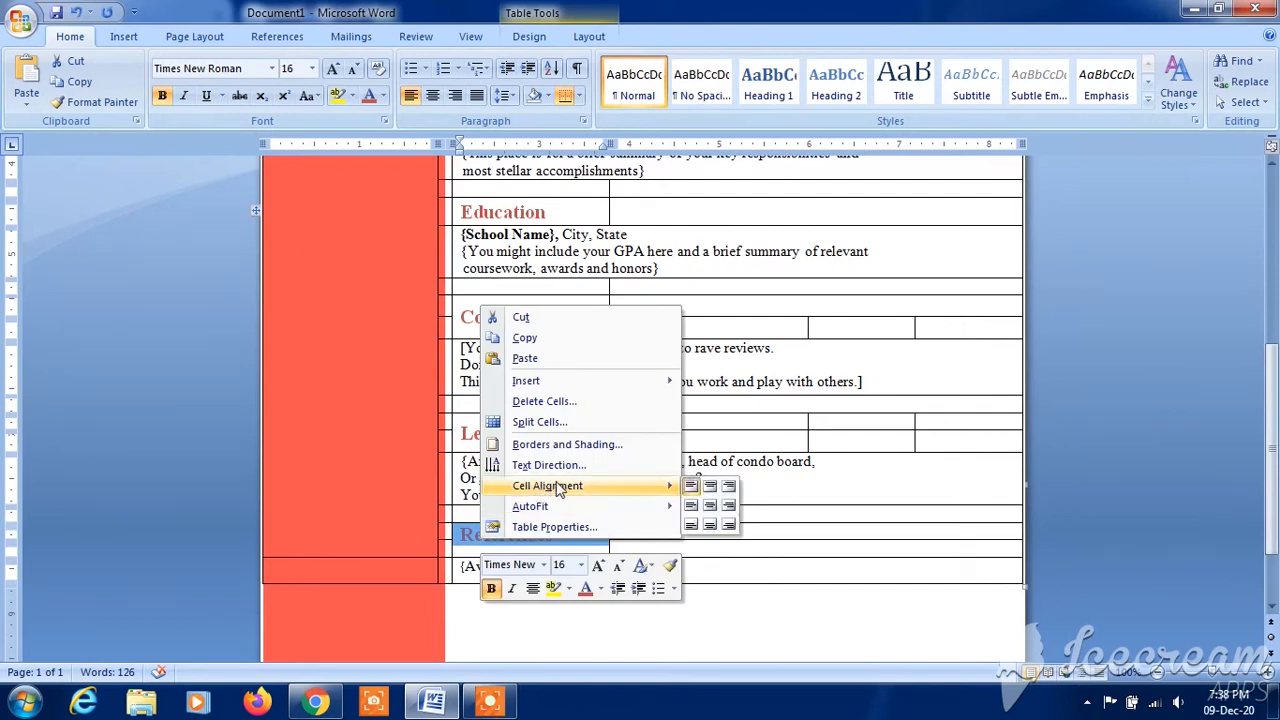
left_click(689, 511)
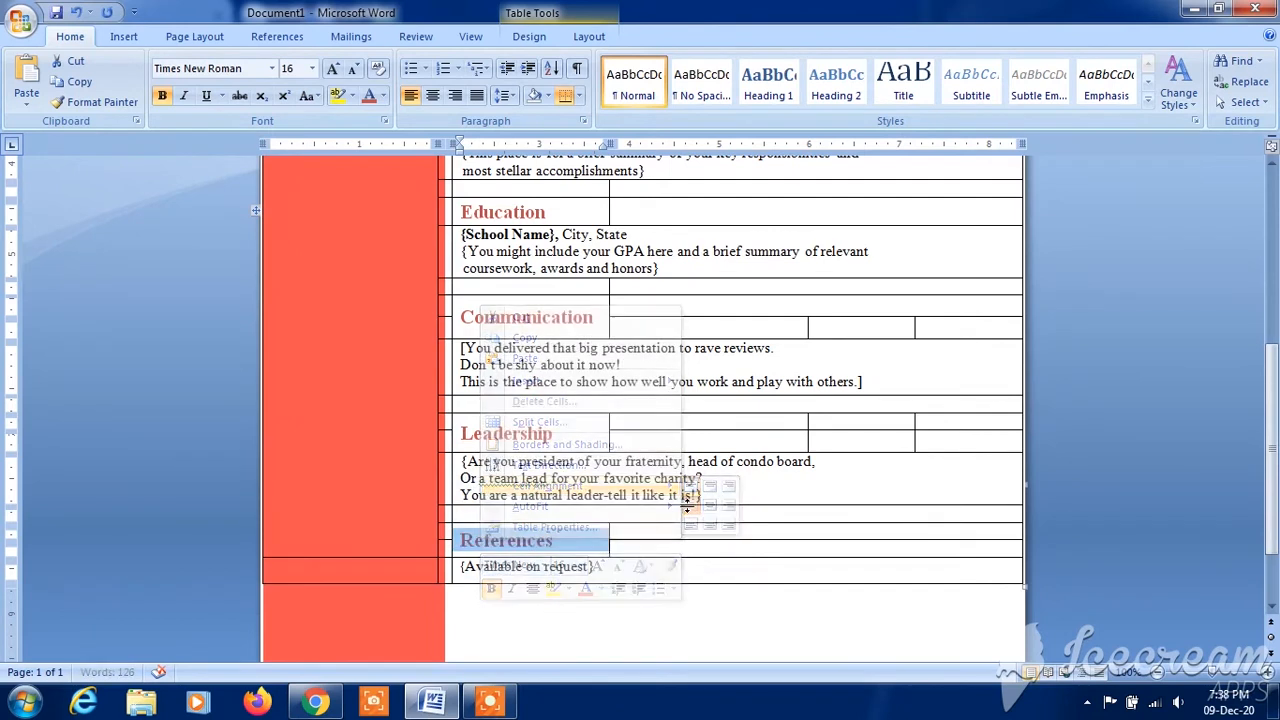
left_click(718, 548)
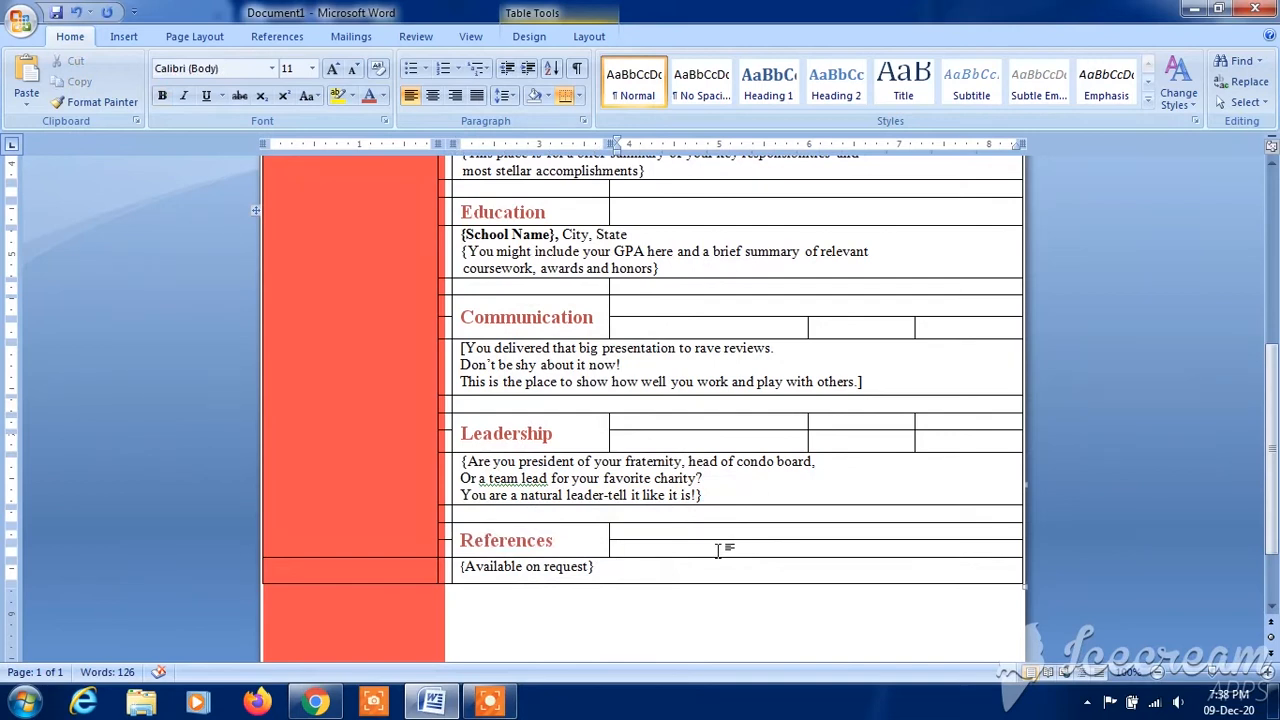
- Enter "F/S" and, on a new line, "Monogram" in the table's first cell over the small rectangle
key("ctrl+Home")
left_click_drag(1277, 290, 1278, 264)
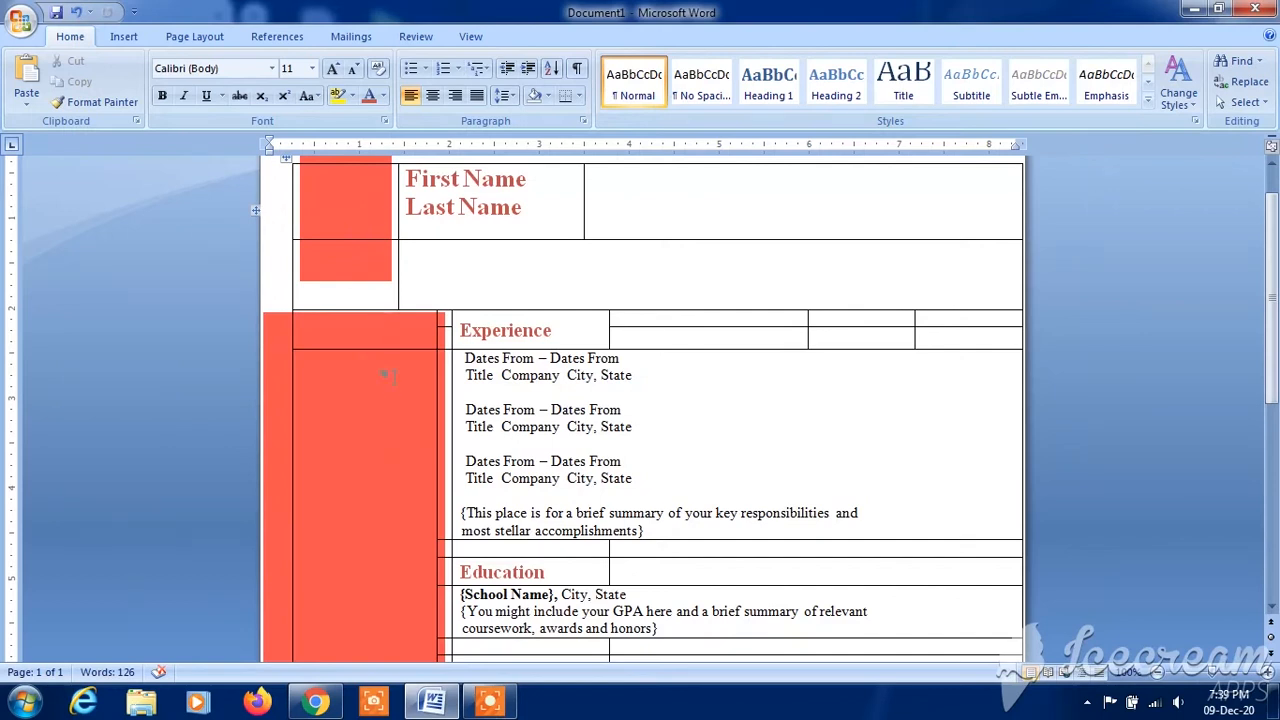
key("ctrl+Home")
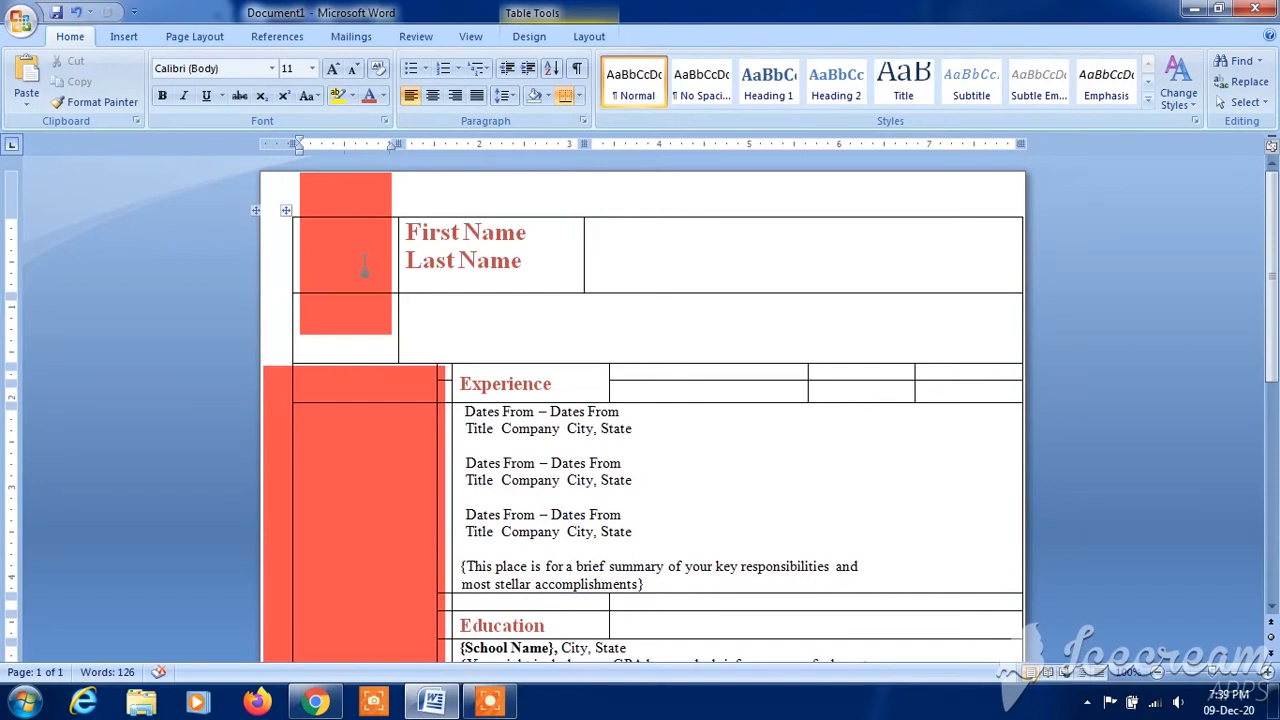
type("F")
type("/S")
key("Return")
type("Monogram")
- Merge the cell beside the Experience heading with the tall cell below it, over the large rectangle
scroll(1146, 298, "down", 3)
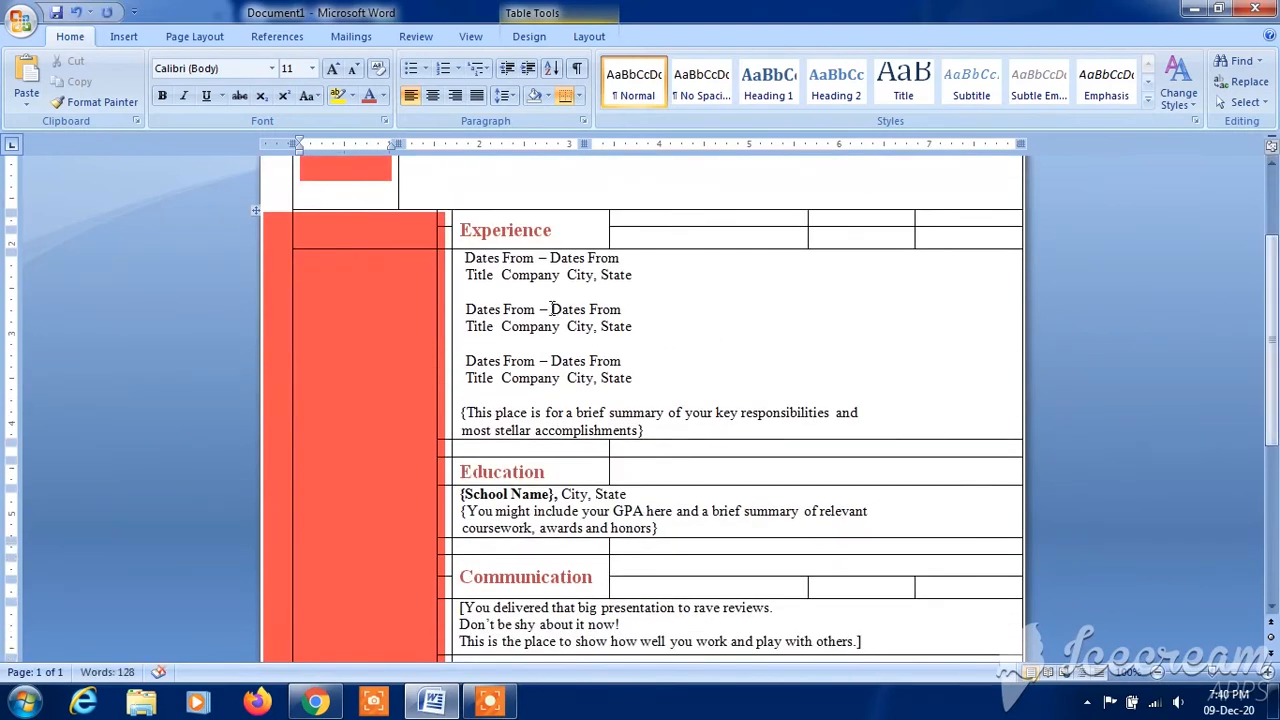
left_click(360, 242)
left_click_drag(364, 240, 363, 253)
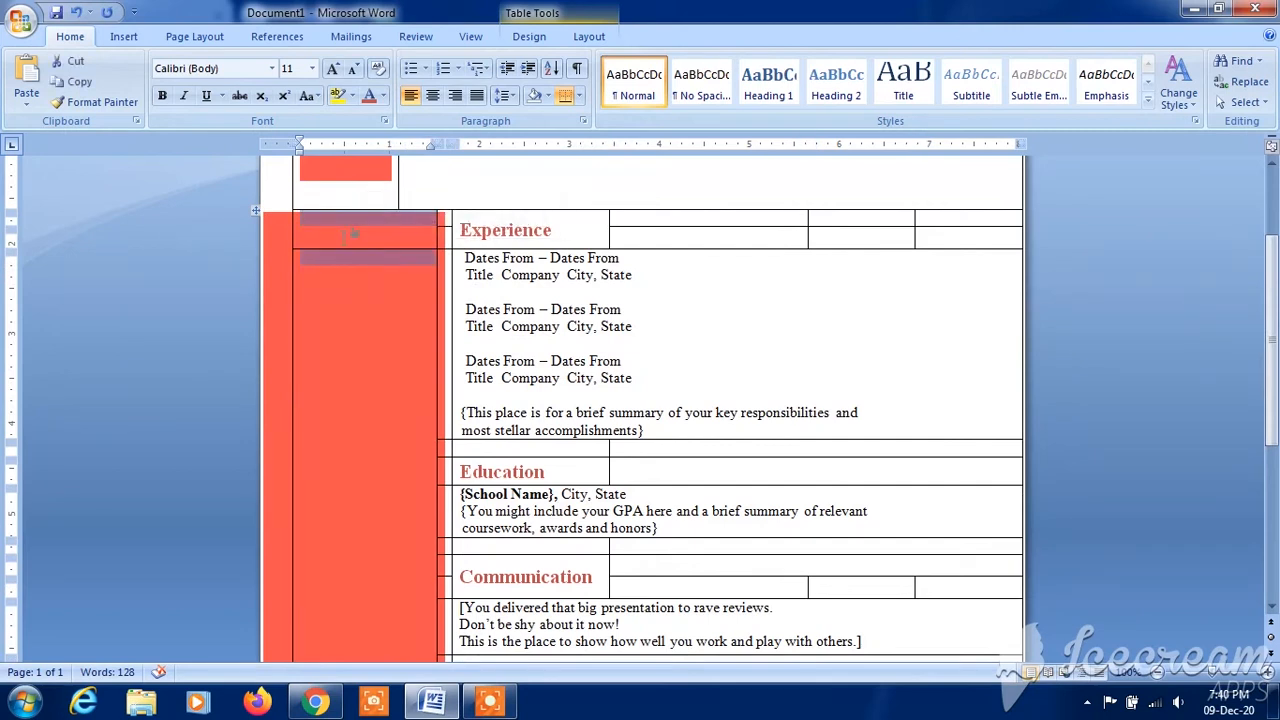
right_click(352, 254)
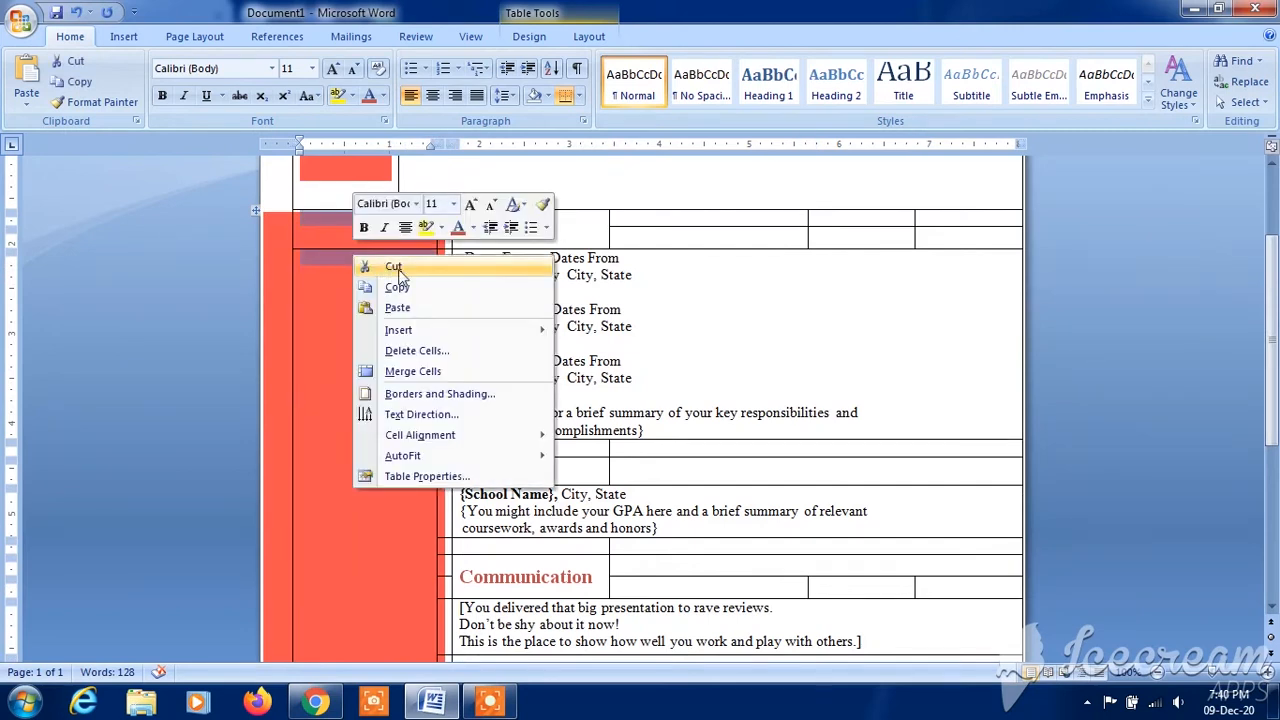
left_click(420, 372)
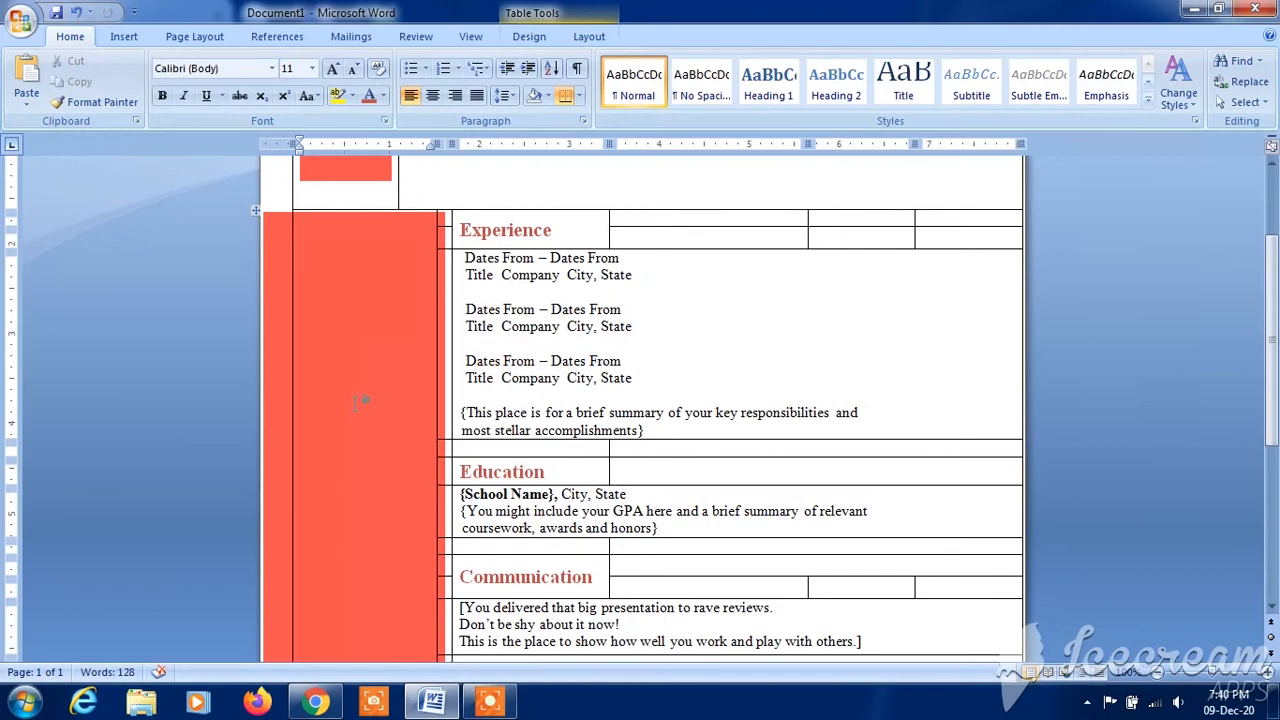
- Merge the table's last-row cell over the large rectangle with the tall cell above it
left_click_drag(1273, 340, 1278, 419)
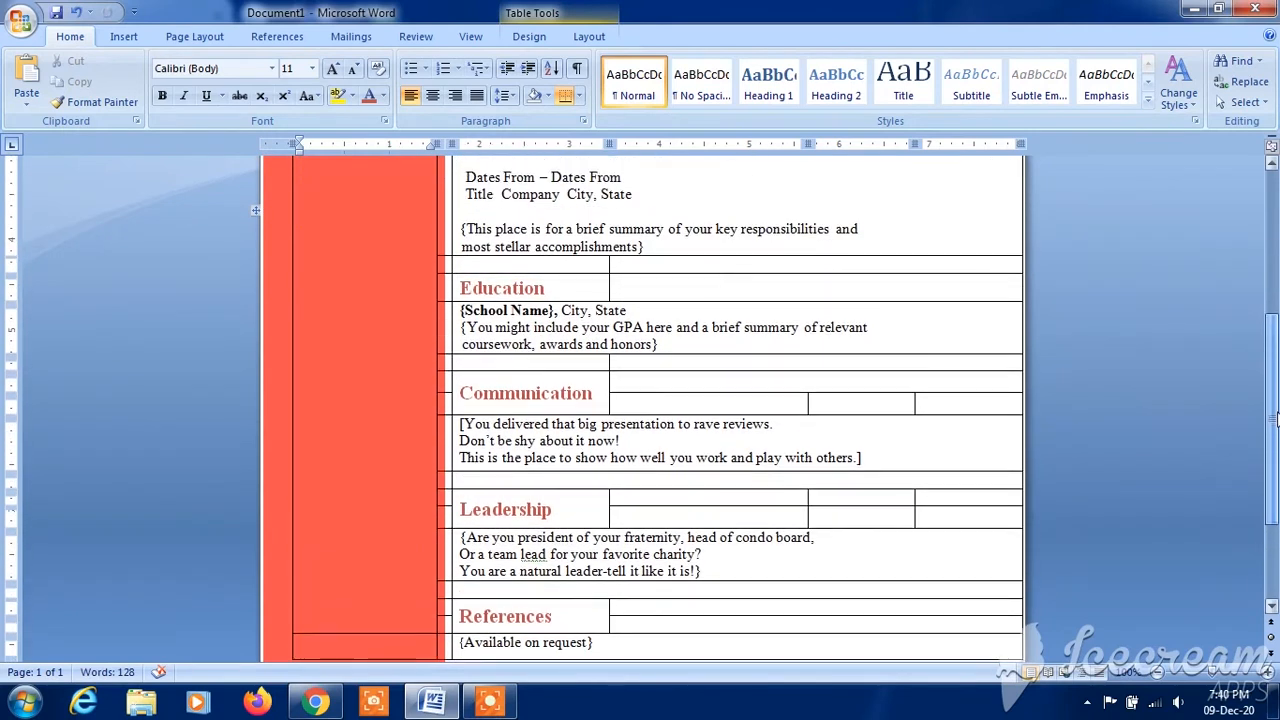
scroll(840, 463, "down", 2)
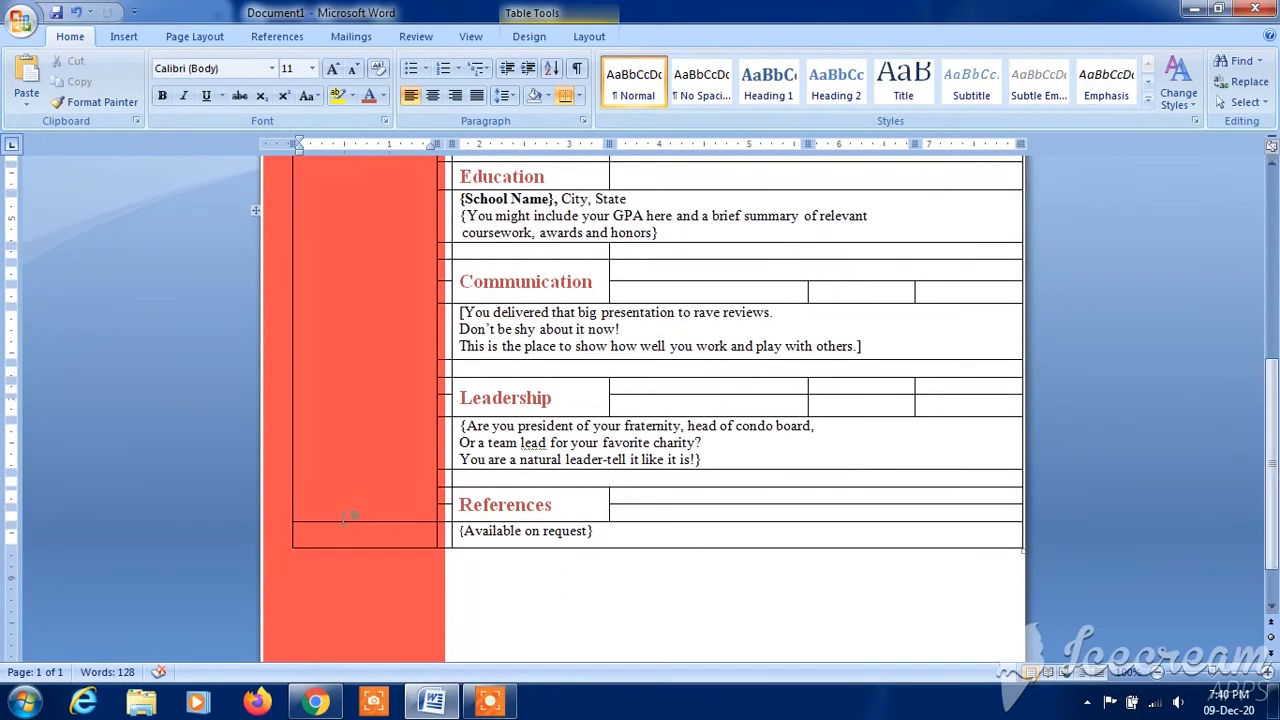
double_click(355, 532)
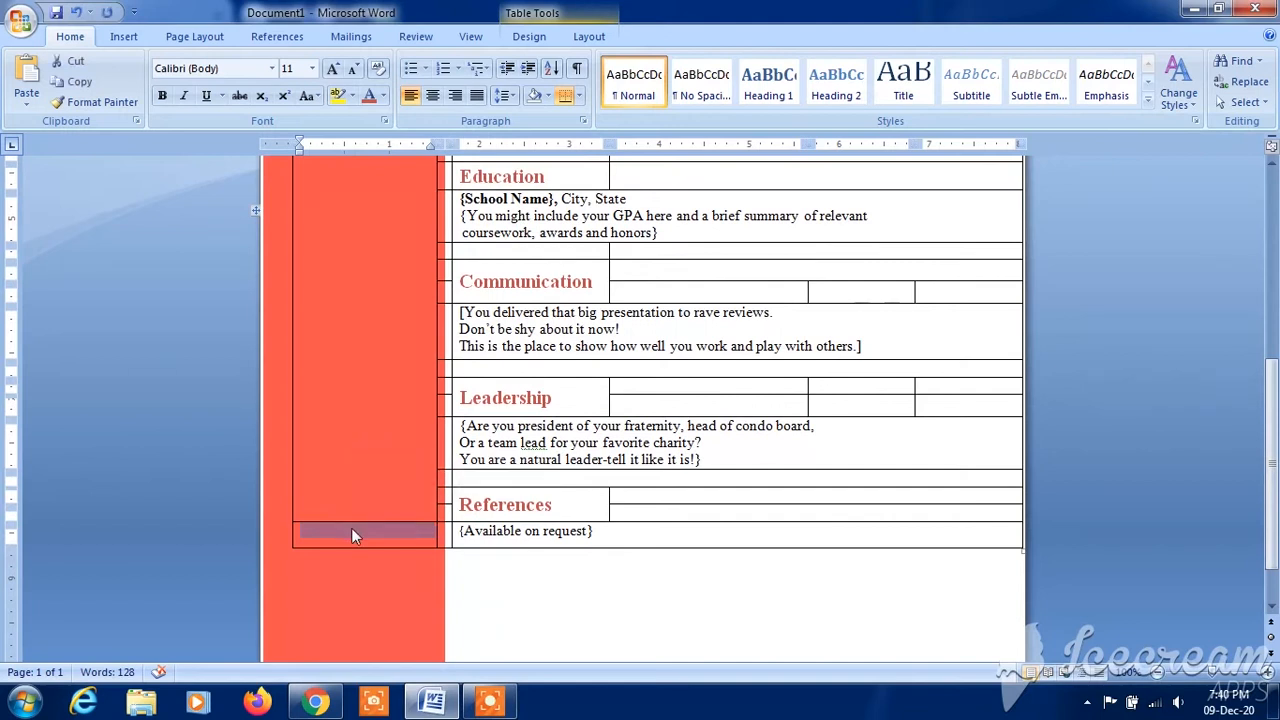
right_click(351, 527)
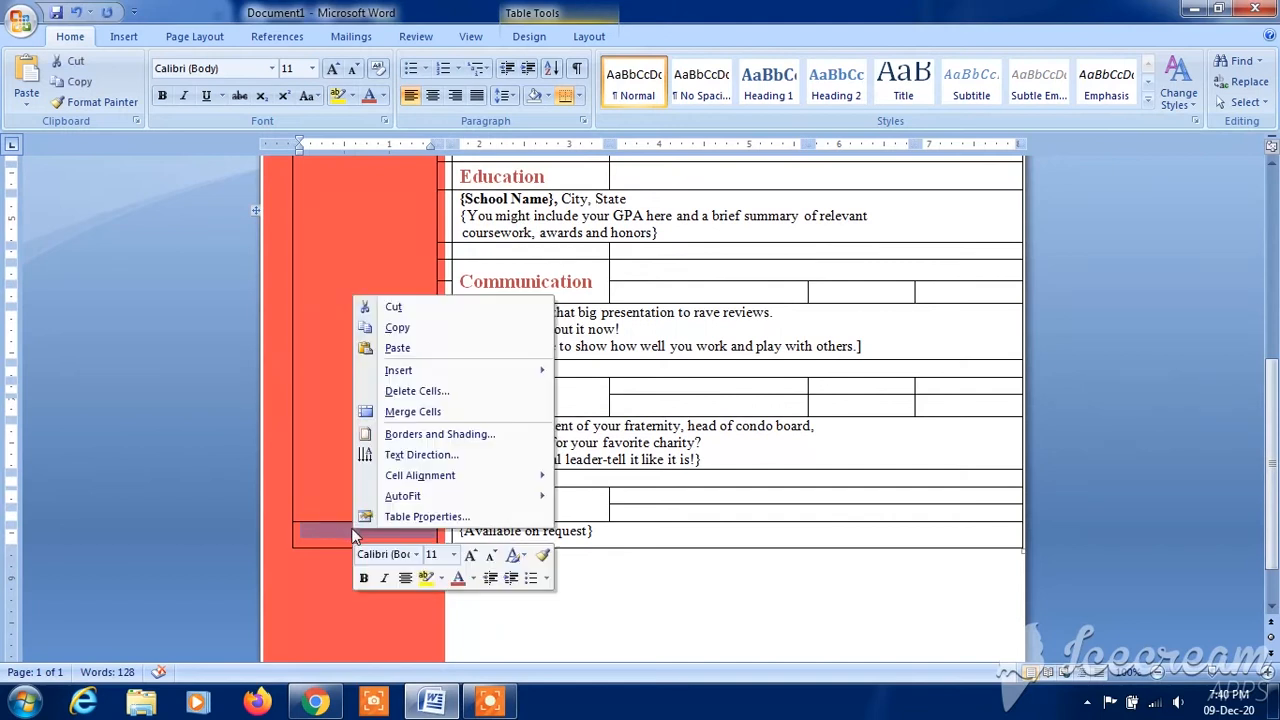
left_click(412, 411)
- Begin the objective heading at the start of the merged cell over the large rectangle
left_click_drag(1277, 413, 1270, 318)
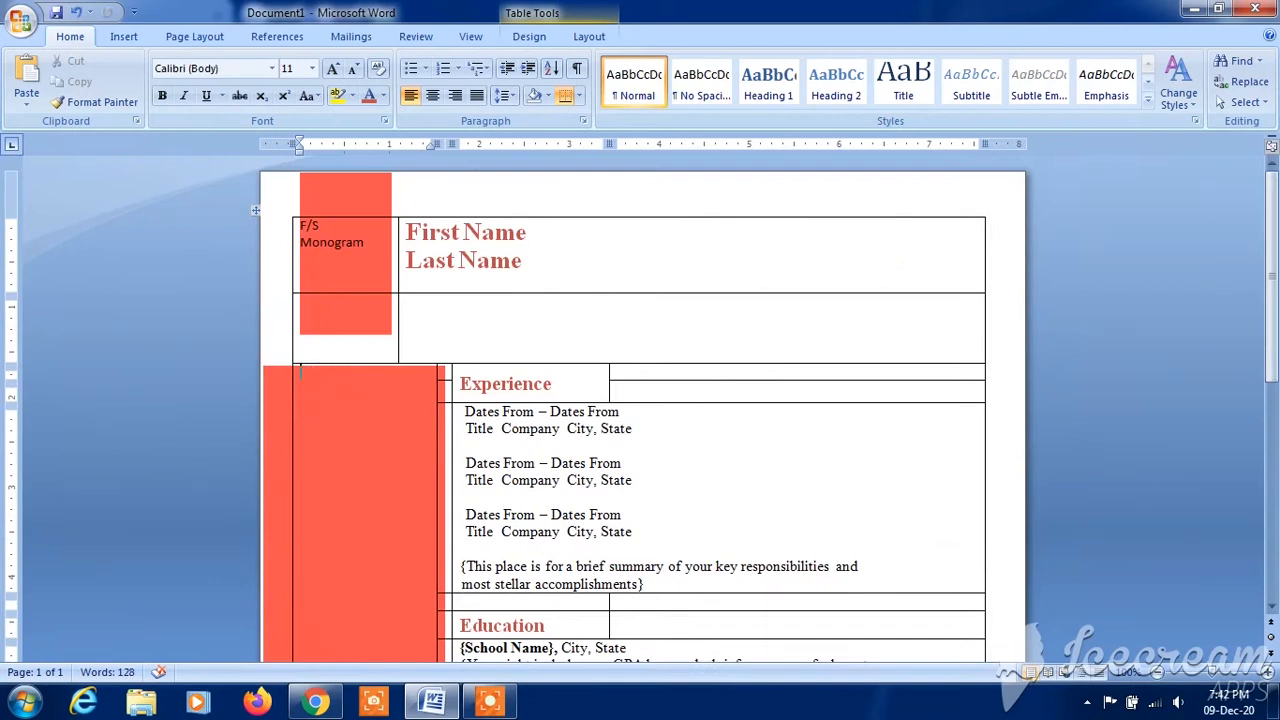
type("oBJECT")
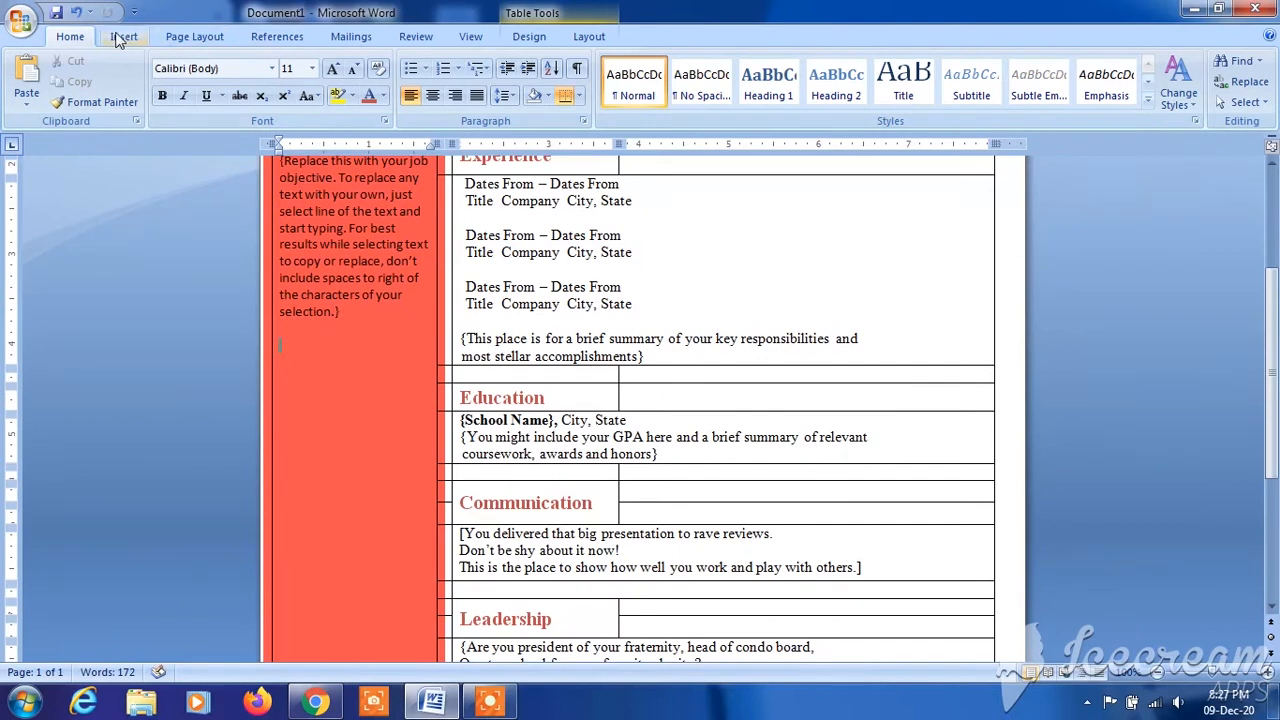
- Insert the "pin" picture from the Downloads folder below the job objective placeholder text
left_click(122, 37)
left_click(205, 88)
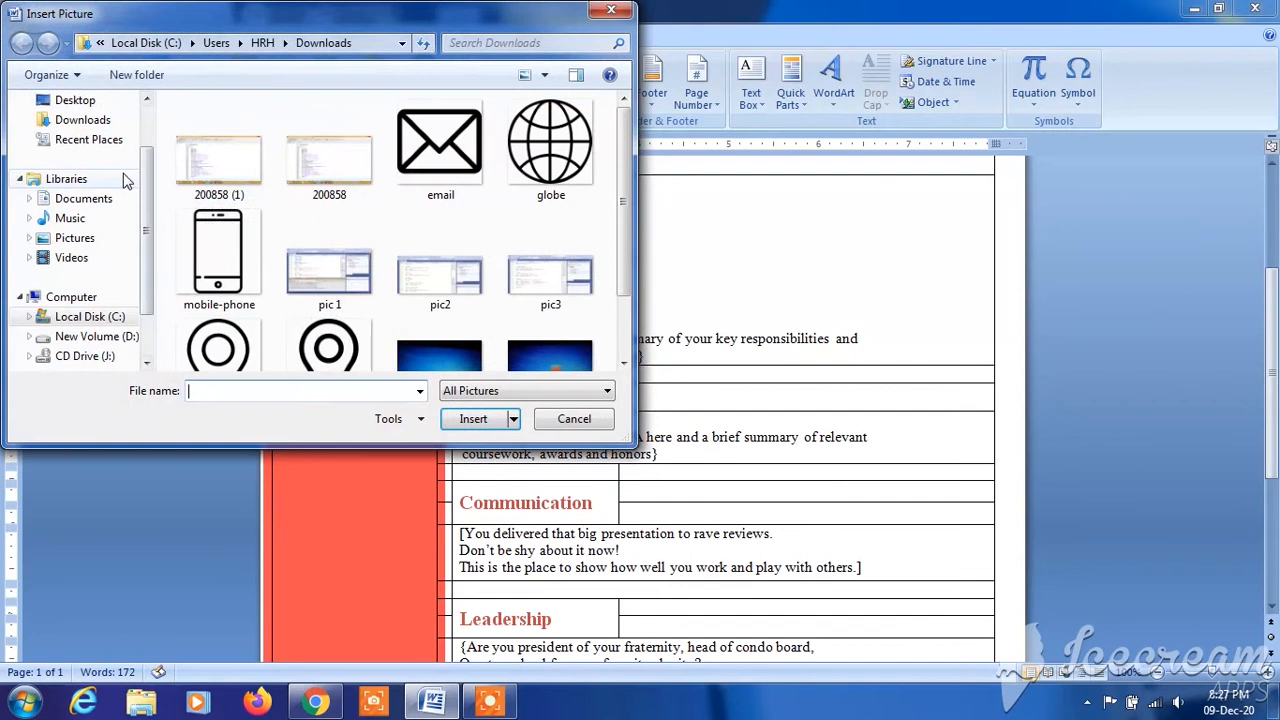
left_click(92, 120)
left_click_drag(627, 207, 632, 286)
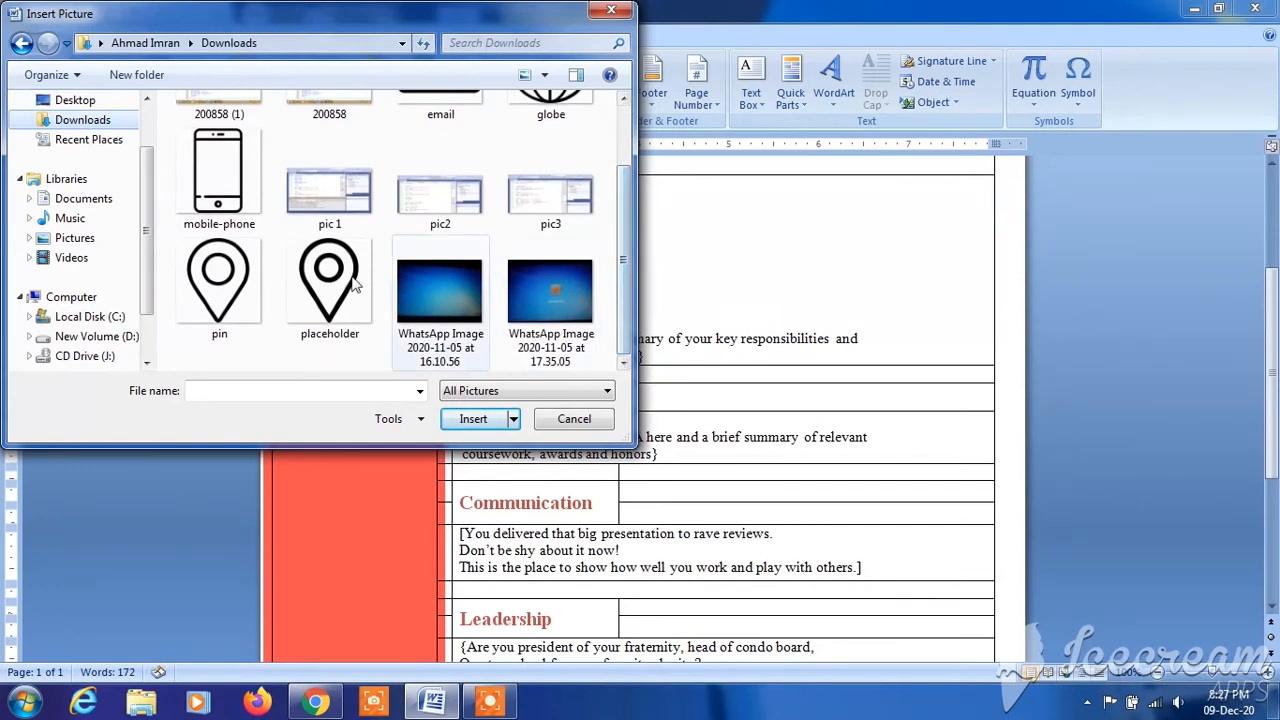
left_click(236, 295)
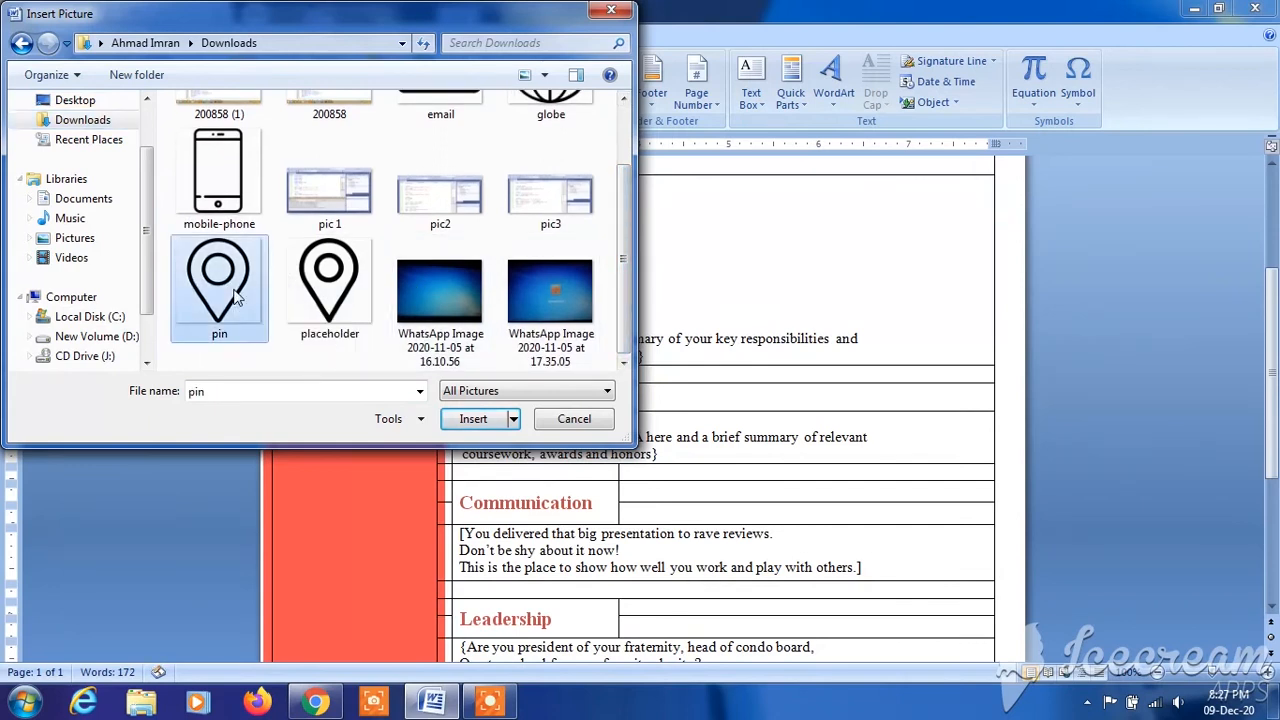
left_click(479, 421)
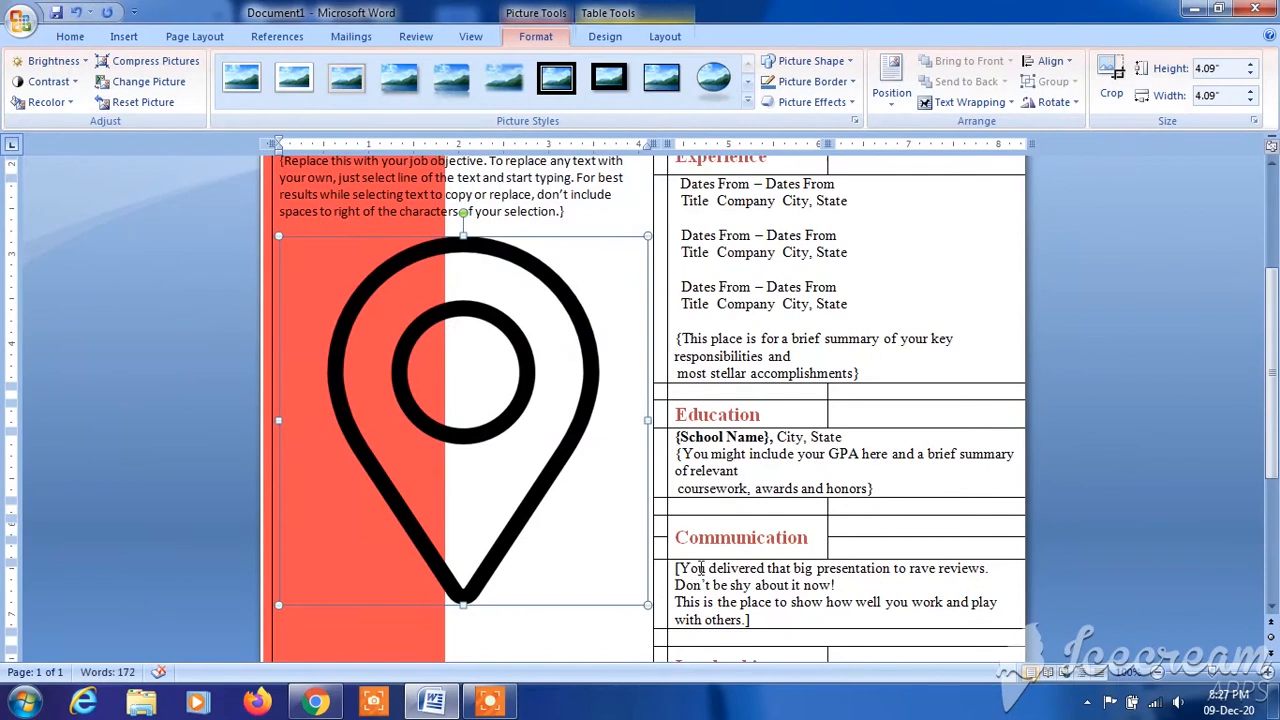
- Shrink the pin picture proportionally to a small icon below the job objective text
left_click_drag(646, 603, 408, 366)
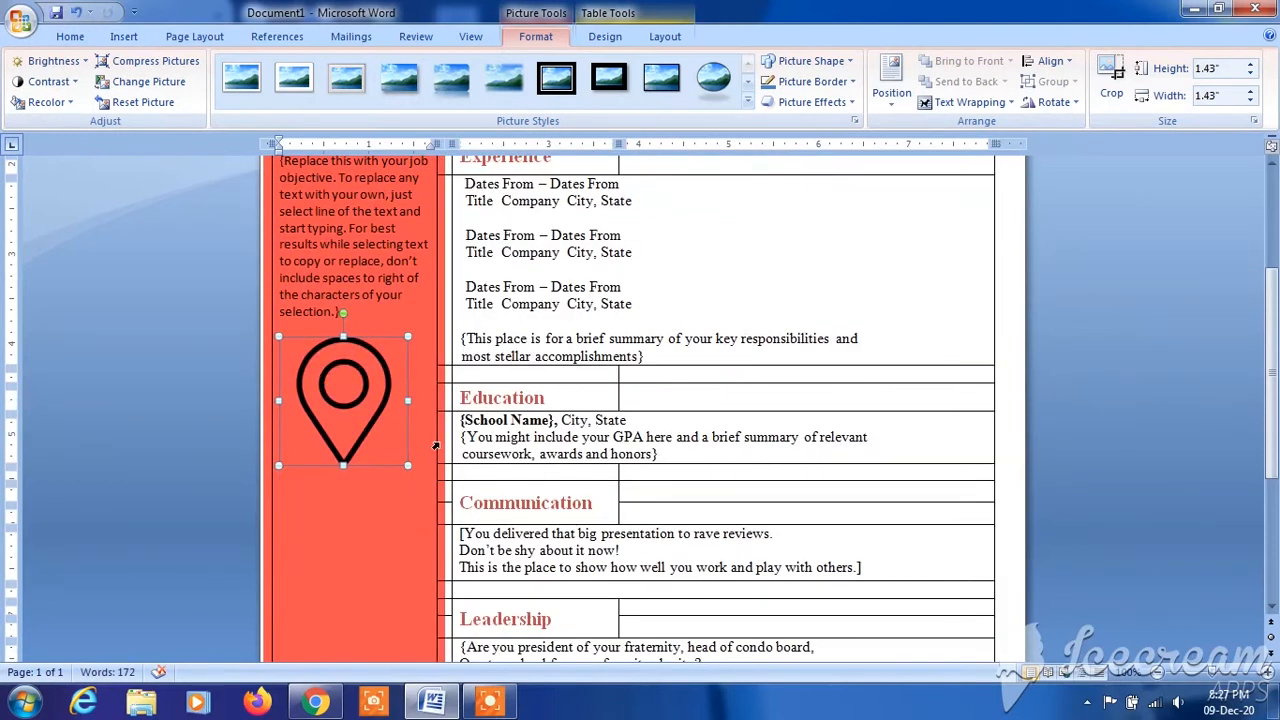
left_click_drag(407, 465, 310, 368)
left_click(361, 380)
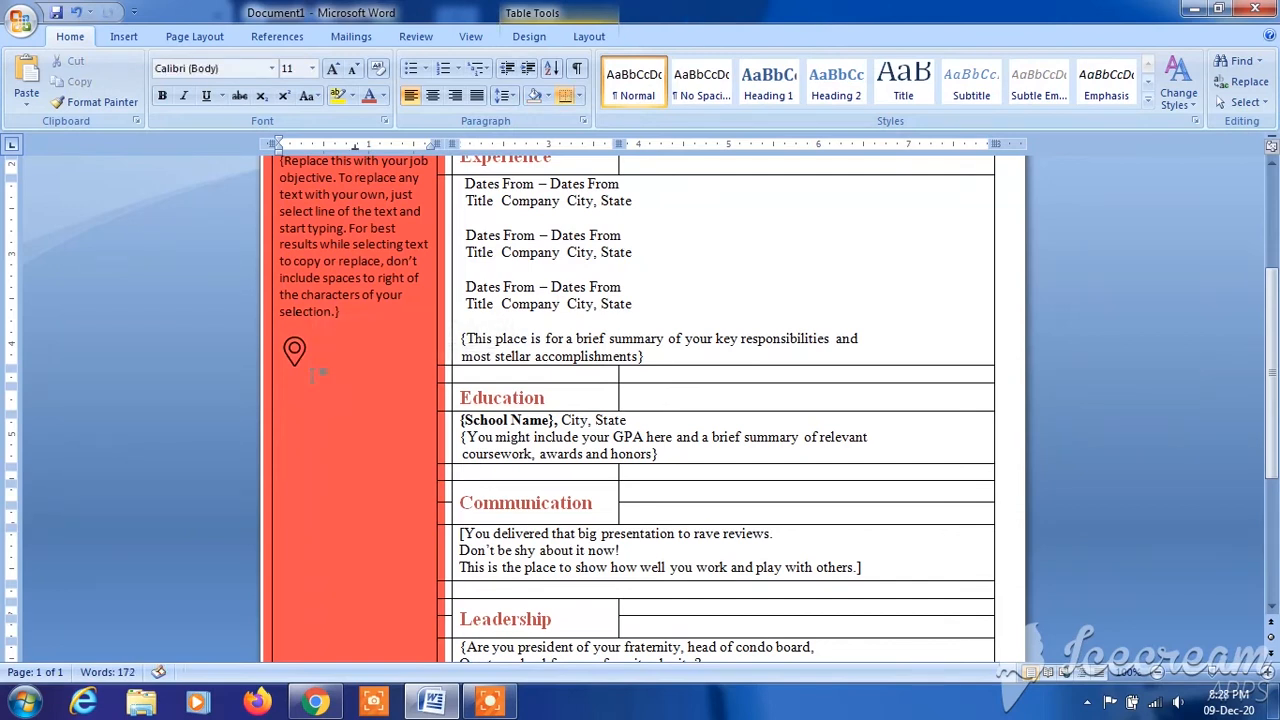
- Insert a simple text box and shrink it to about 0.65" high by 1.13" wide, just below and beside the pin icon
left_click(124, 36)
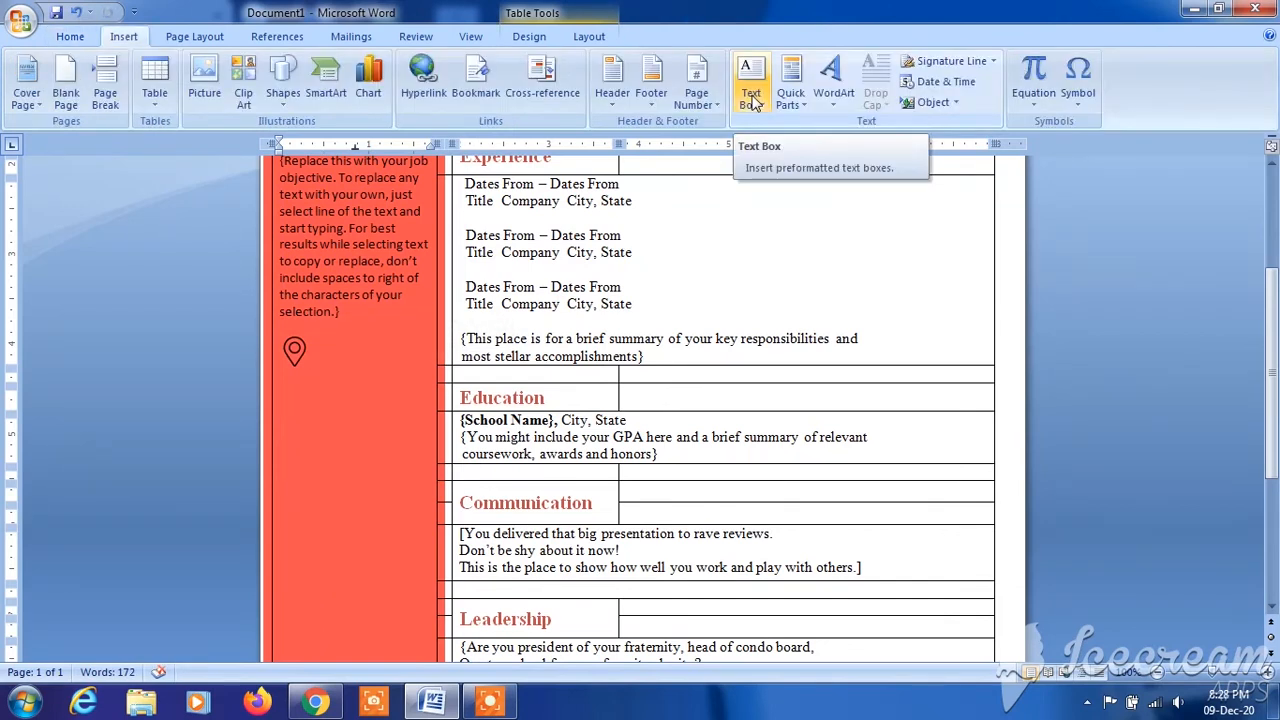
left_click(752, 98)
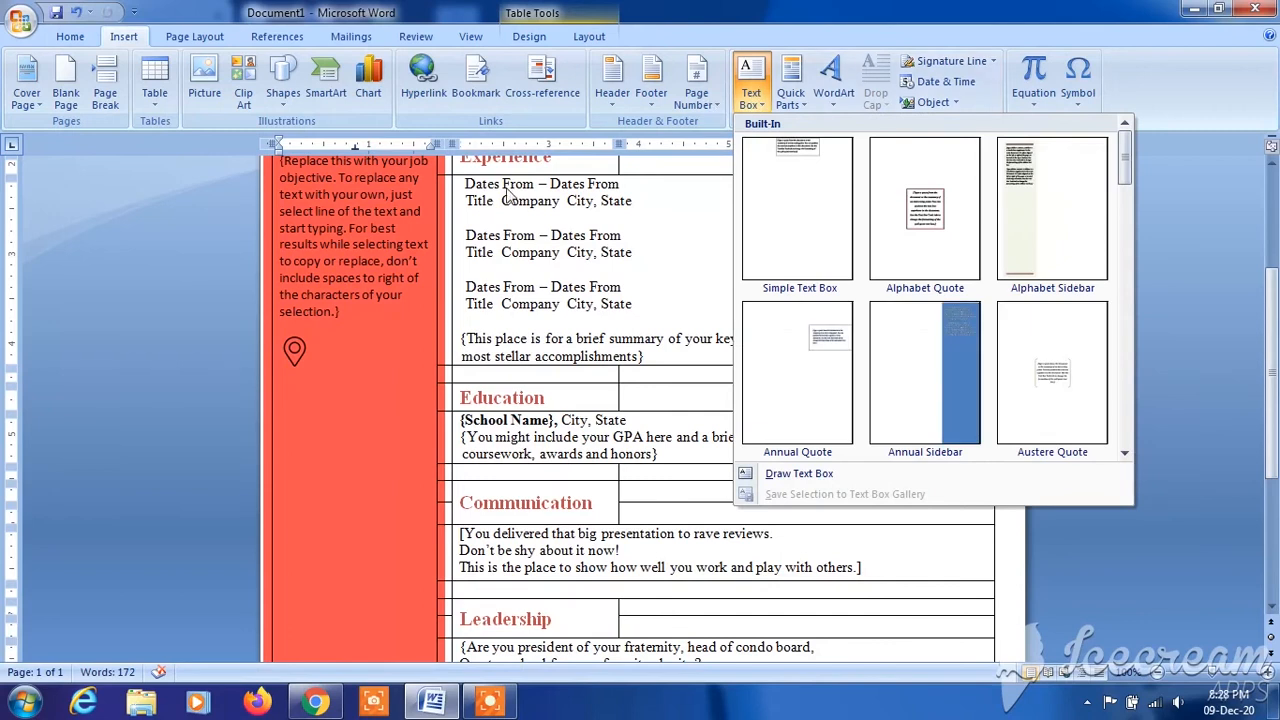
left_click(806, 146)
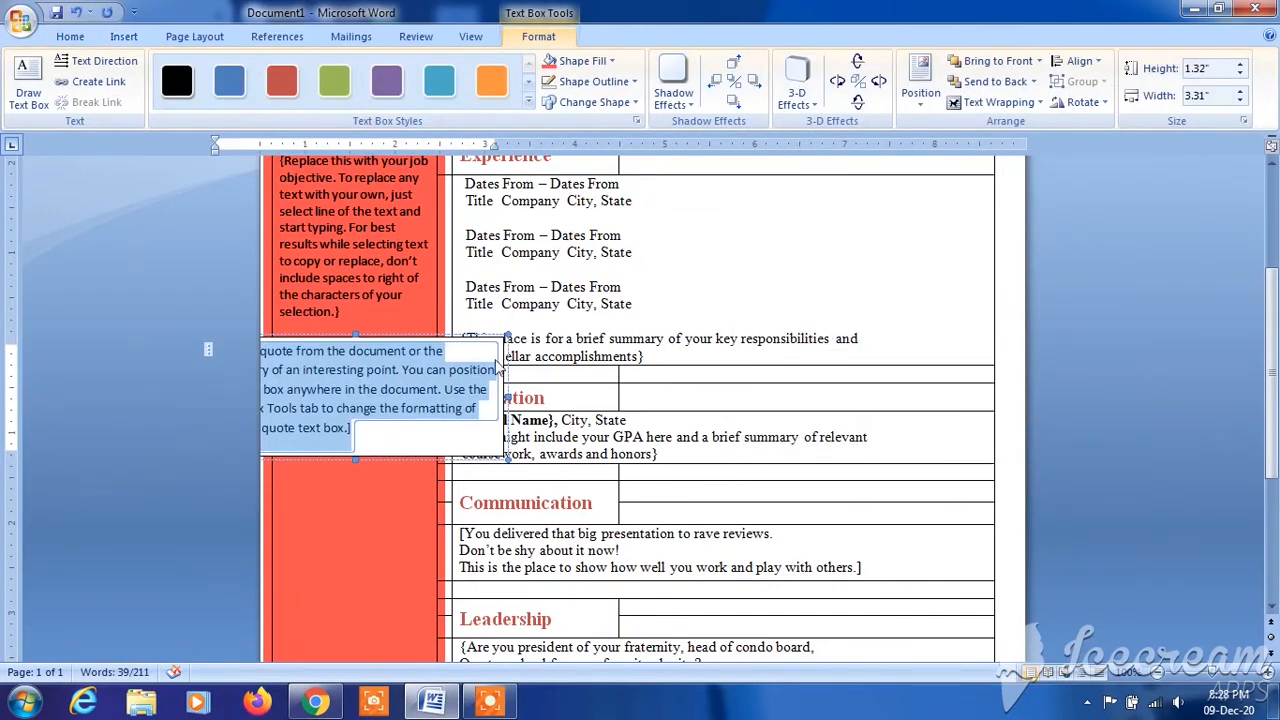
left_click_drag(507, 458, 380, 424)
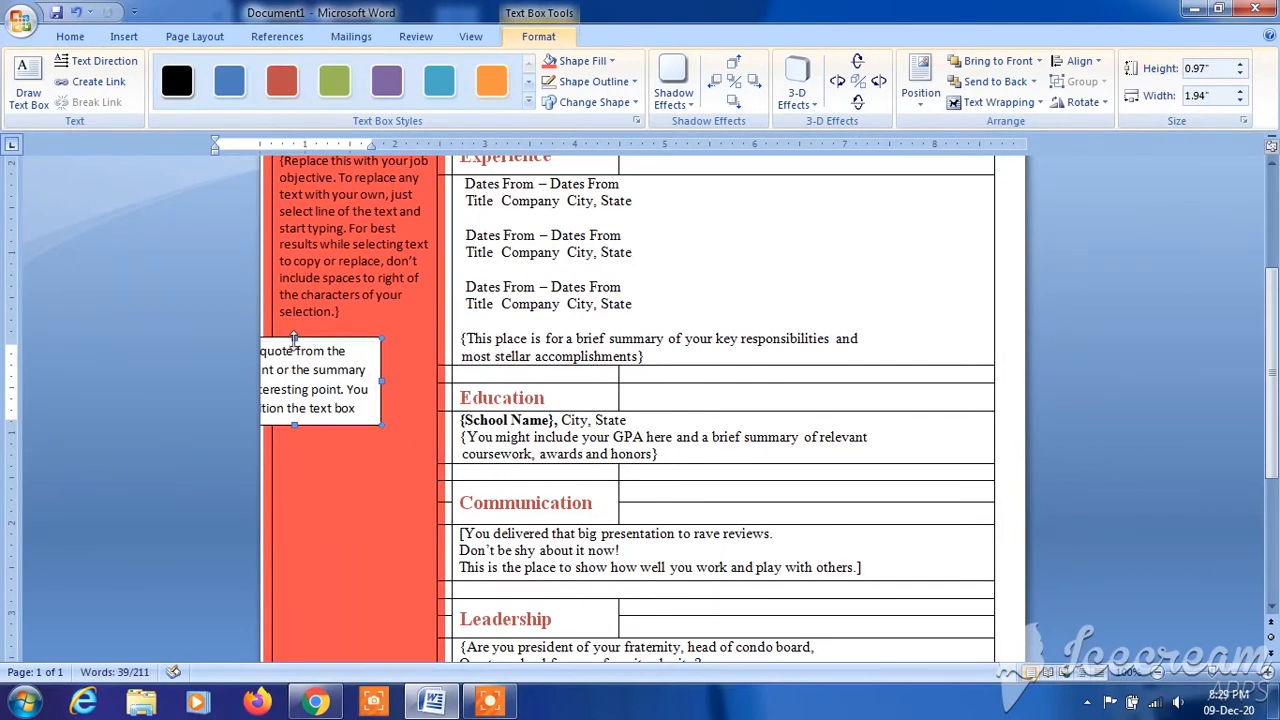
left_click_drag(293, 340, 357, 366)
left_click_drag(272, 360, 325, 376)
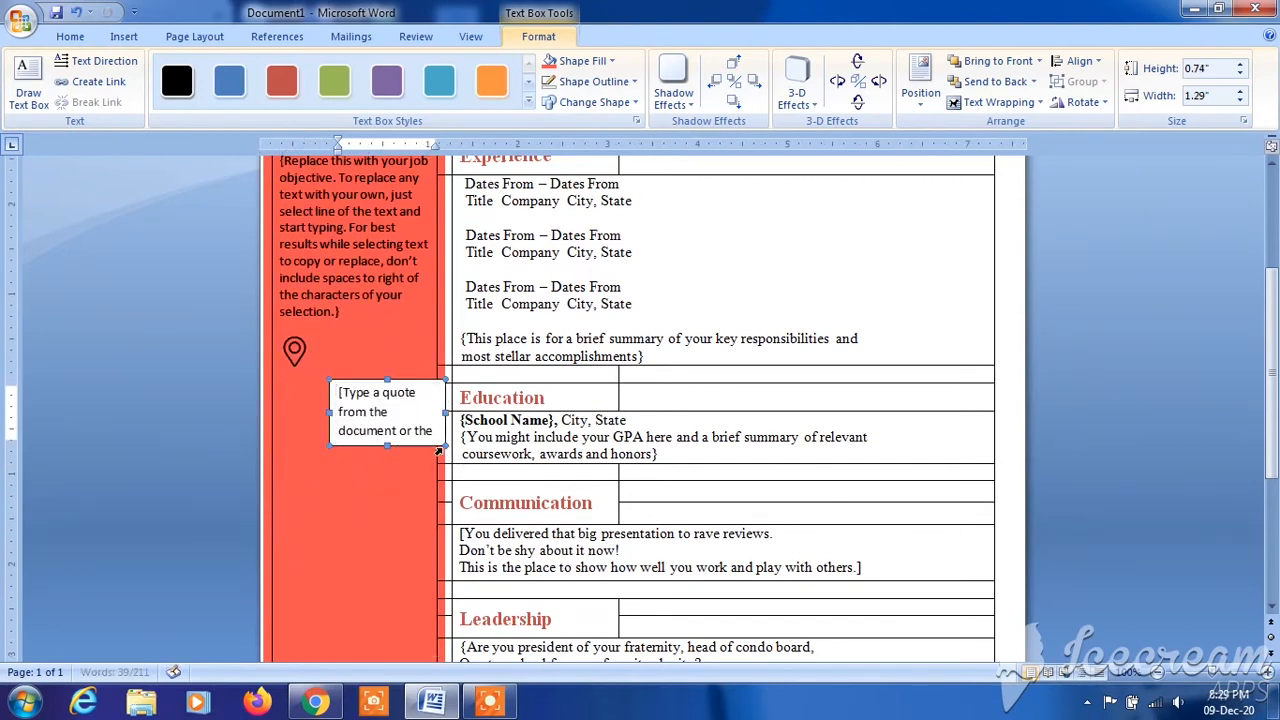
left_click_drag(448, 450, 430, 436)
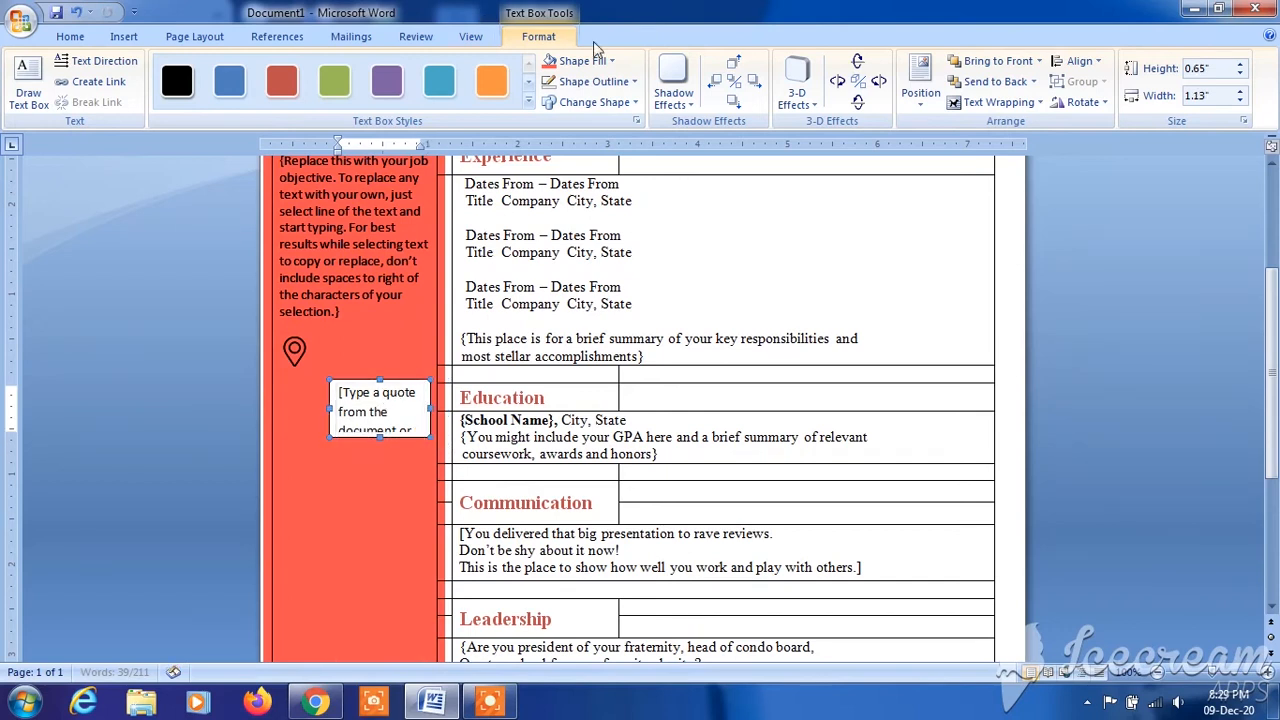
- Fill the text box with the recent orange-red color and replace its placeholder with "ADDRESS" and "{Street, City,State}" on separate lines
left_click(612, 61)
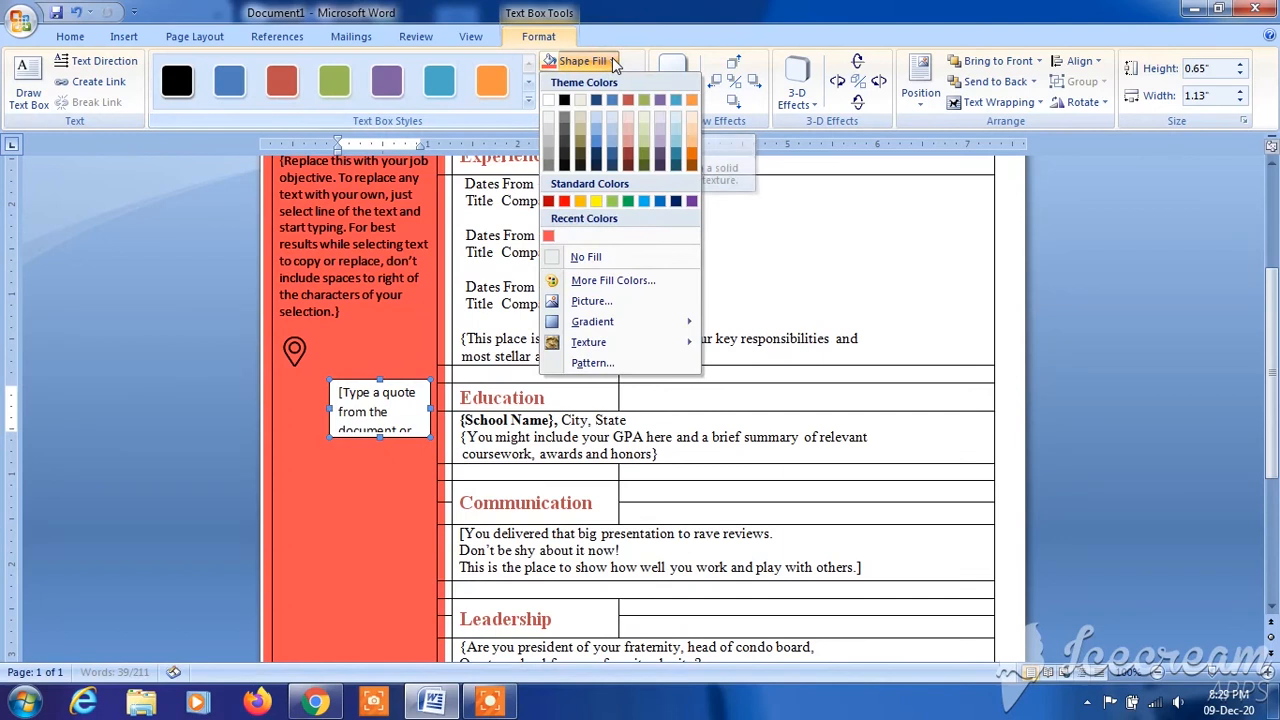
left_click(548, 238)
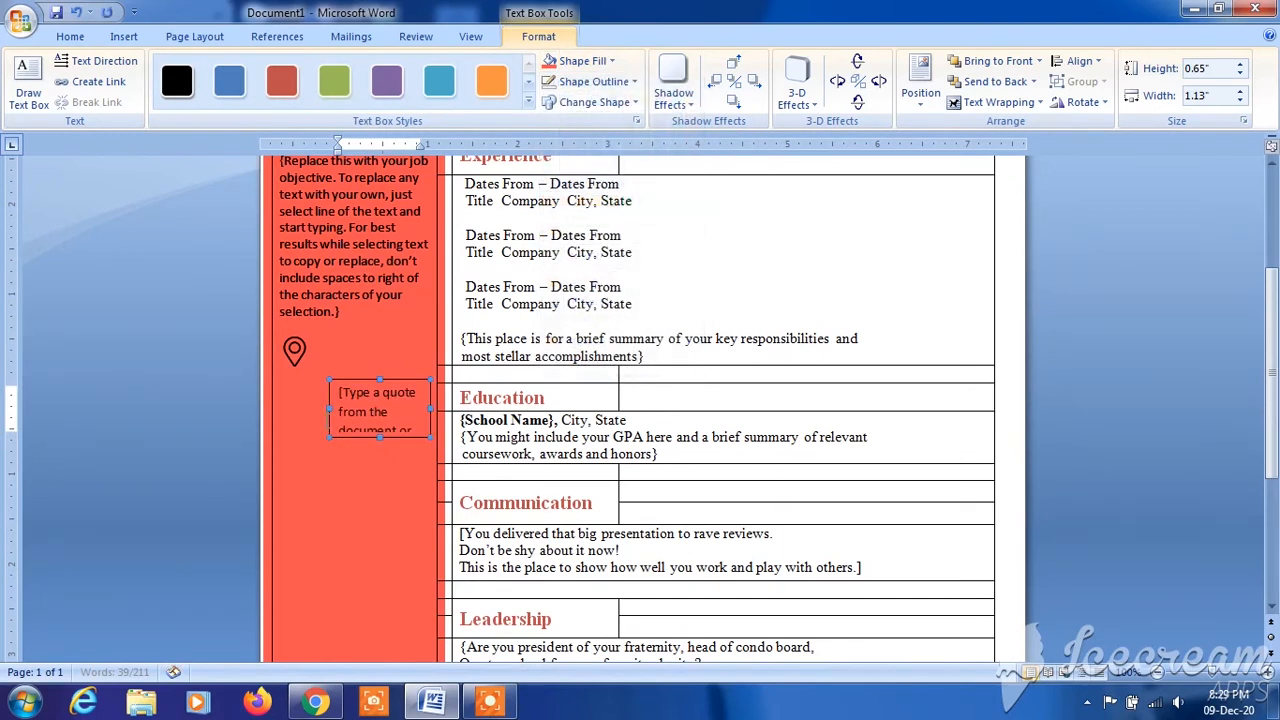
left_click(338, 392)
left_click(352, 393)
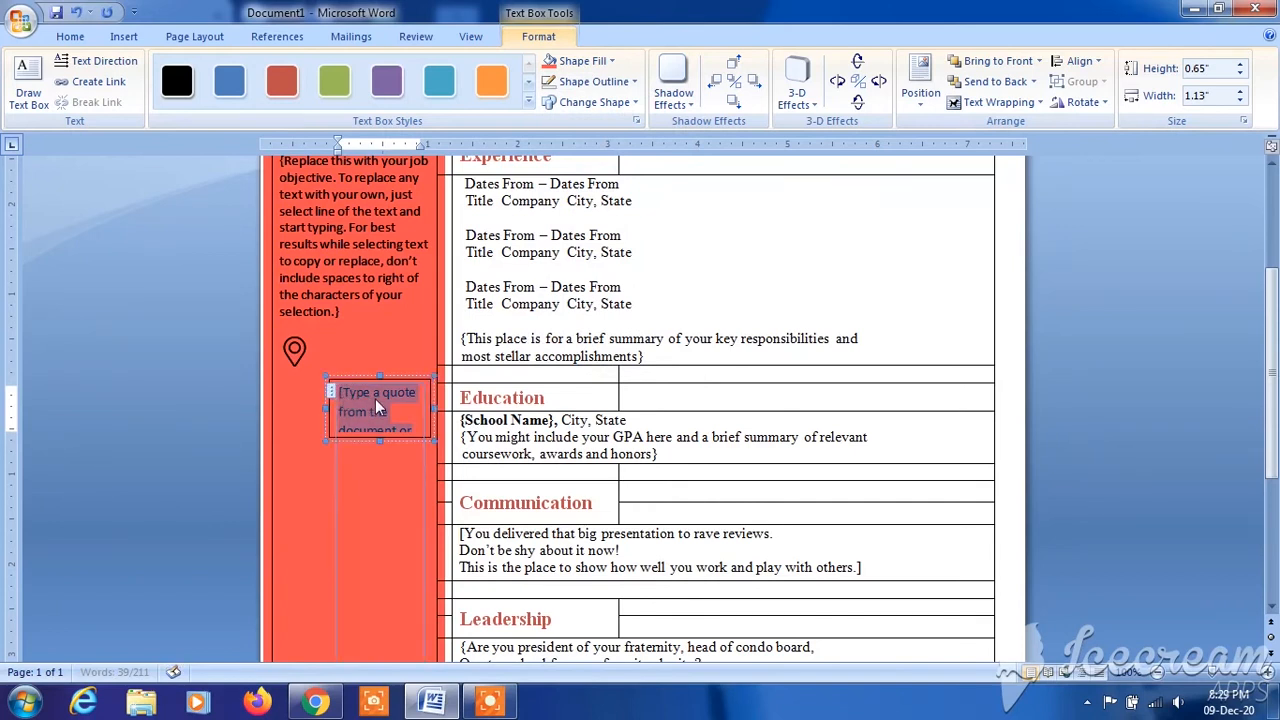
type("ADDRESS")
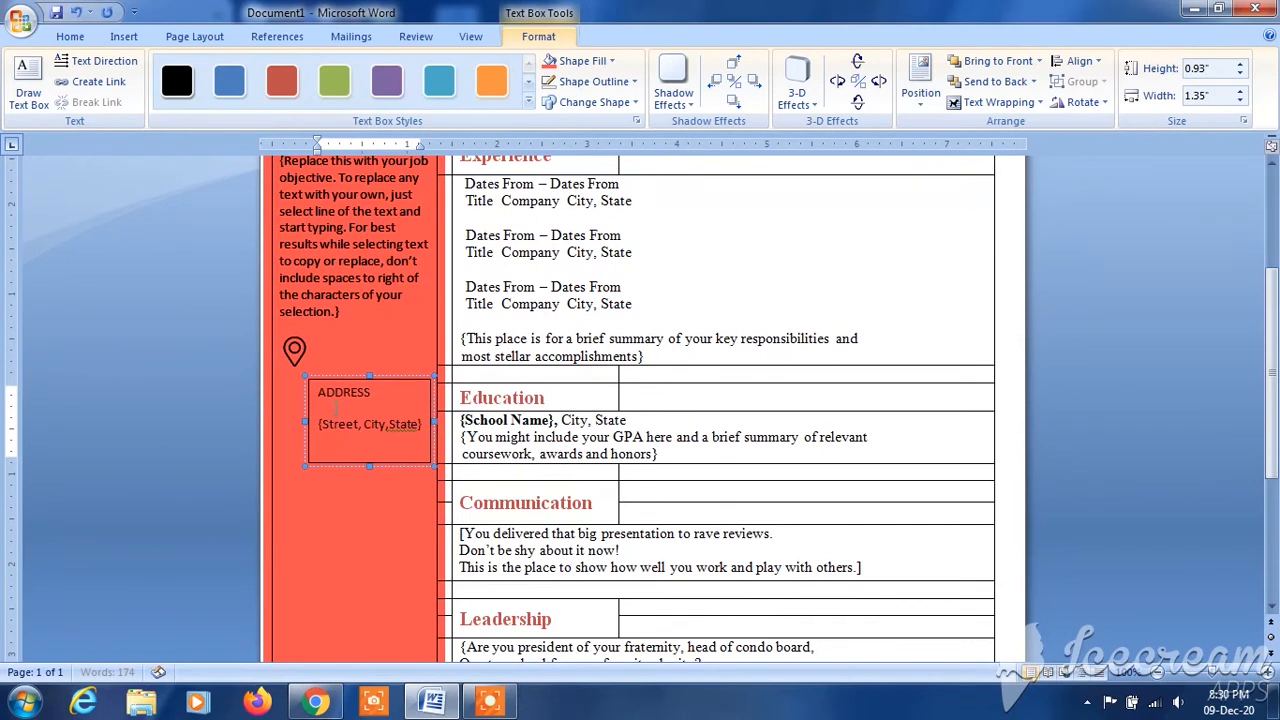
- Set the paragraph spacing after the text box's address lines to 3 pt and tighten it further to 1 pt
left_click_drag(318, 393, 418, 427)
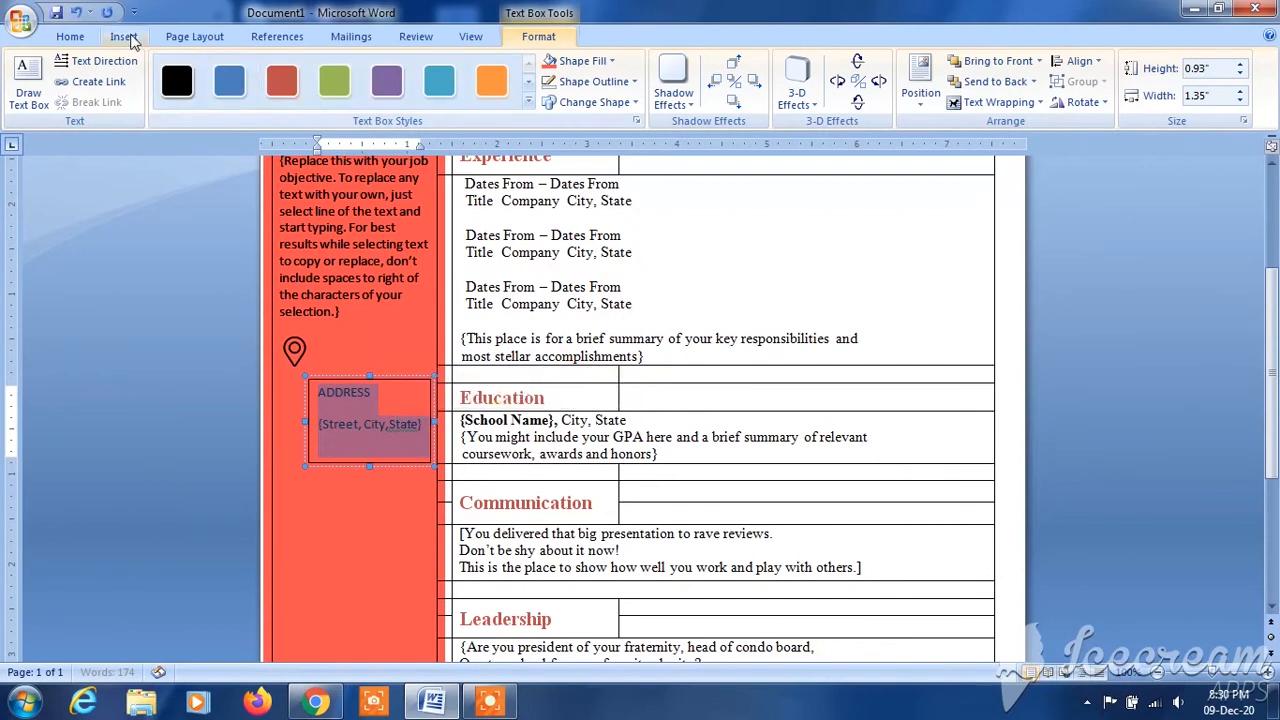
left_click(72, 38)
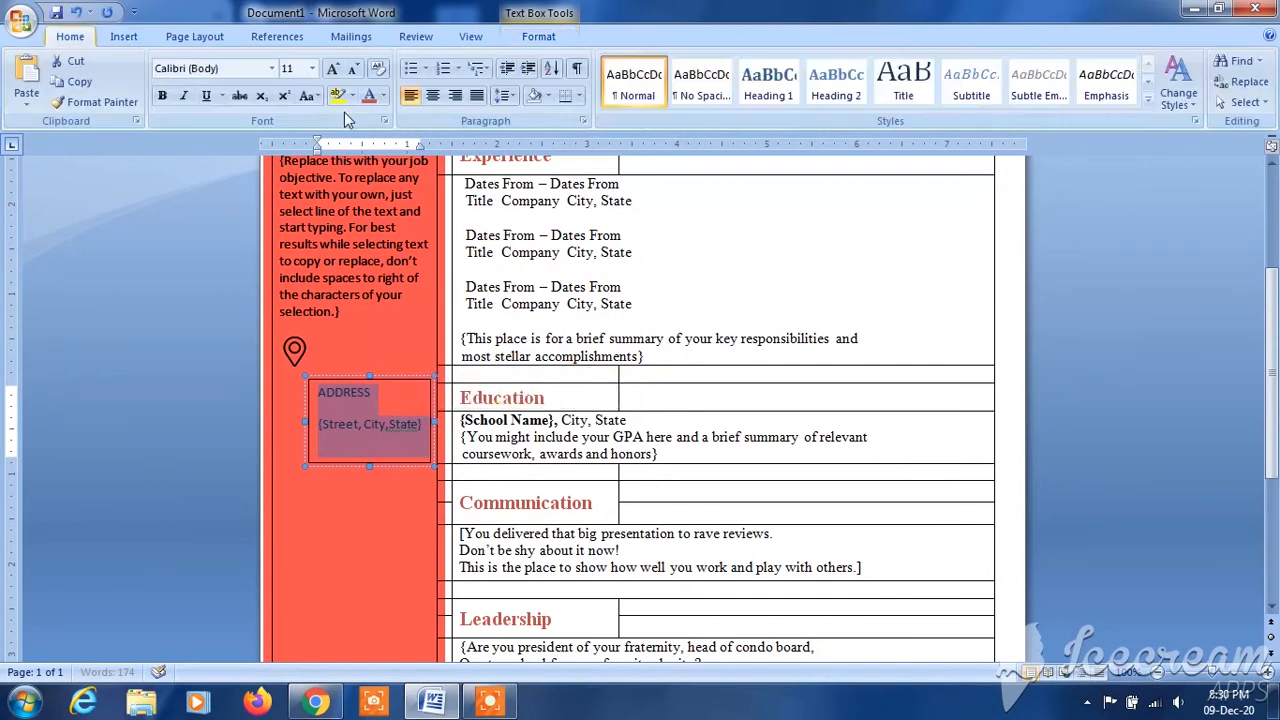
left_click(578, 119)
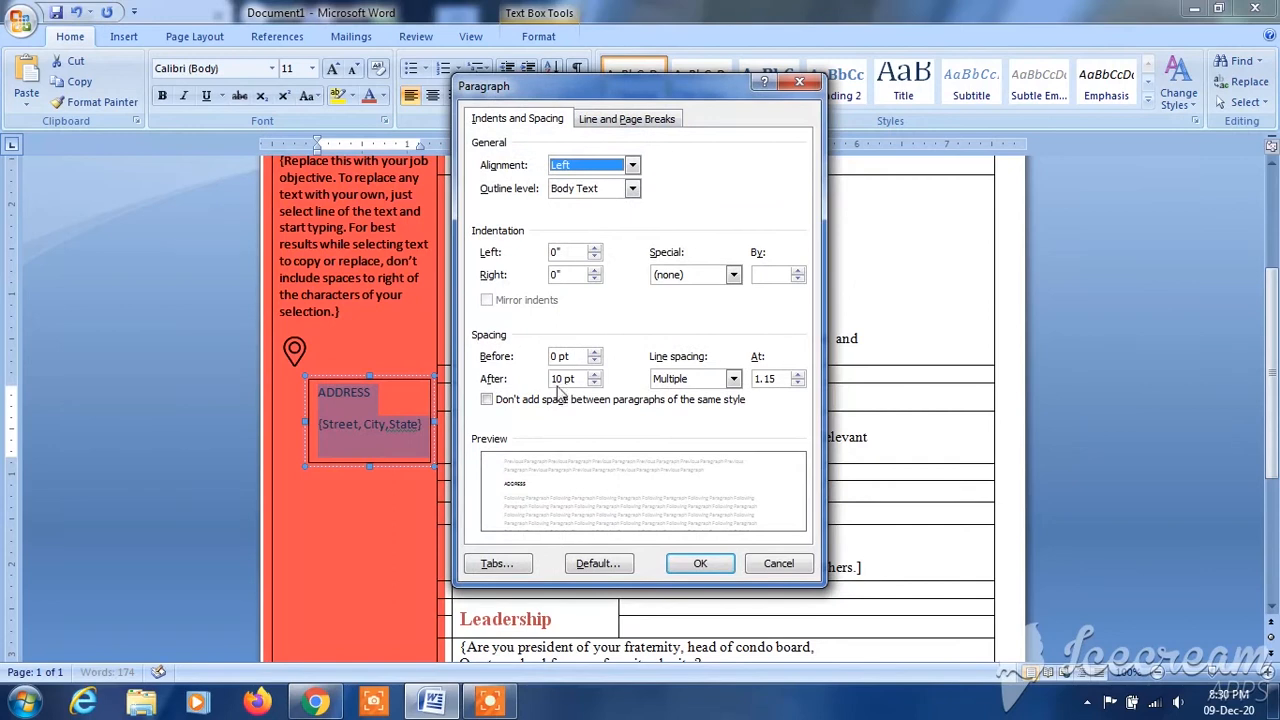
left_click_drag(566, 381, 548, 384)
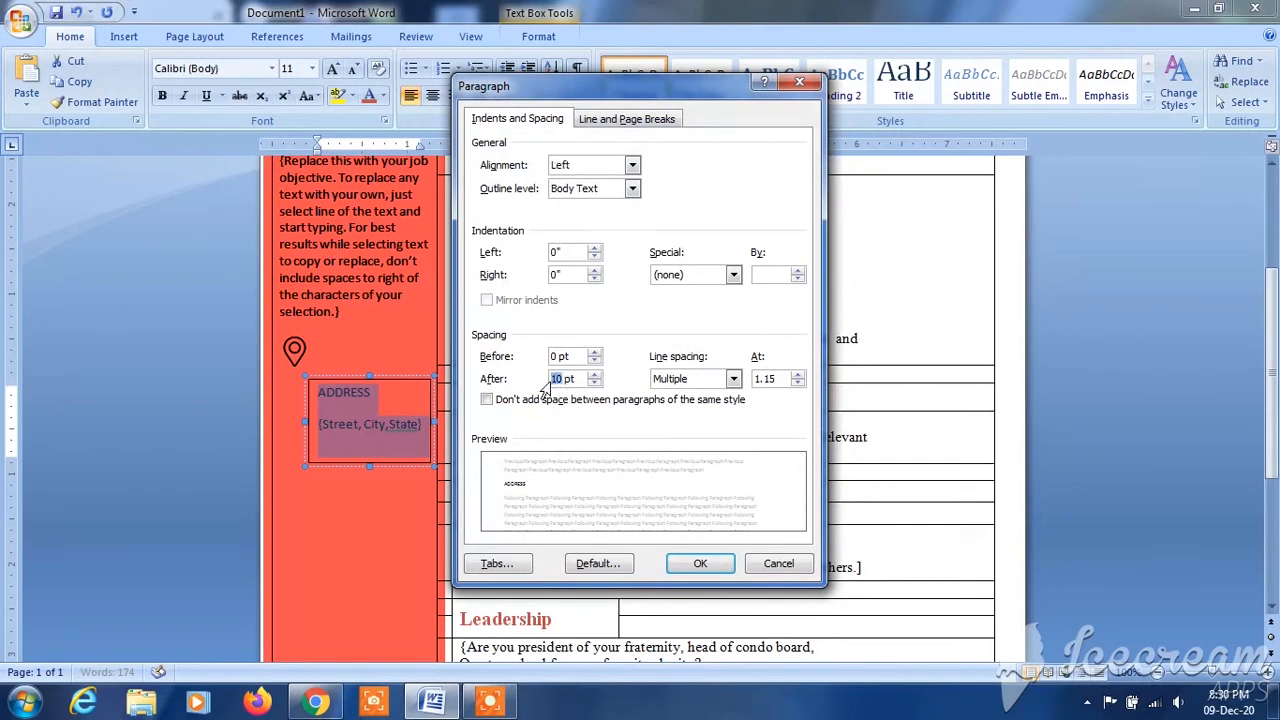
type("3")
key("Return")
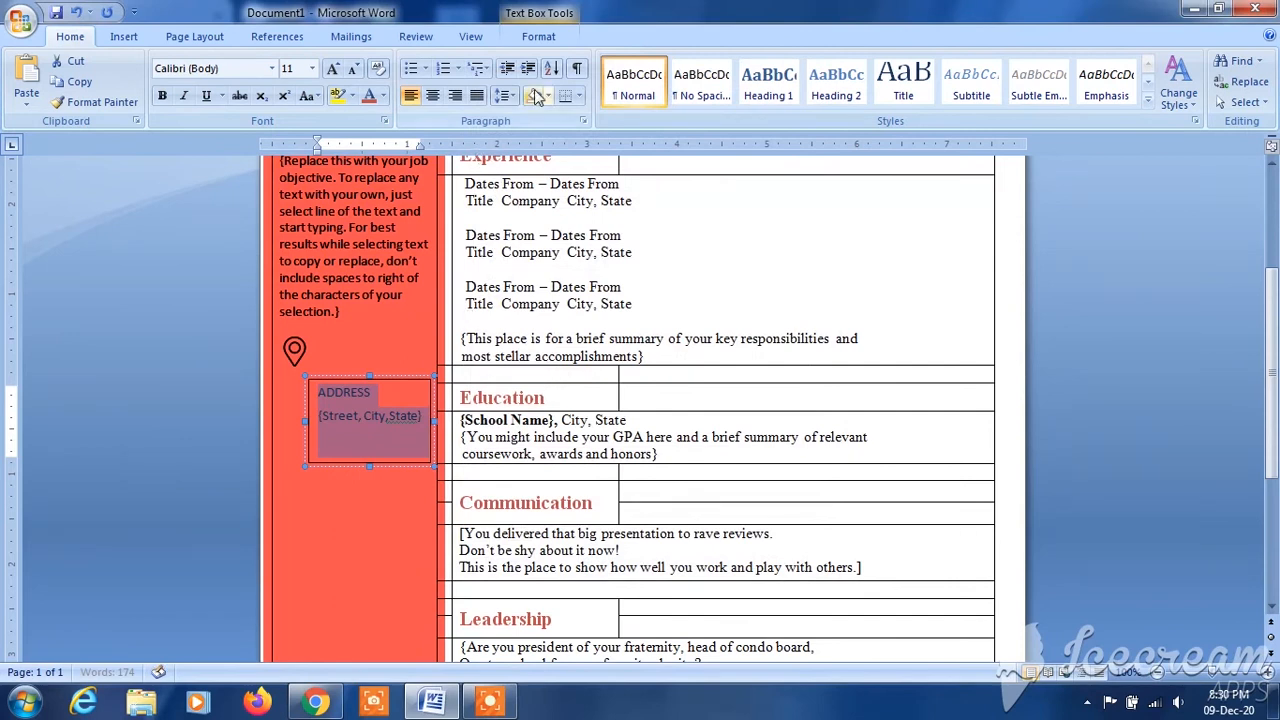
left_click(590, 120)
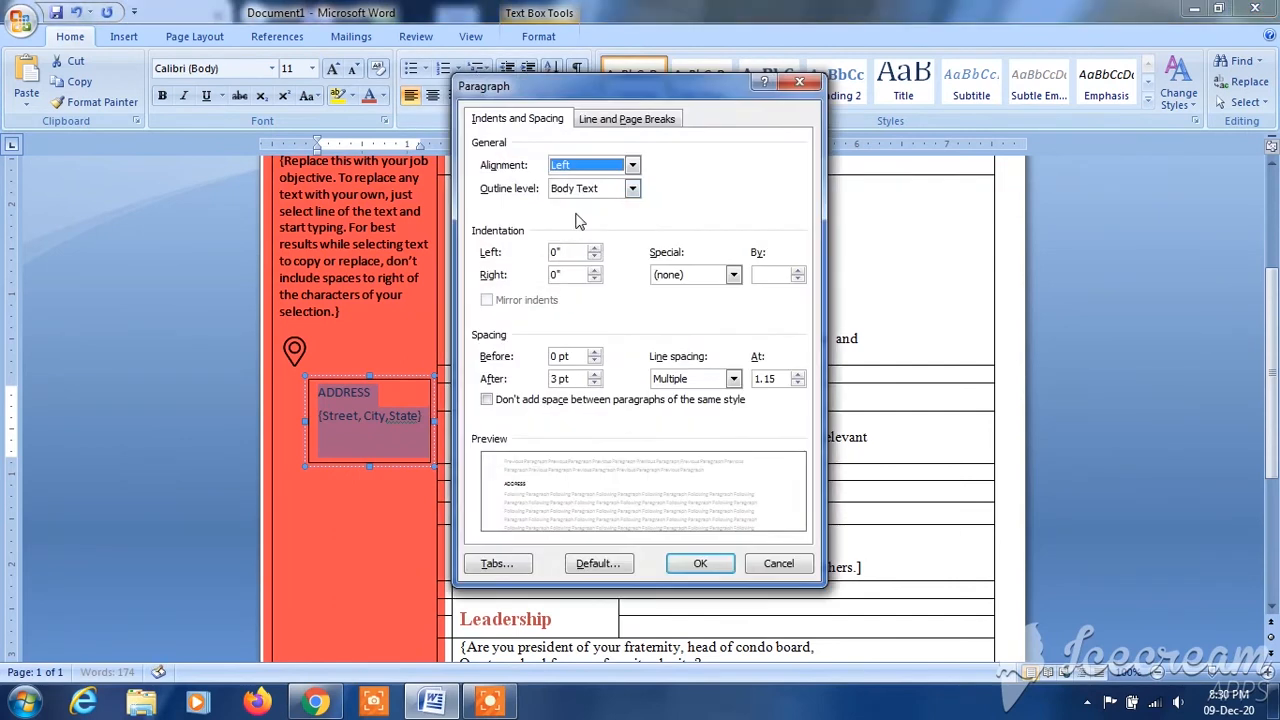
left_click(559, 385)
key("BackSpace")
type("1")
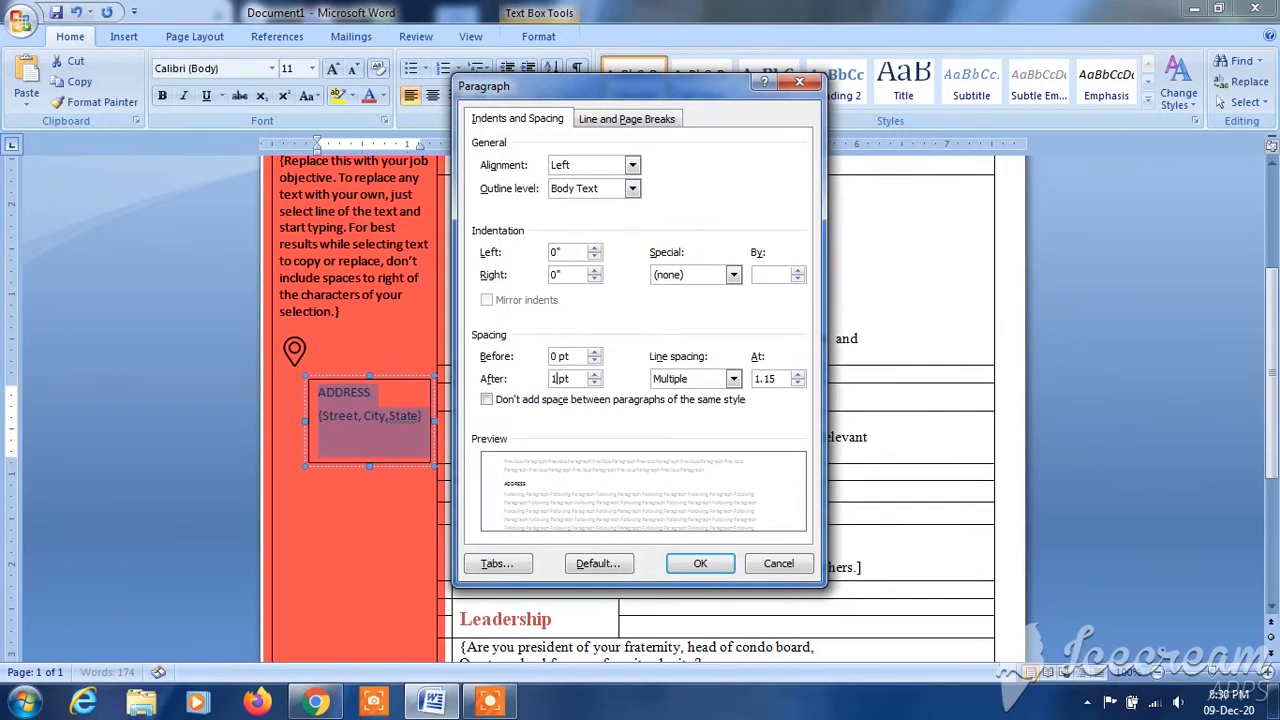
left_click(674, 565)
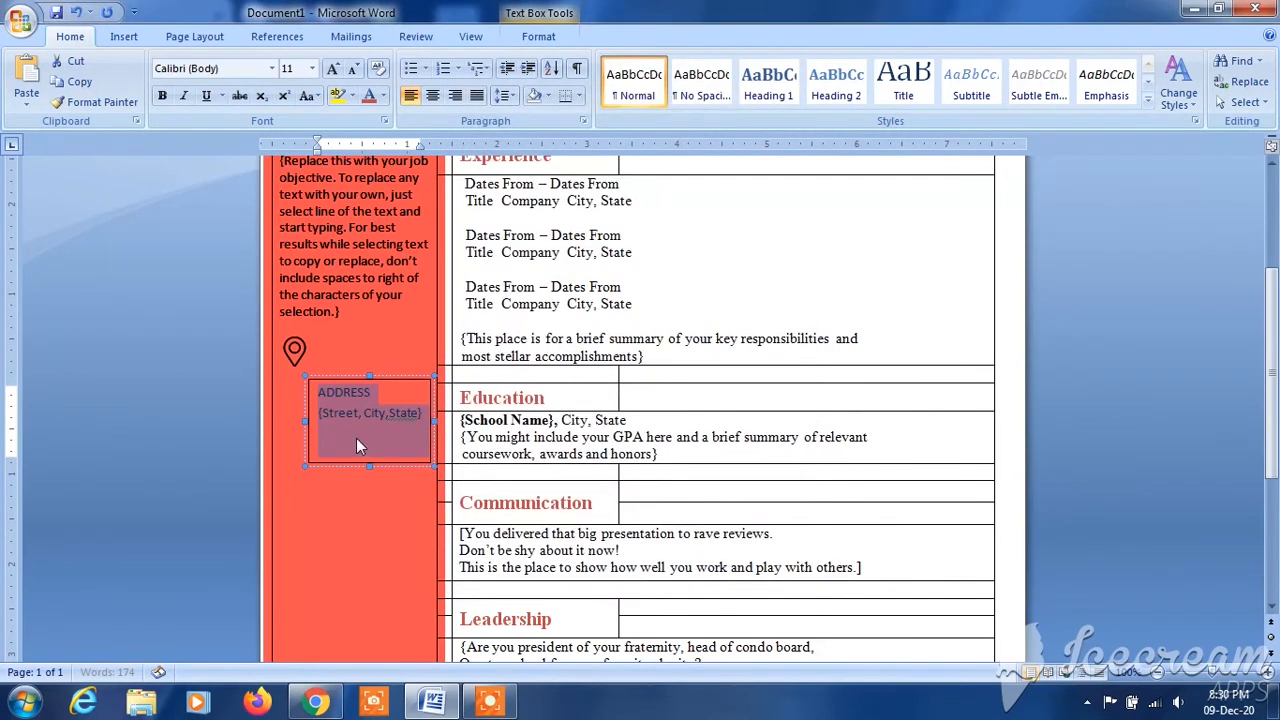
- Move the address text box up beside the pin icon and shorten it to about 0.64" high
left_click(369, 374)
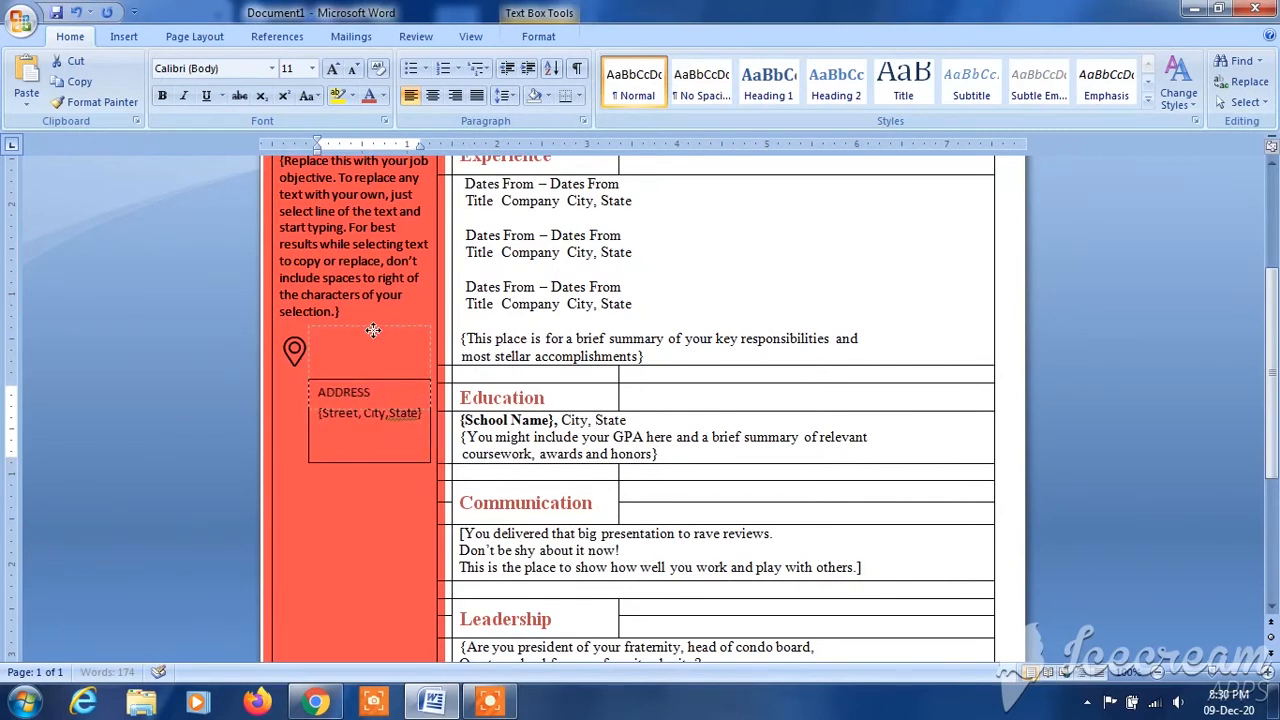
left_click_drag(372, 330, 372, 331)
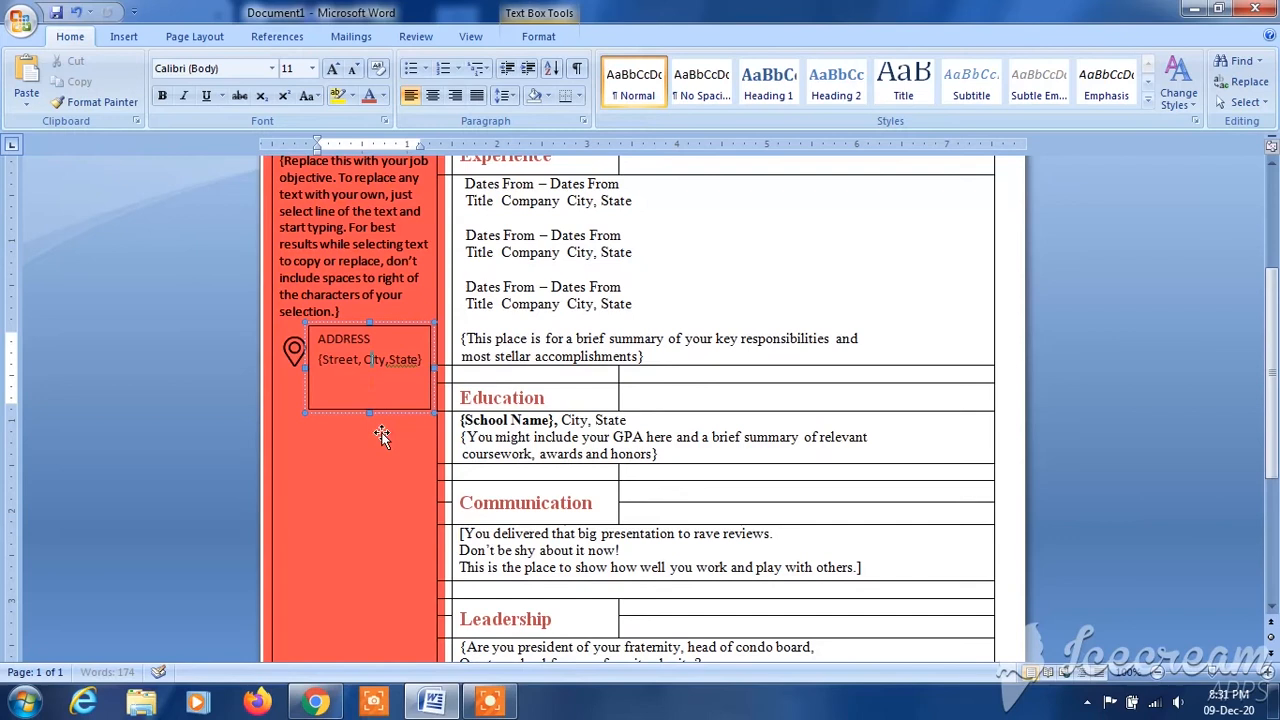
left_click_drag(367, 412, 368, 382)
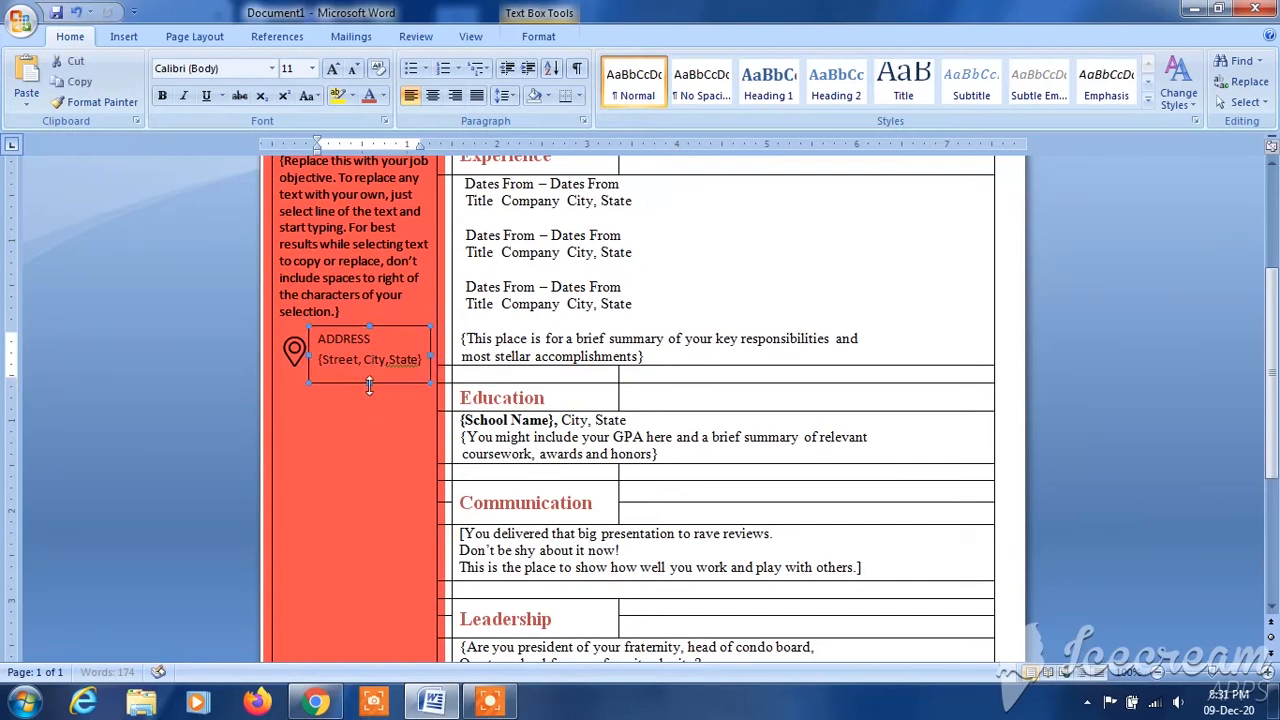
left_click(376, 430)
- Remove the outline from the address text box
left_click(380, 362)
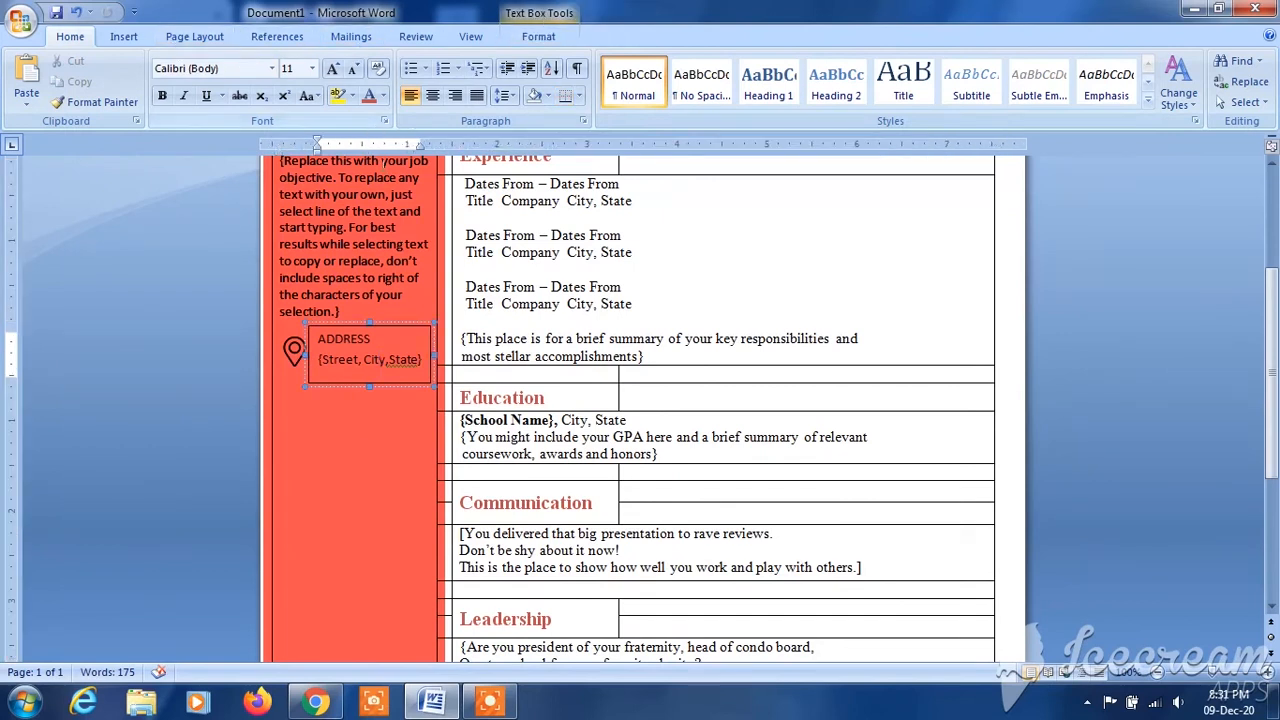
left_click(535, 42)
left_click(630, 82)
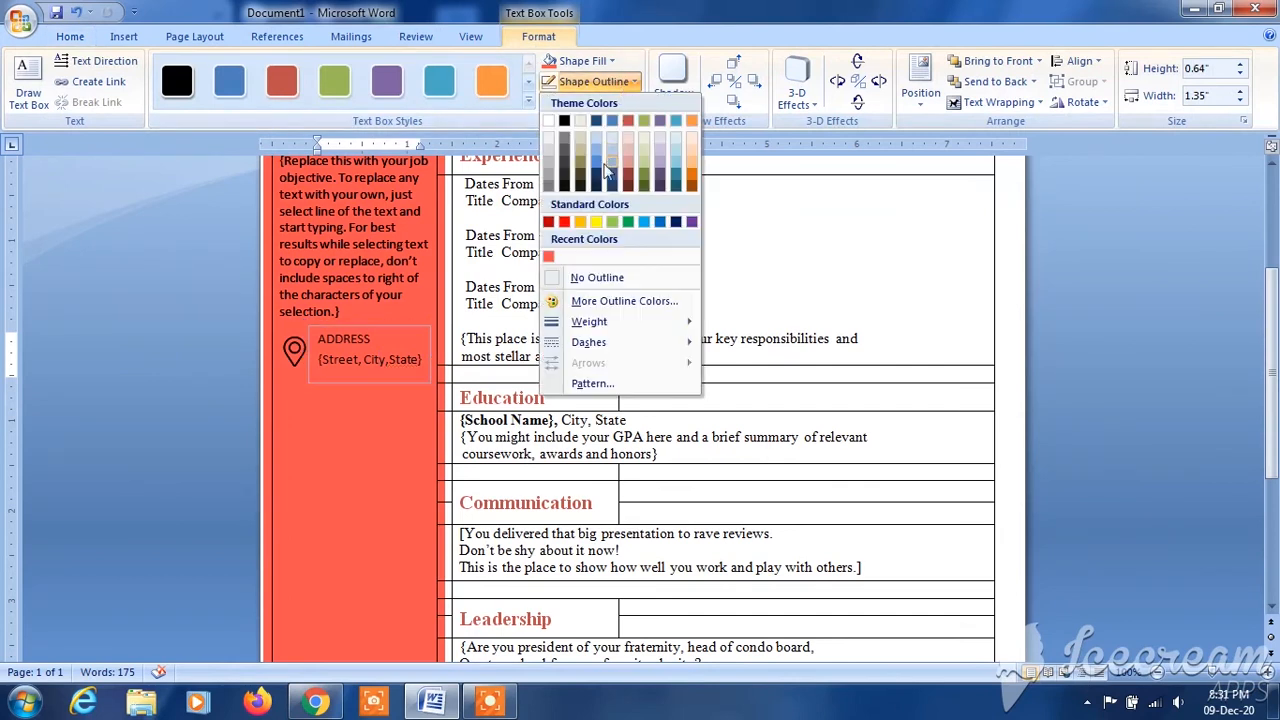
left_click(597, 277)
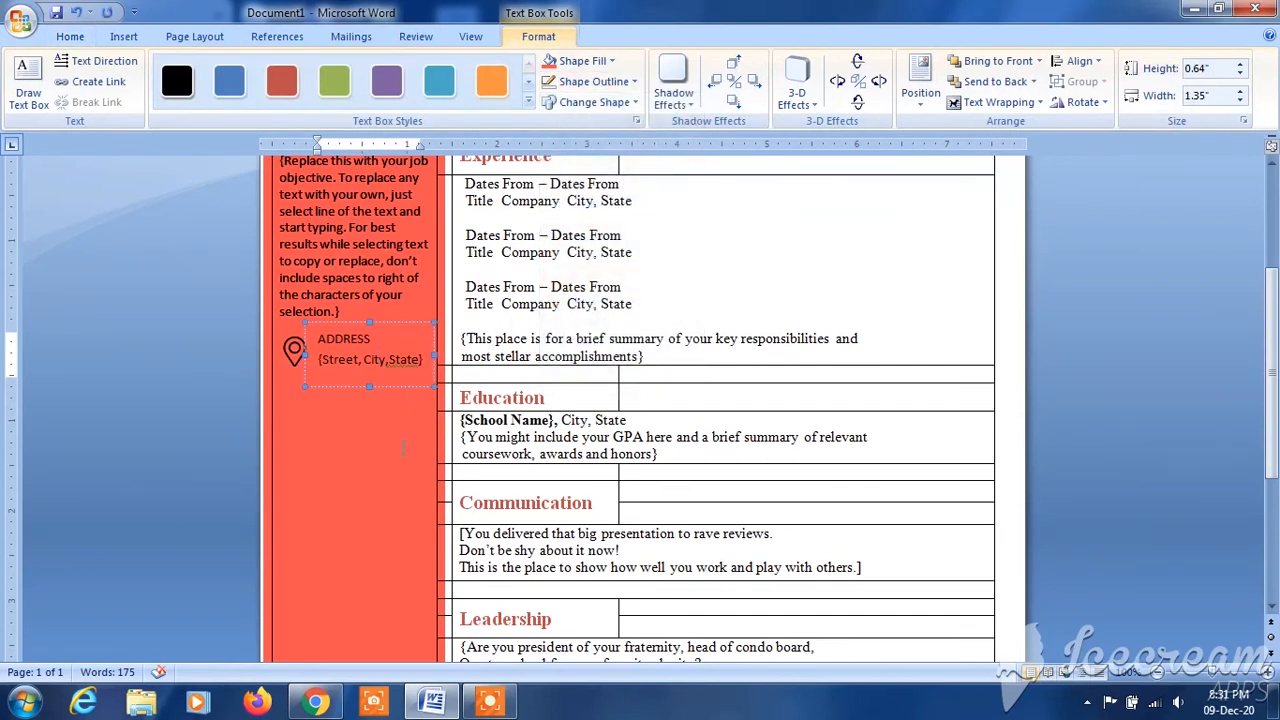
left_click(406, 445)
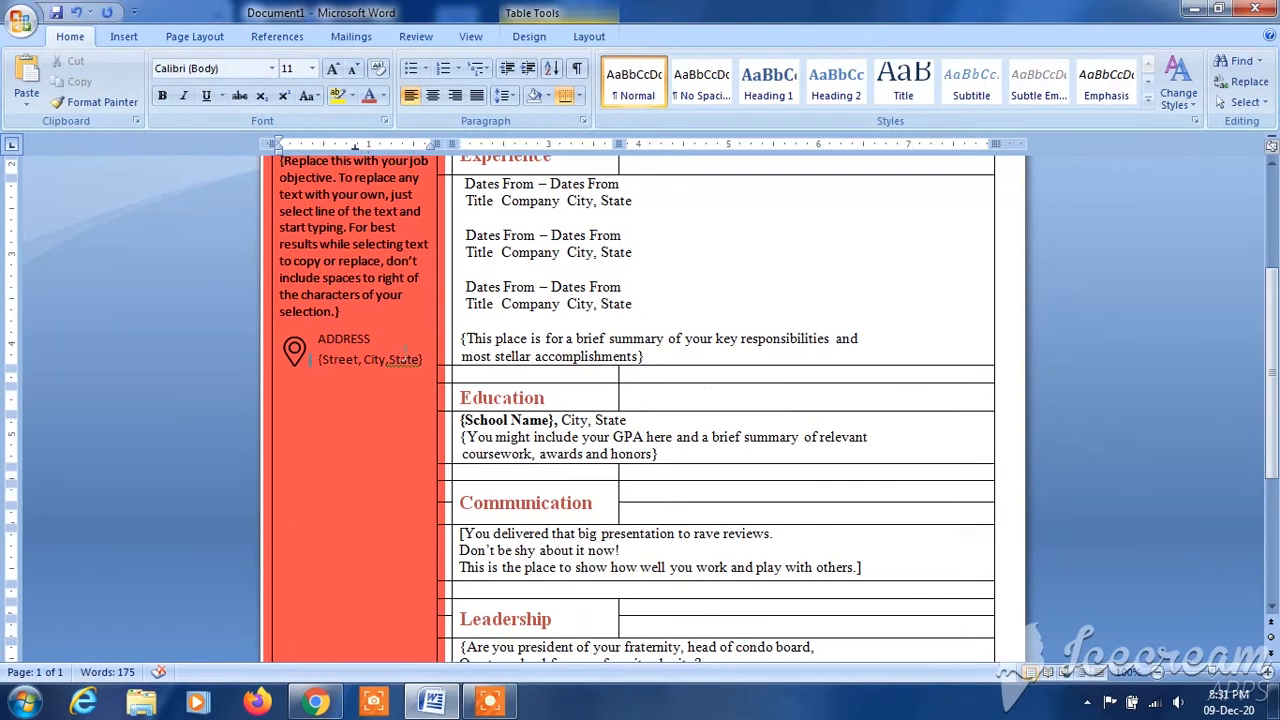
- Apply the suggested correction to the flagged word in the address line so it reads "{Street, City, State}"
right_click(405, 354)
left_click(366, 389)
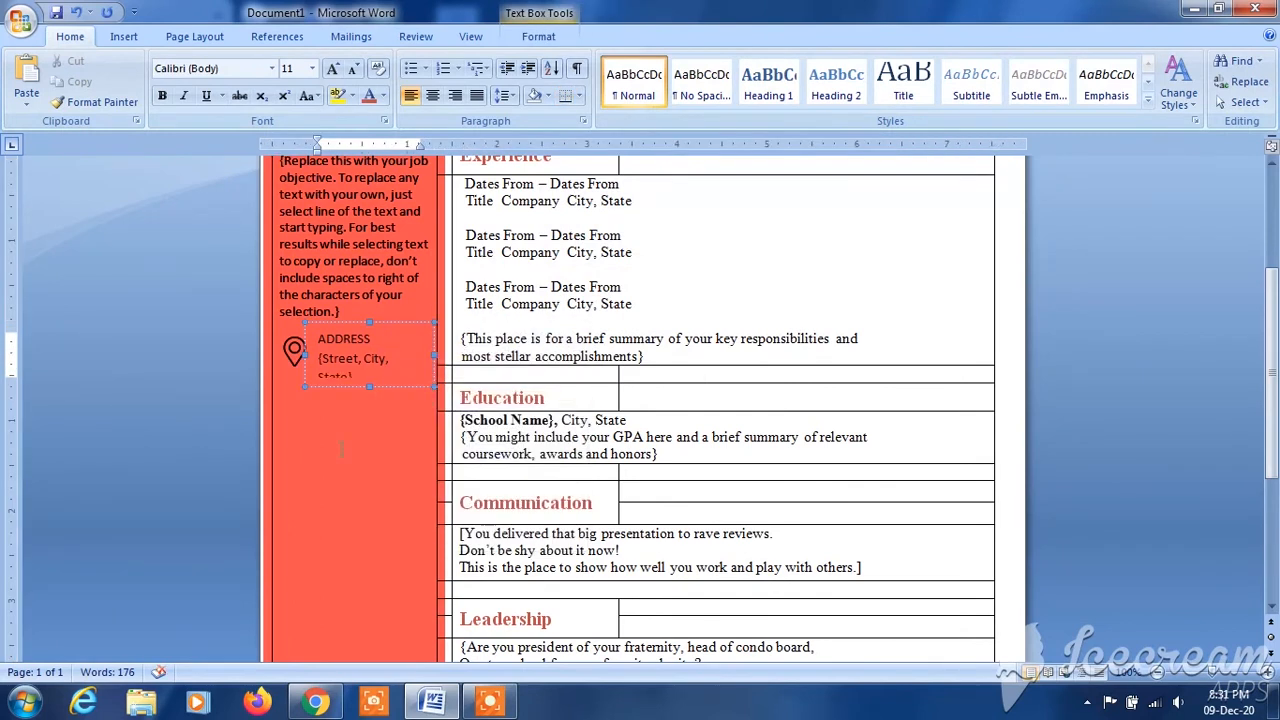
left_click(354, 432)
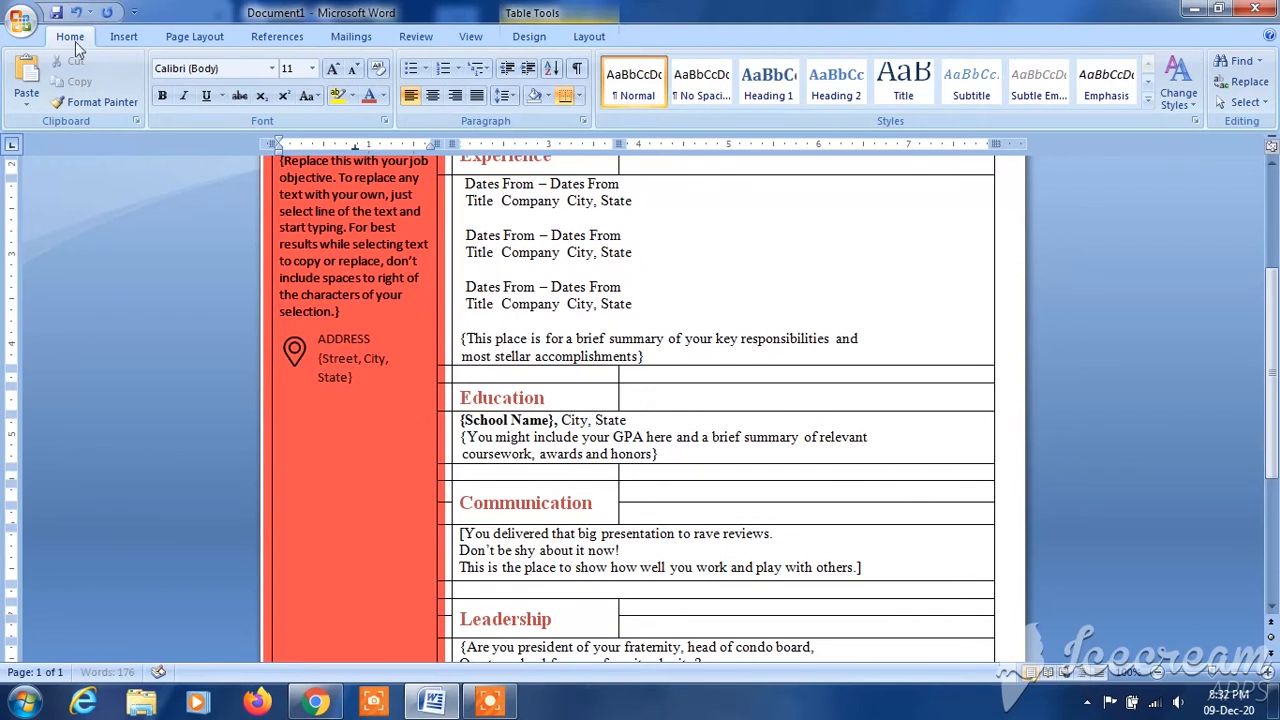
- Insert the "mobile-phone" picture from the Downloads folder below the address block
left_click(123, 36)
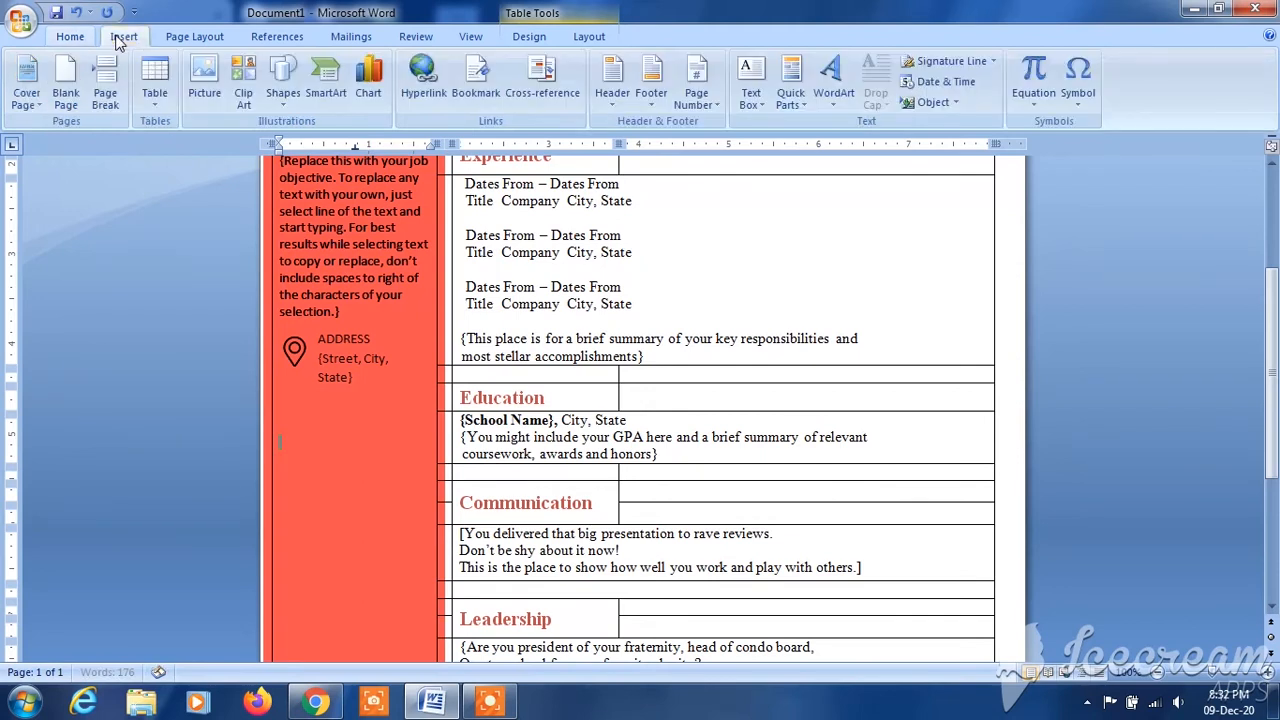
left_click(203, 85)
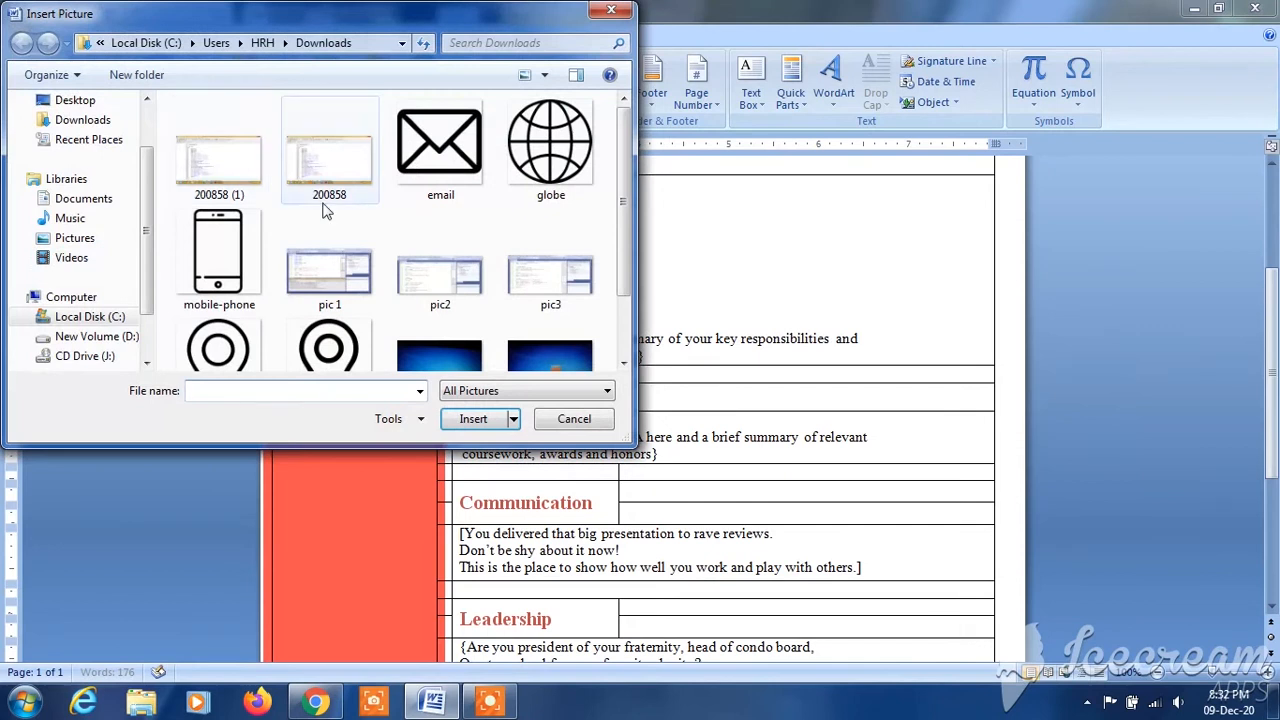
left_click(234, 261)
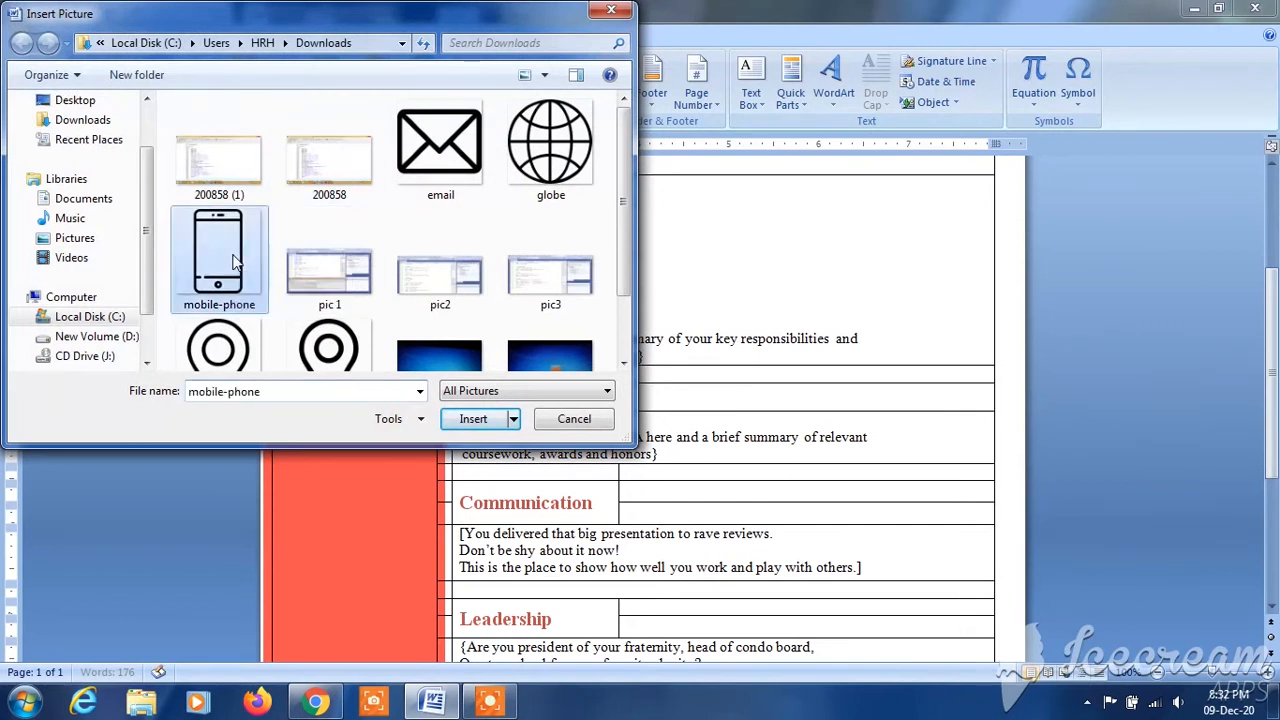
double_click(234, 261)
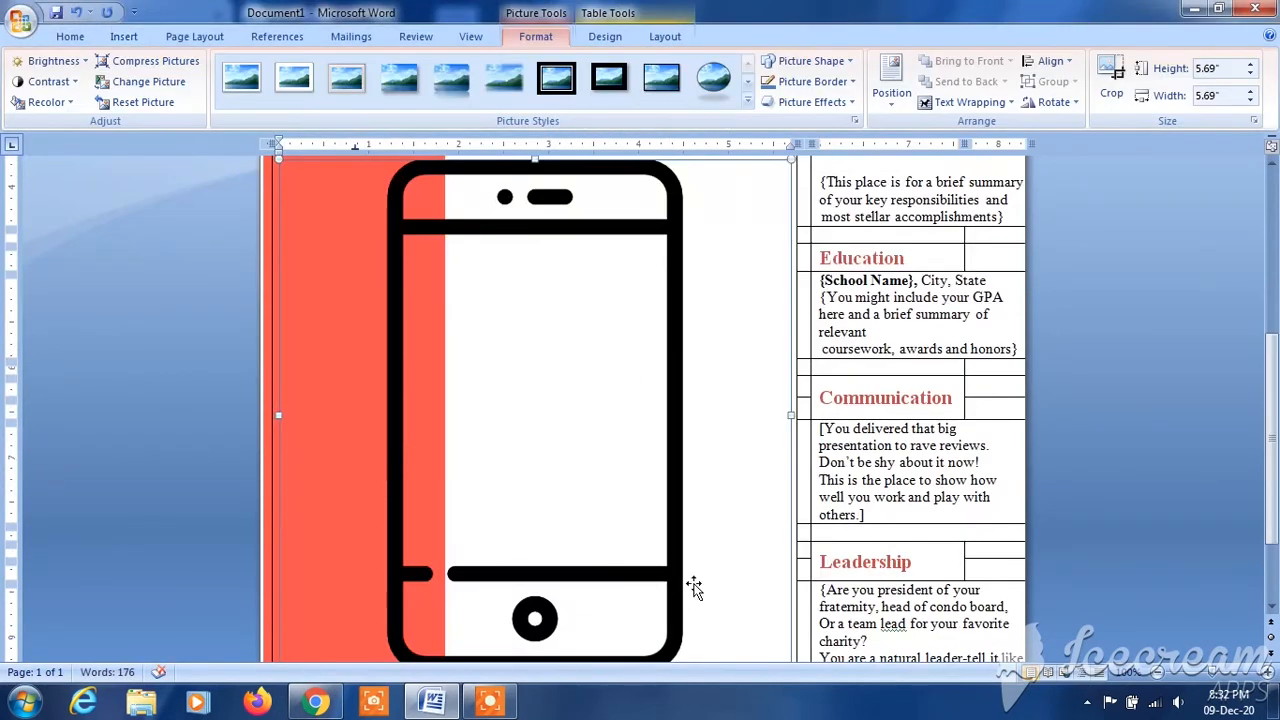
- Shrink the mobile-phone picture to a small icon under the pin icon so it fits inside the orange-red sidebar
scroll(1276, 438, "down", 2)
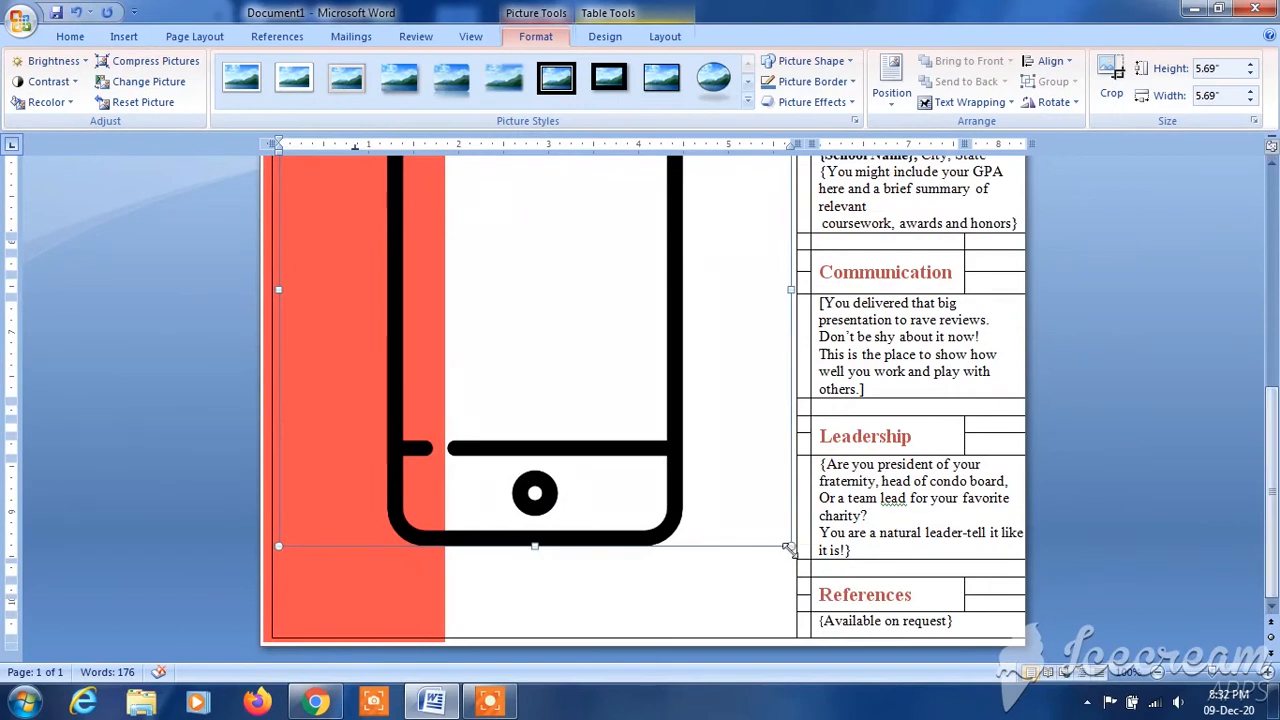
left_click_drag(791, 546, 494, 249)
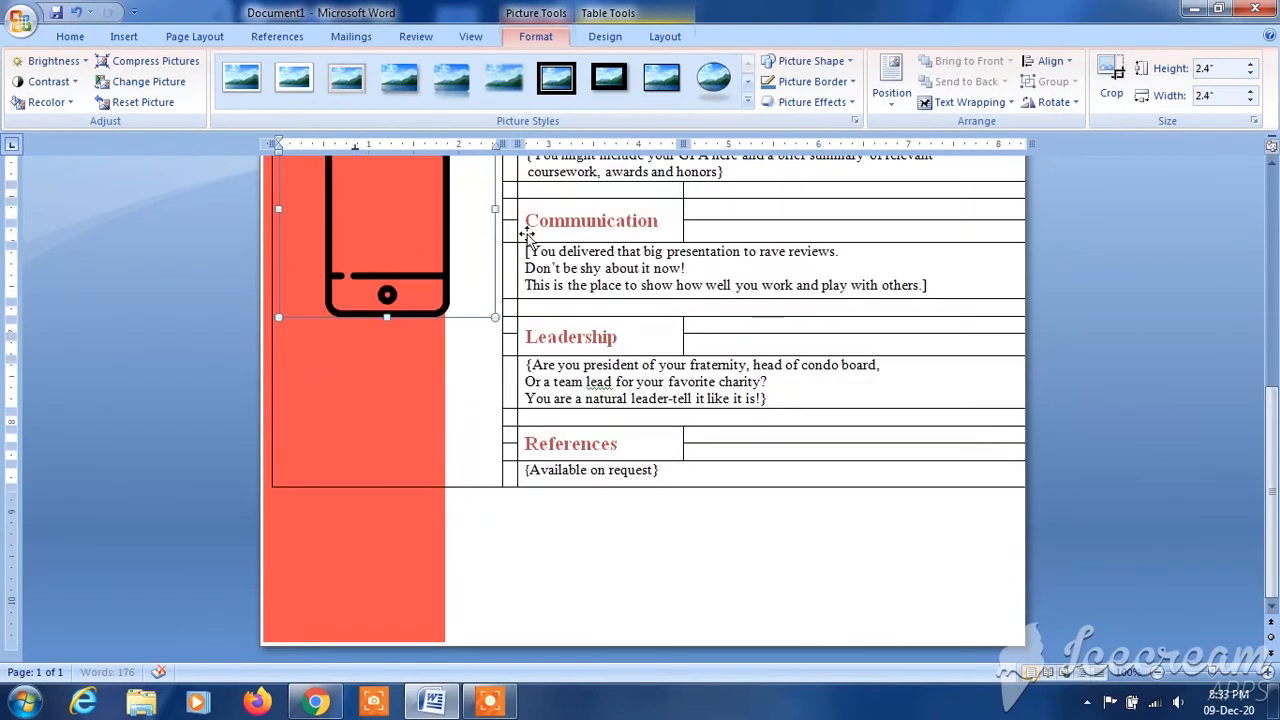
scroll(1272, 400, "up", 5)
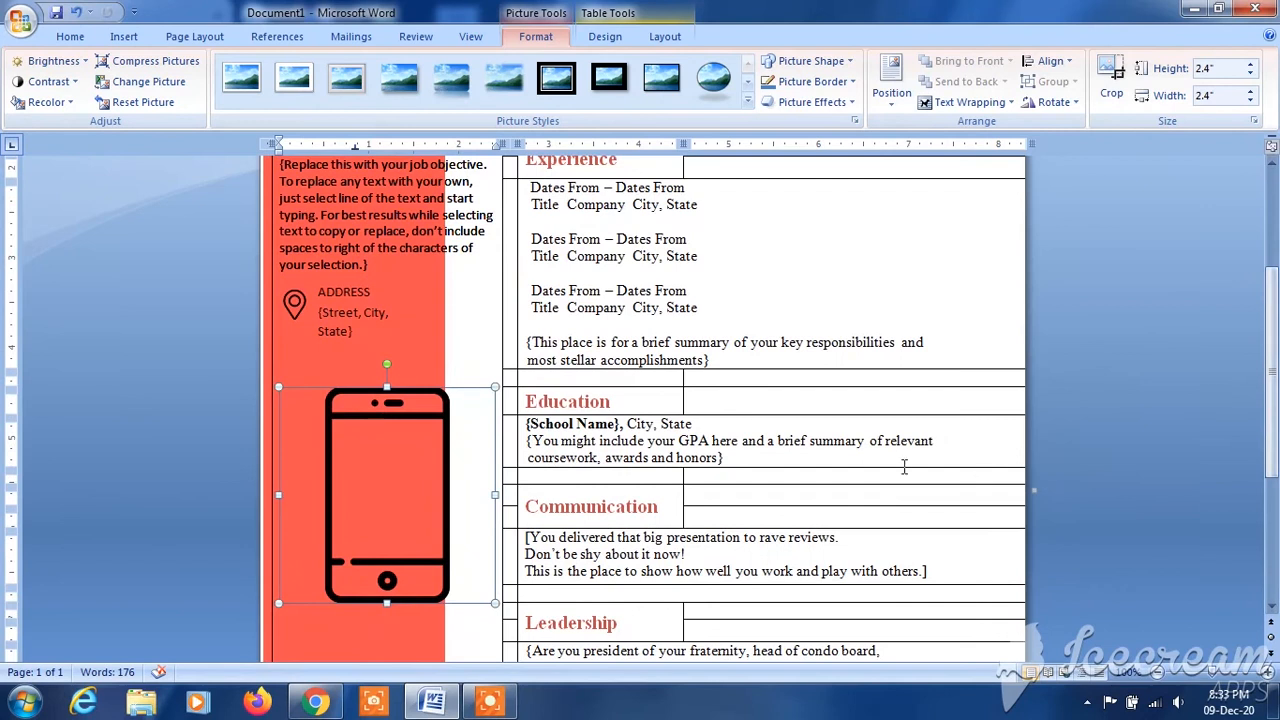
left_click_drag(494, 387, 400, 460)
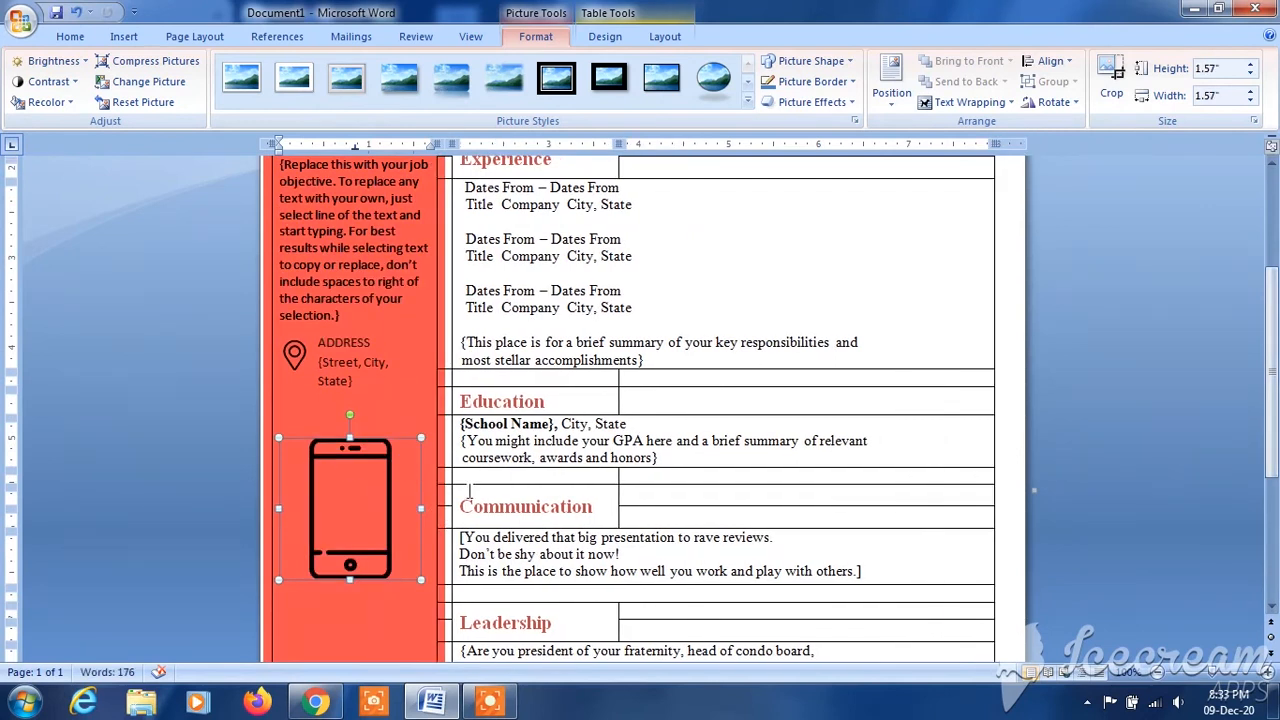
left_click_drag(410, 450, 294, 450)
left_click(374, 462)
left_click(351, 433)
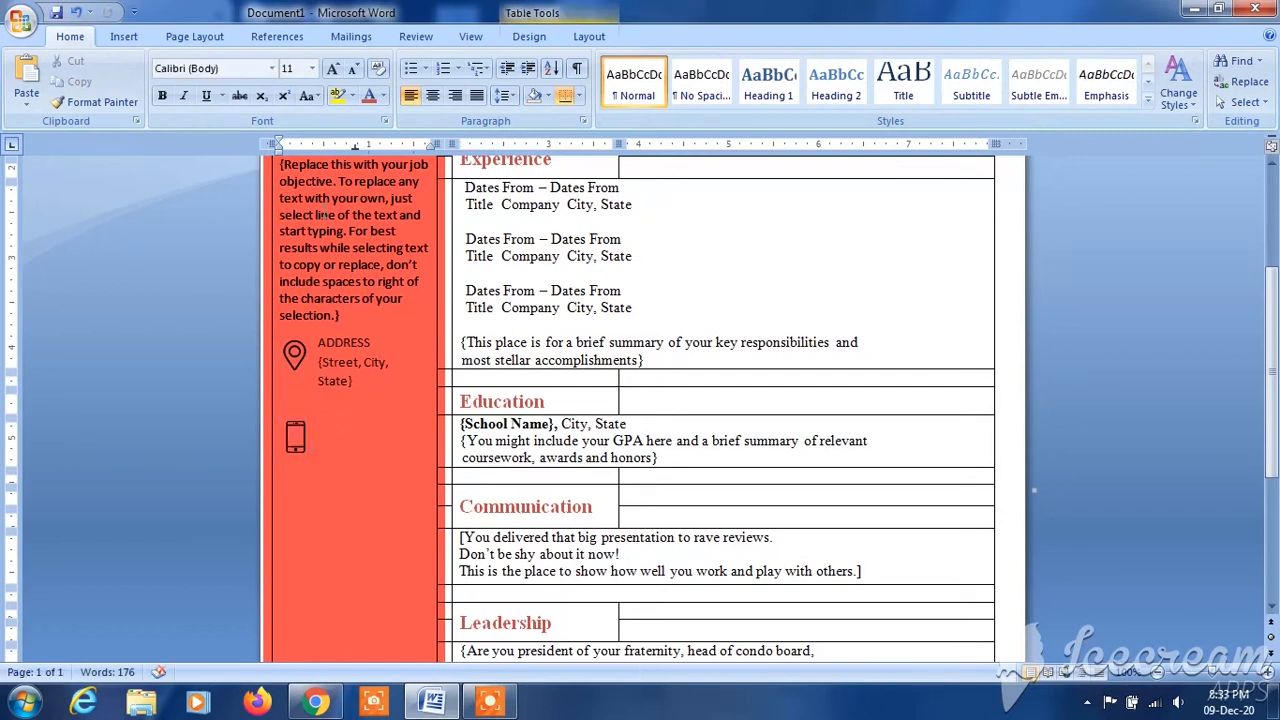
- Insert a simple text box about 1.57" wide and 0.52" high near the phone icon, with the text "Your Number"
left_click(124, 37)
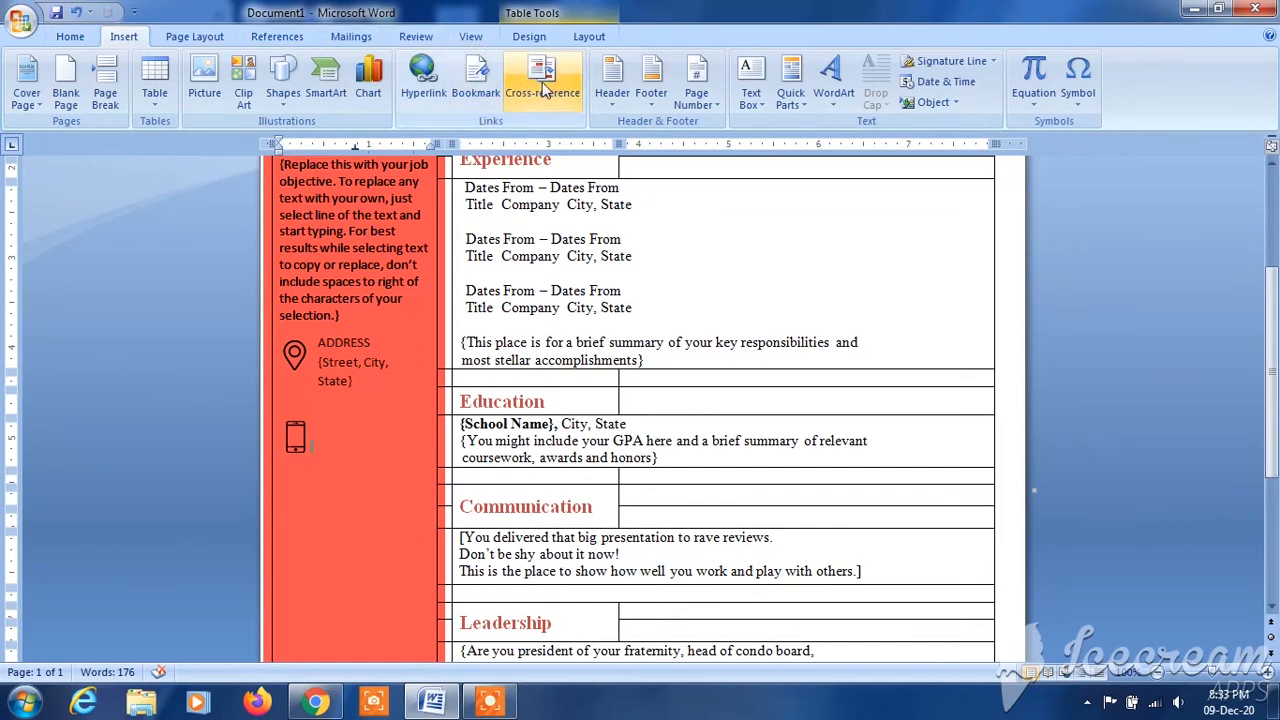
left_click(760, 88)
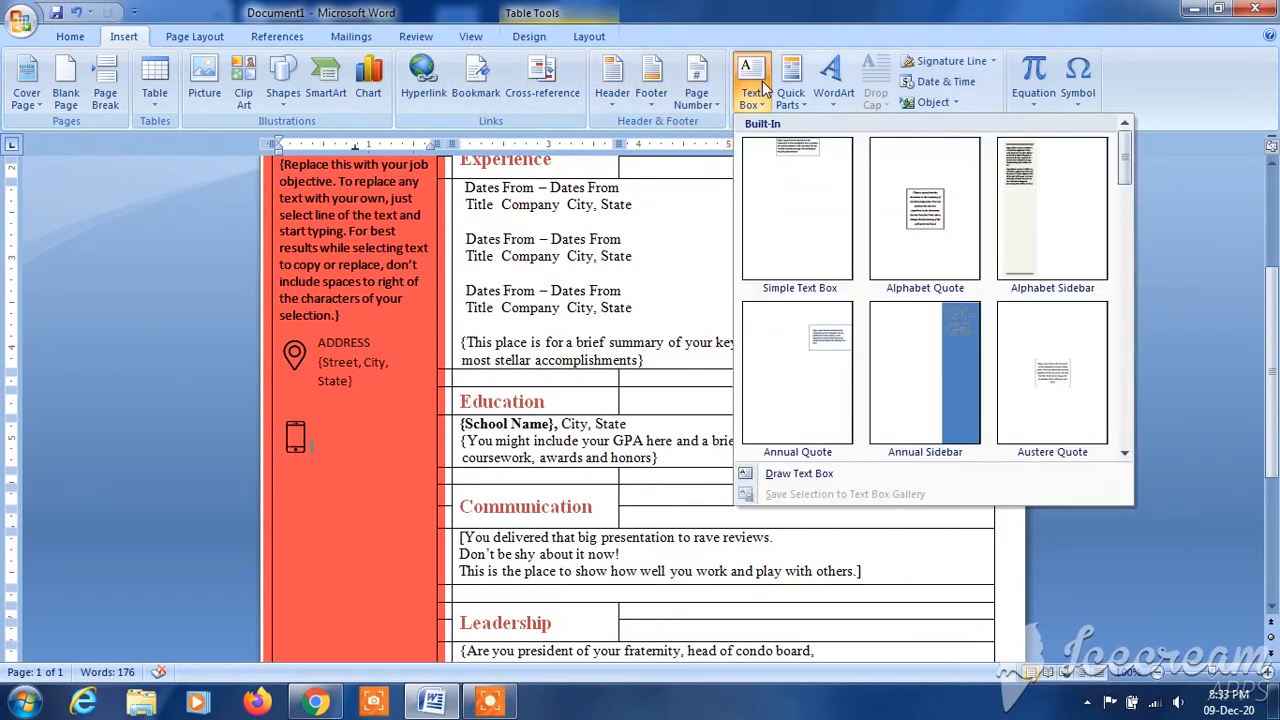
left_click(797, 179)
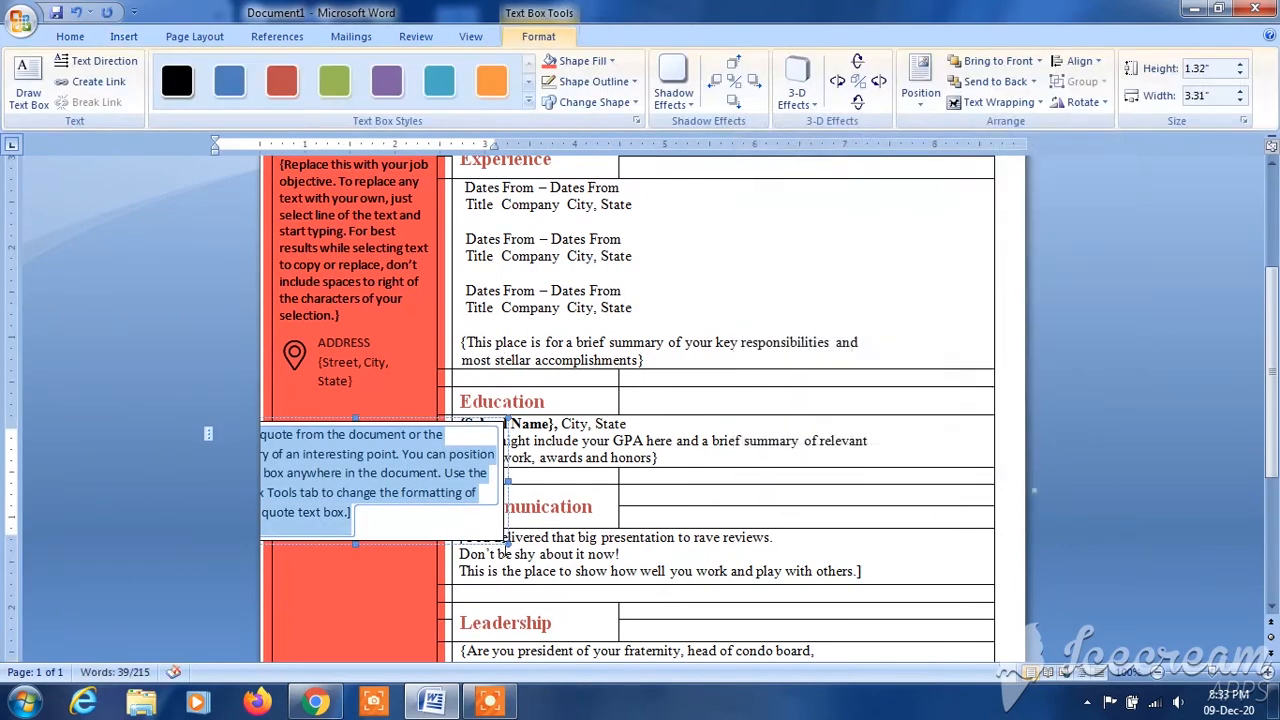
left_click_drag(508, 540, 368, 472)
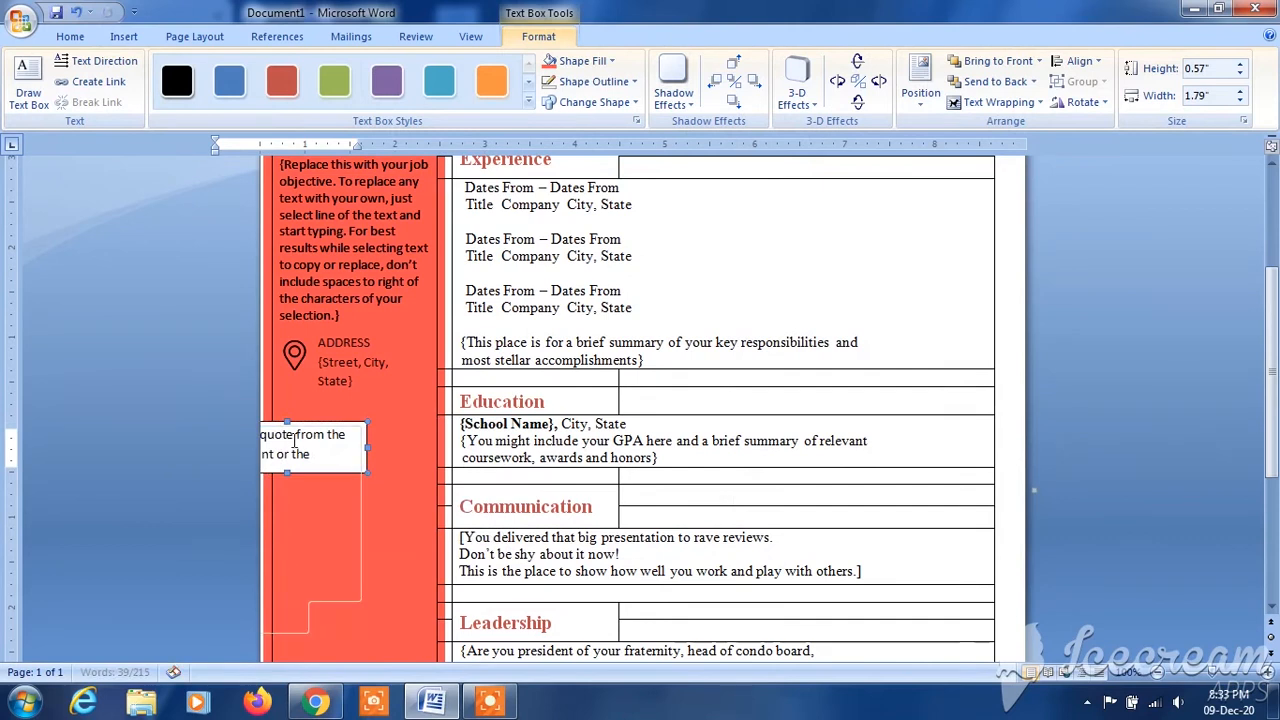
left_click_drag(292, 432, 331, 488)
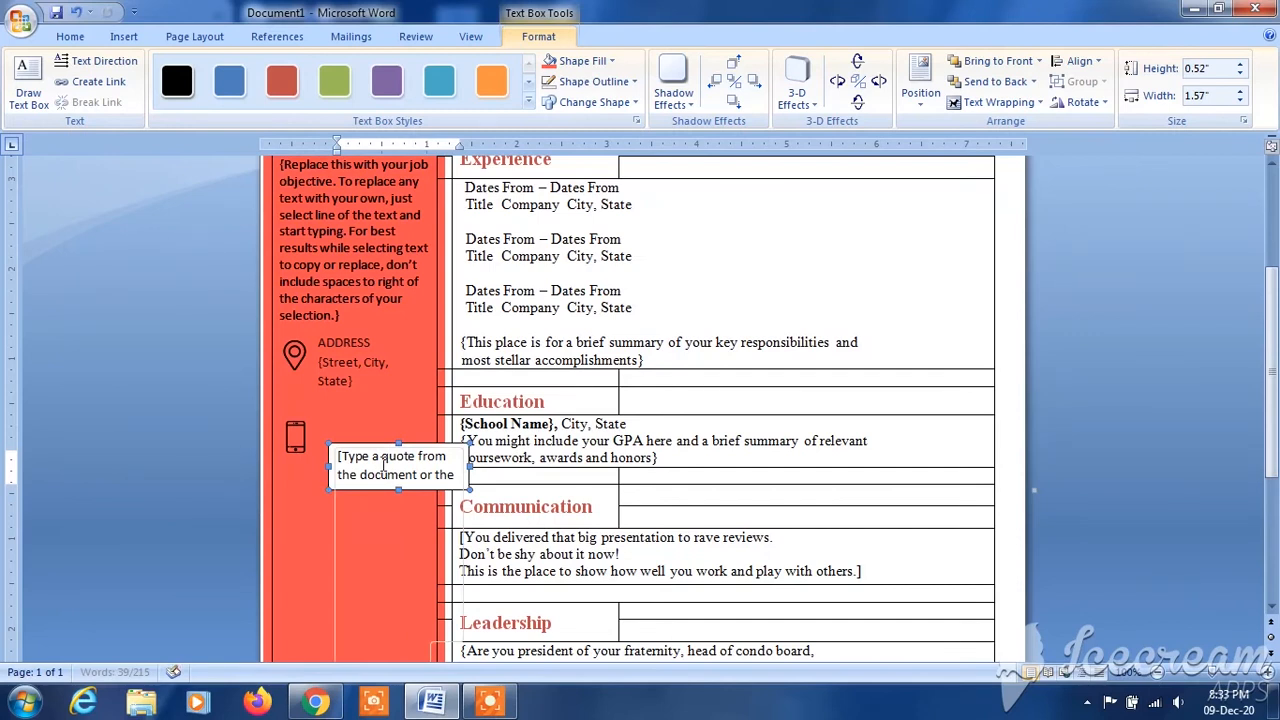
left_click(405, 461)
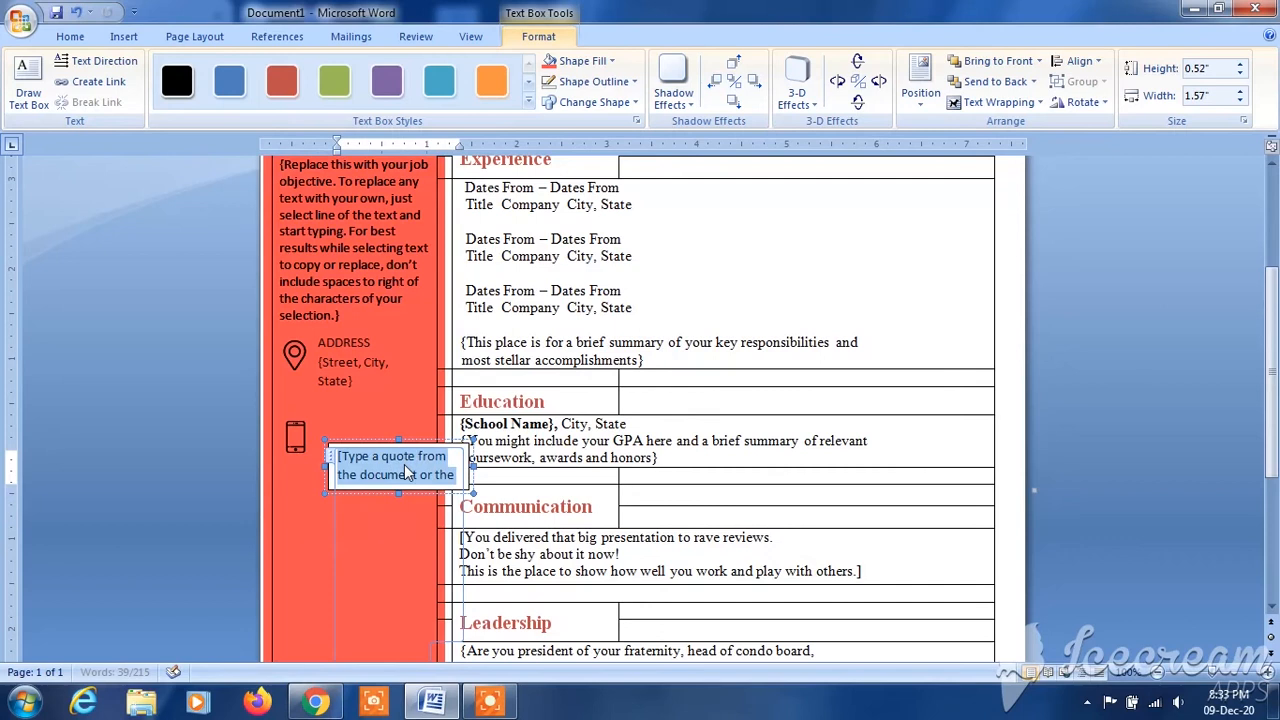
type("T")
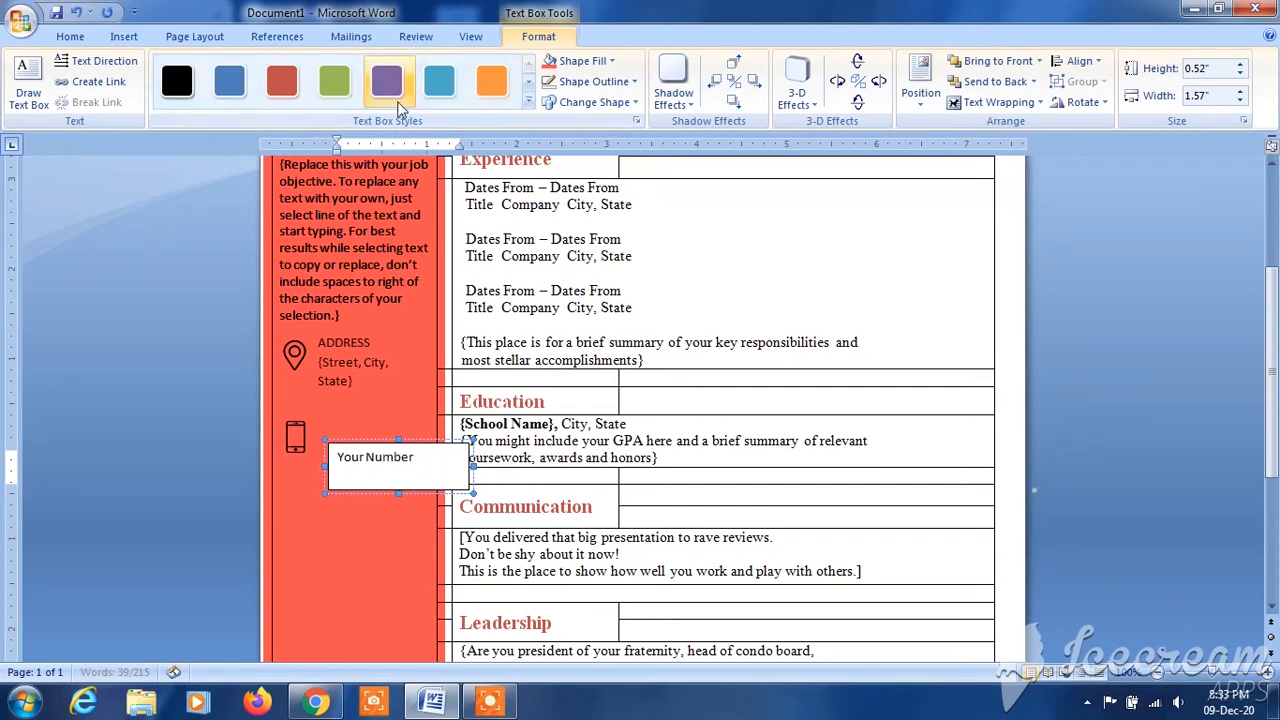
- Fill the "Your Number" text box with the recent orange-red without an outline, and move it up beside the phone icon
left_click(609, 65)
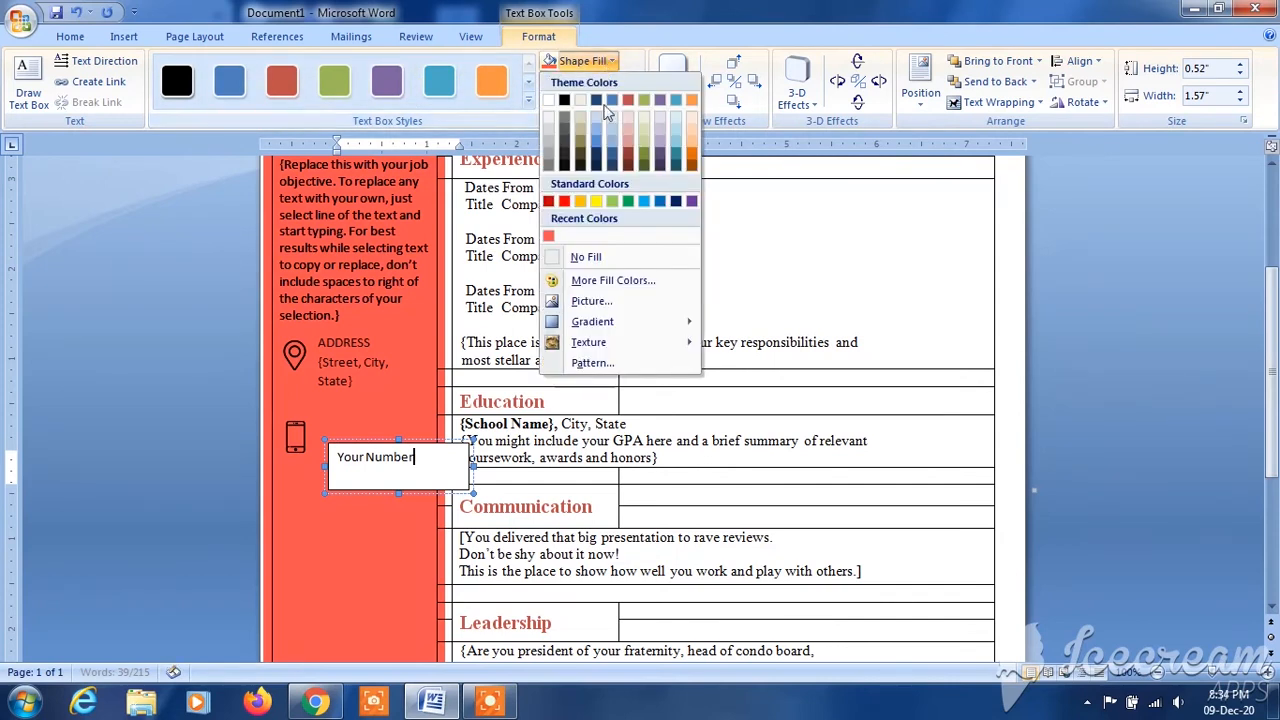
left_click(552, 235)
left_click(596, 82)
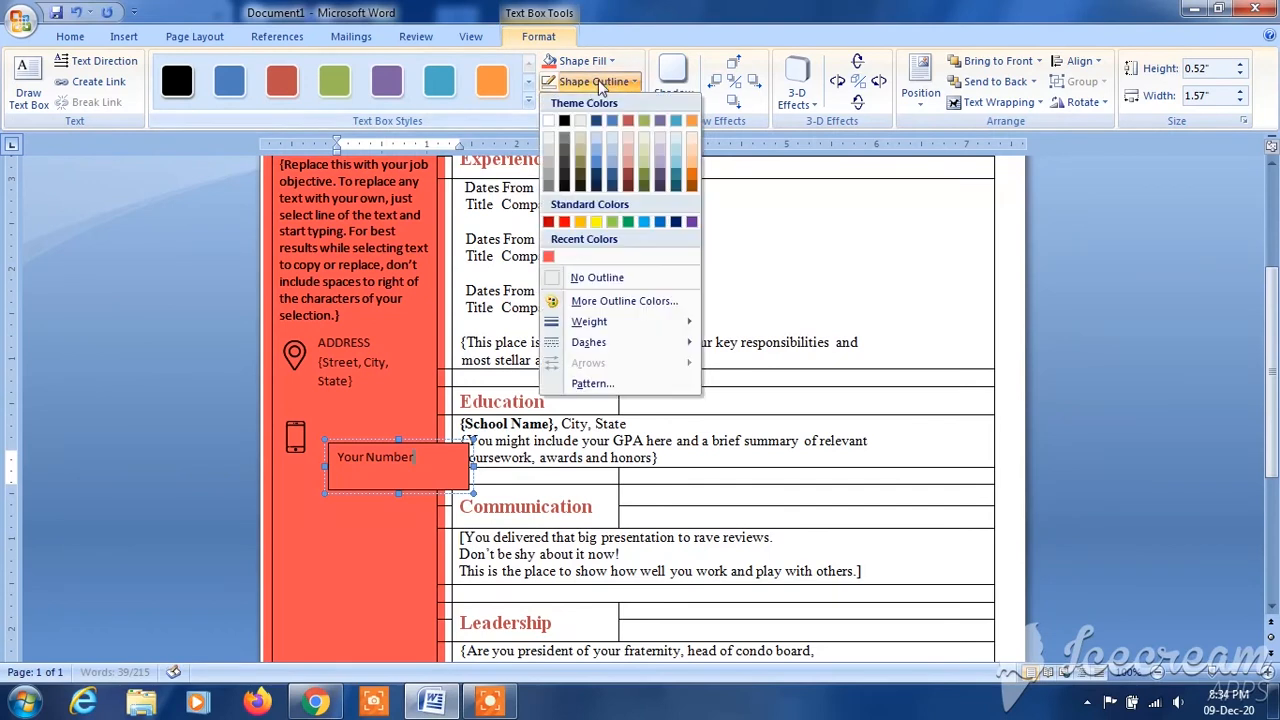
left_click(585, 278)
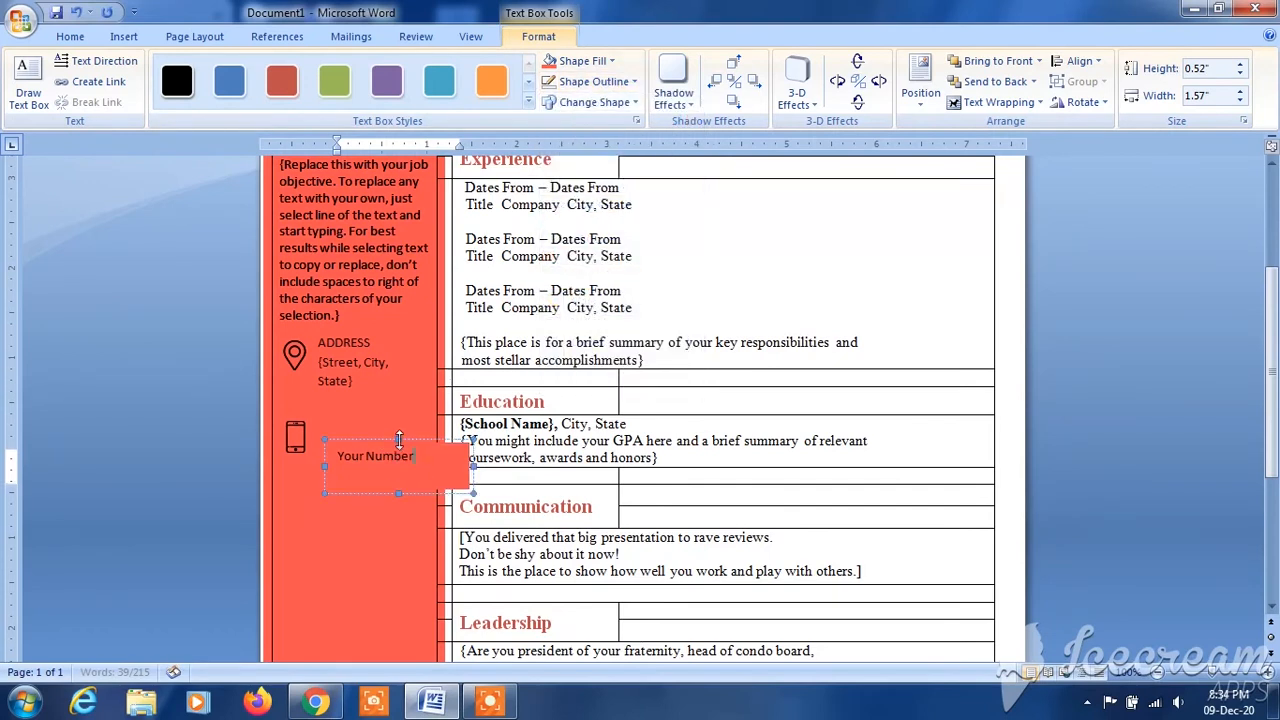
left_click_drag(399, 440, 384, 426)
left_click_drag(448, 468, 403, 466)
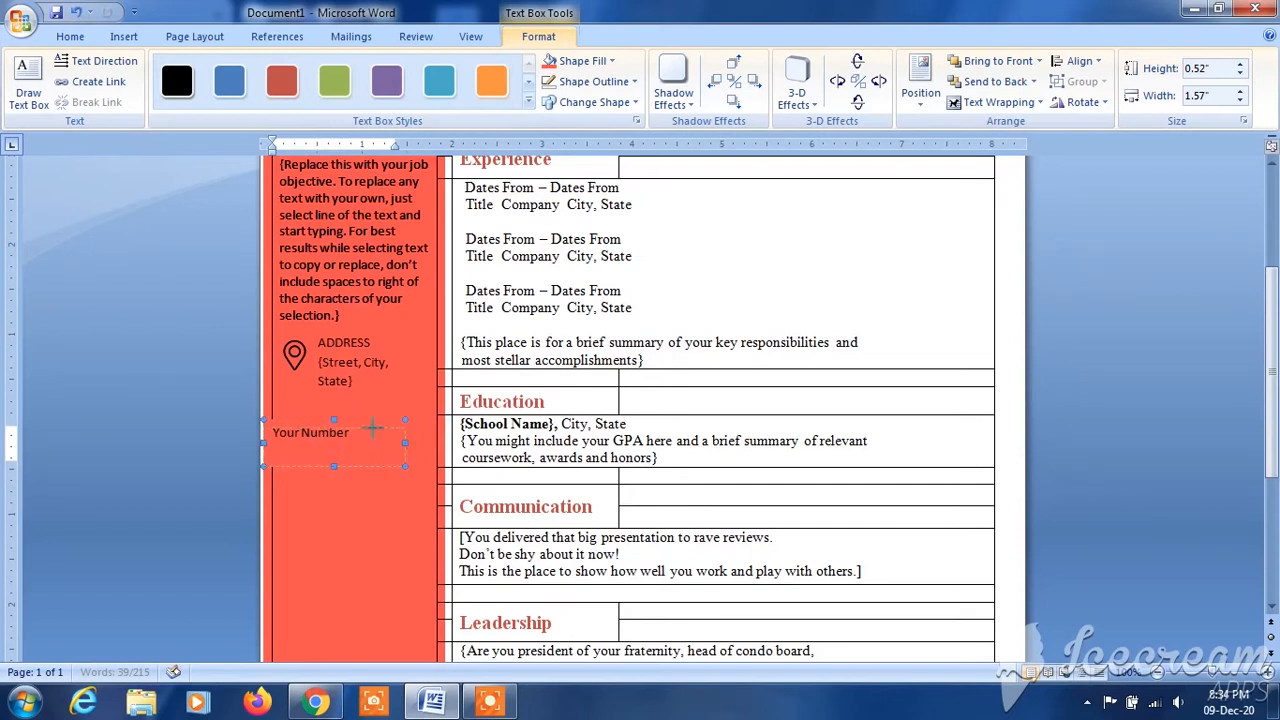
left_click_drag(334, 420, 334, 429)
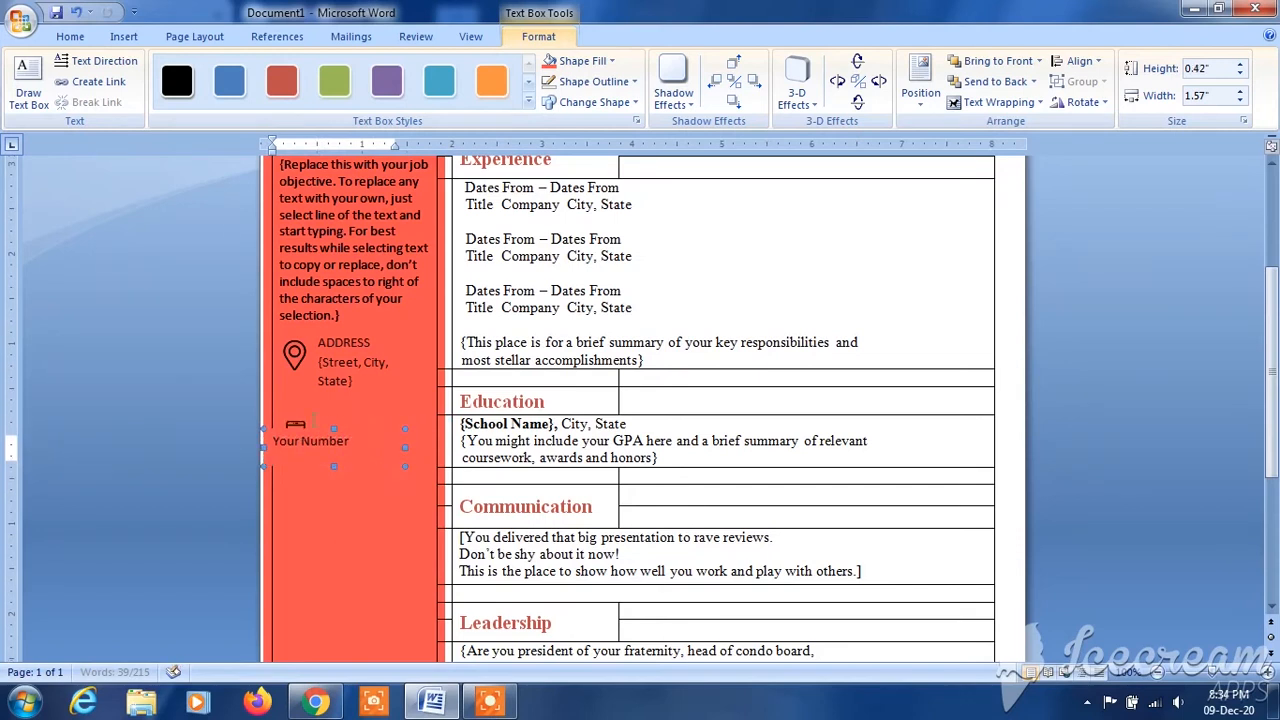
key("ctrl+z")
key("ctrl+z")
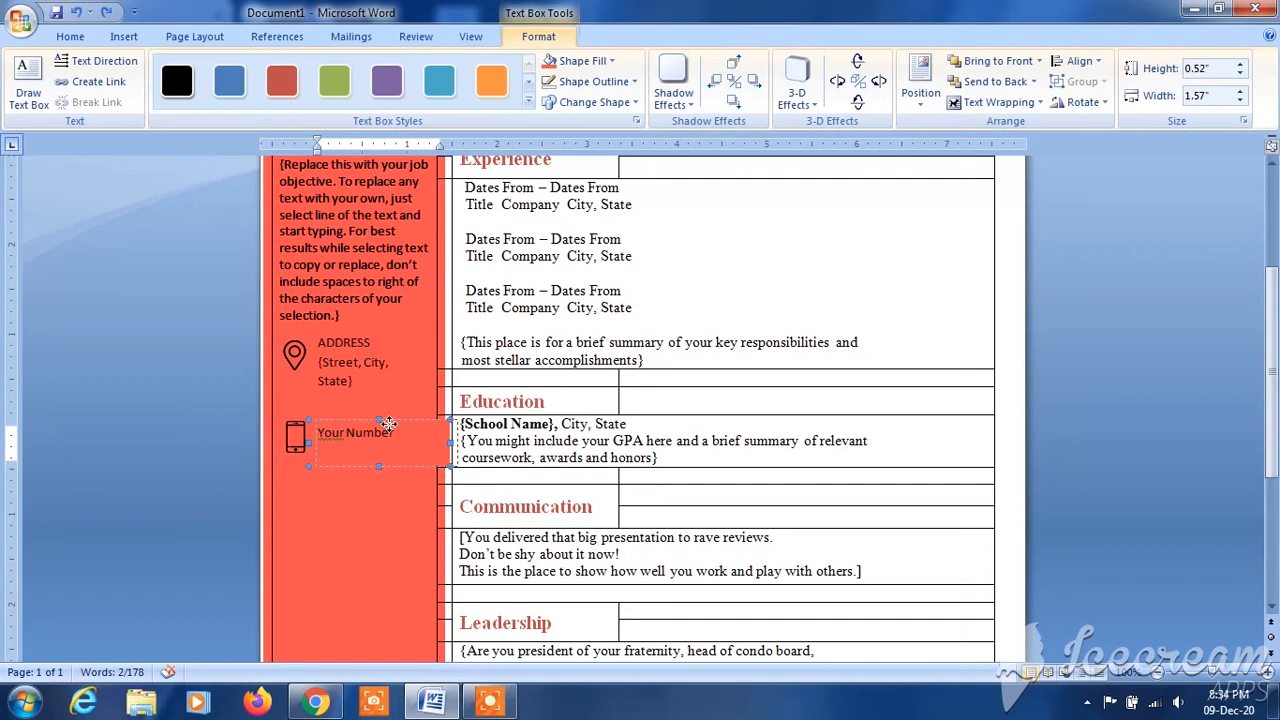
- Nudge the "Your Number" text box clear of the phone icon and shrink it to about 1.09" wide and 0.47" high
key("Right")
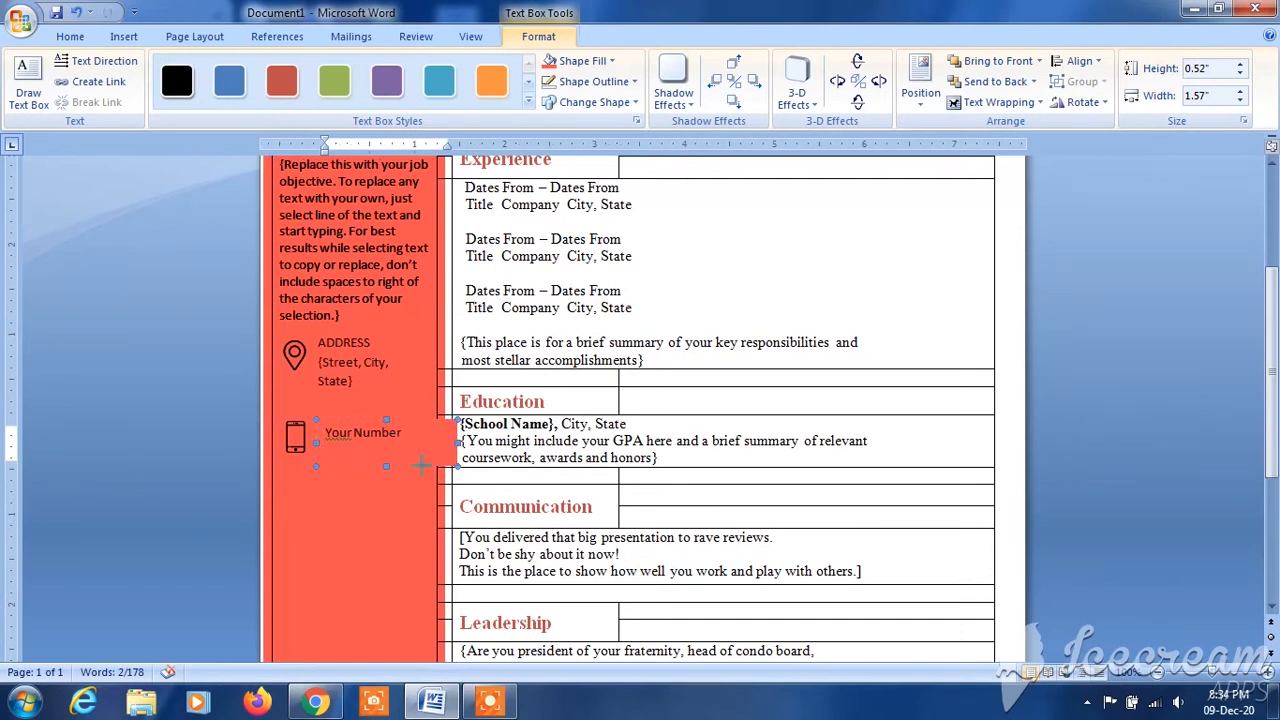
left_click_drag(413, 461, 415, 462)
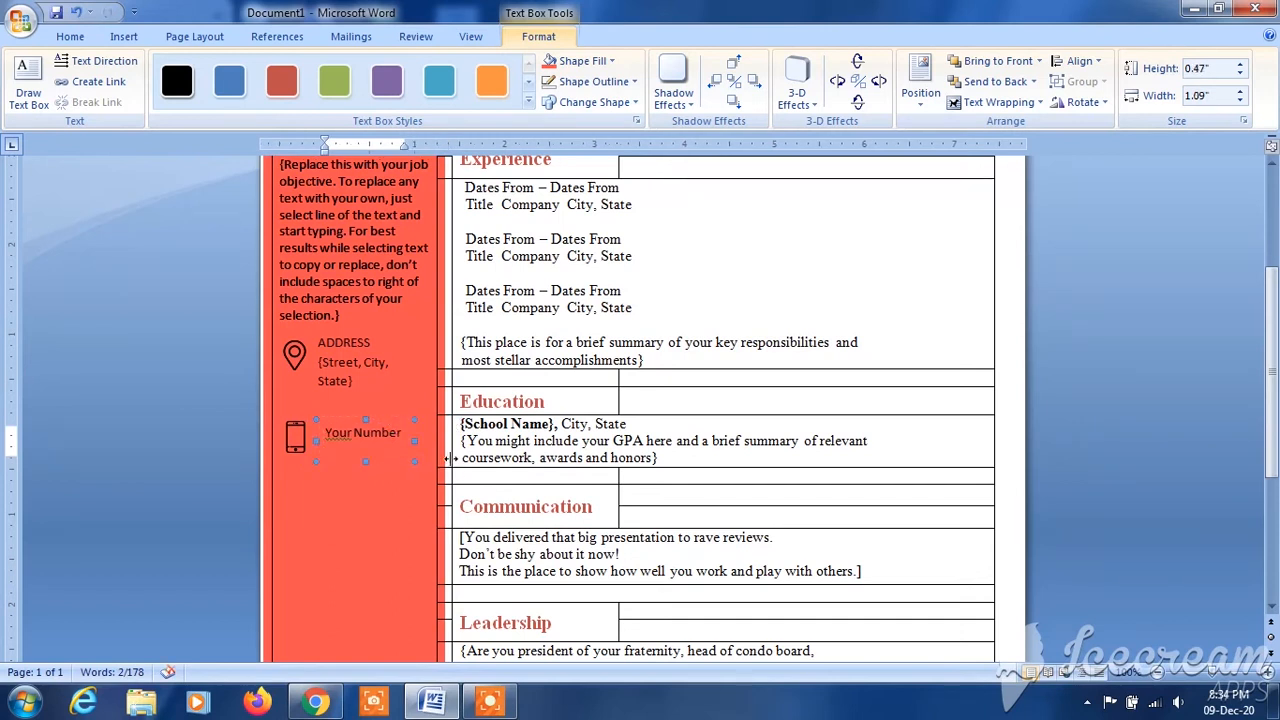
left_click(368, 456)
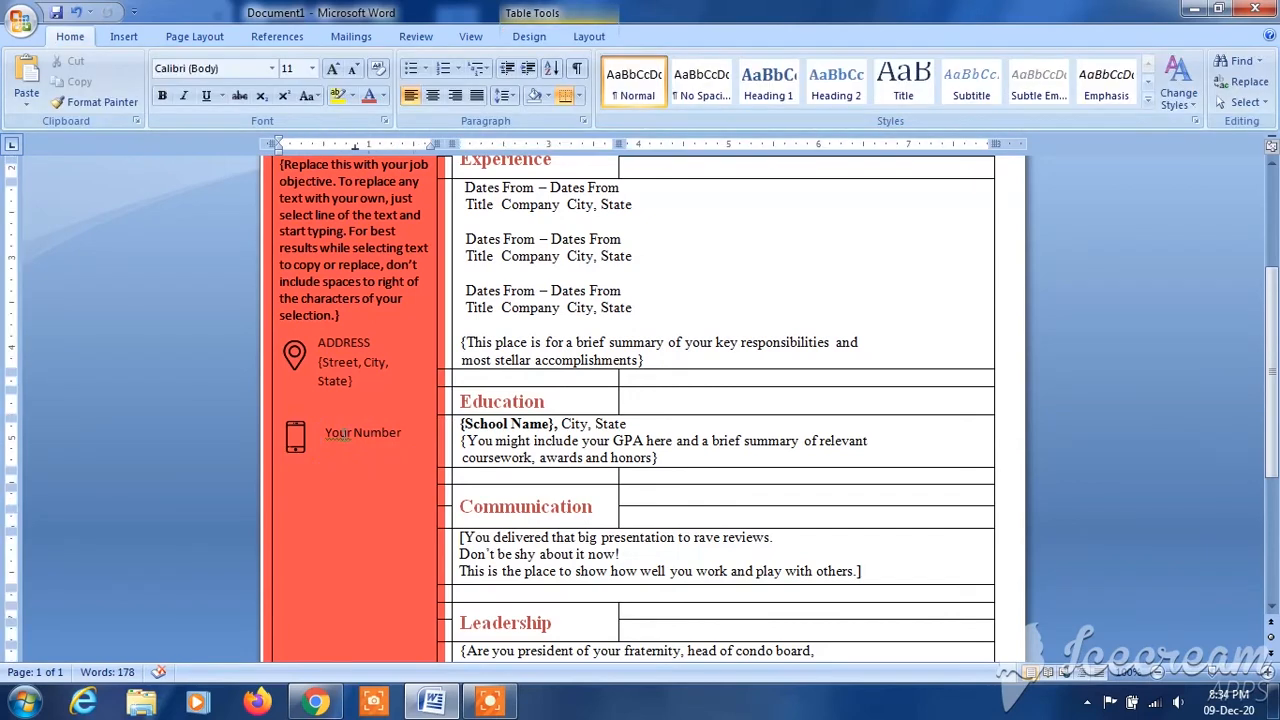
- Align the phone text box with the address text above it and enclose its text in braces, reading "{Your Number}"
right_click(338, 434)
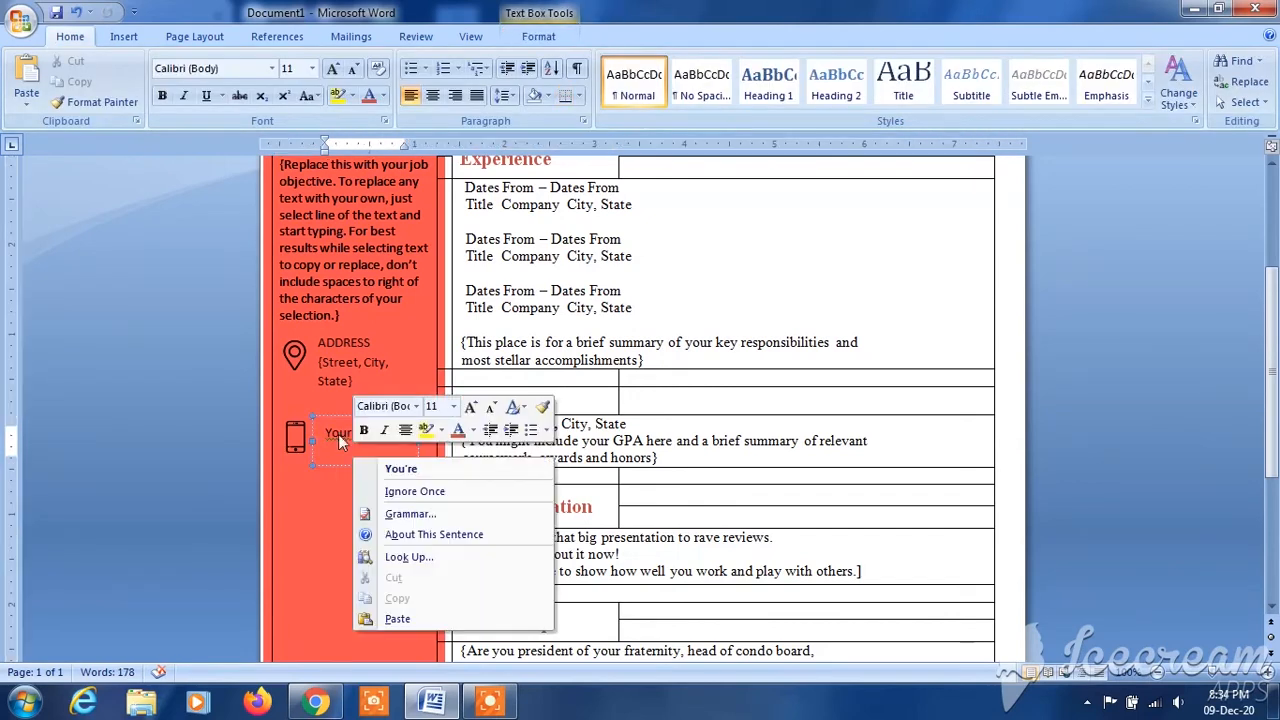
left_click(320, 493)
left_click(320, 493)
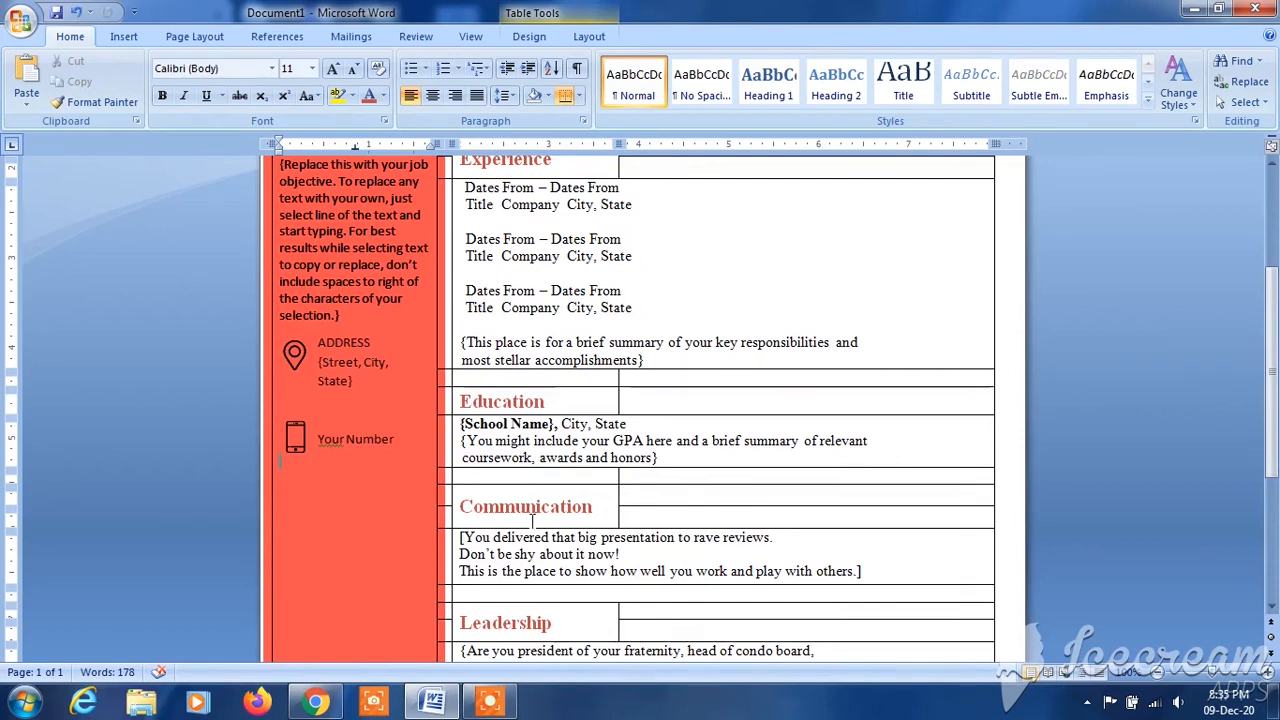
left_click(330, 440)
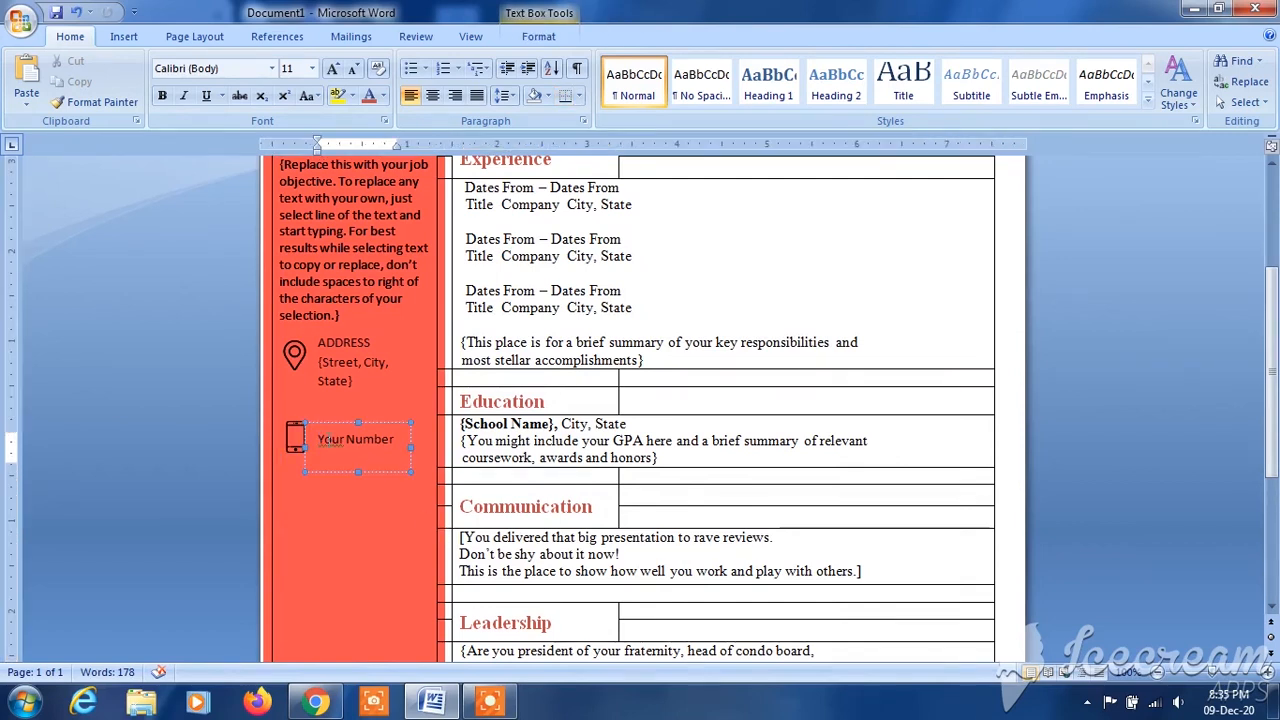
left_click(280, 477)
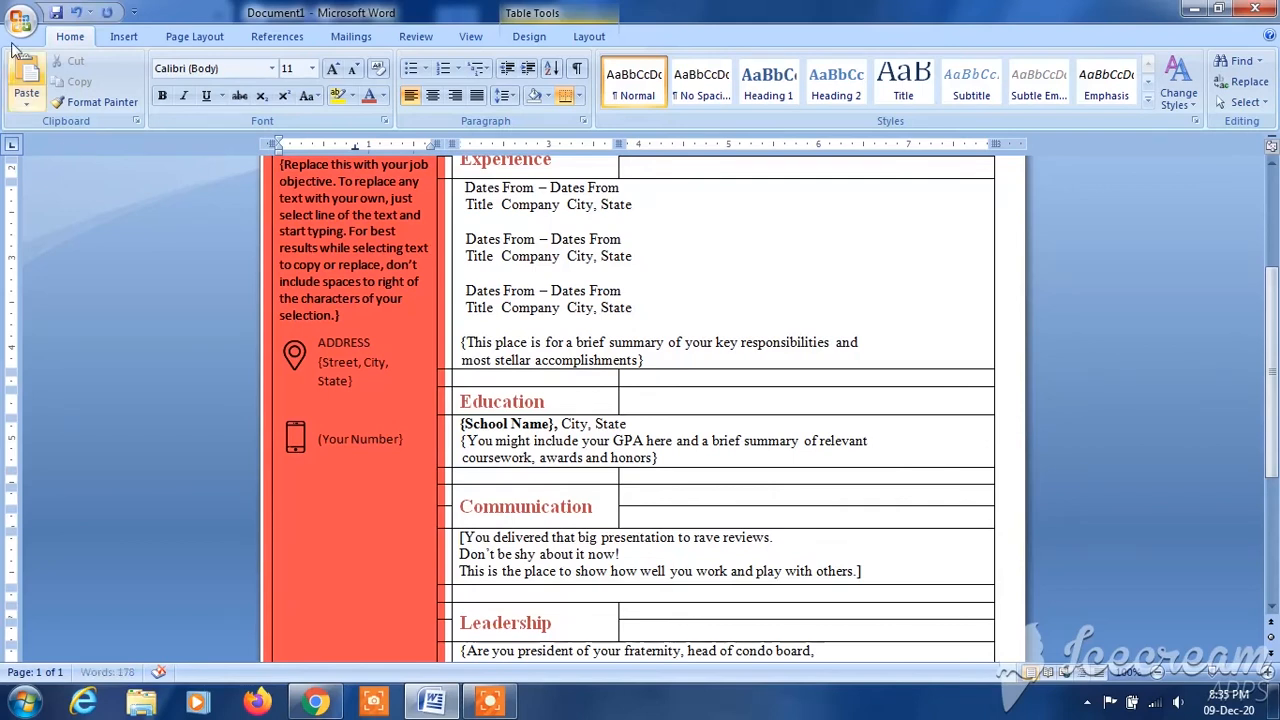
- Insert the "email" picture from the Downloads folder below the phone icon
left_click(124, 36)
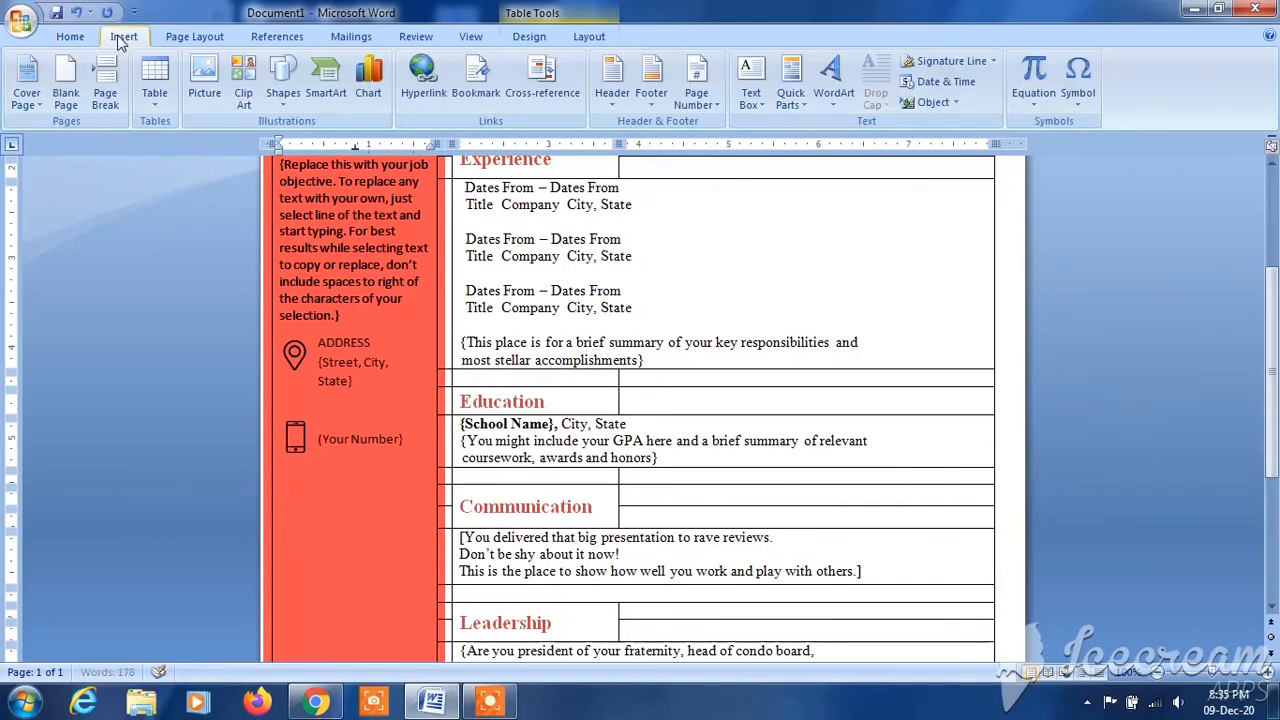
left_click(204, 78)
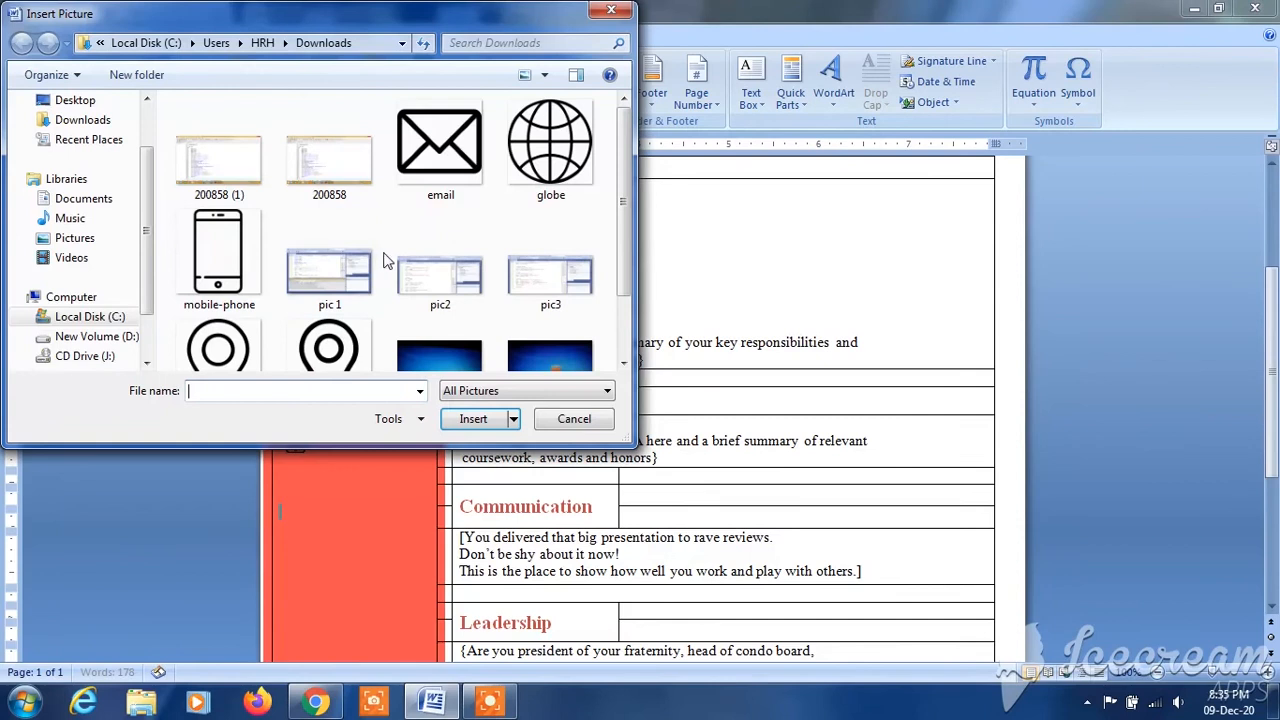
left_click(428, 170)
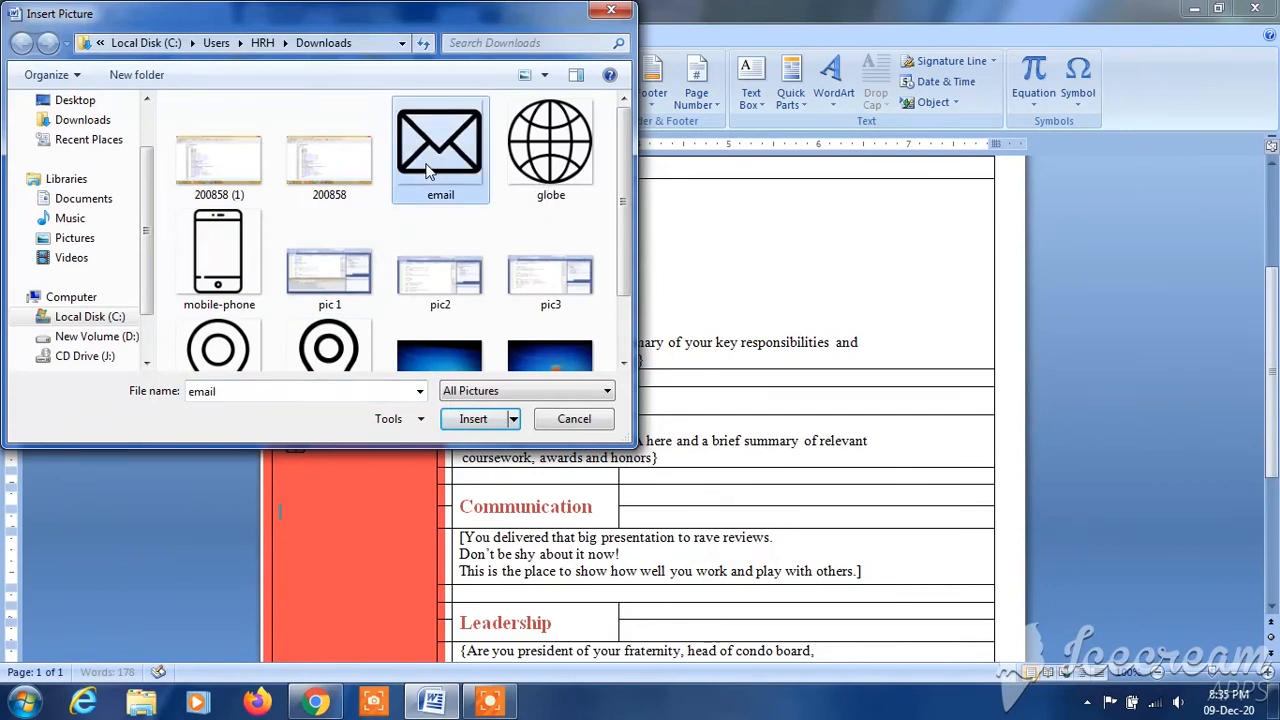
left_click(478, 420)
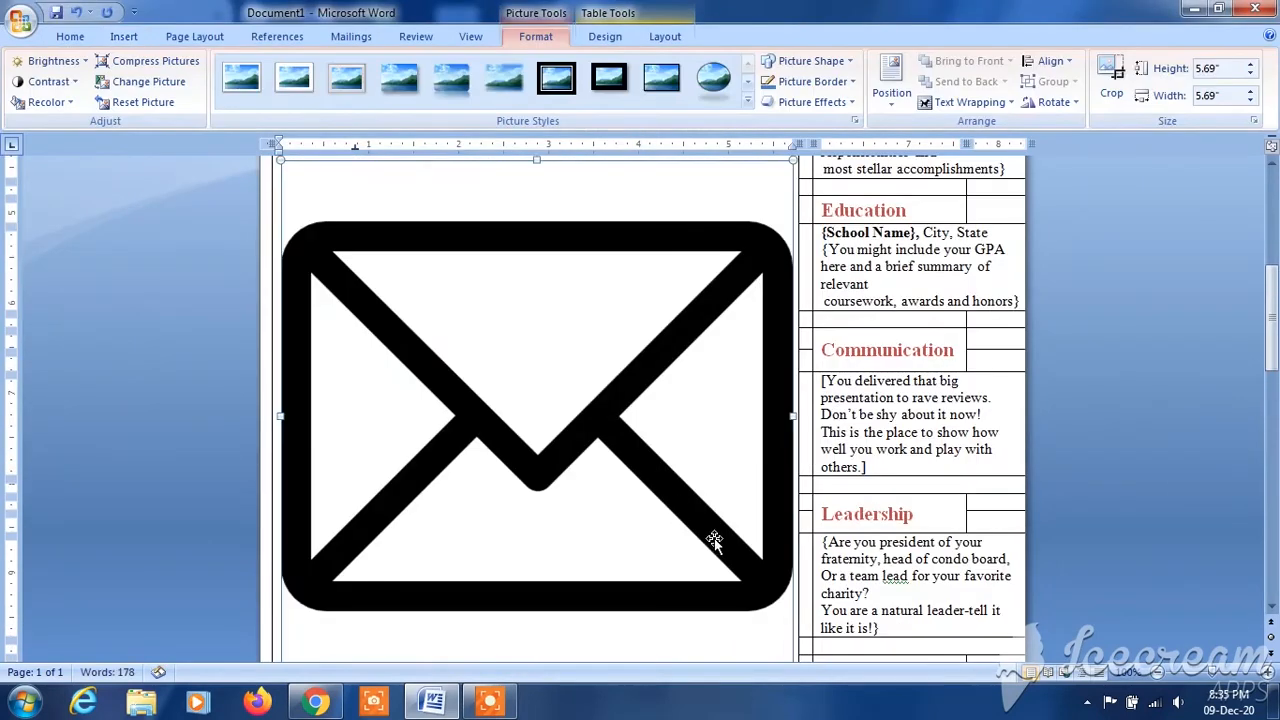
- Shrink the email picture to a small icon below the phone icon, matching the sidebar's other contact icons, and select it
scroll(1182, 417, "down", 4)
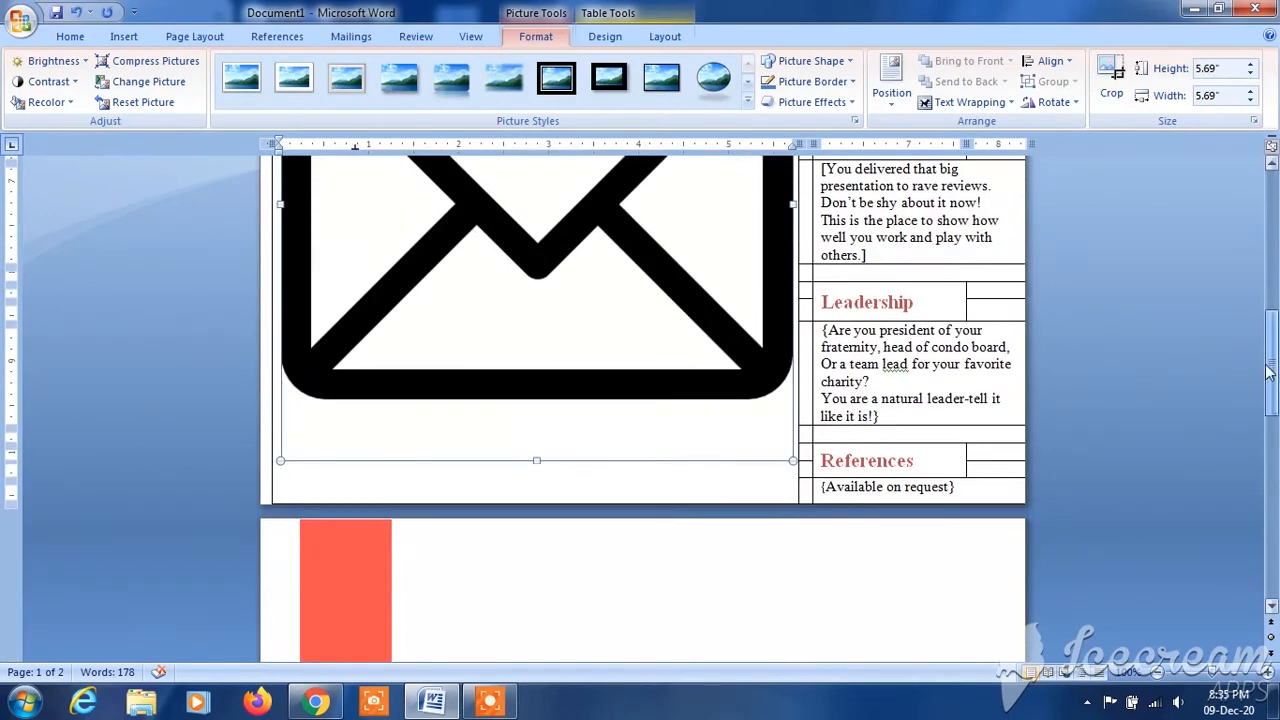
left_click_drag(787, 460, 394, 240)
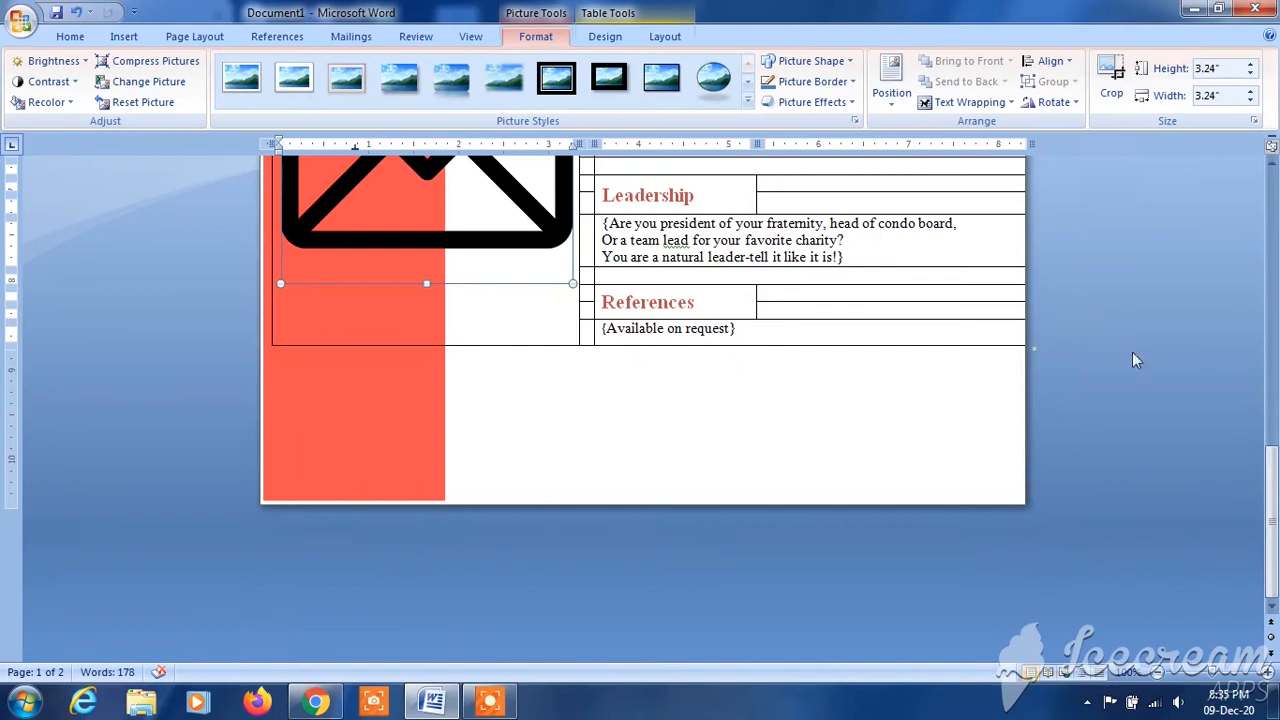
scroll(1233, 450, "up", 5)
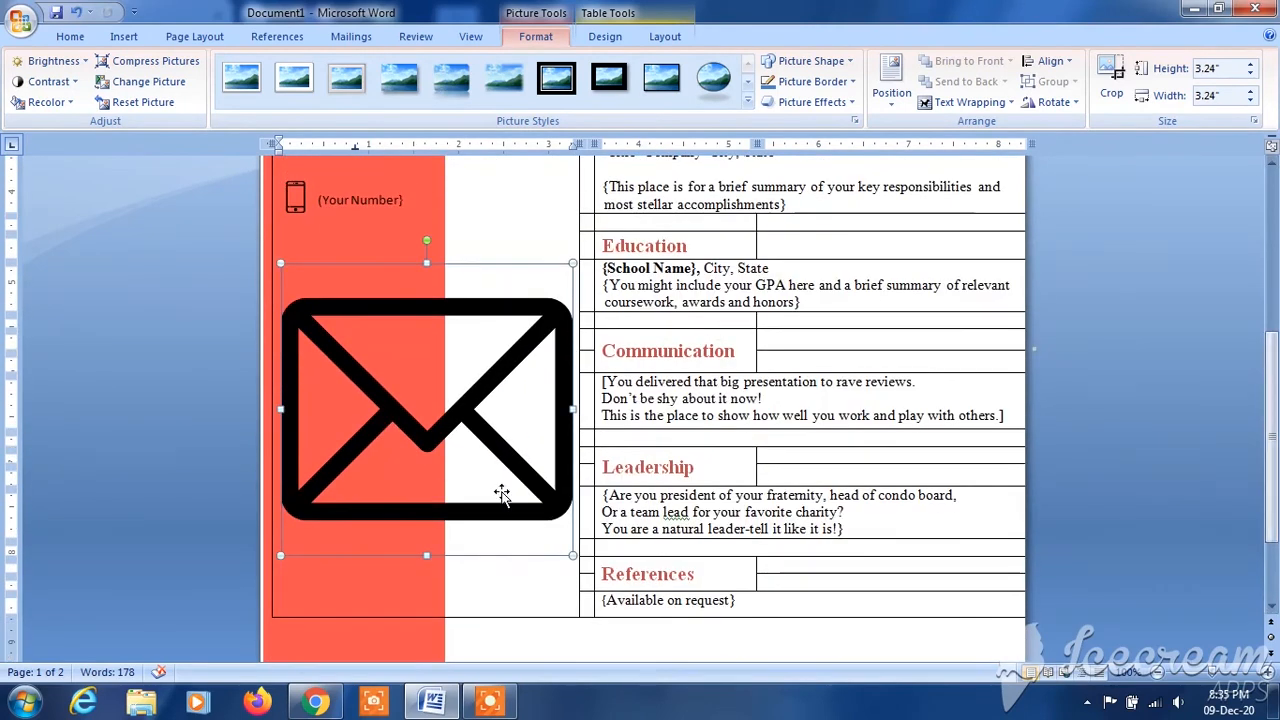
left_click_drag(571, 556, 342, 383)
left_click_drag(400, 466, 319, 377)
left_click(369, 380)
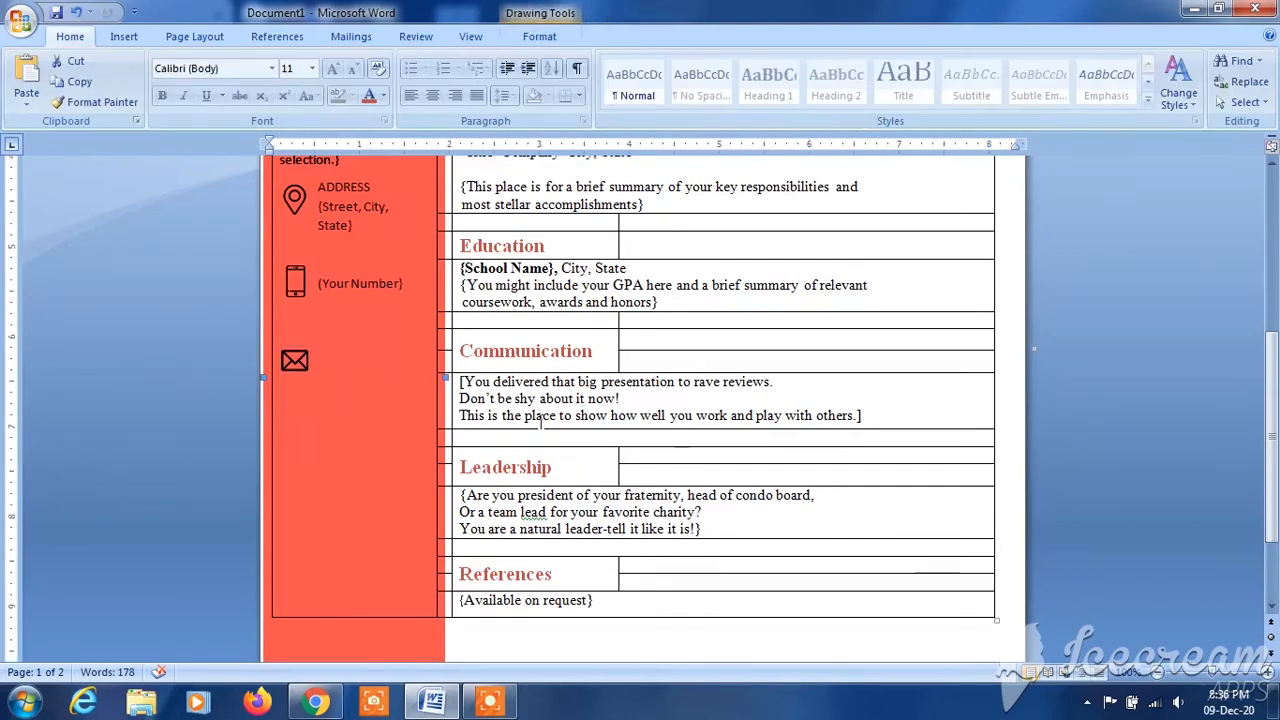
scroll(1237, 427, "up", 3)
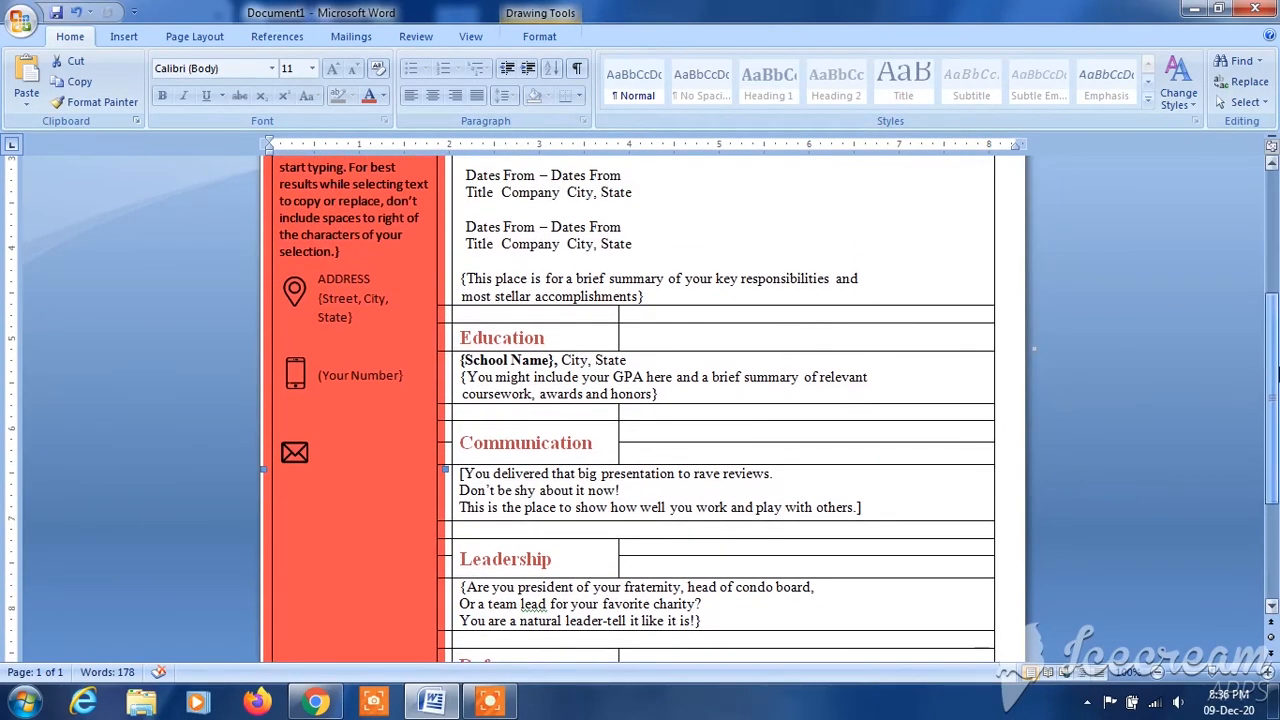
left_click(293, 460)
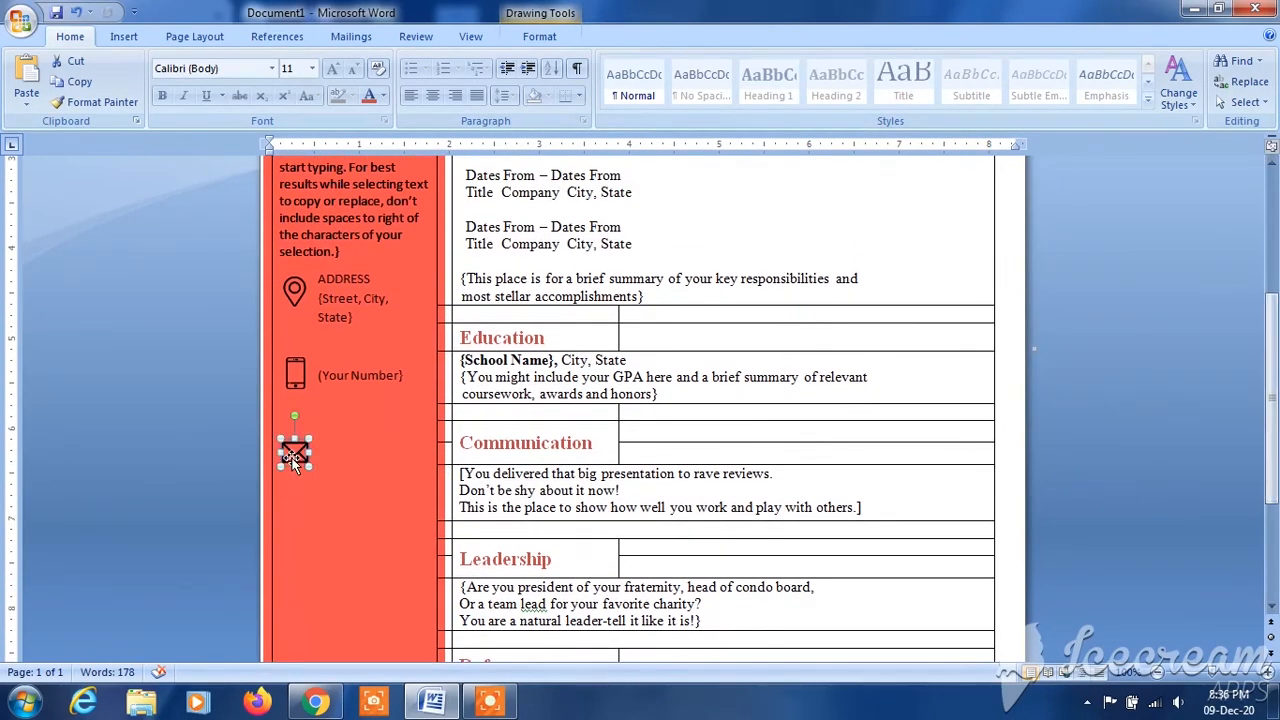
left_click_drag(293, 460, 300, 460)
left_click(340, 471)
key("ctrl+z")
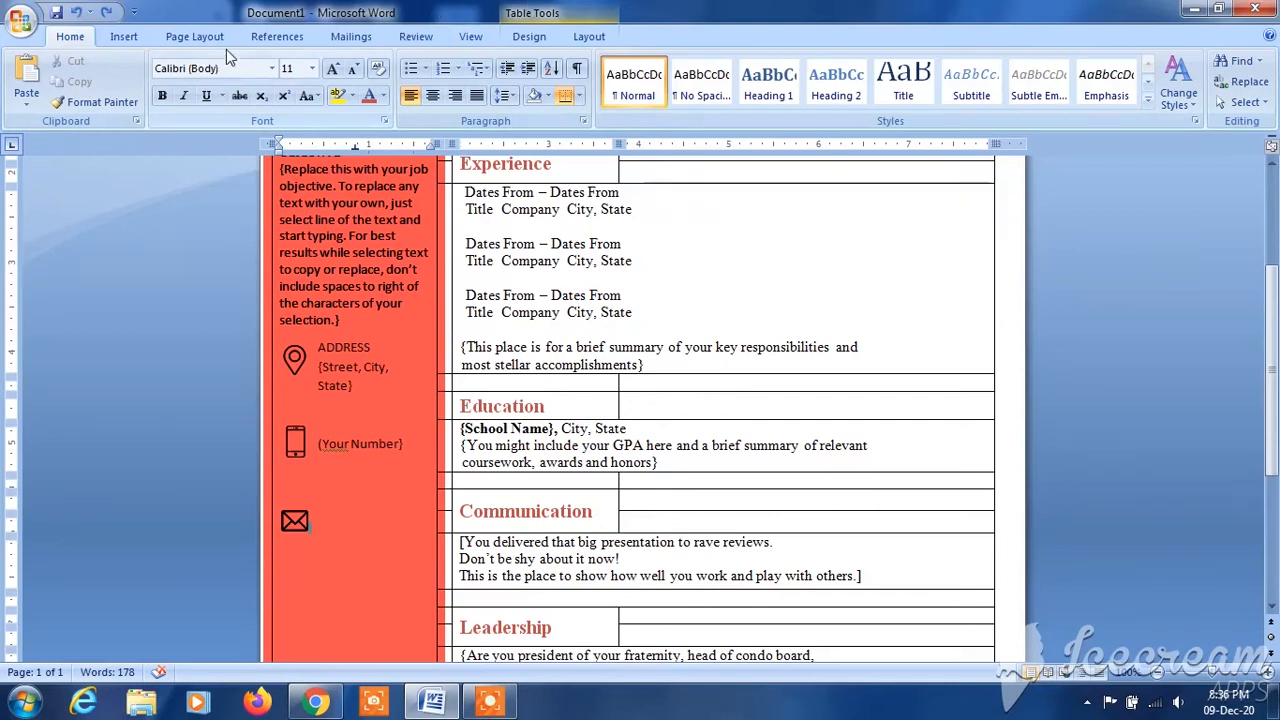
- Insert a Simple Text Box reading "{Your Email}" beside the email icon, sized about 1.16" wide and 0.6" high
left_click(121, 43)
left_click(749, 80)
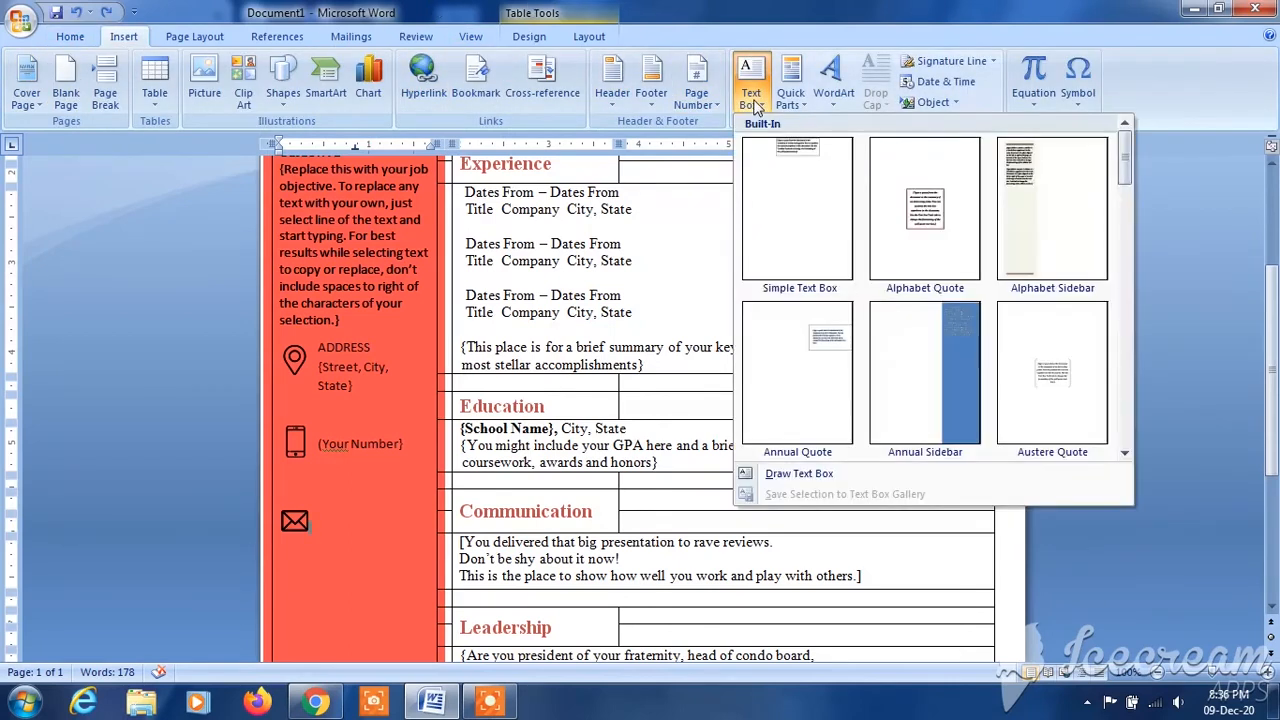
left_click(799, 212)
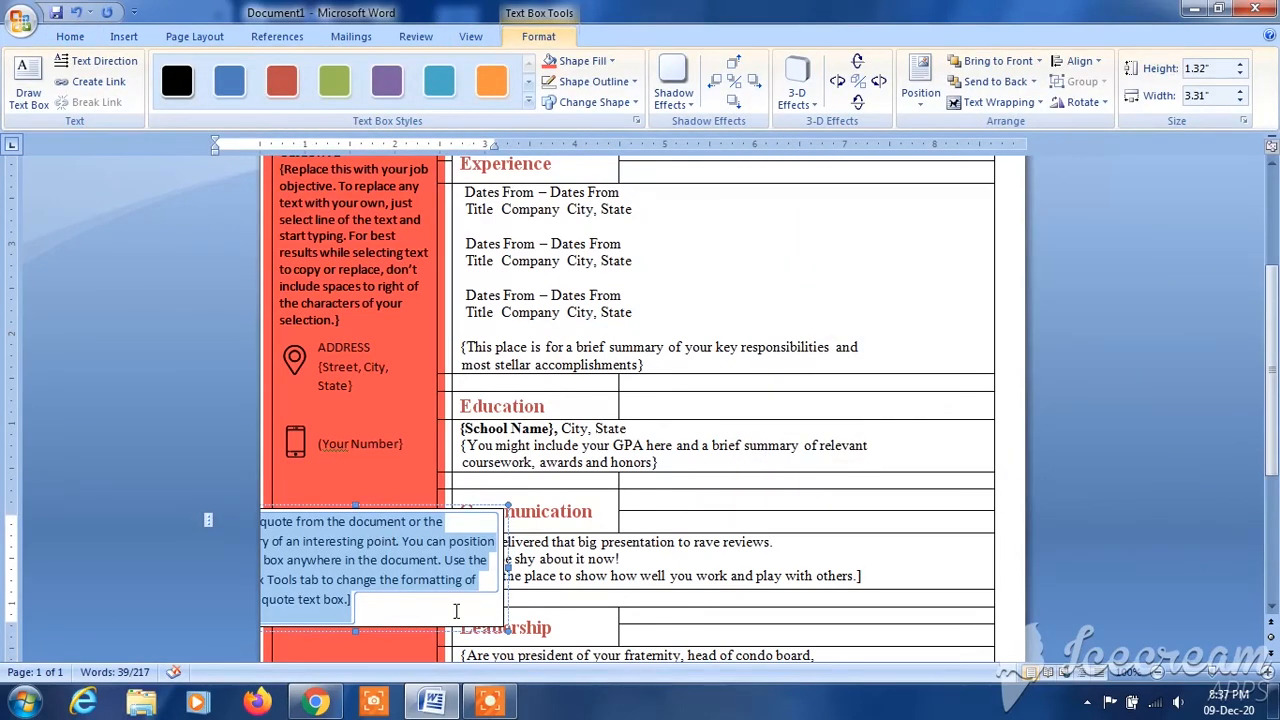
left_click_drag(503, 632, 402, 562)
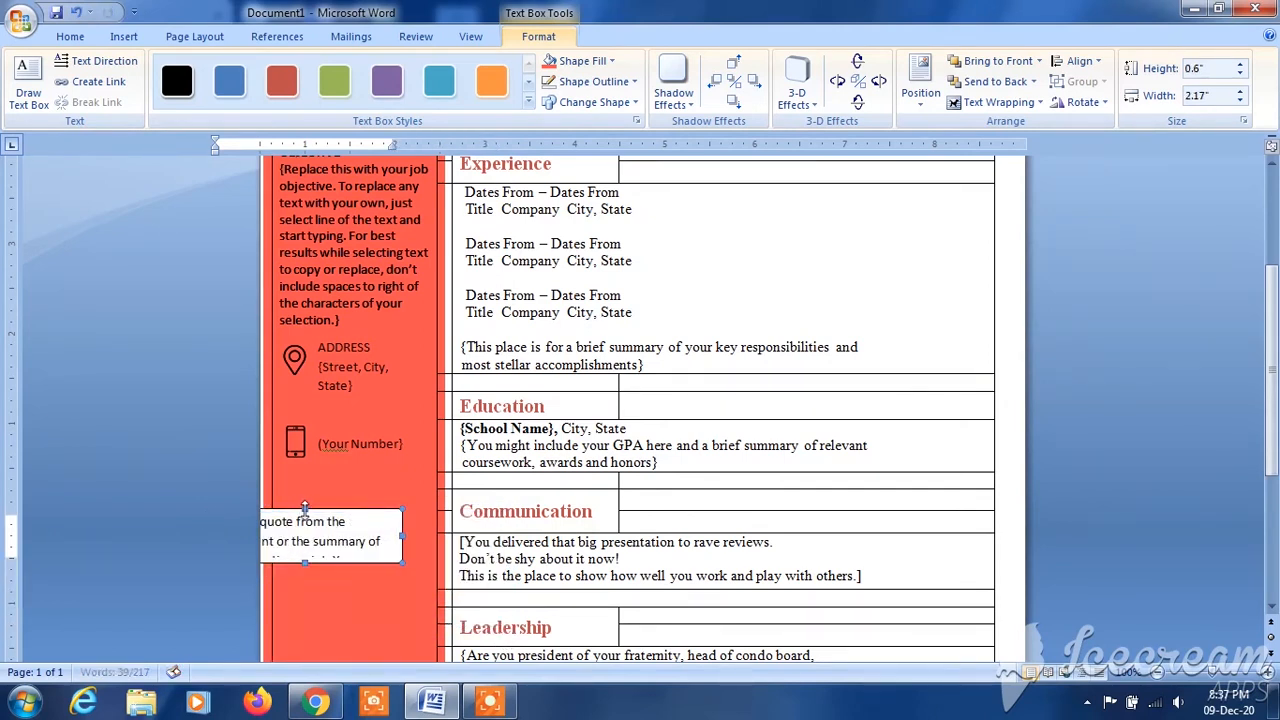
left_click_drag(302, 516, 405, 521)
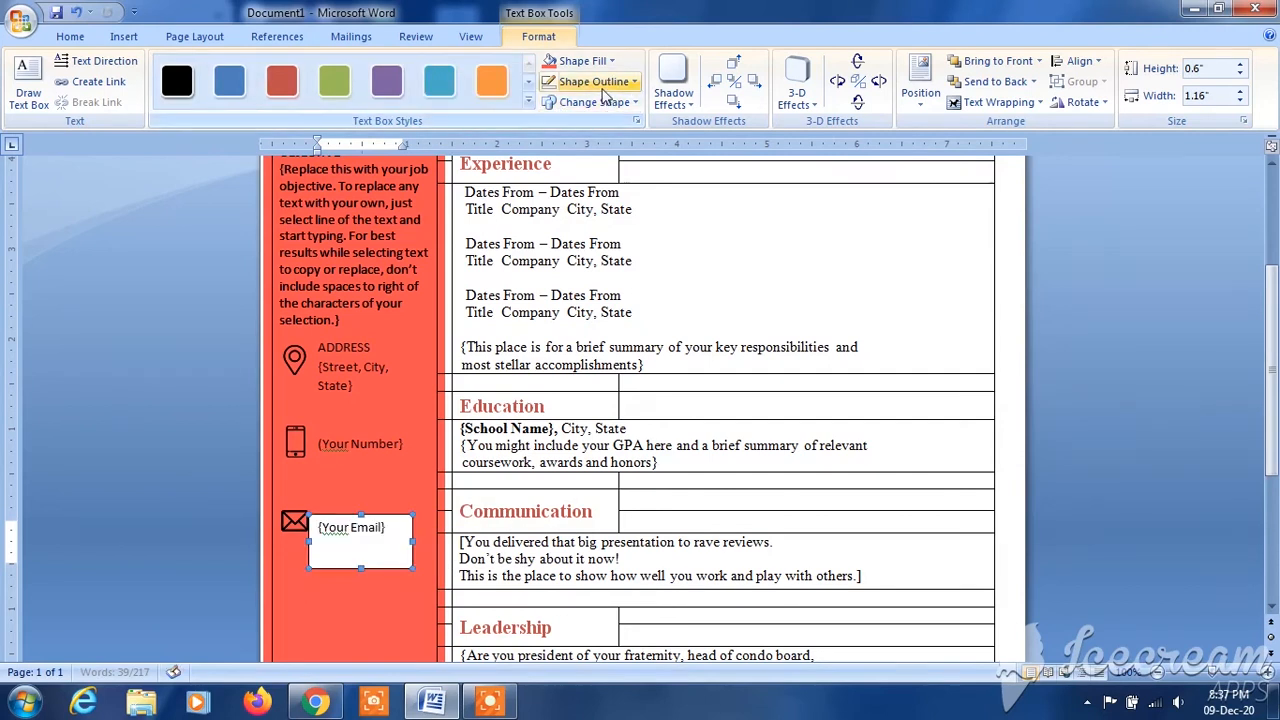
- Remove the "{Your Email}" text box's outline and fill it with the recently used orange-red
left_click(602, 84)
left_click(594, 277)
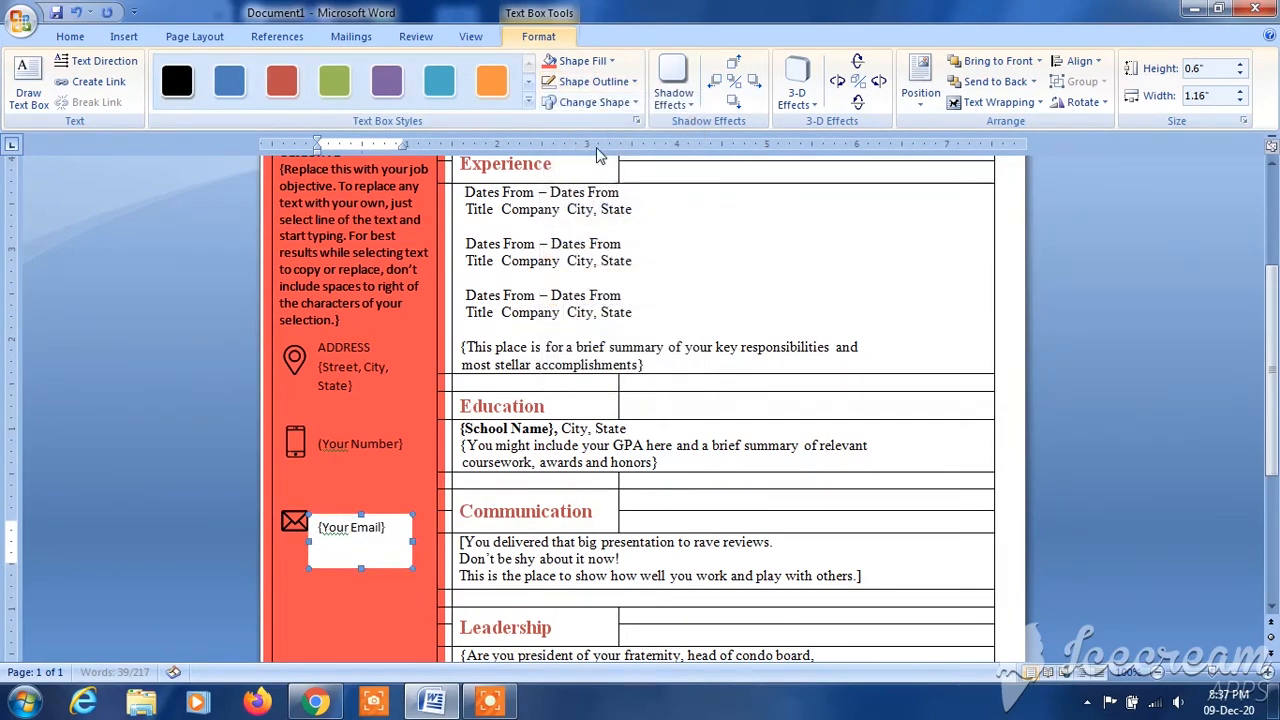
left_click(588, 61)
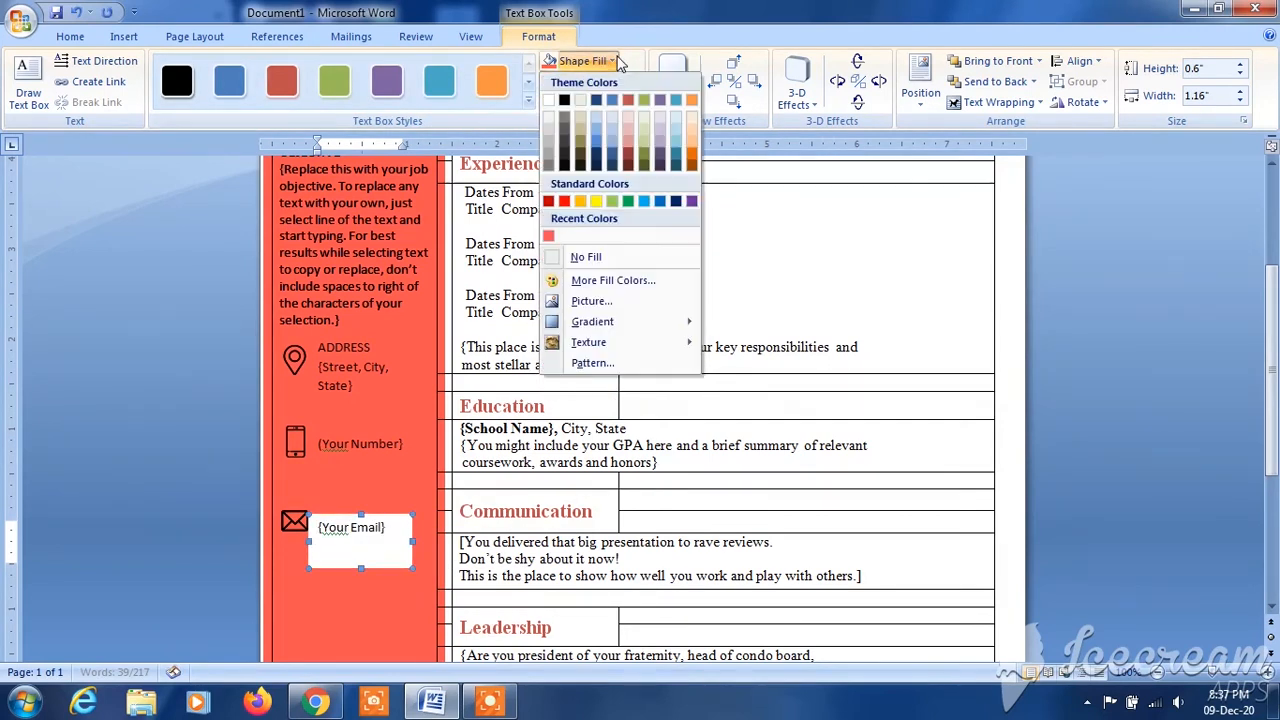
left_click(550, 237)
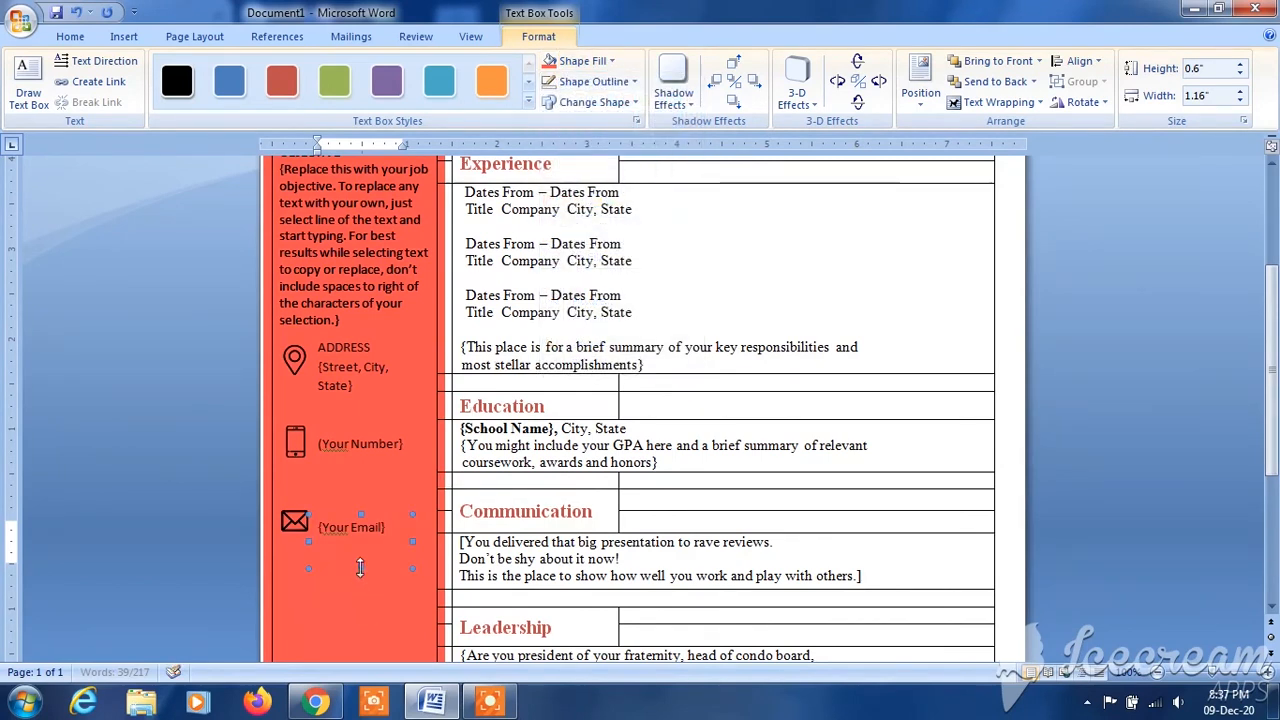
- Shorten the "{Your Email}" text box and delete a blank line above the email icon to close the gap below the phone icon
left_click_drag(361, 569, 361, 549)
left_click(361, 555)
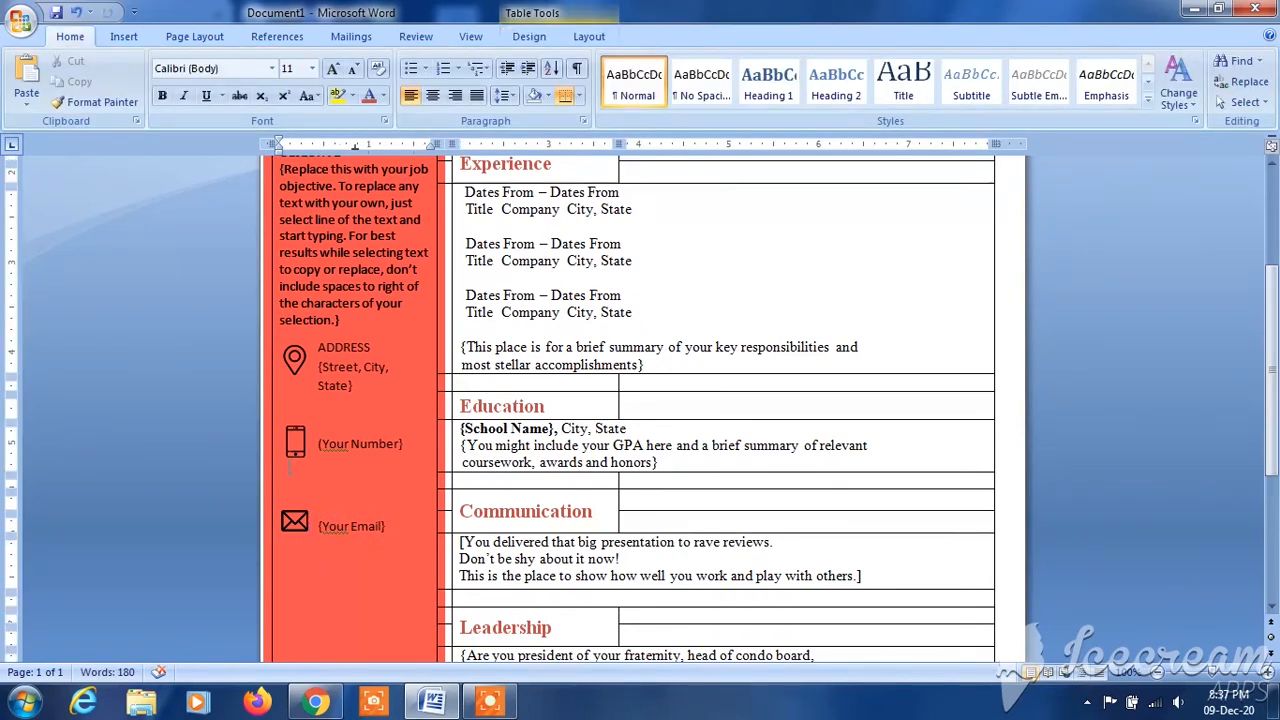
key("BackSpace")
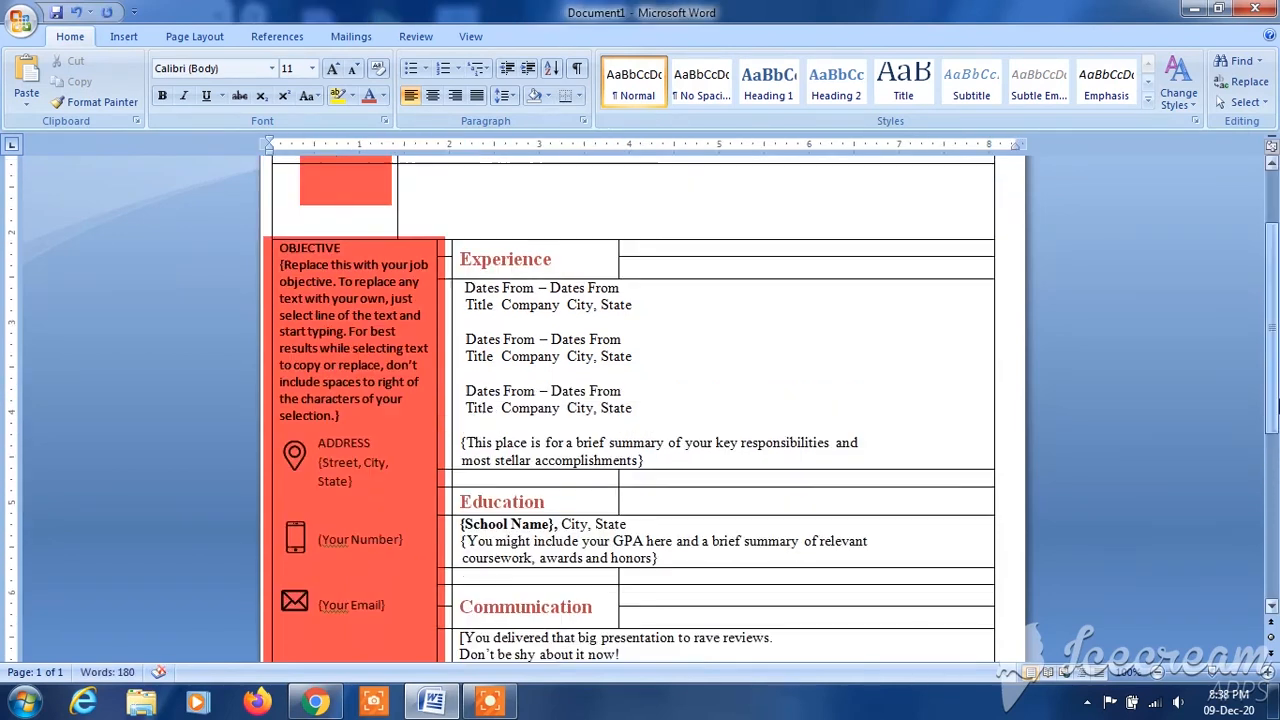
- Insert the "globe" picture from the Downloads folder into the sidebar below the email icon
left_click_drag(1276, 410, 1277, 470)
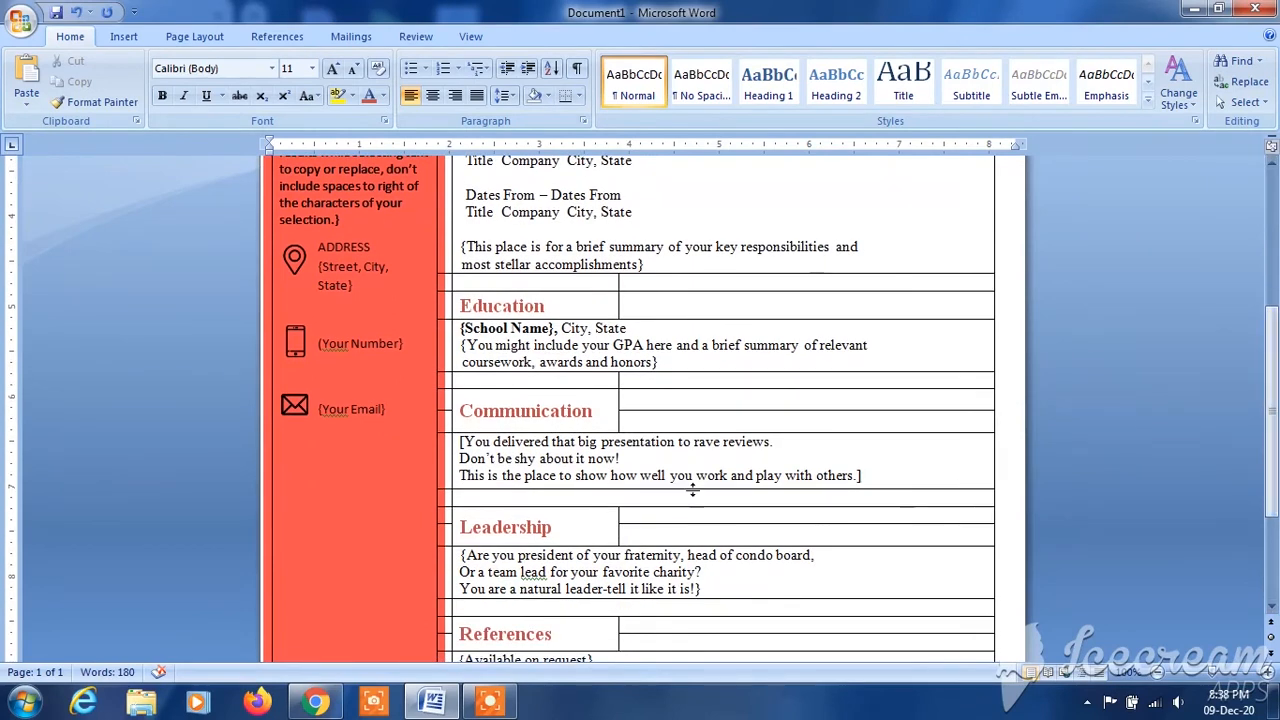
left_click(336, 470)
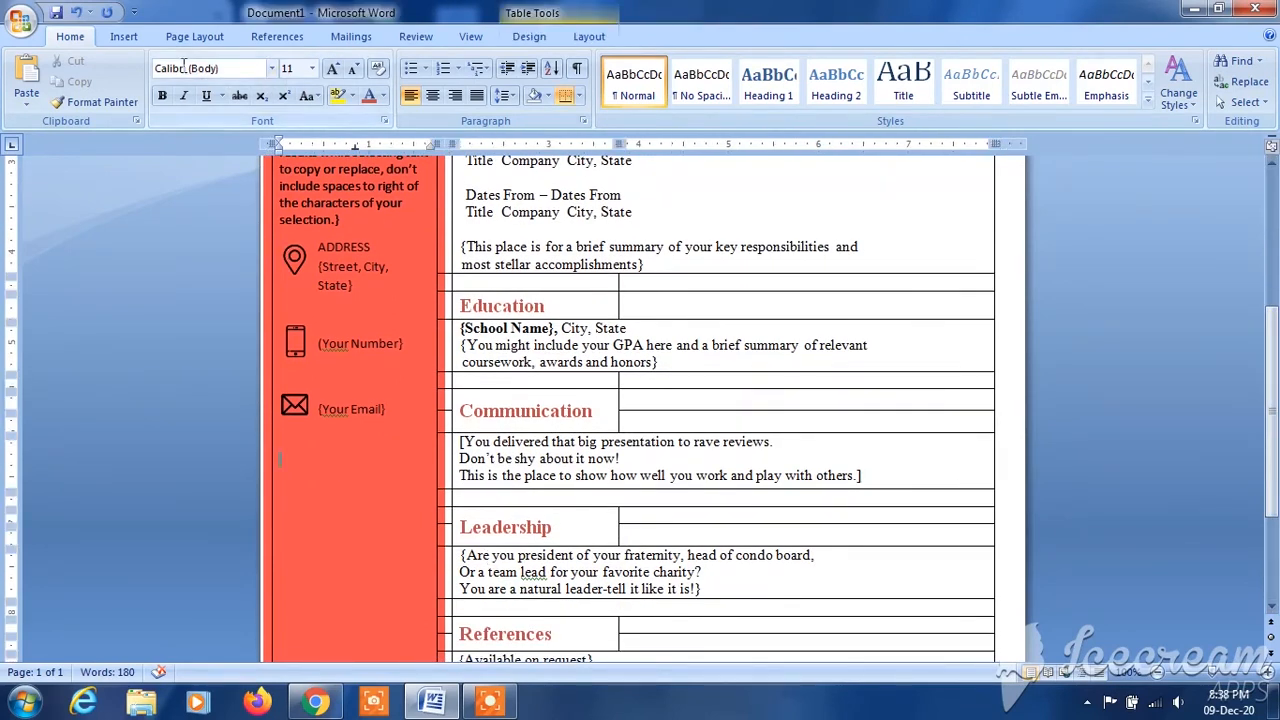
left_click(122, 37)
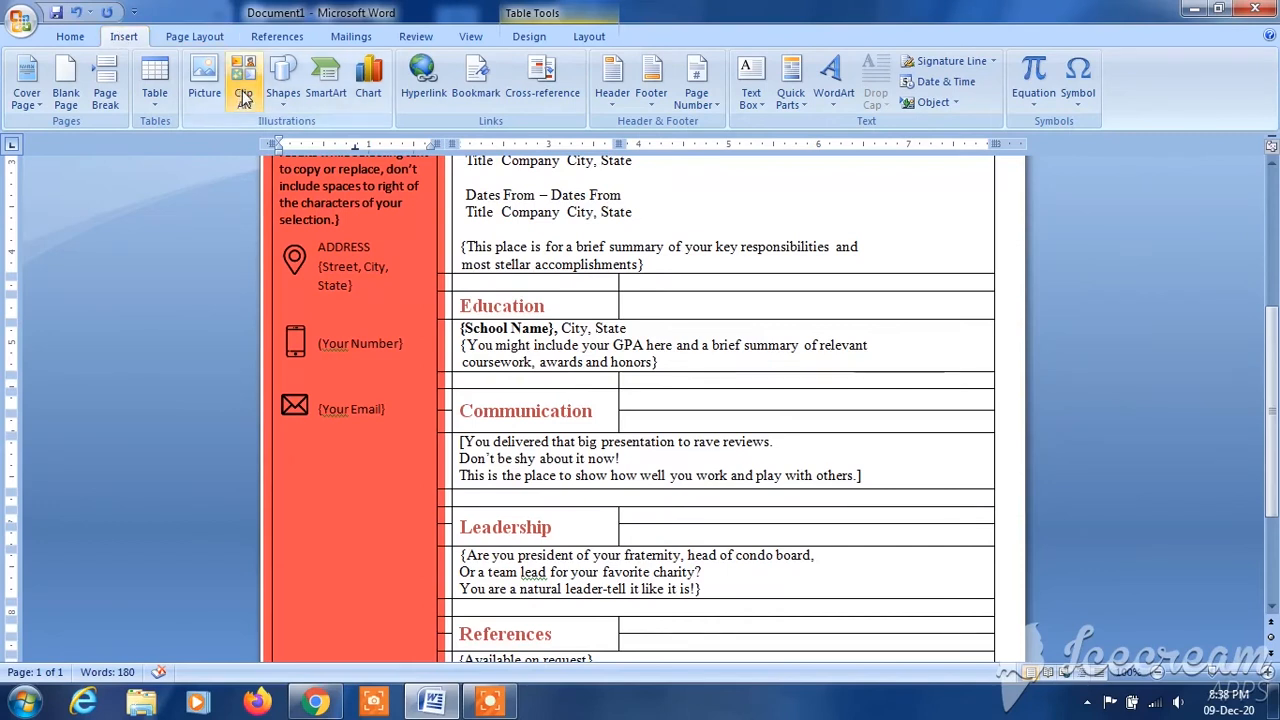
left_click(206, 84)
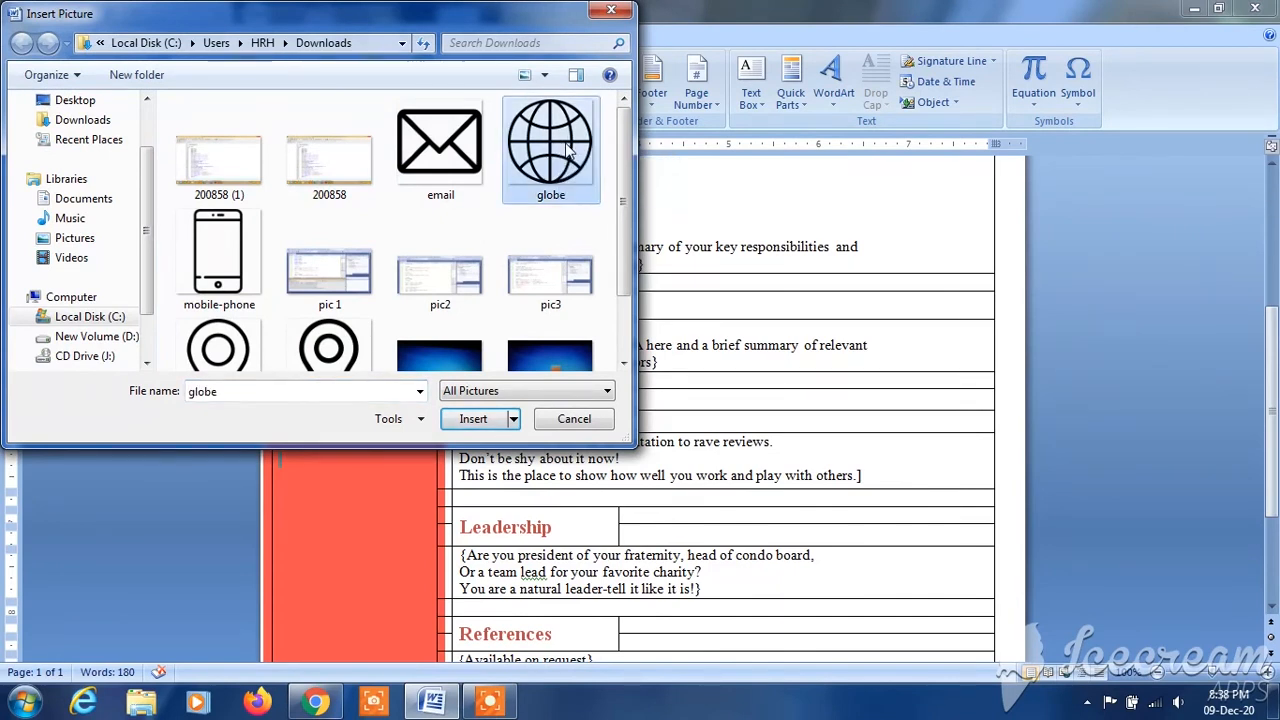
double_click(568, 148)
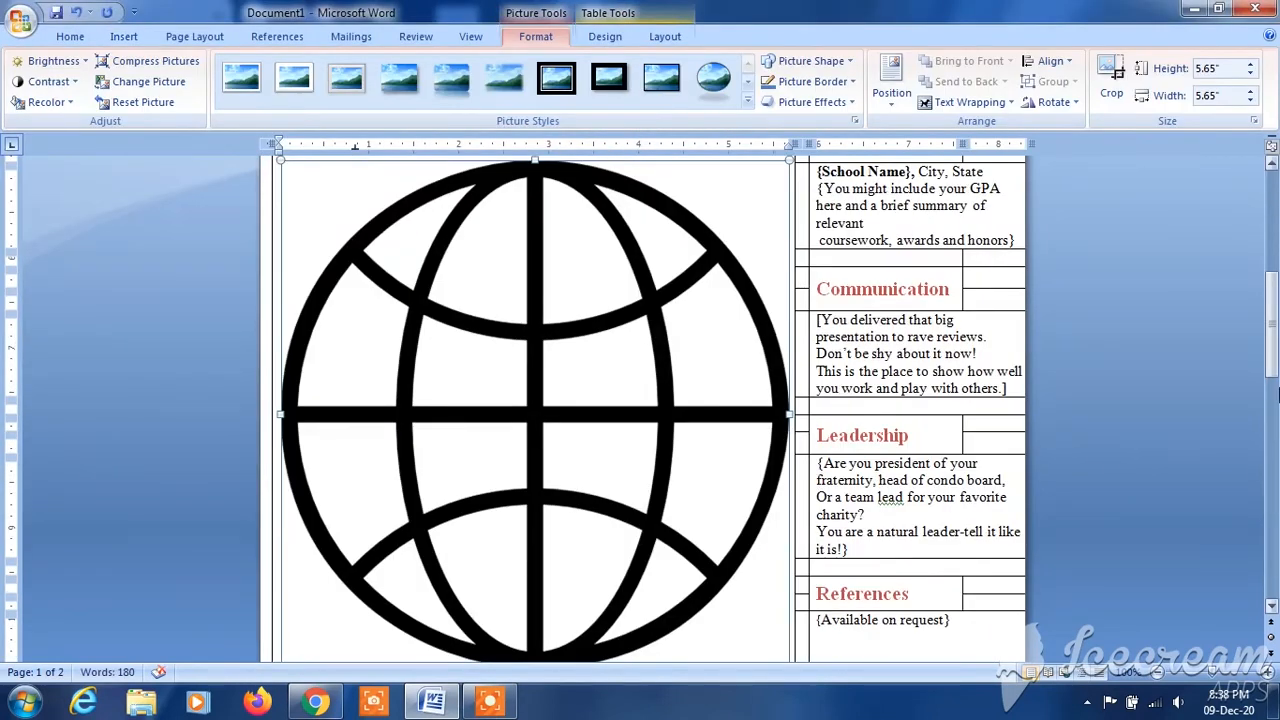
- Shrink the globe picture to a small icon below the email icon, matching the other contact icons
scroll(1057, 452, "down", 6)
scroll(900, 440, "up", 1)
left_click_drag(787, 409, 557, 177)
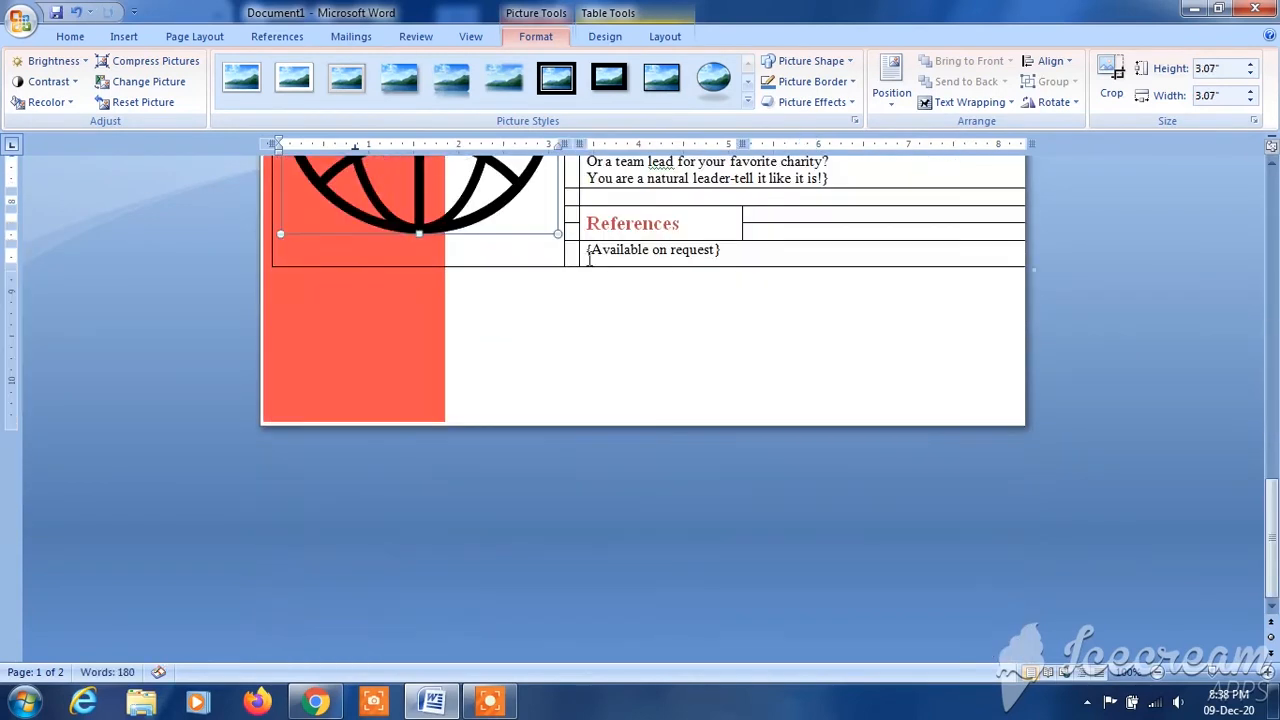
scroll(1276, 368, "up", 7)
scroll(1278, 396, "down", 1)
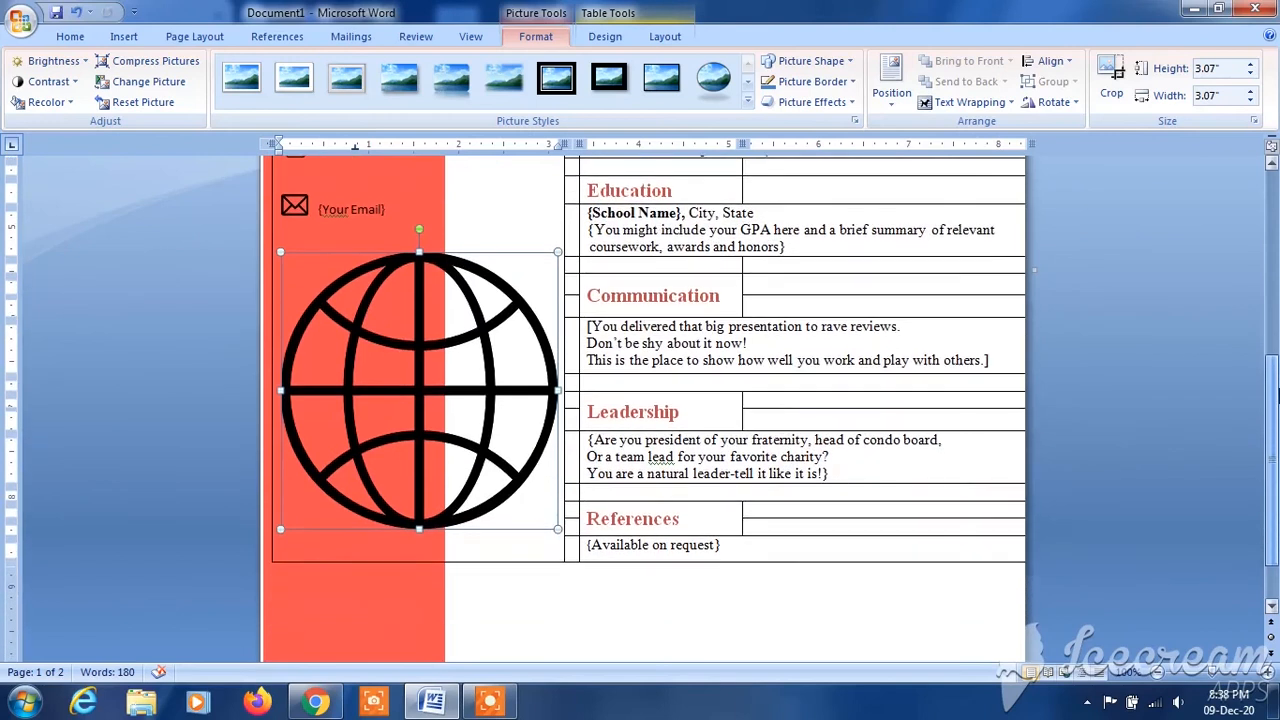
left_click_drag(557, 527, 299, 306)
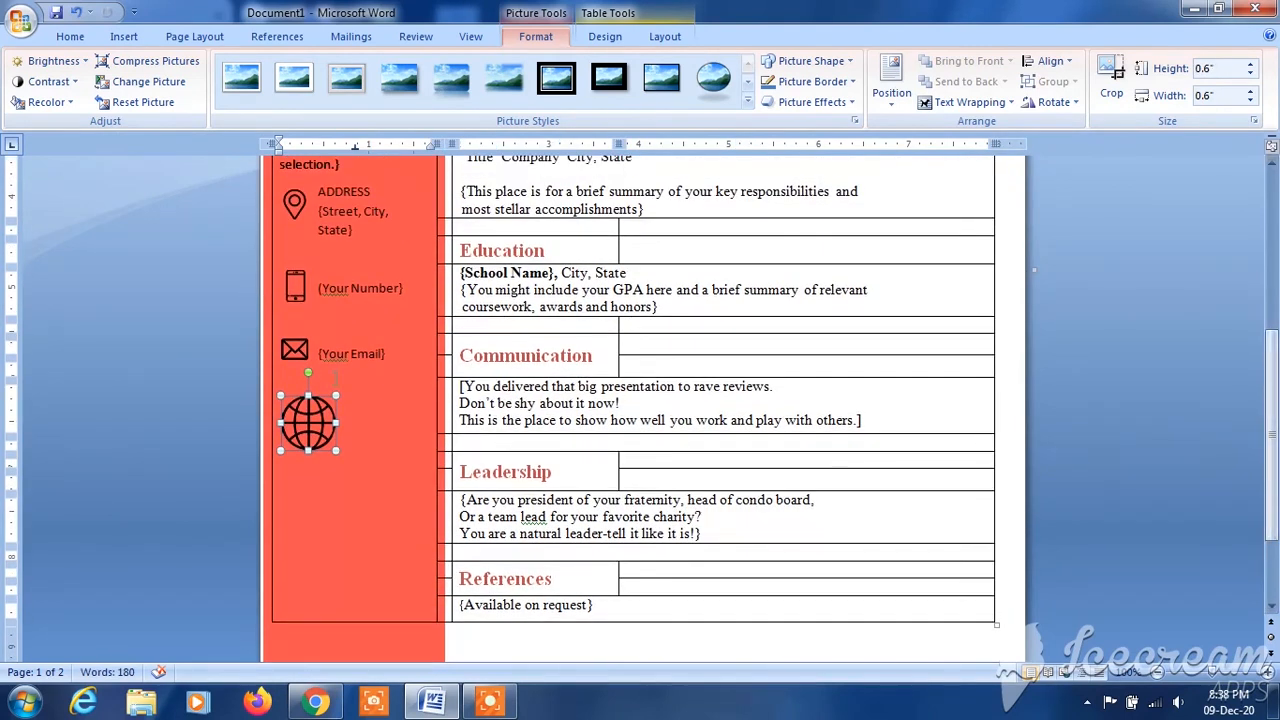
left_click_drag(278, 393, 289, 402)
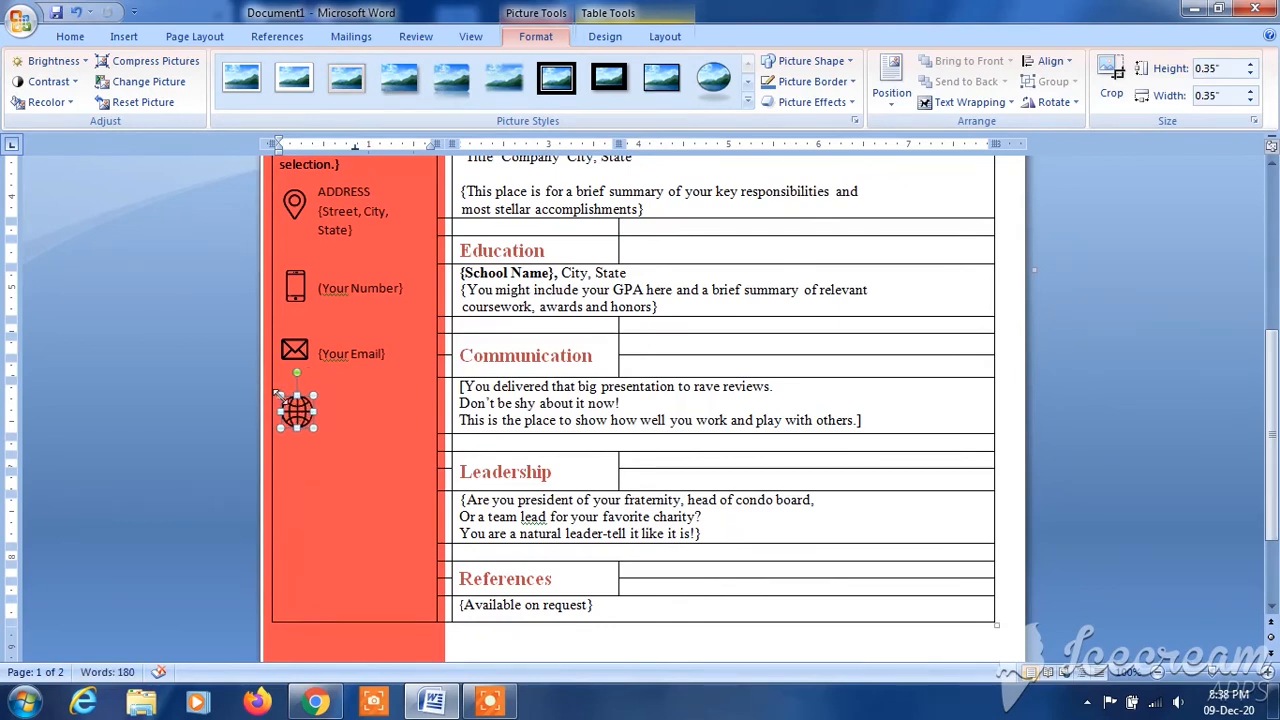
left_click(344, 425)
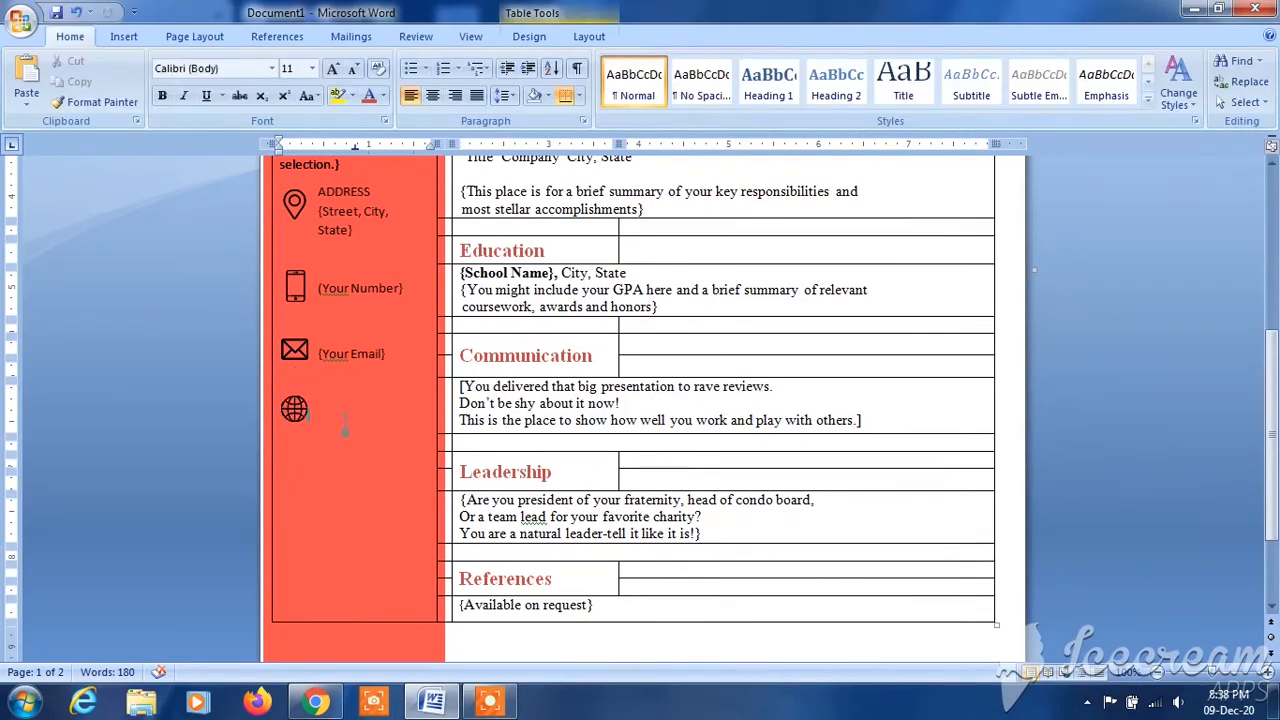
- Shrink the email icon slightly and move the "{Your Email}" text box up to line up with it
left_click(291, 352)
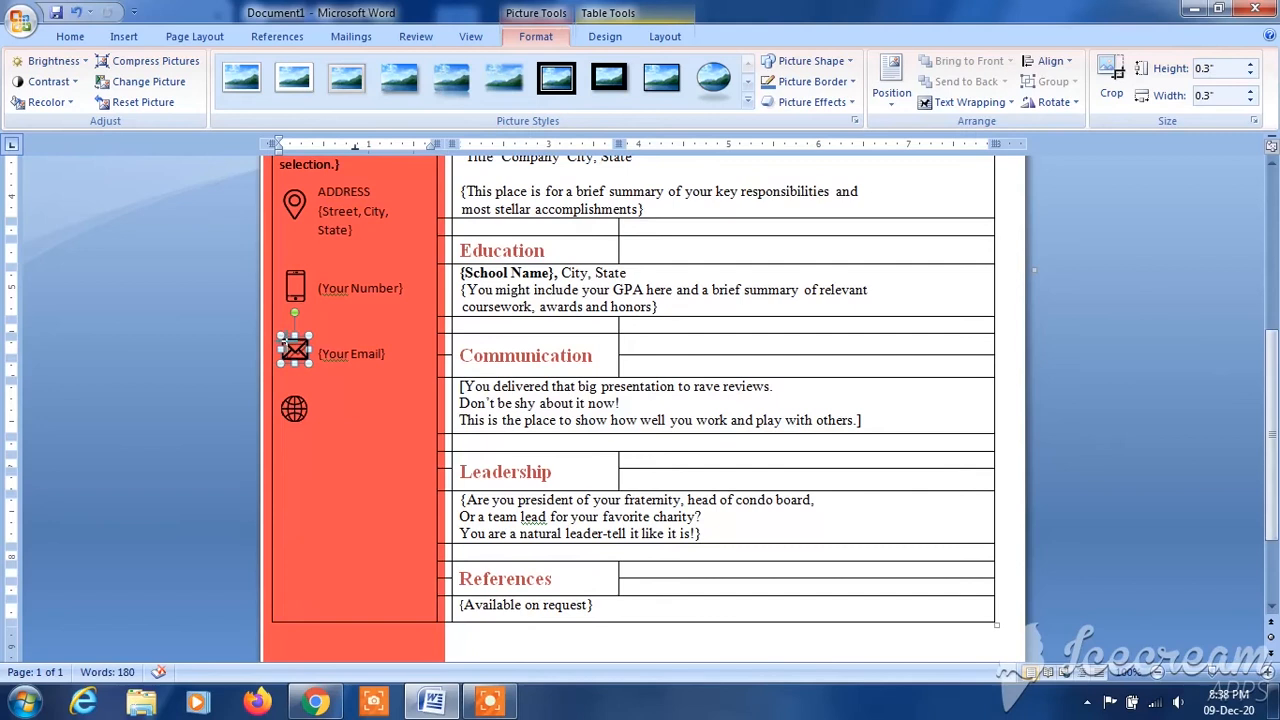
left_click_drag(284, 341, 289, 345)
left_click(352, 421)
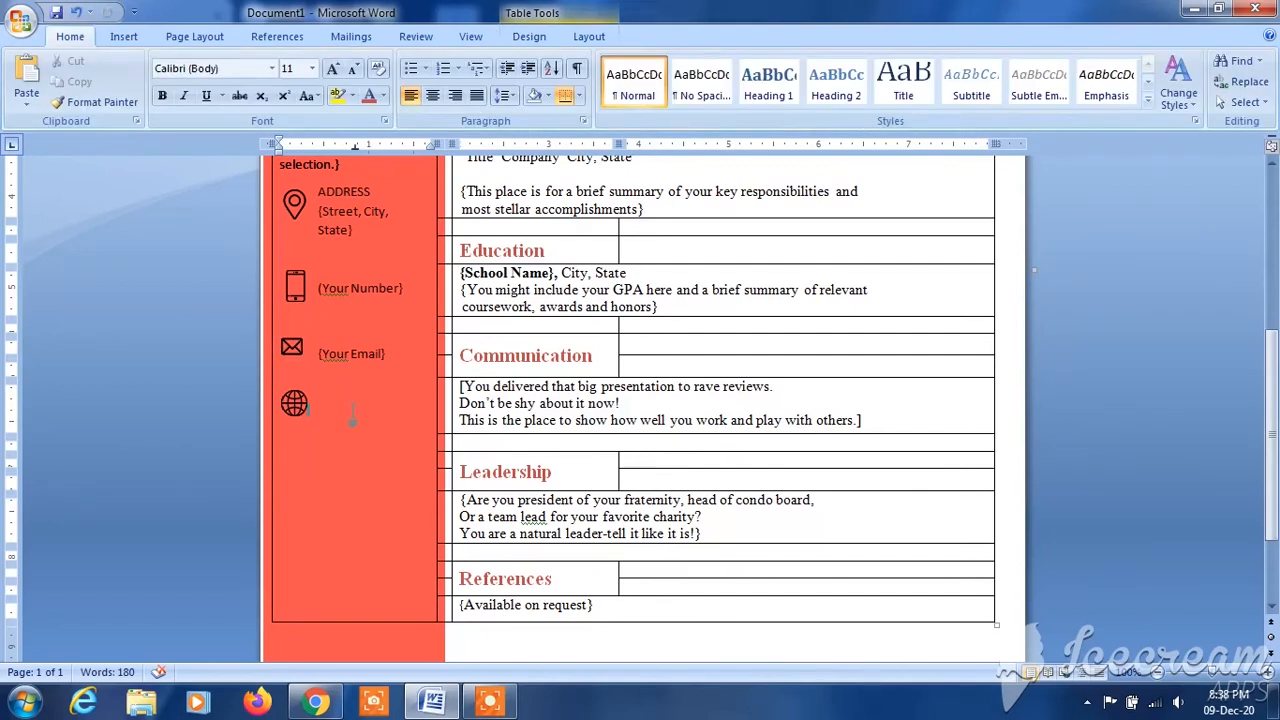
left_click(351, 354)
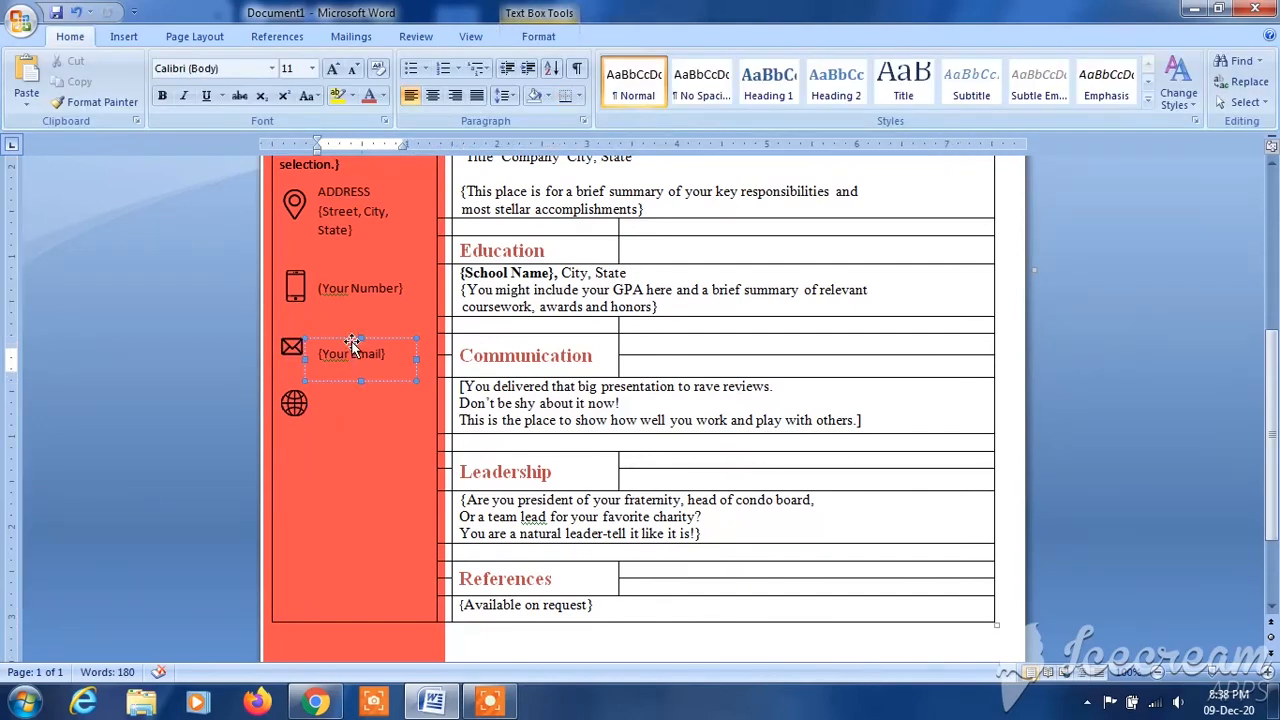
left_click_drag(357, 338, 357, 335)
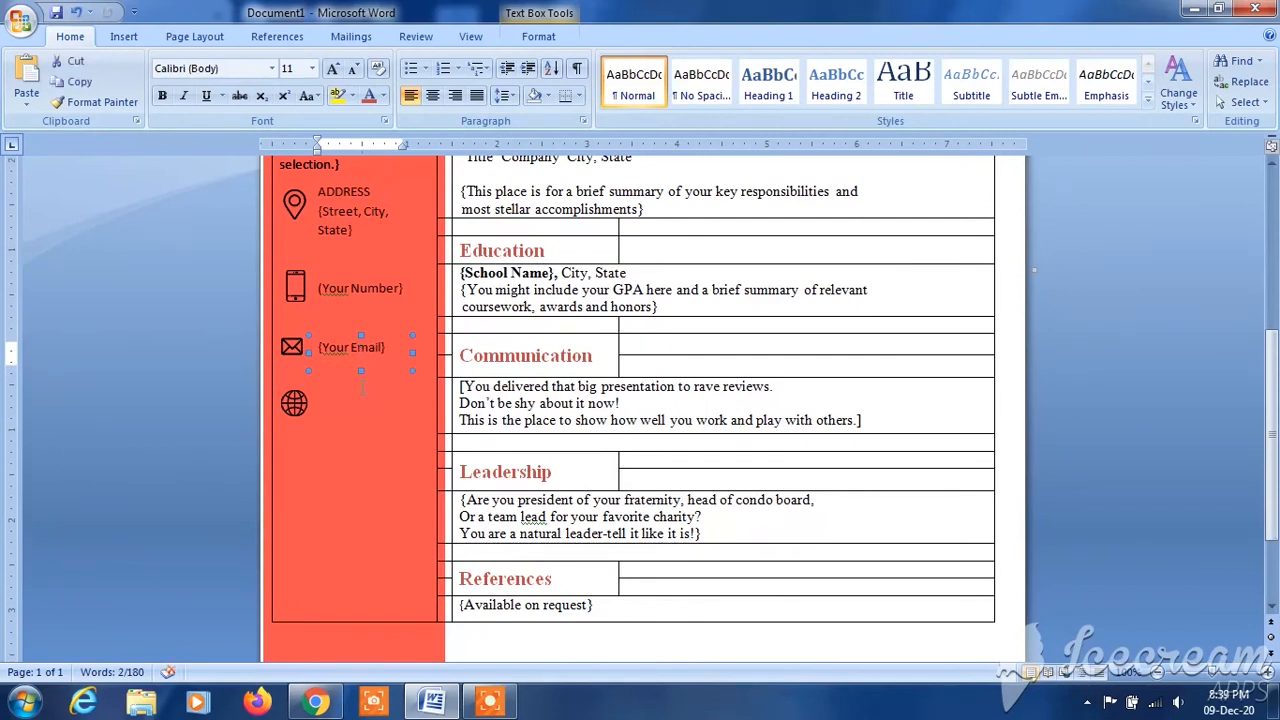
left_click(325, 383)
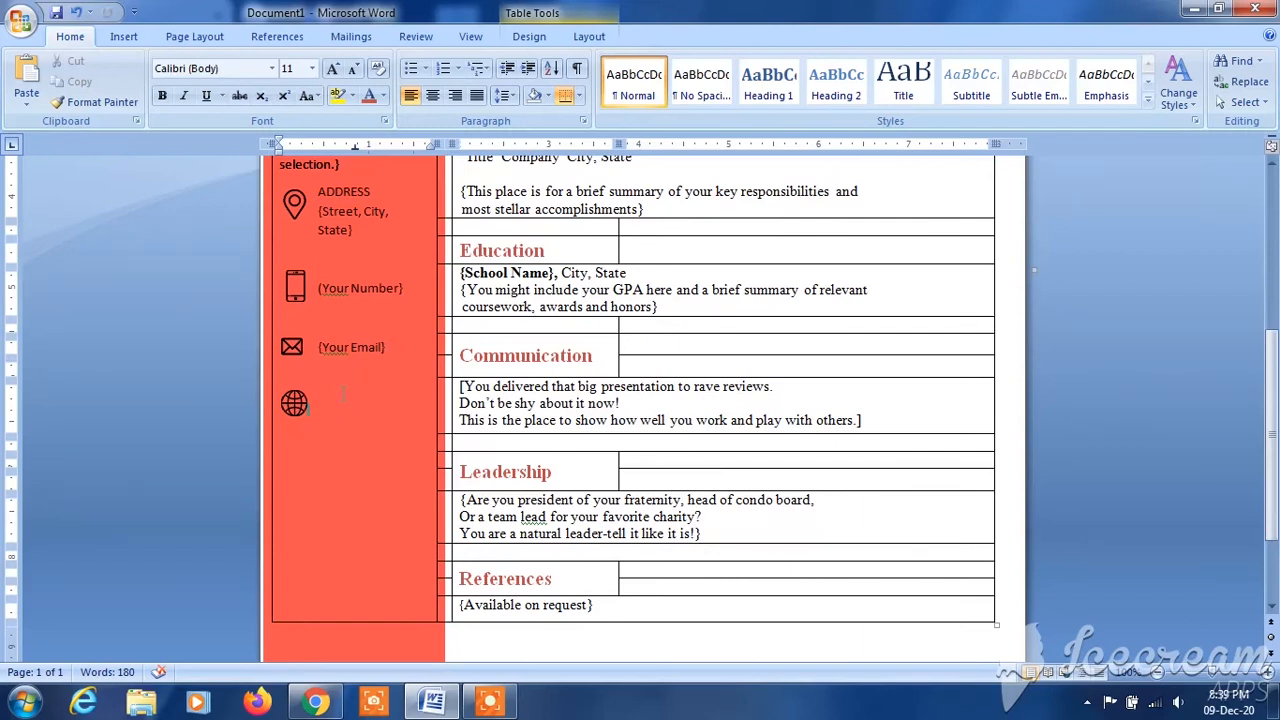
- Insert a Simple Text Box at the globe icon and enter "Yourr Website" as its text
left_click(325, 440)
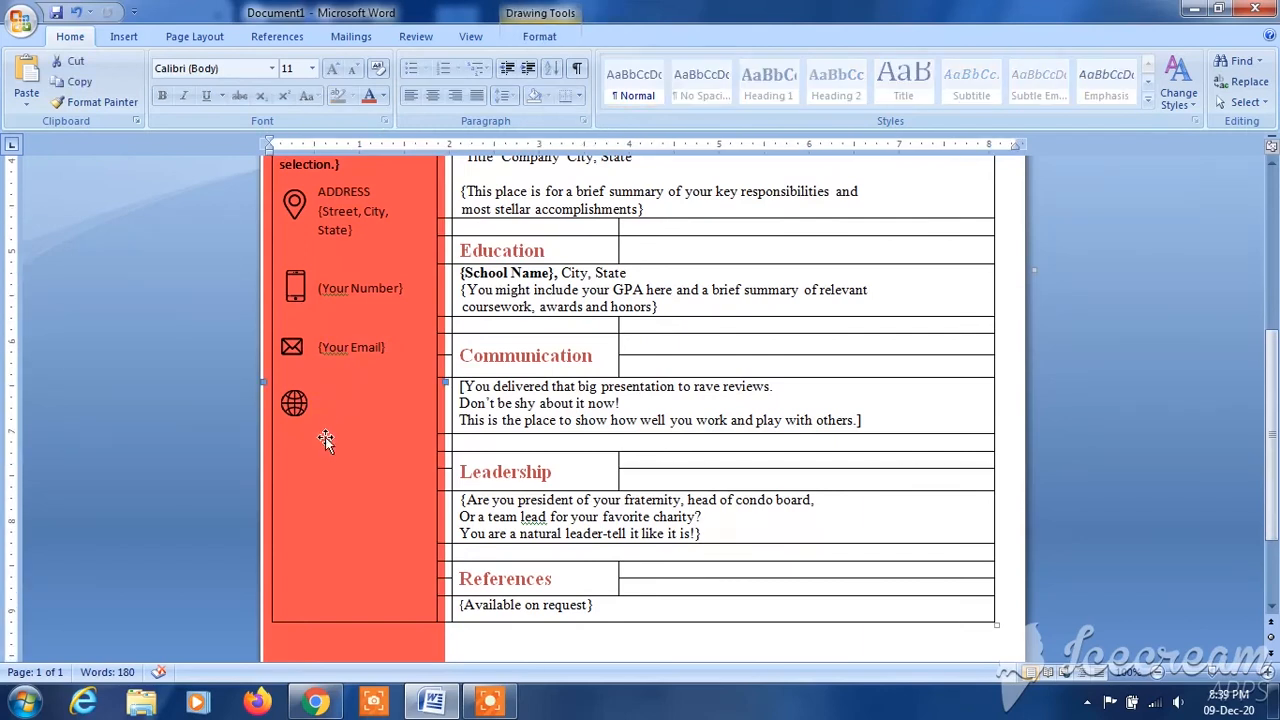
left_click(337, 398)
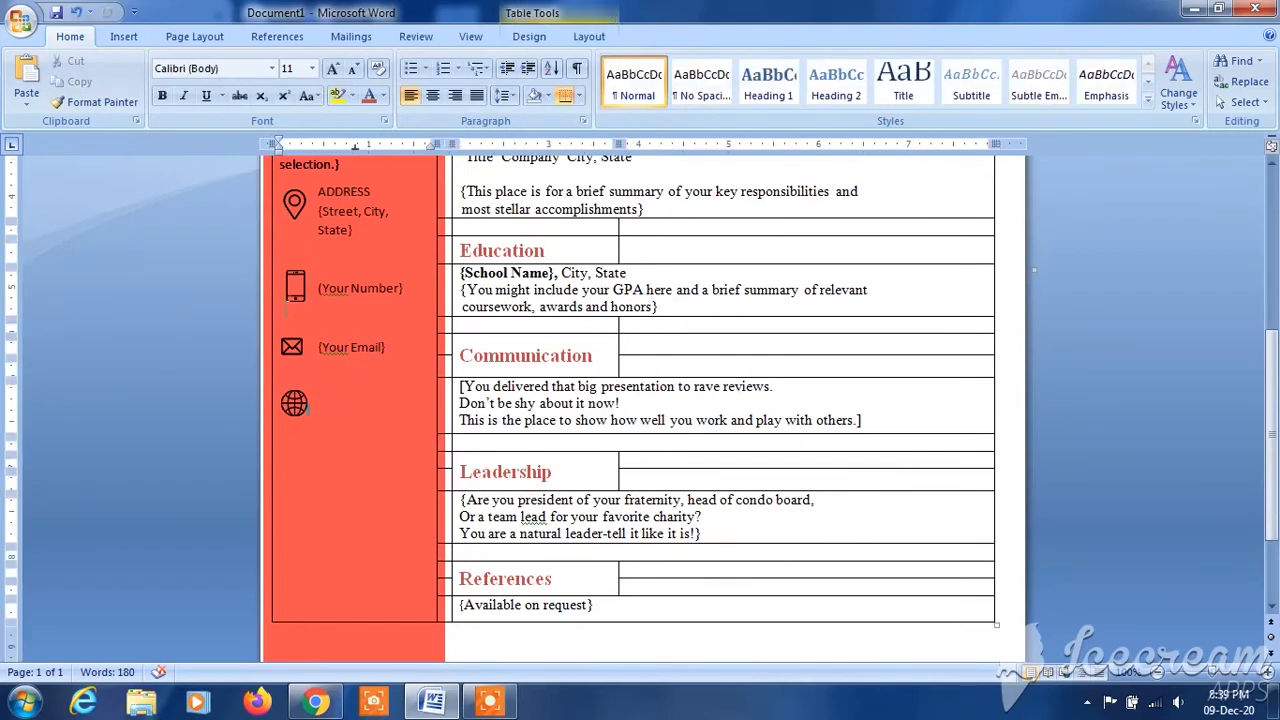
left_click(124, 37)
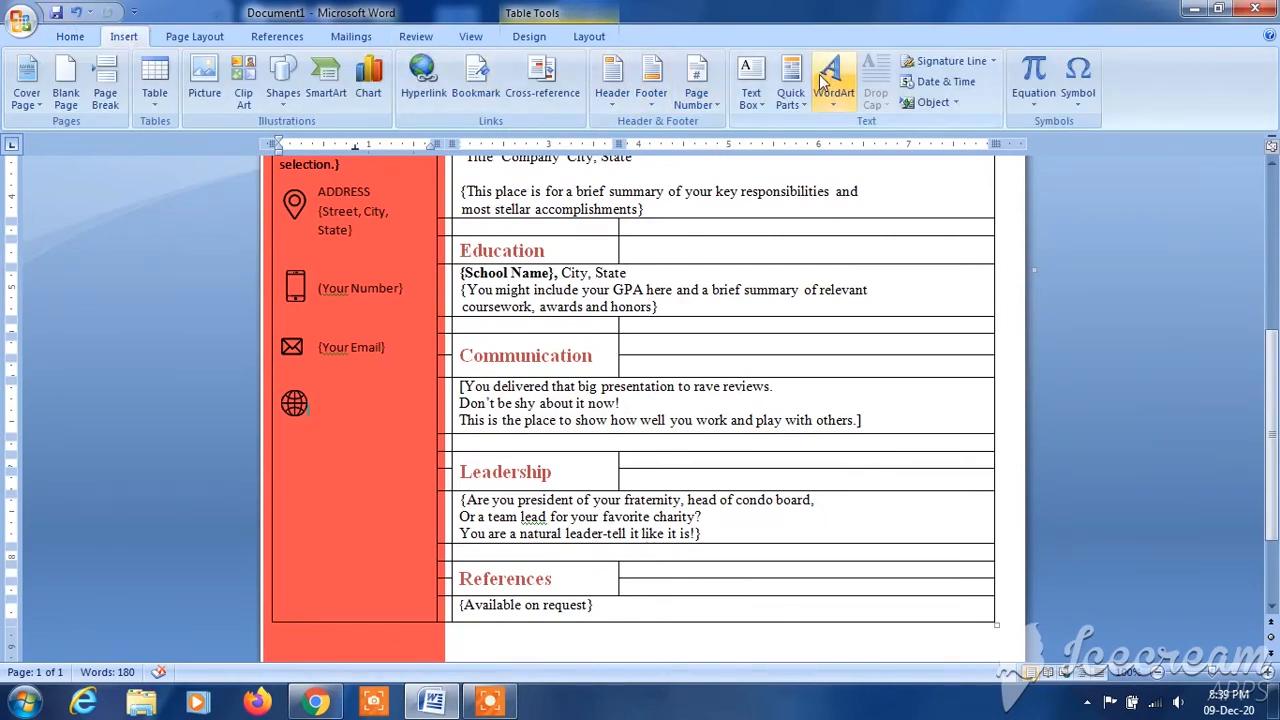
left_click(748, 95)
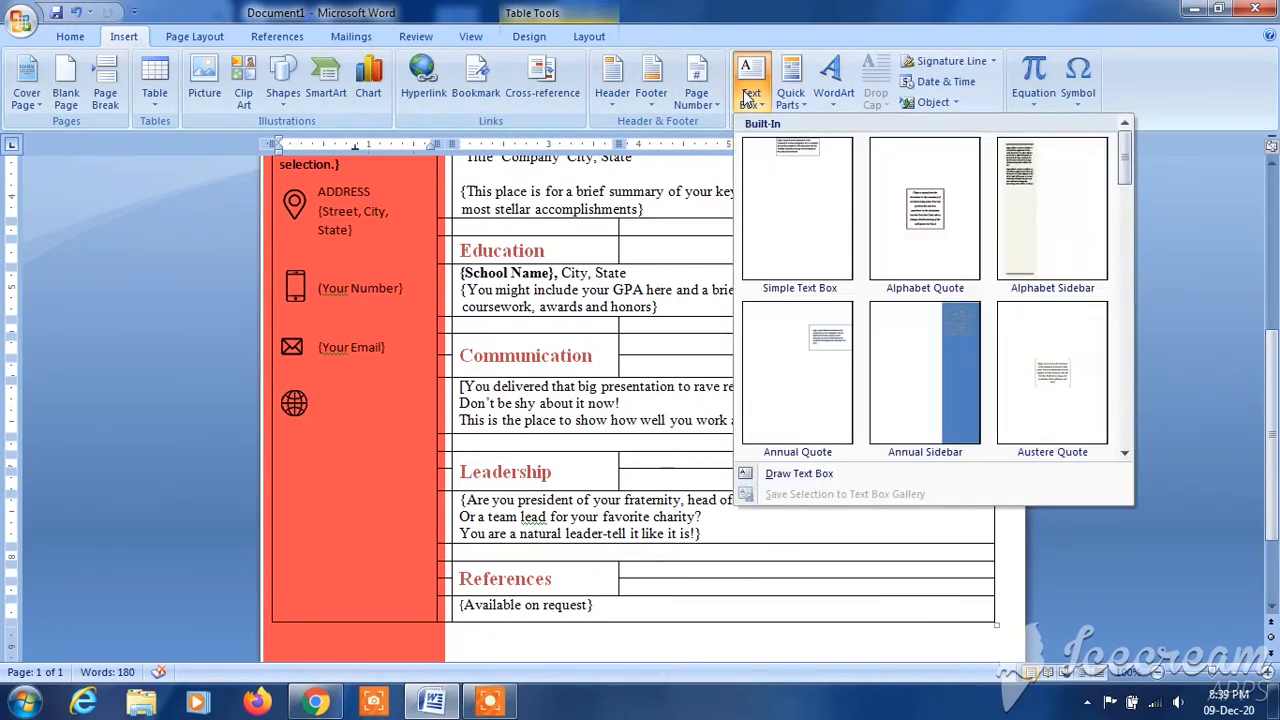
left_click(785, 165)
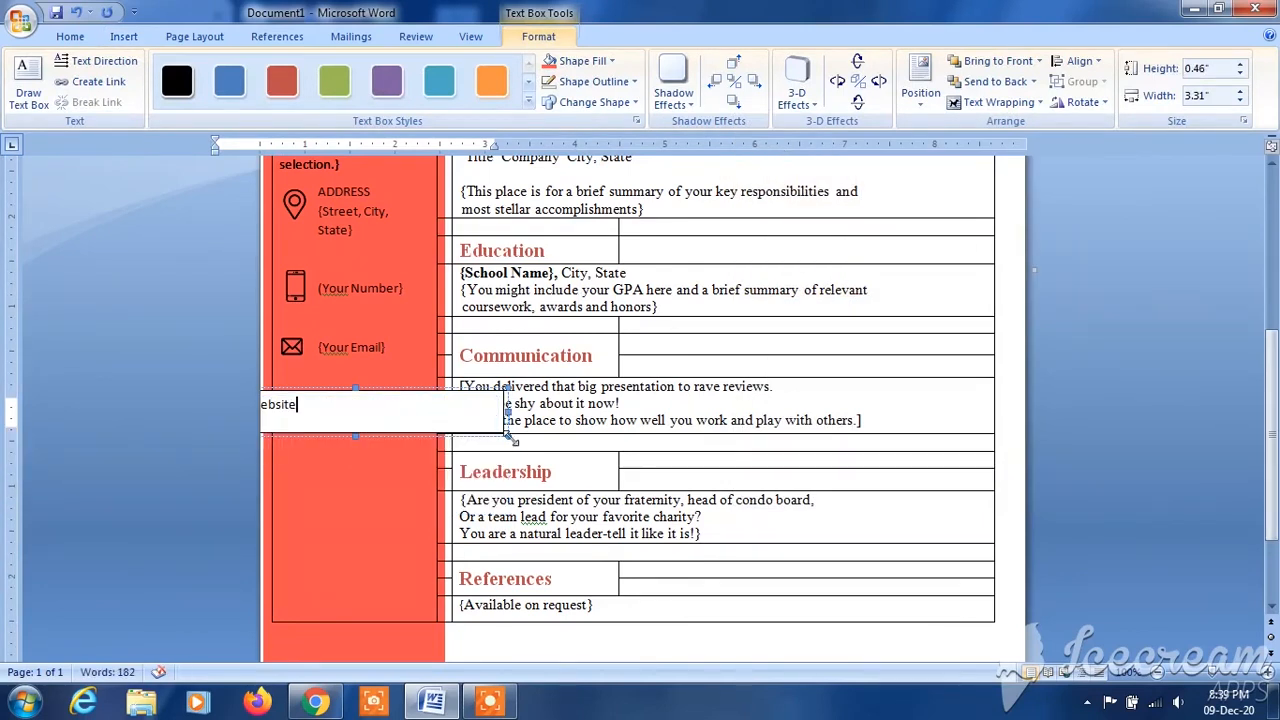
- Shrink the website text box to about 1.3" wide and 0.38" high and place it within the sidebar by the globe icon
left_click_drag(388, 432, 543, 411)
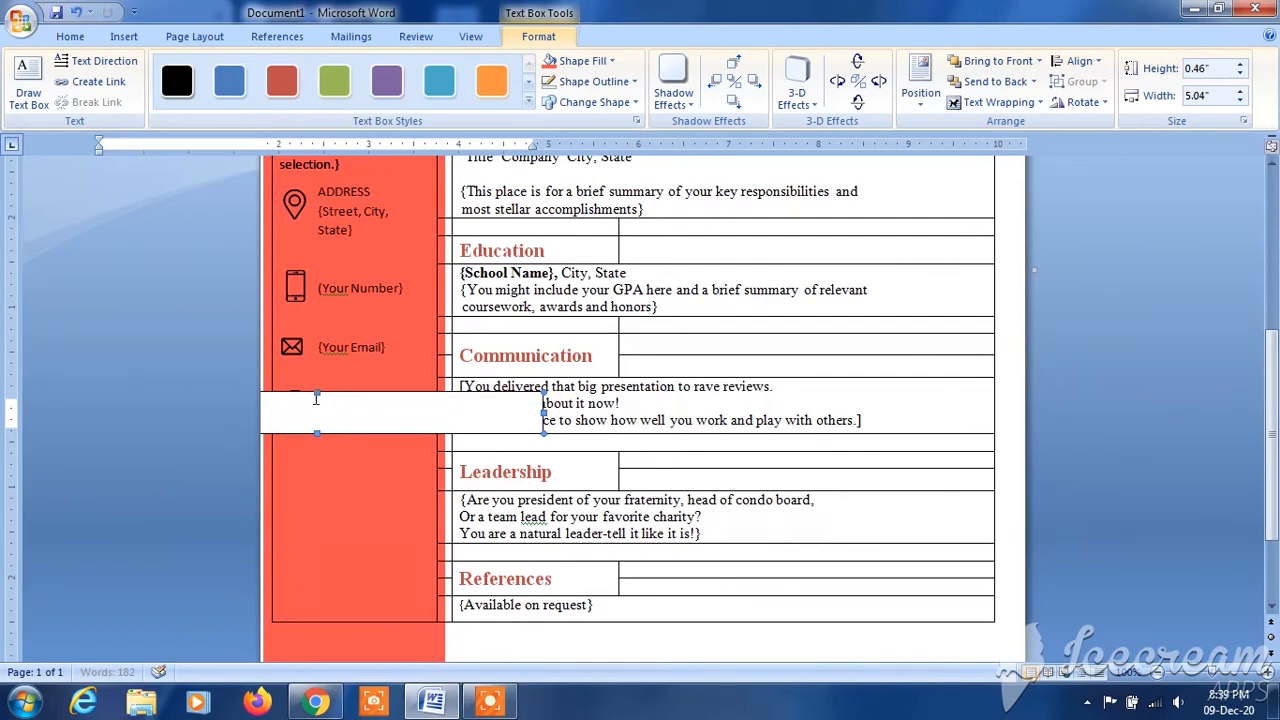
left_click_drag(316, 398, 494, 411)
left_click_drag(716, 446, 380, 436)
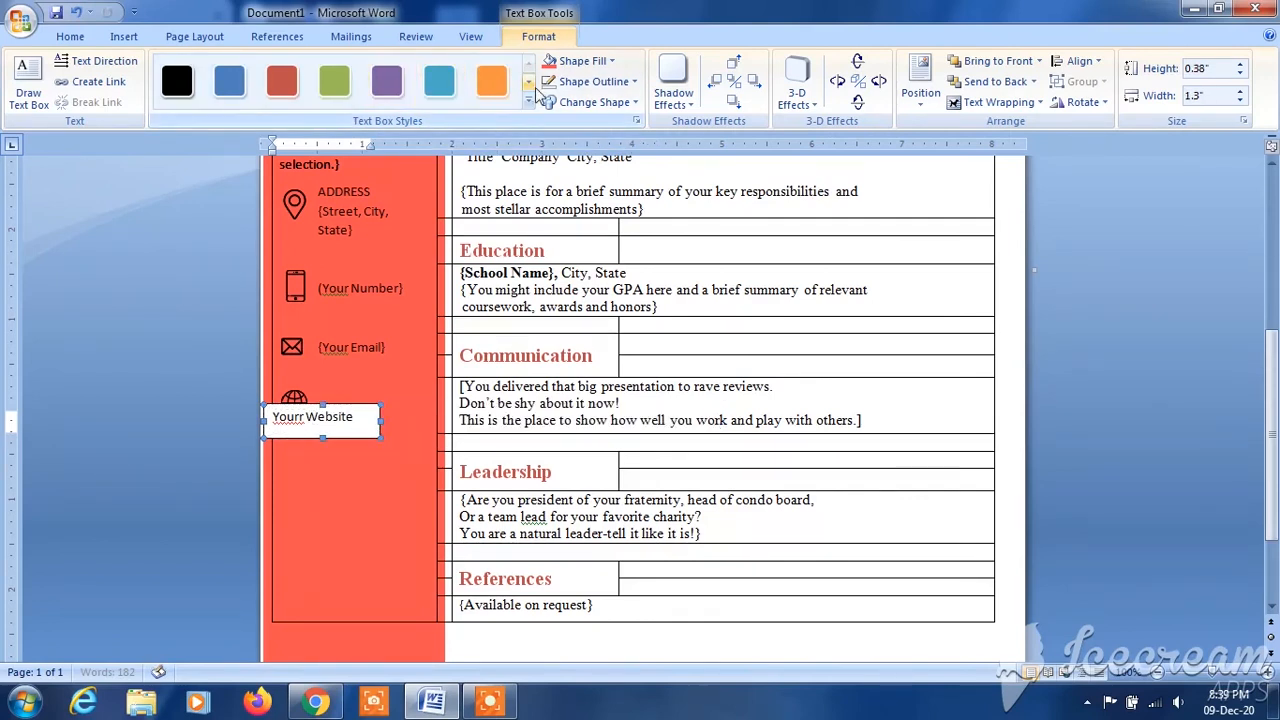
- Fill the website text box with the recently used orange-red and remove its outline
left_click(598, 62)
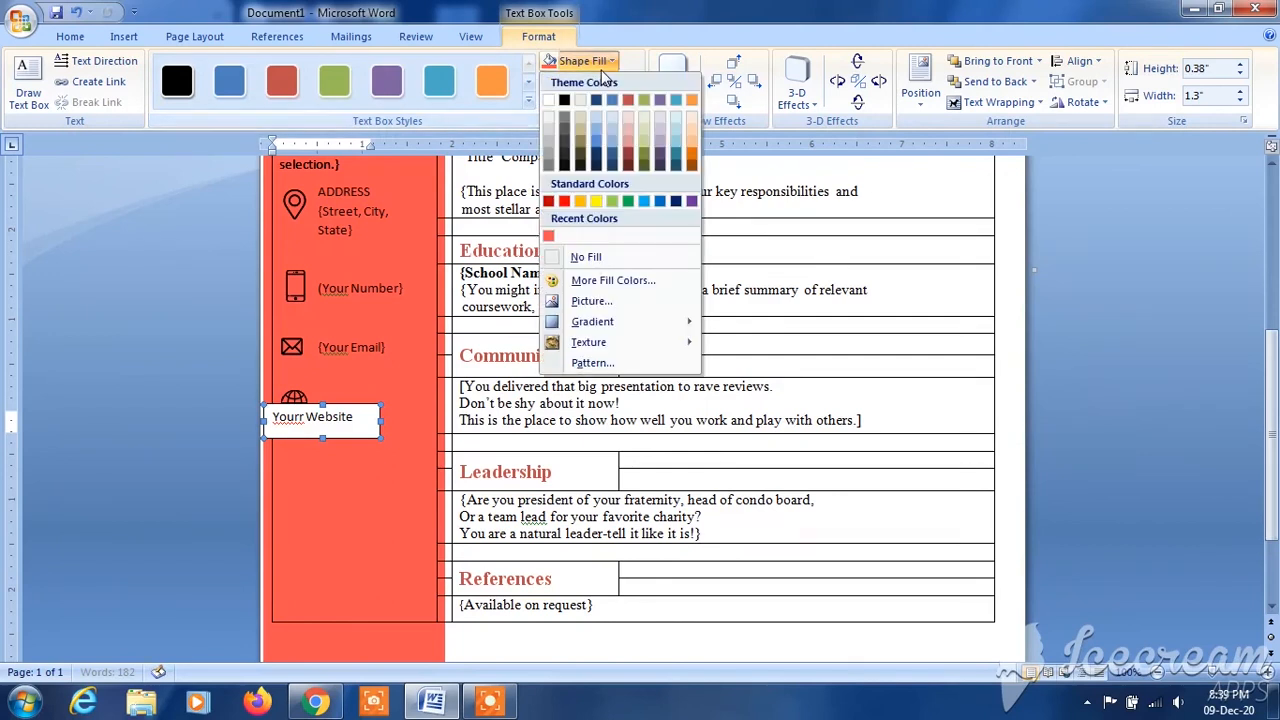
left_click(548, 235)
left_click(613, 84)
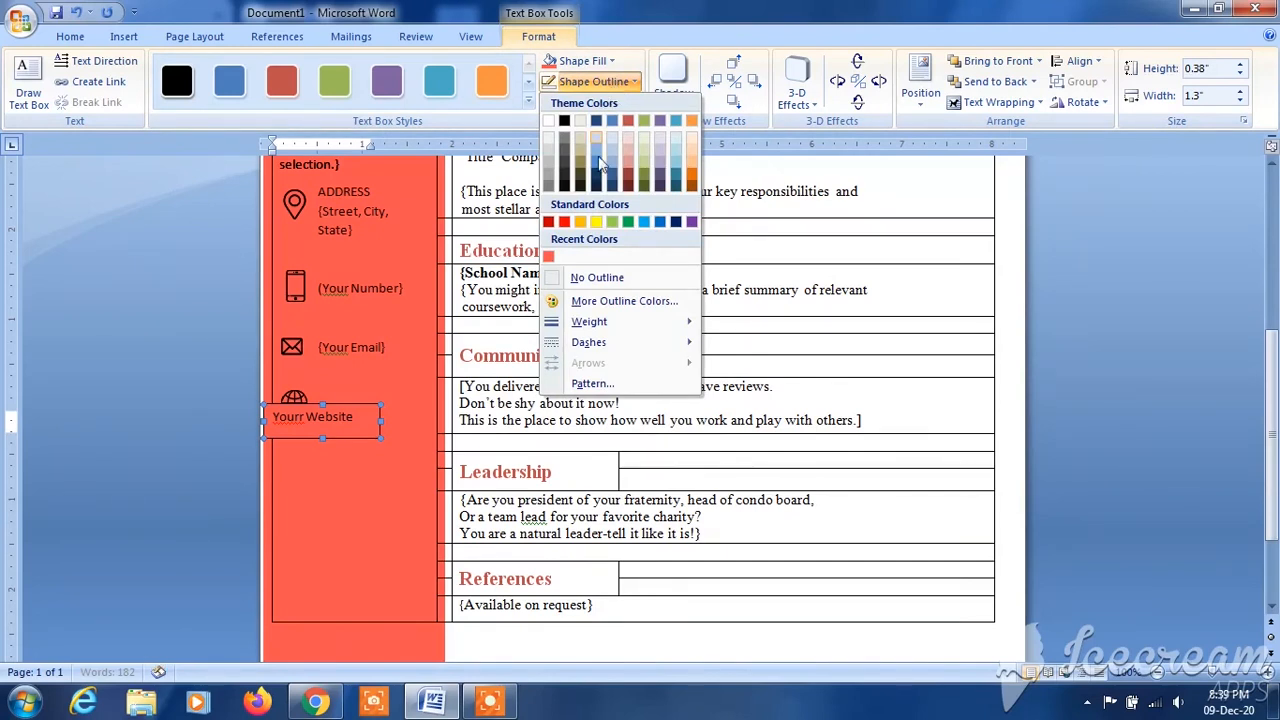
left_click(606, 279)
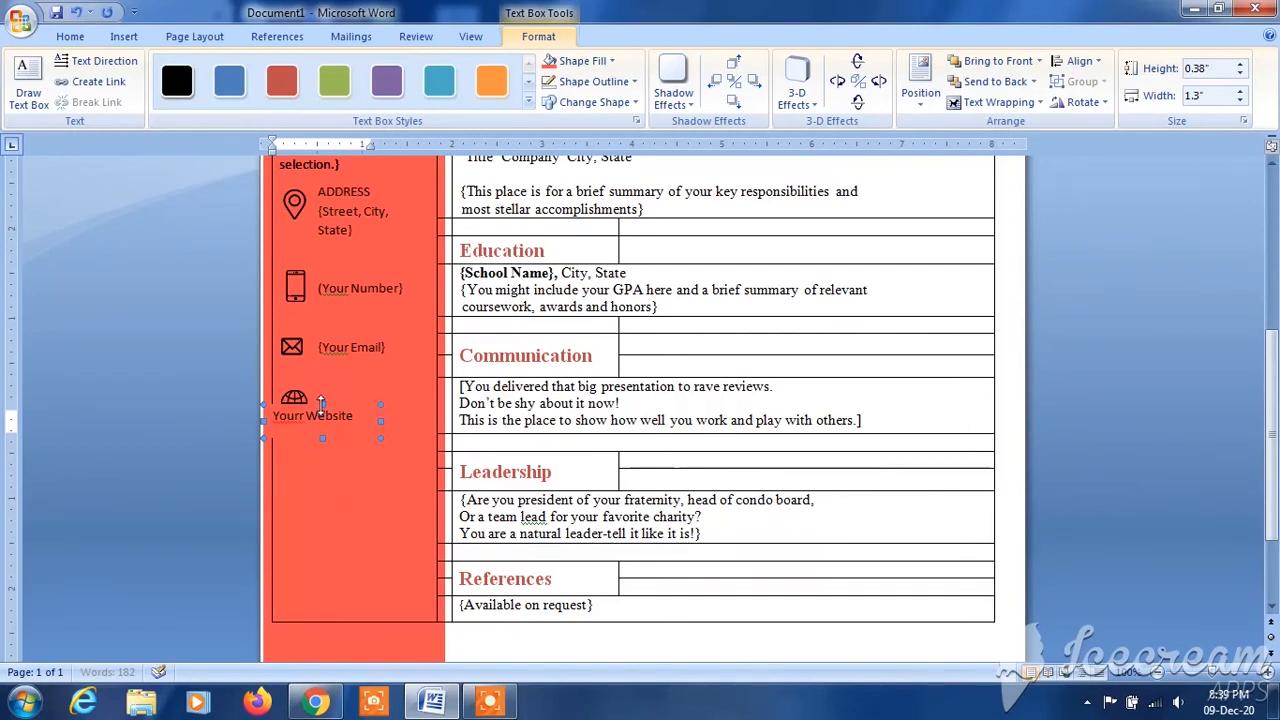
- Move the website text box beside the globe icon and correct its text to "Your Website"
left_click(325, 415)
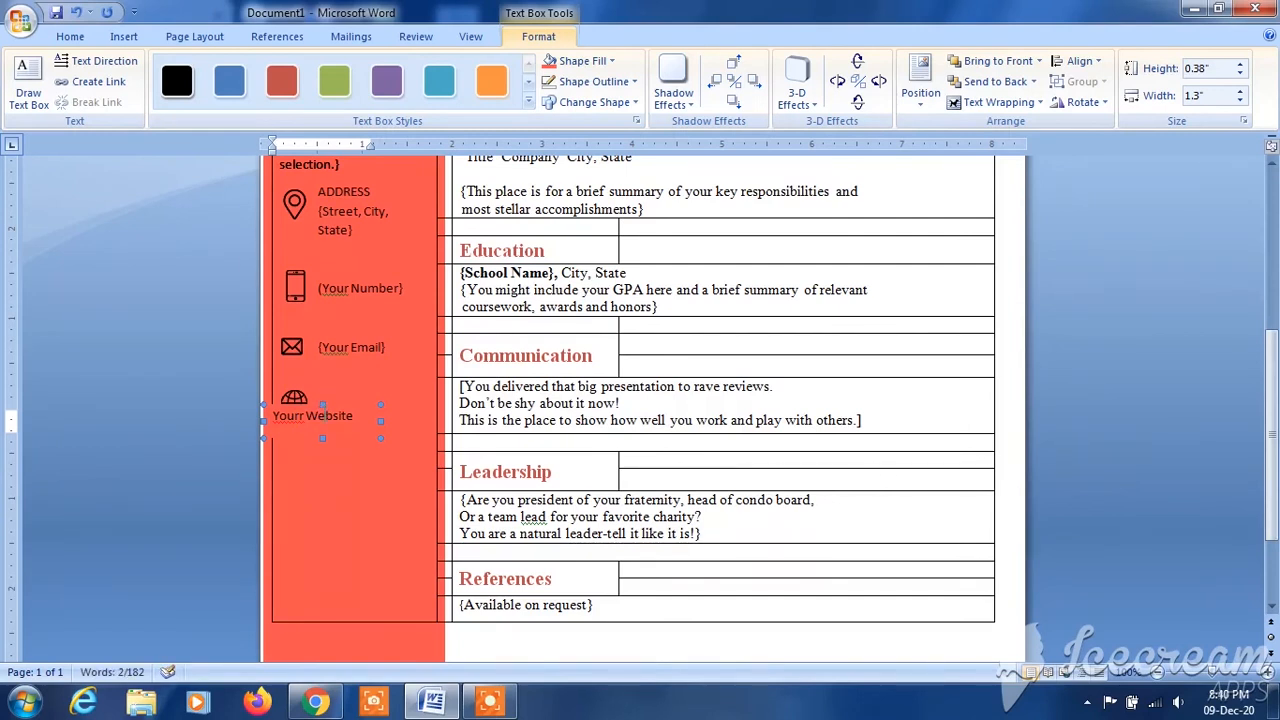
left_click_drag(322, 401, 376, 396)
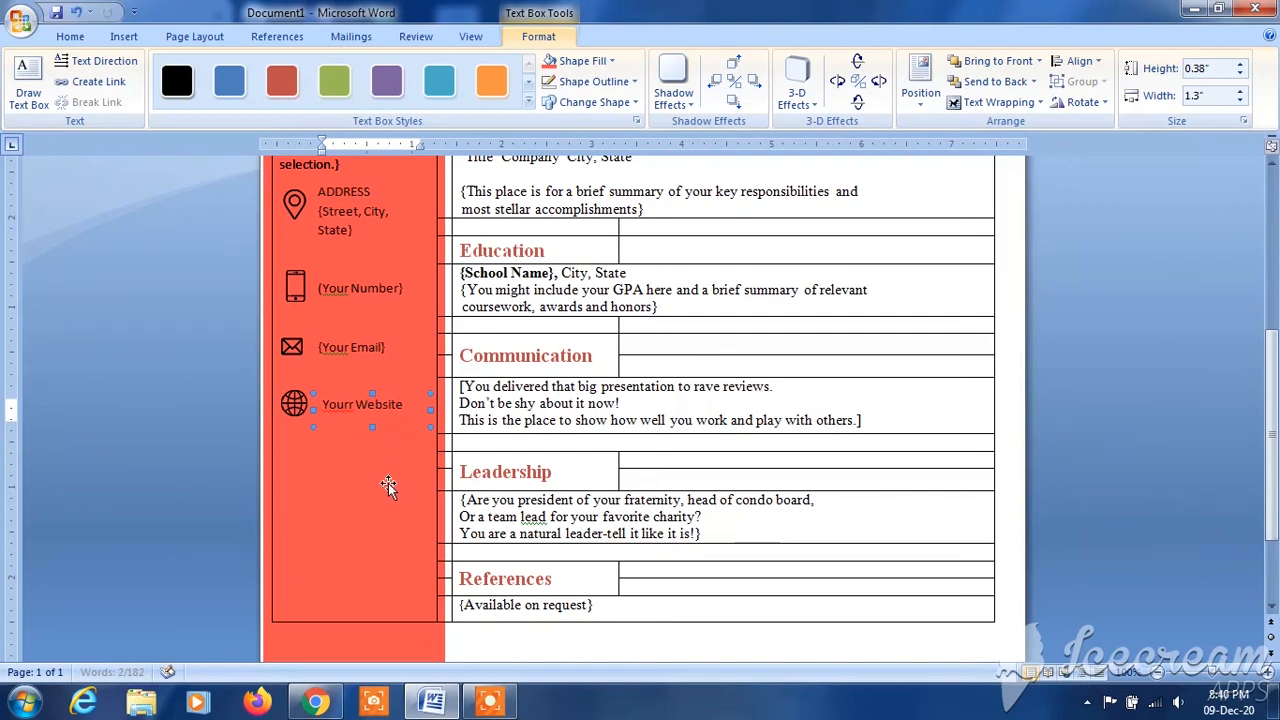
left_click(353, 421)
key("BackSpace")
left_click(390, 453)
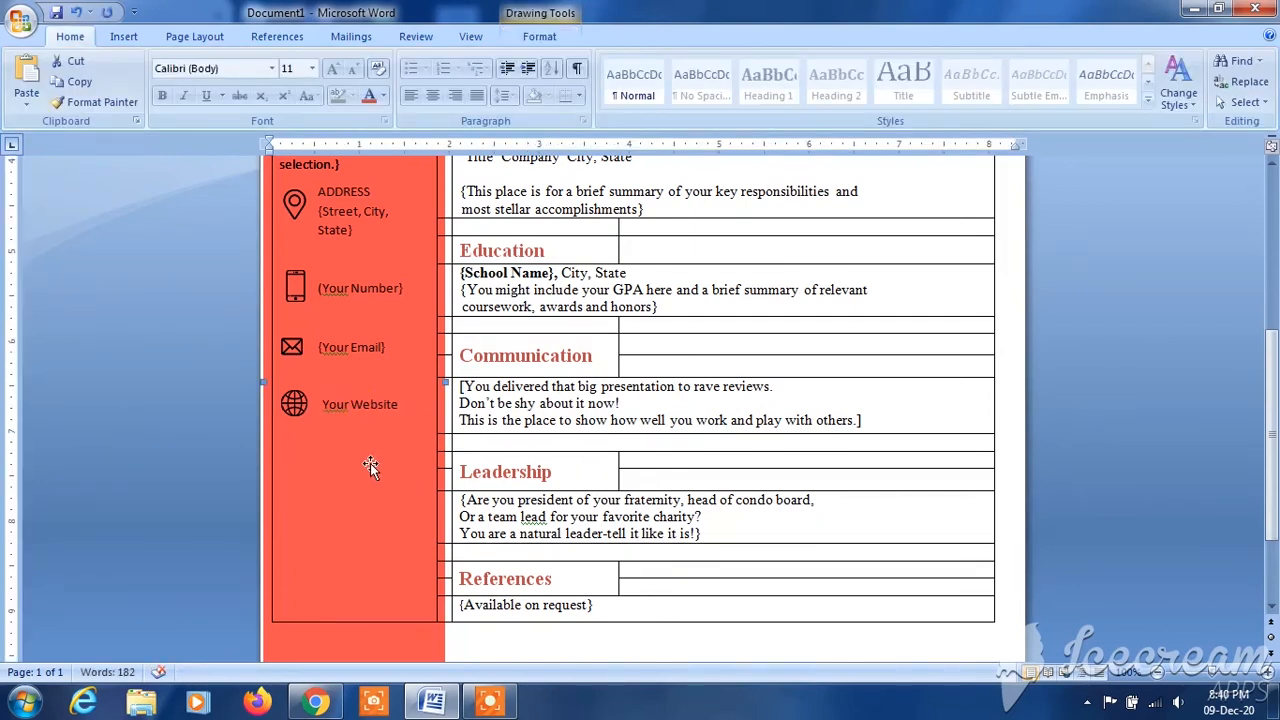
- Shift the "Your Website" text box closer to the globe icon to line up with the contact labels above
left_click(366, 390)
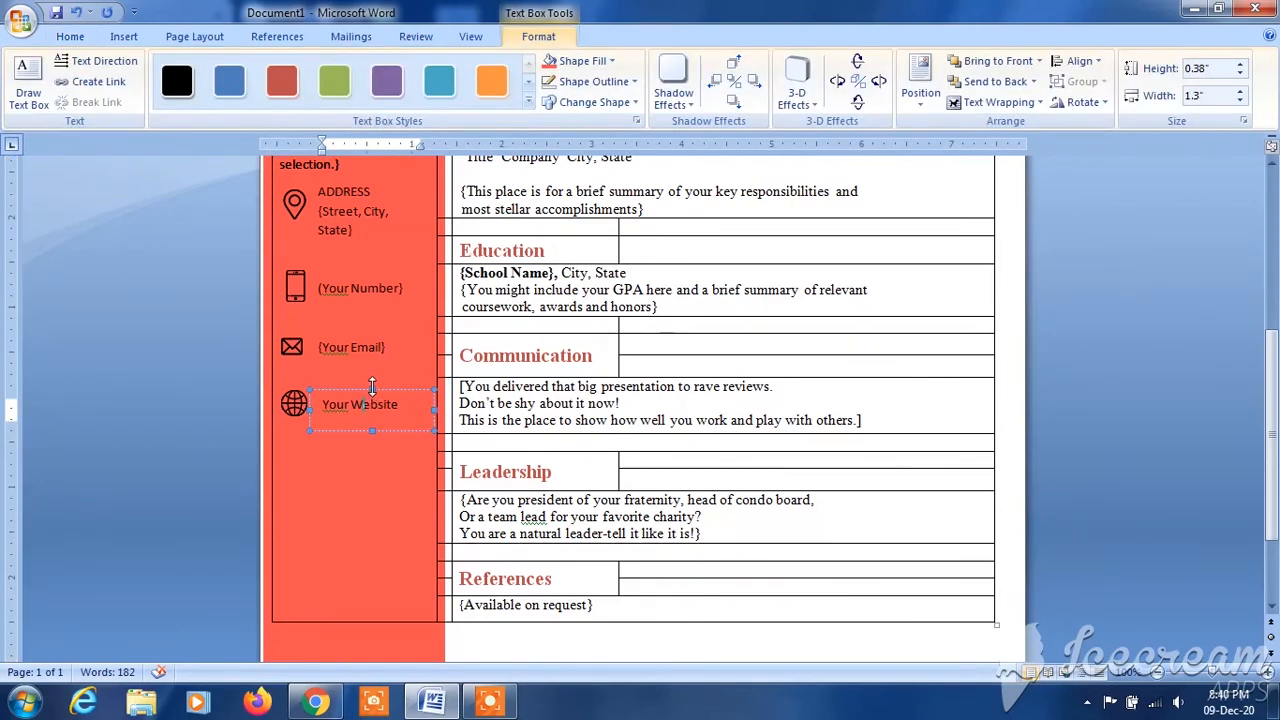
left_click_drag(373, 394, 353, 394)
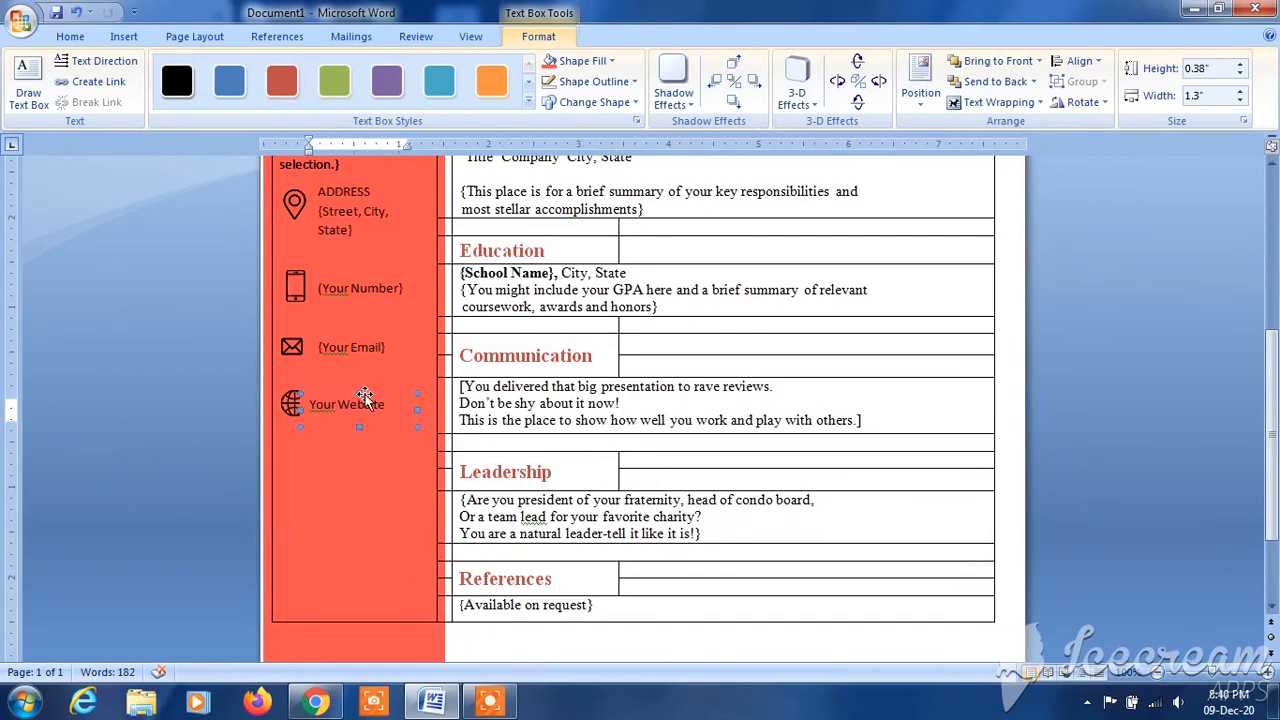
left_click(384, 458)
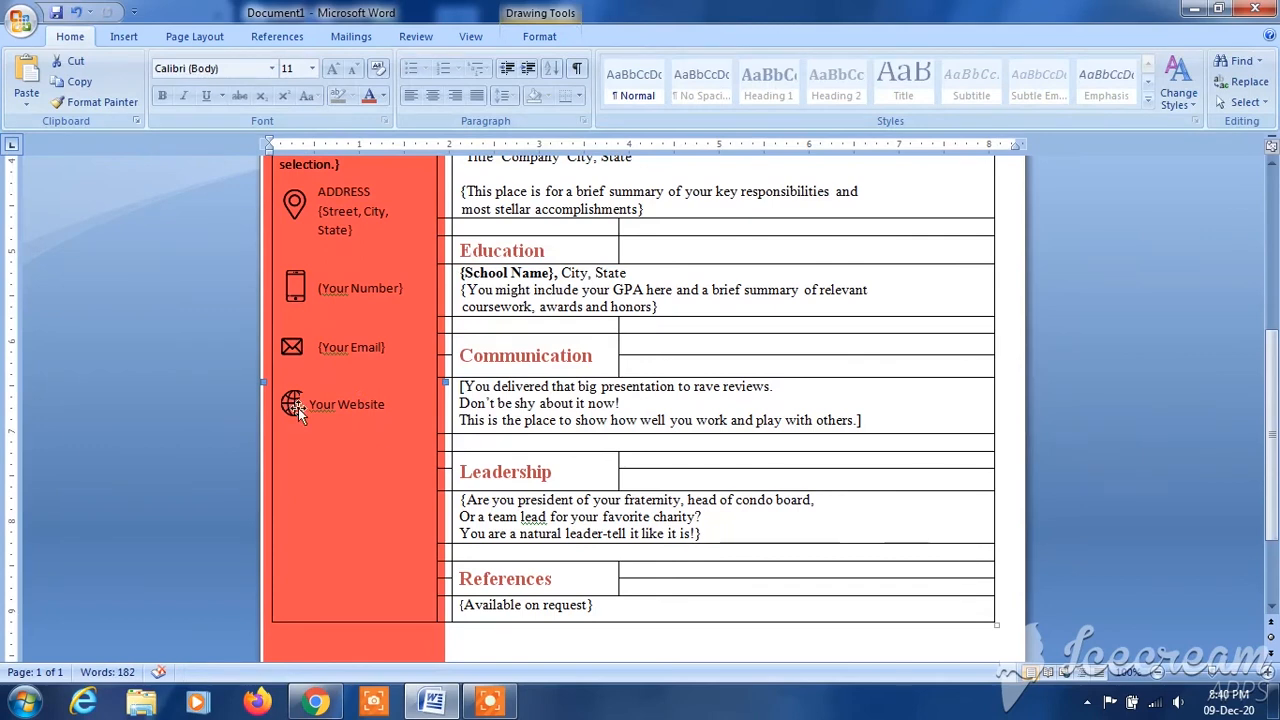
scroll(1248, 364, "up", 5)
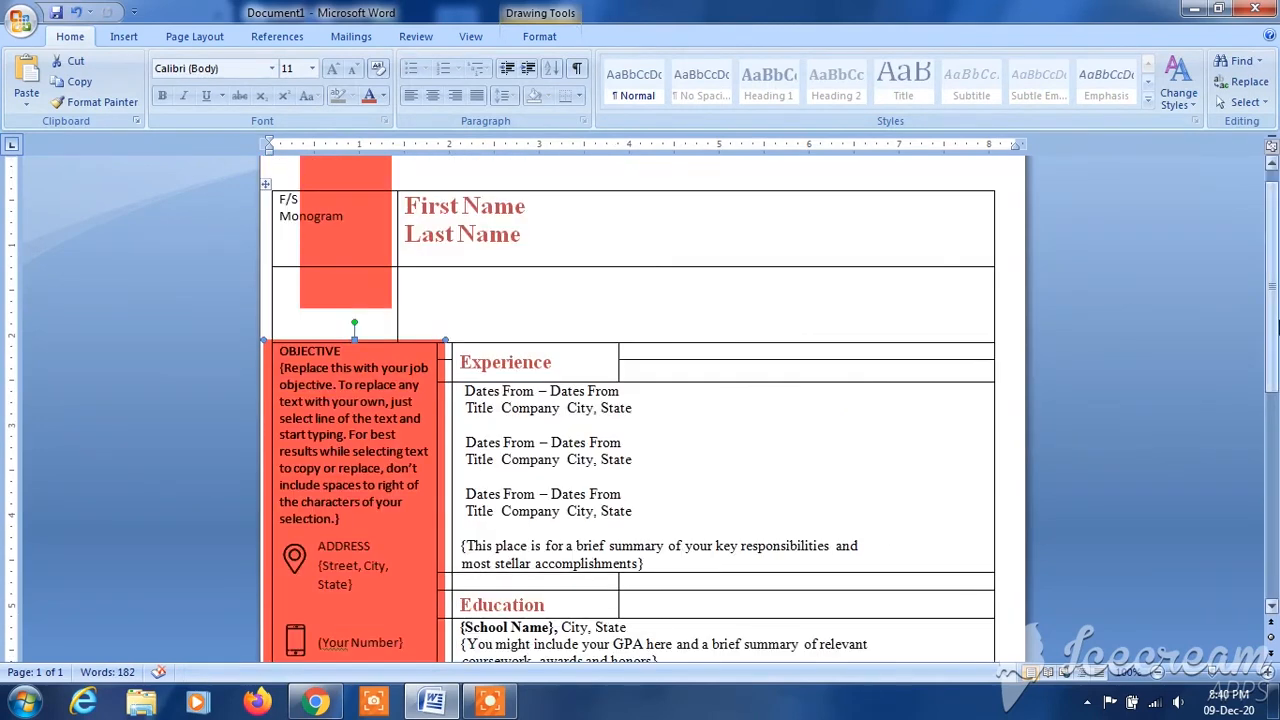
scroll(1248, 364, "up", 1)
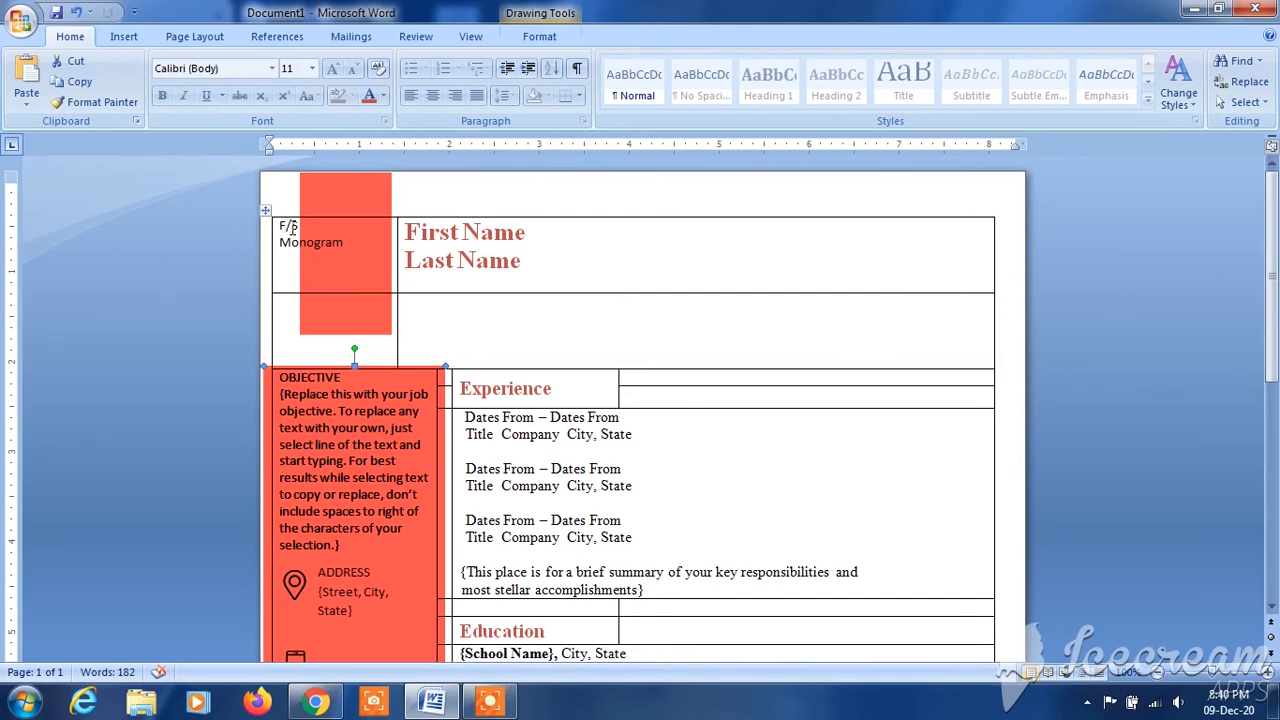
left_click_drag(282, 224, 387, 537)
left_click_drag(377, 636, 376, 556)
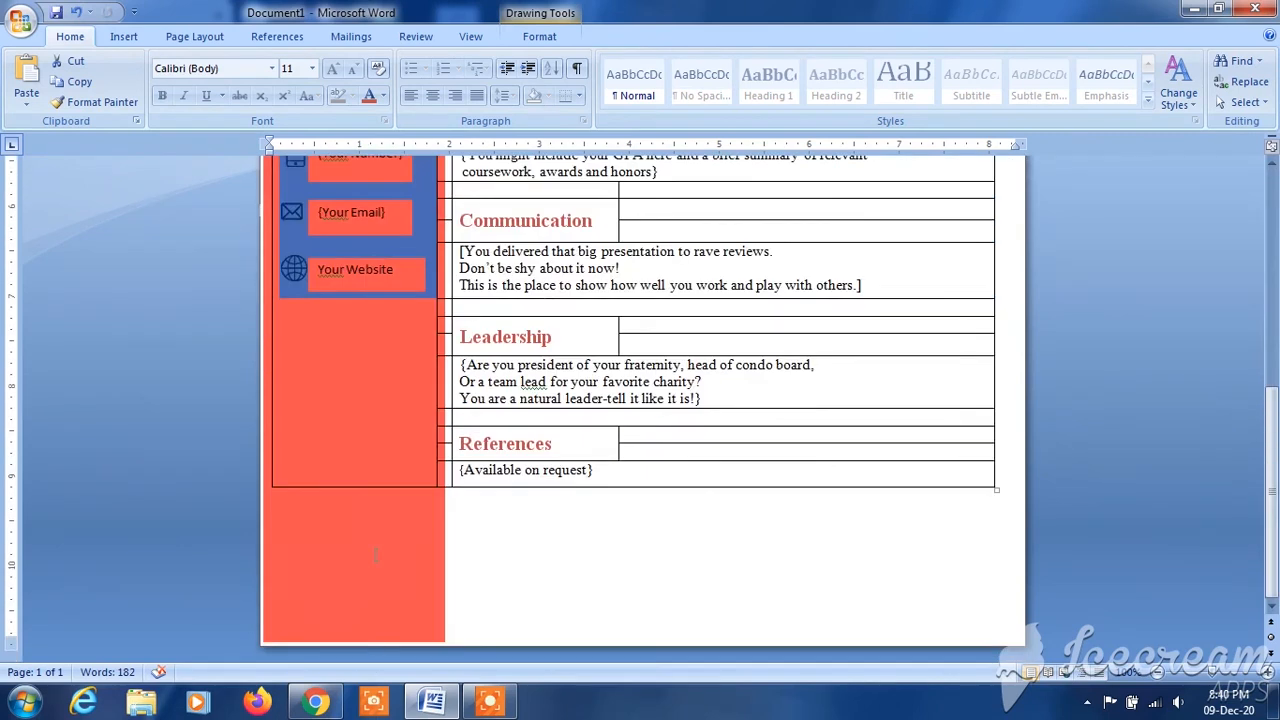
left_click_drag(370, 212, 355, 393)
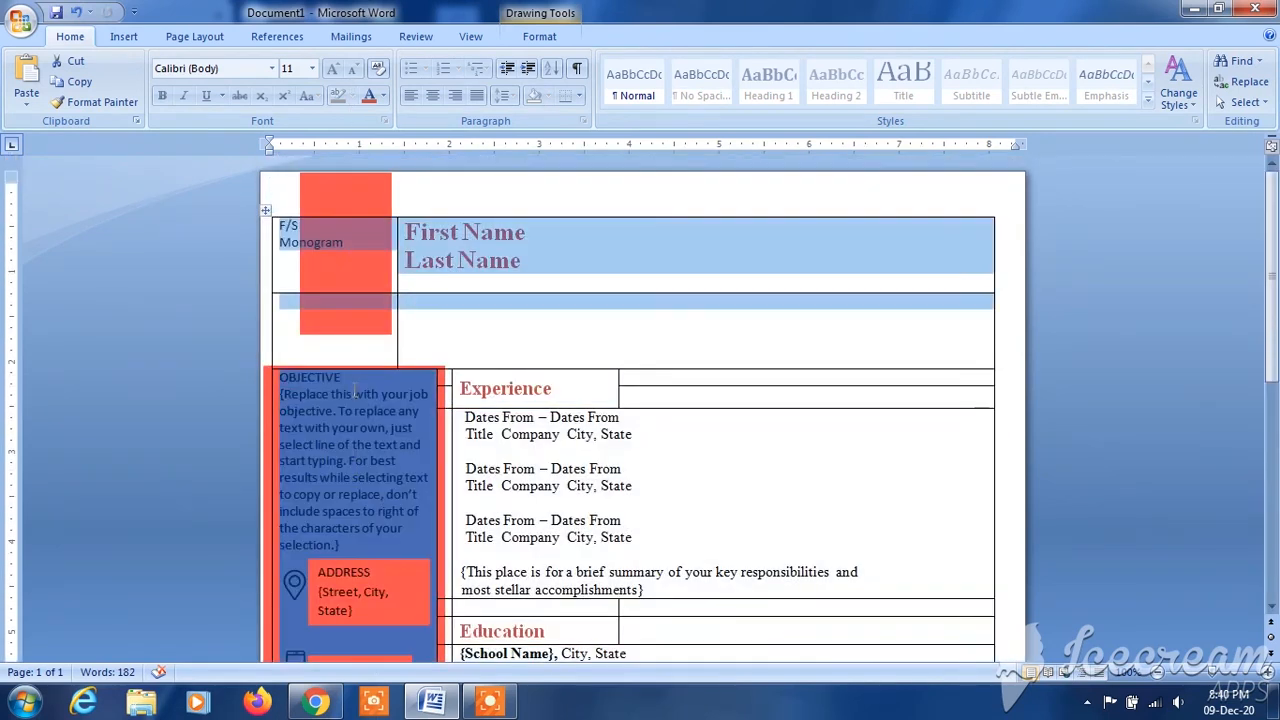
- Centre the "F/S Monogram" text horizontally and vertically within its table cell
left_click_drag(345, 530, 352, 252)
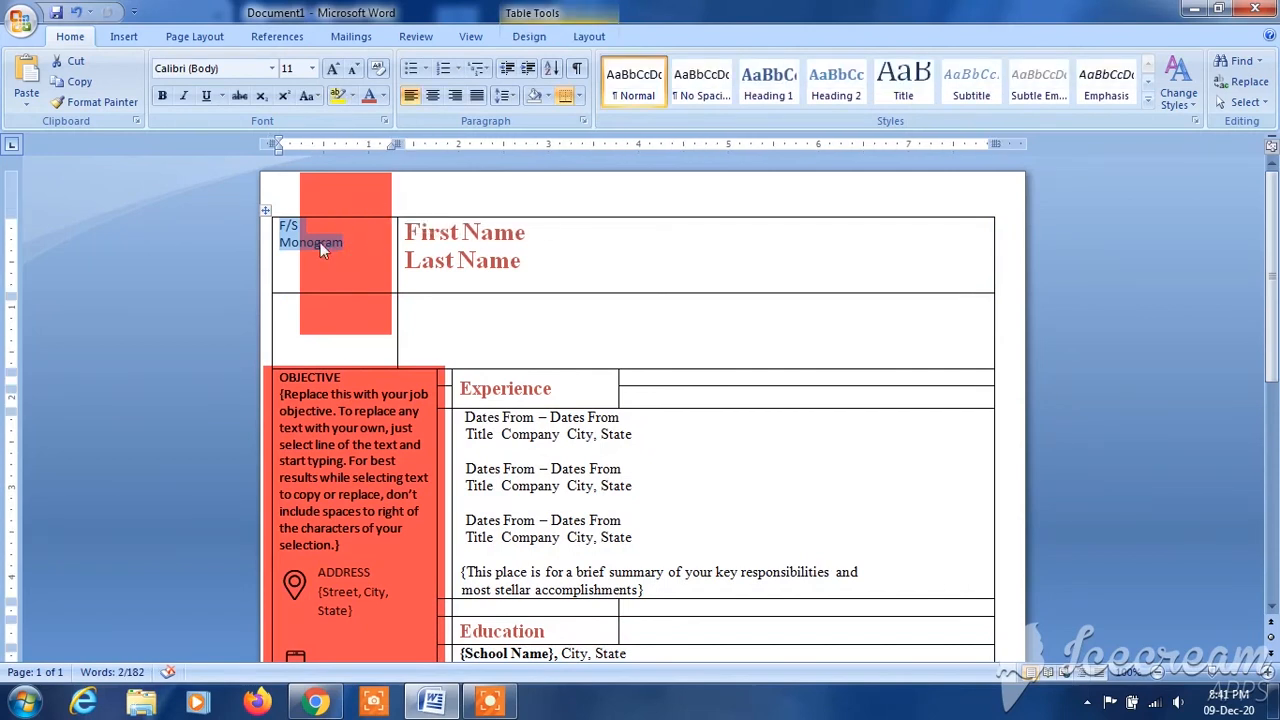
right_click(320, 241)
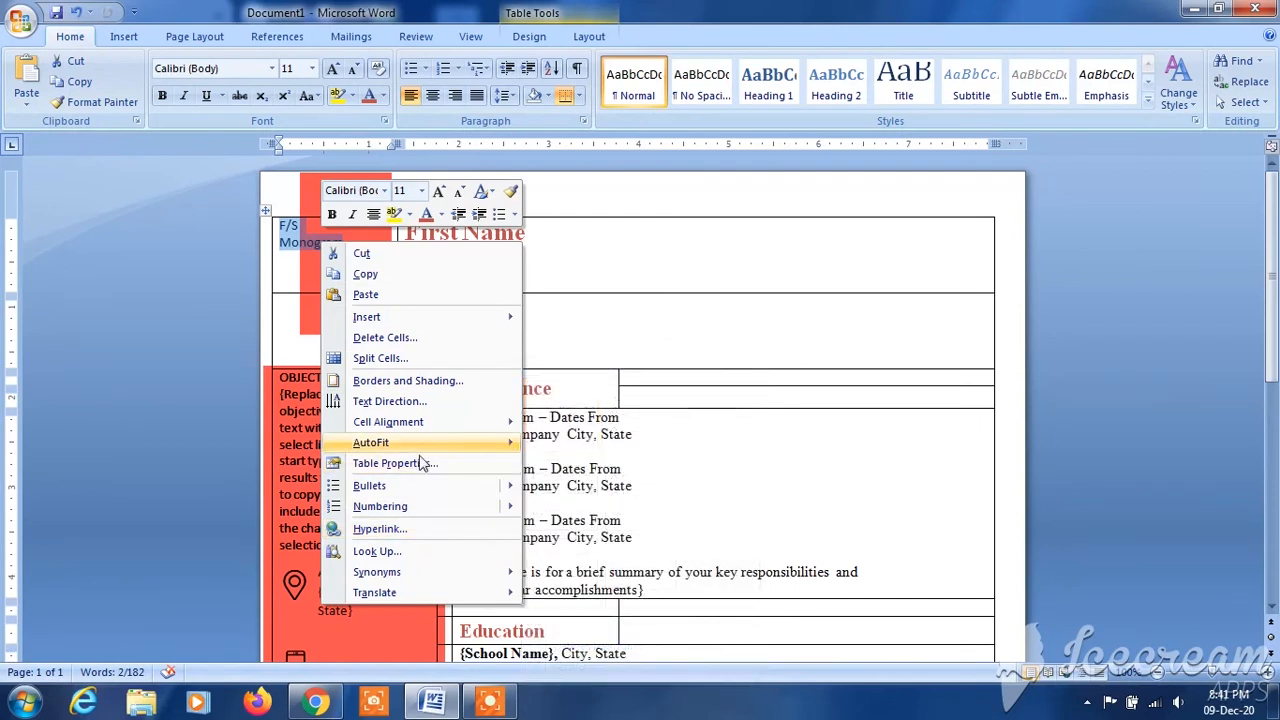
mouse_move(441, 427)
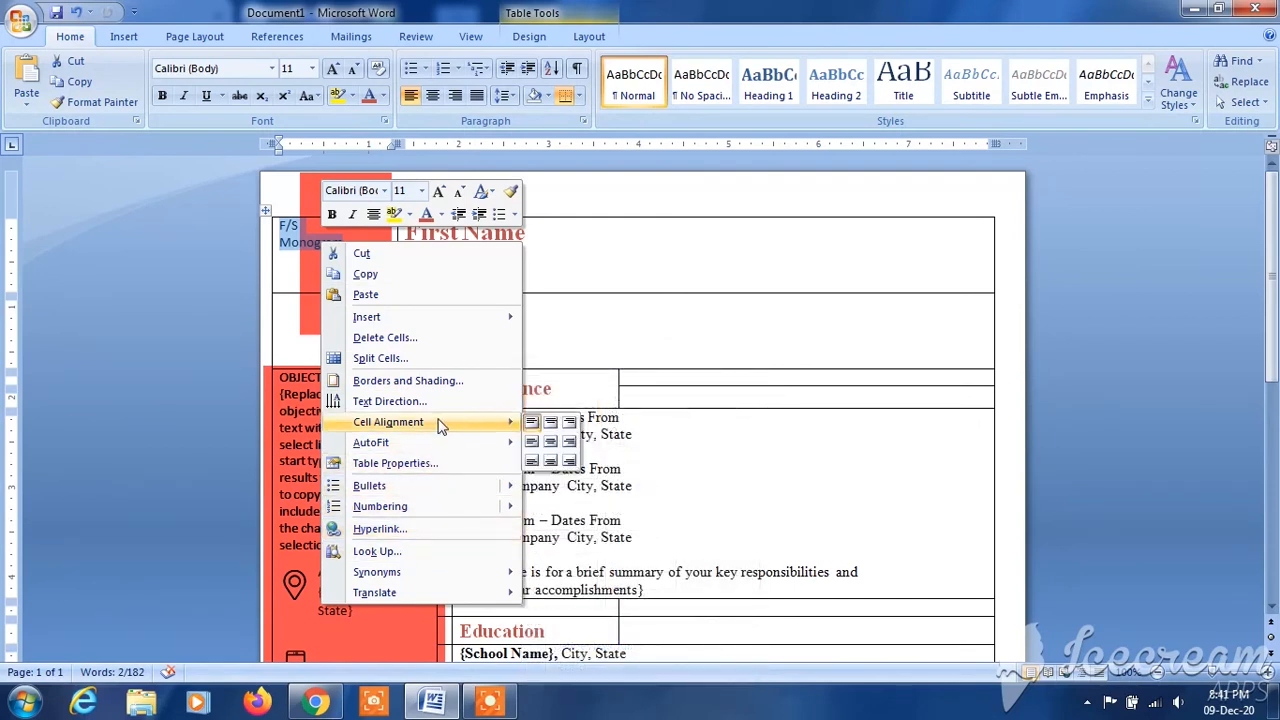
left_click(550, 444)
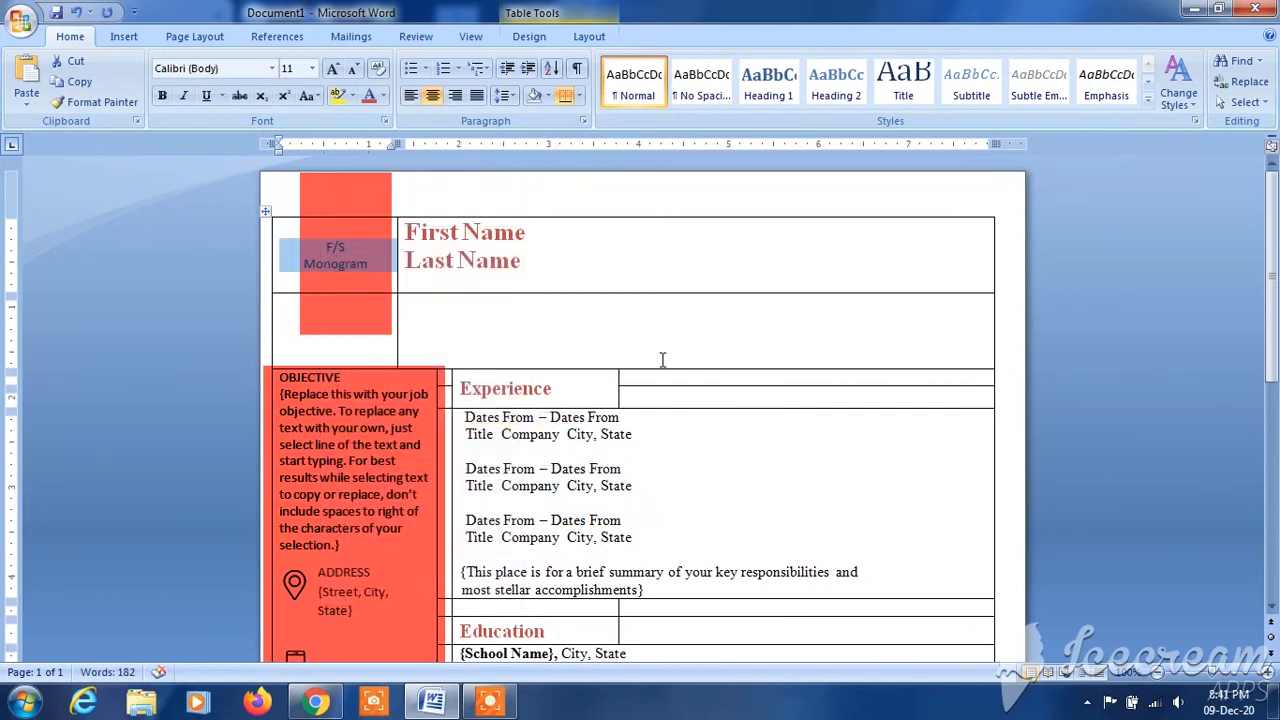
left_click(357, 264)
- Set the "F/S" line of the monogram to 18 pt and the word "Monogram" to 10 pt
left_click_drag(322, 246, 366, 267)
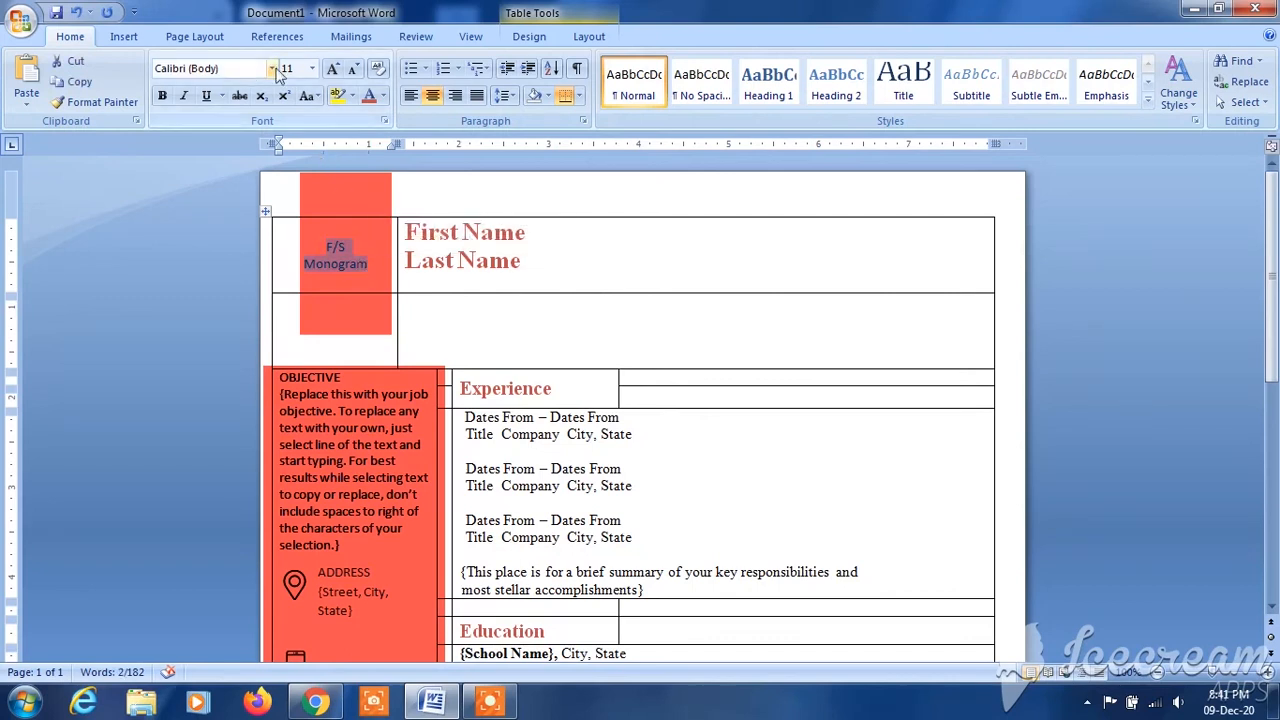
left_click(312, 68)
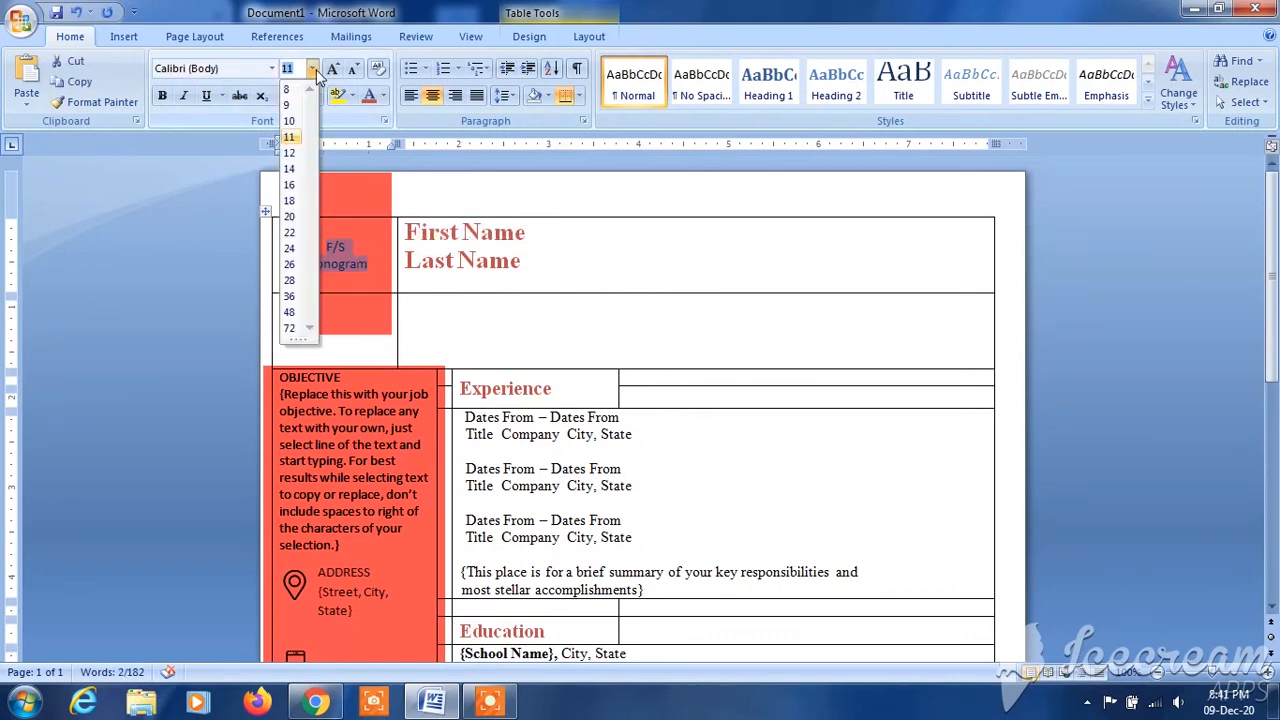
left_click(289, 201)
left_click(290, 270)
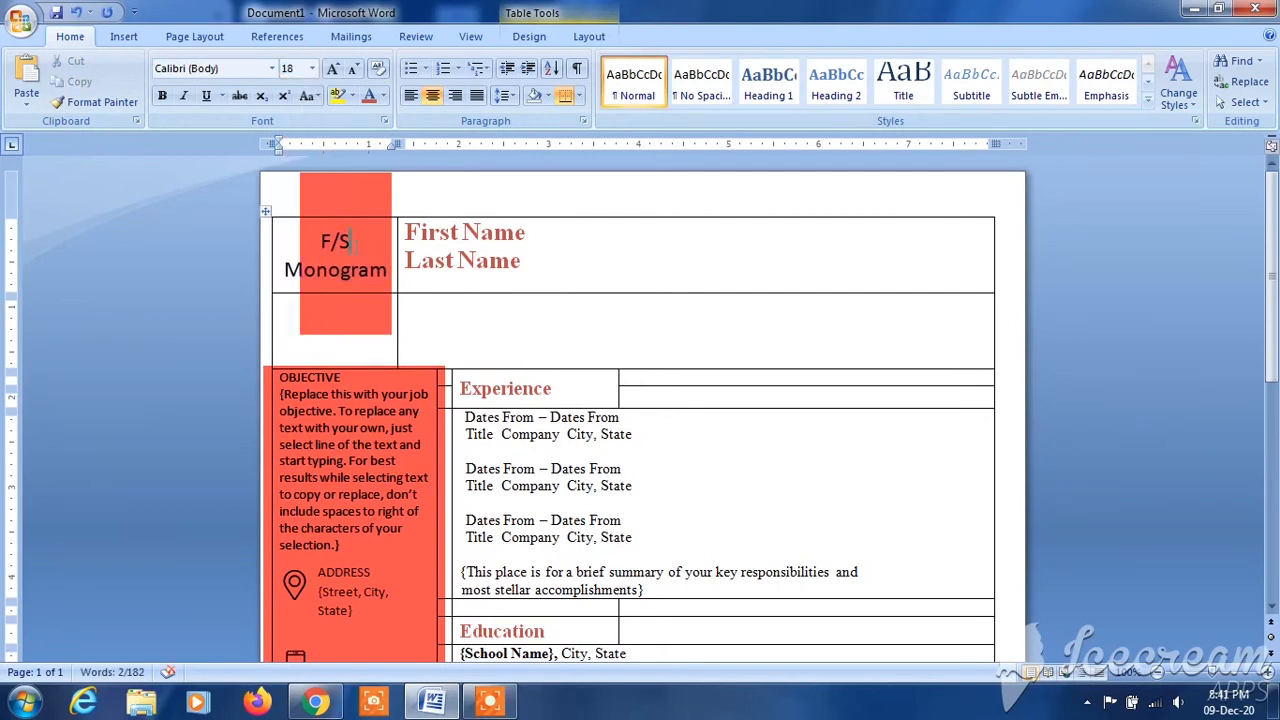
left_click_drag(287, 270, 388, 270)
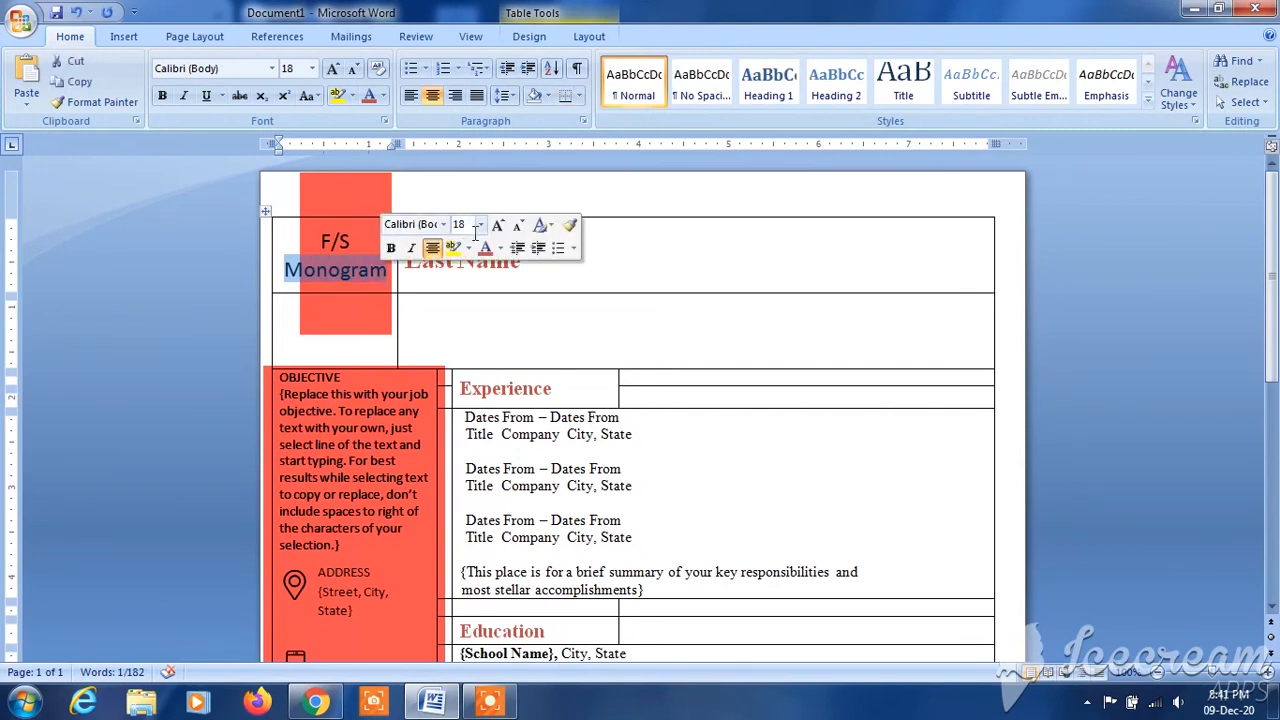
left_click(480, 224)
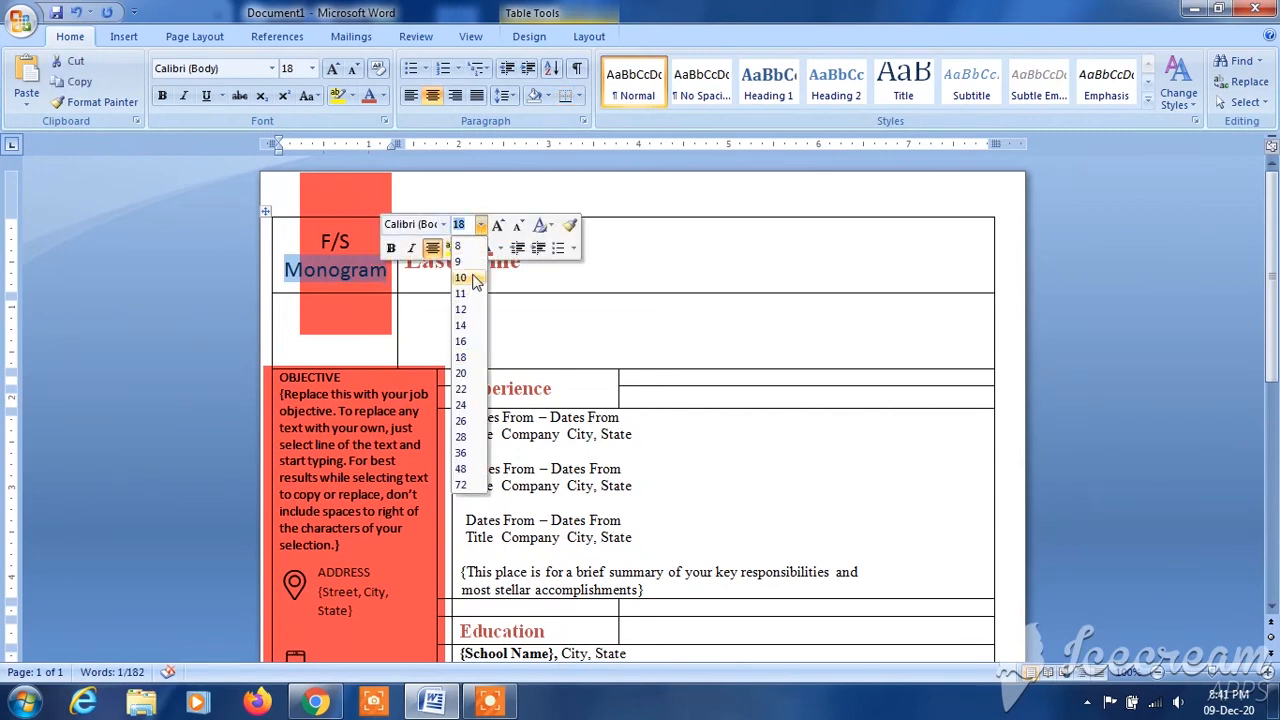
left_click(465, 278)
left_click(333, 277)
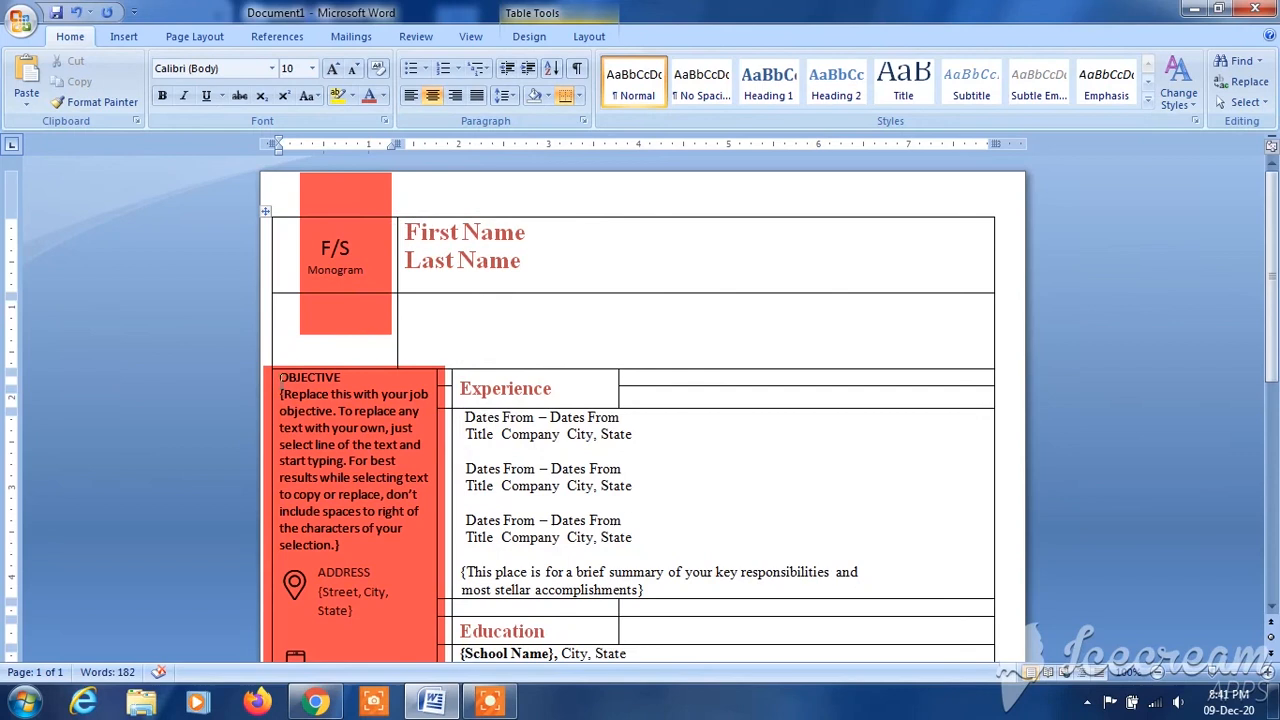
- Change the sidebar's OBJECTIVE heading and paragraph to Times New Roman and justify them
left_click_drag(281, 377, 412, 546)
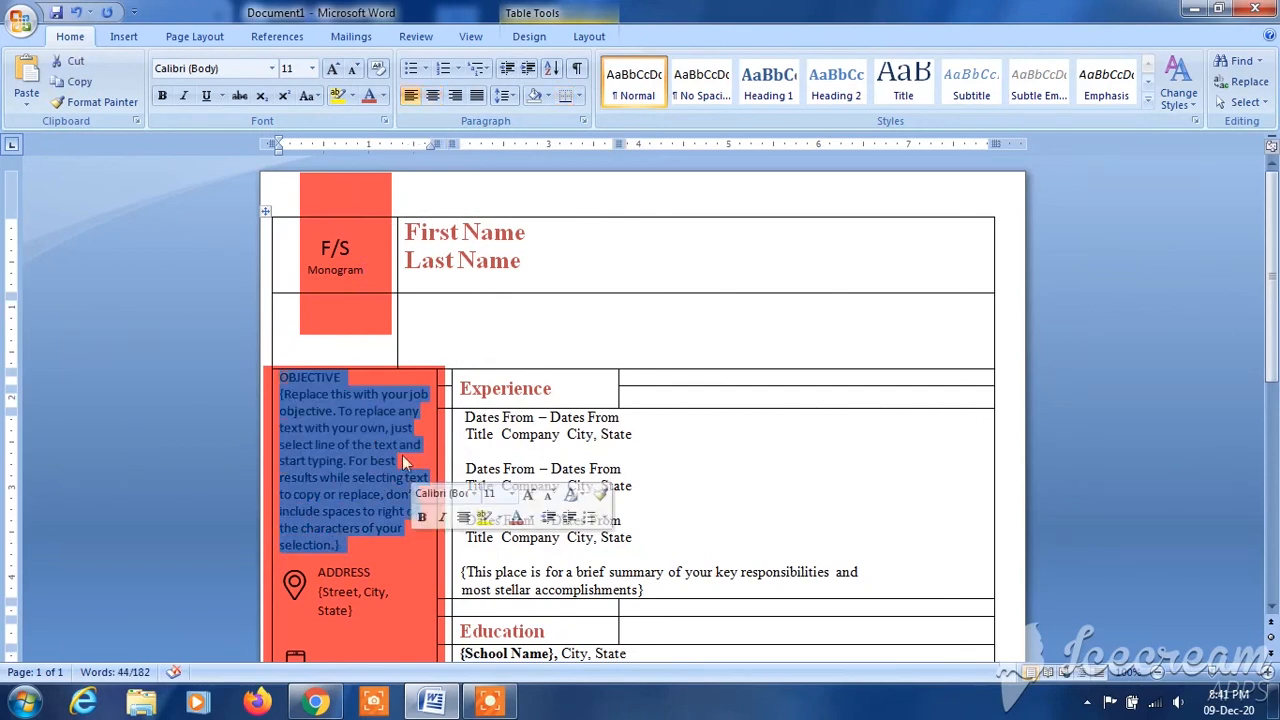
left_click(271, 68)
left_click(262, 182)
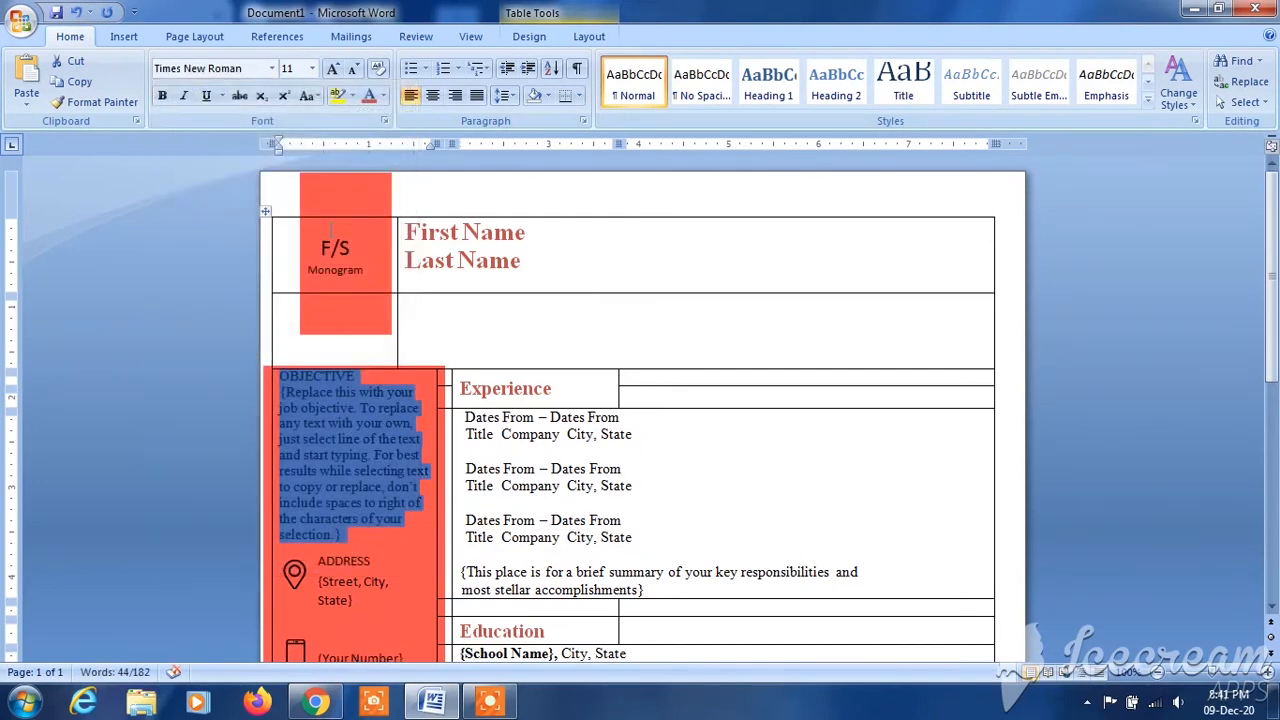
left_click(355, 470)
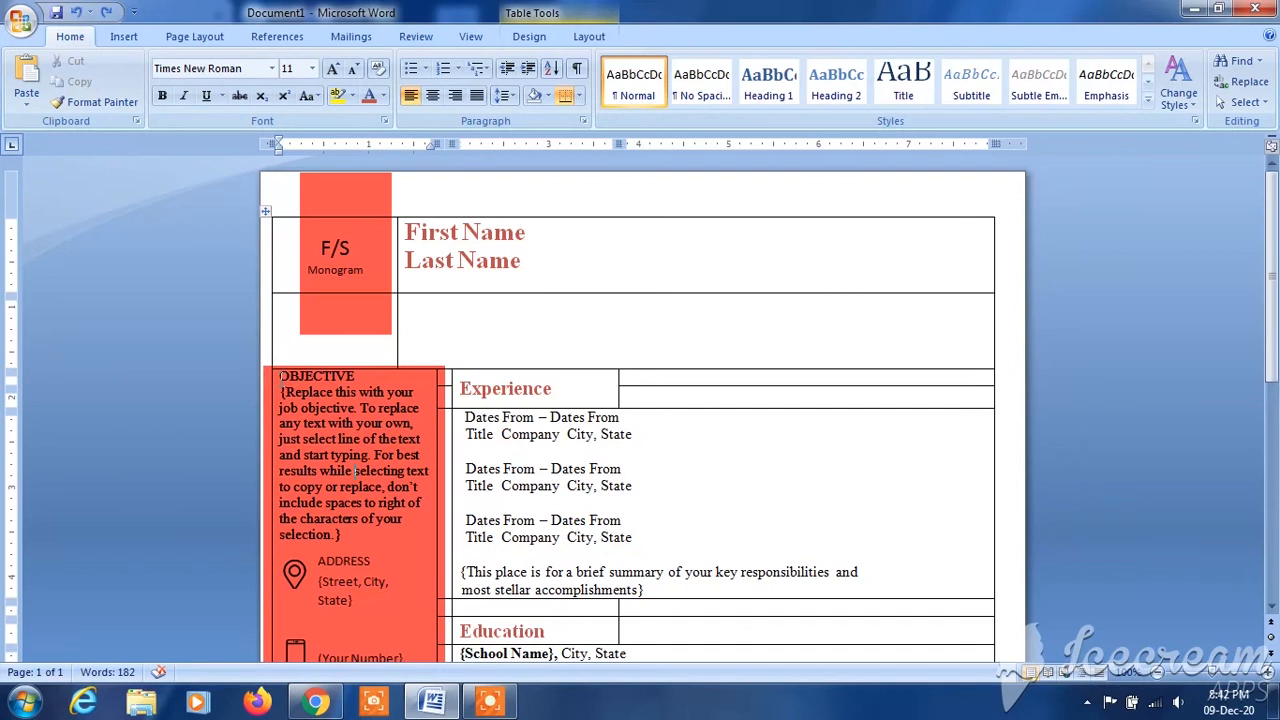
left_click_drag(282, 376, 410, 540)
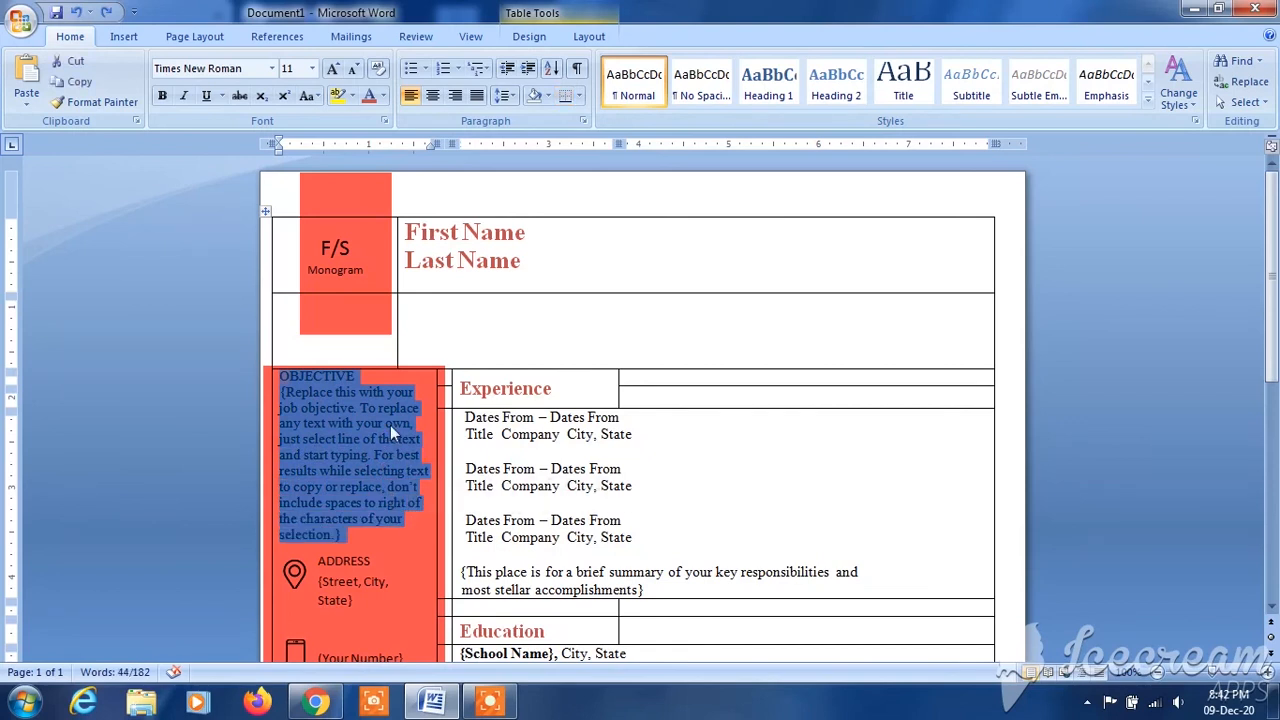
left_click(478, 97)
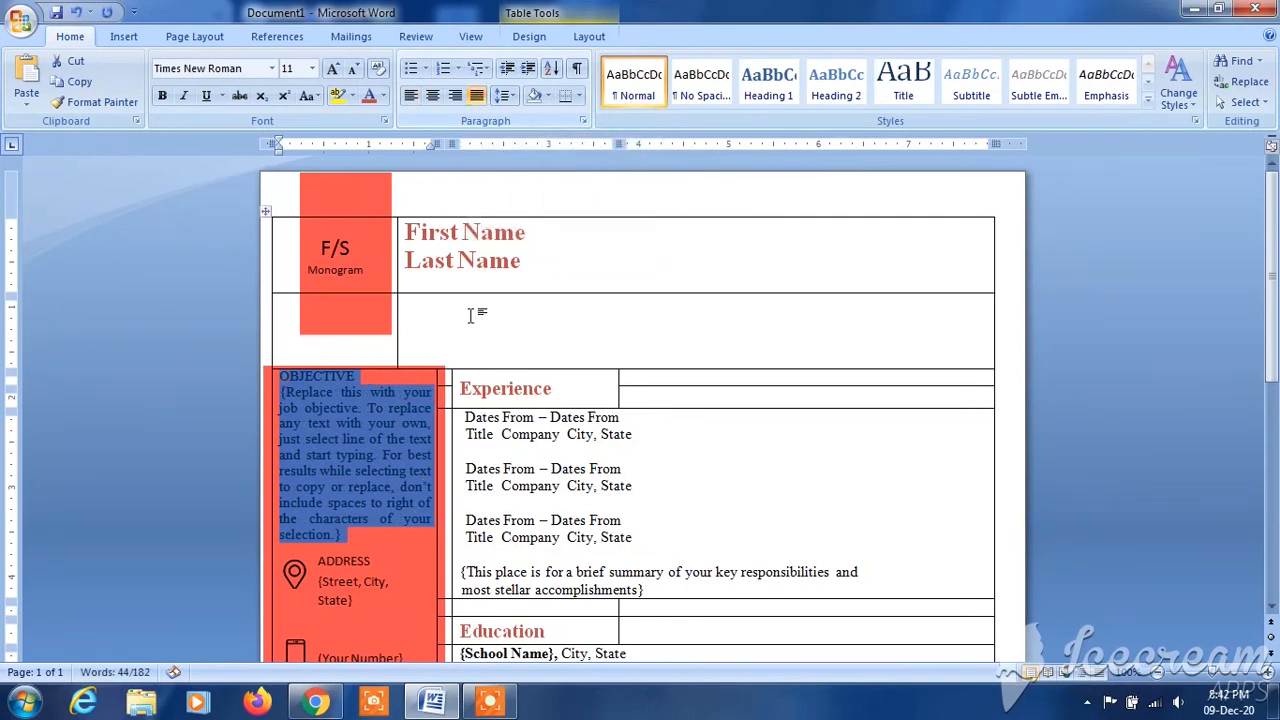
left_click(396, 486)
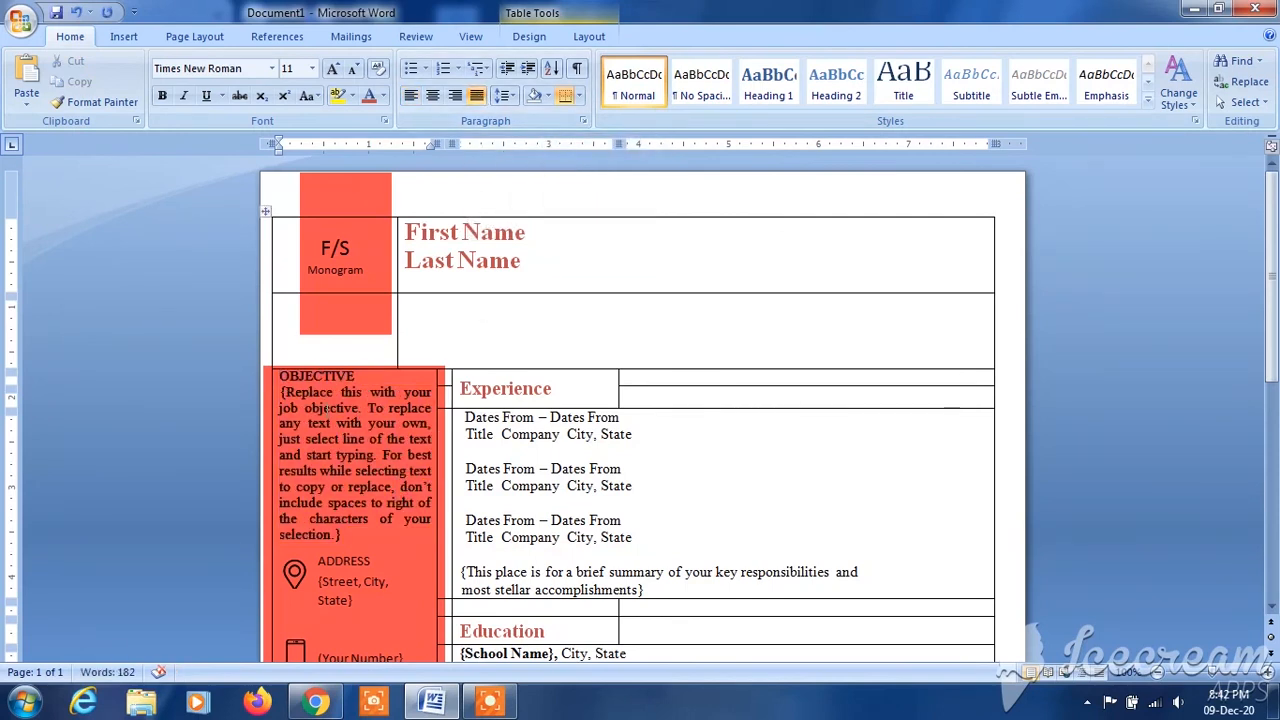
- Make the "F/S Monogram" text white (White, Background 1) and bold
left_click_drag(1273, 324, 1276, 272)
left_click_drag(322, 247, 365, 287)
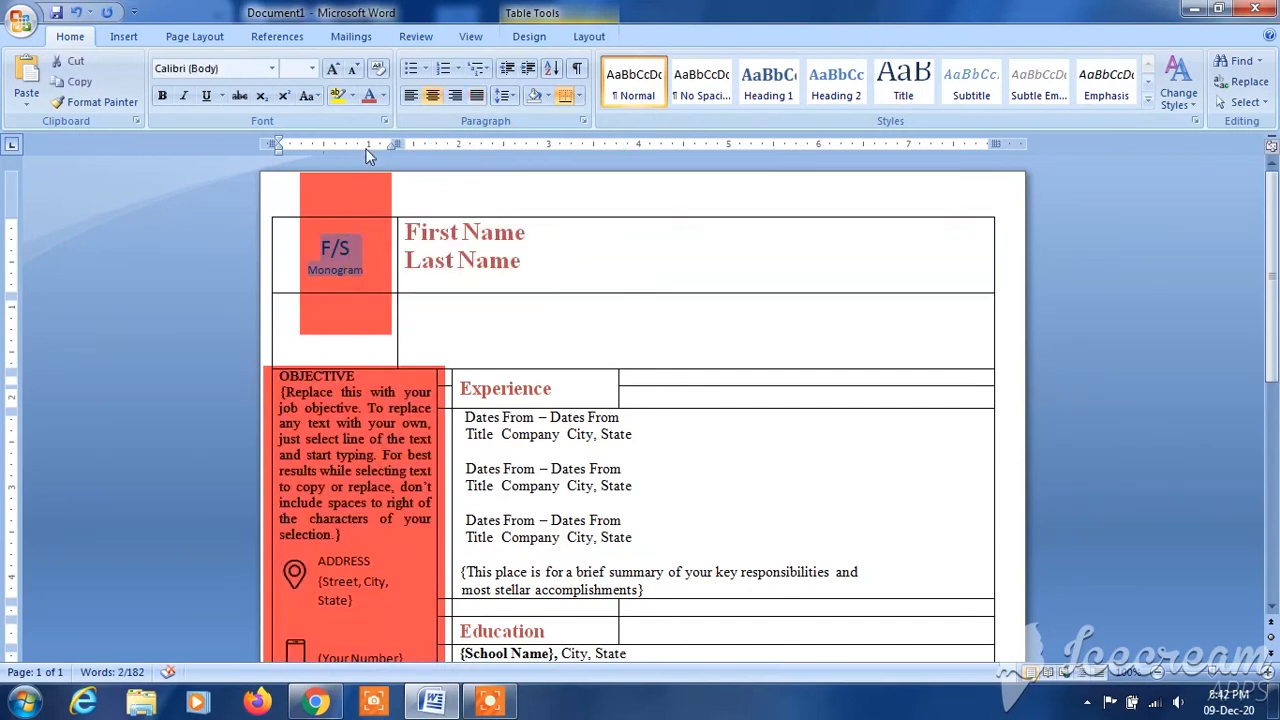
left_click(384, 96)
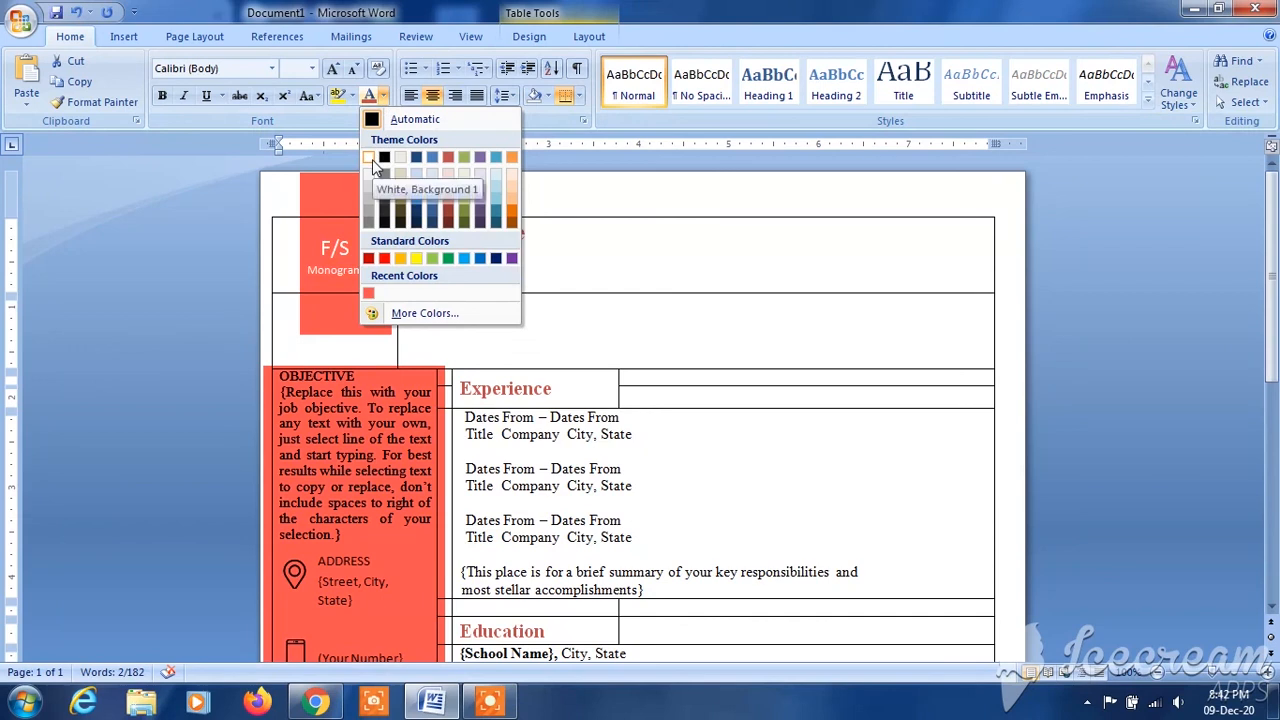
left_click(370, 161)
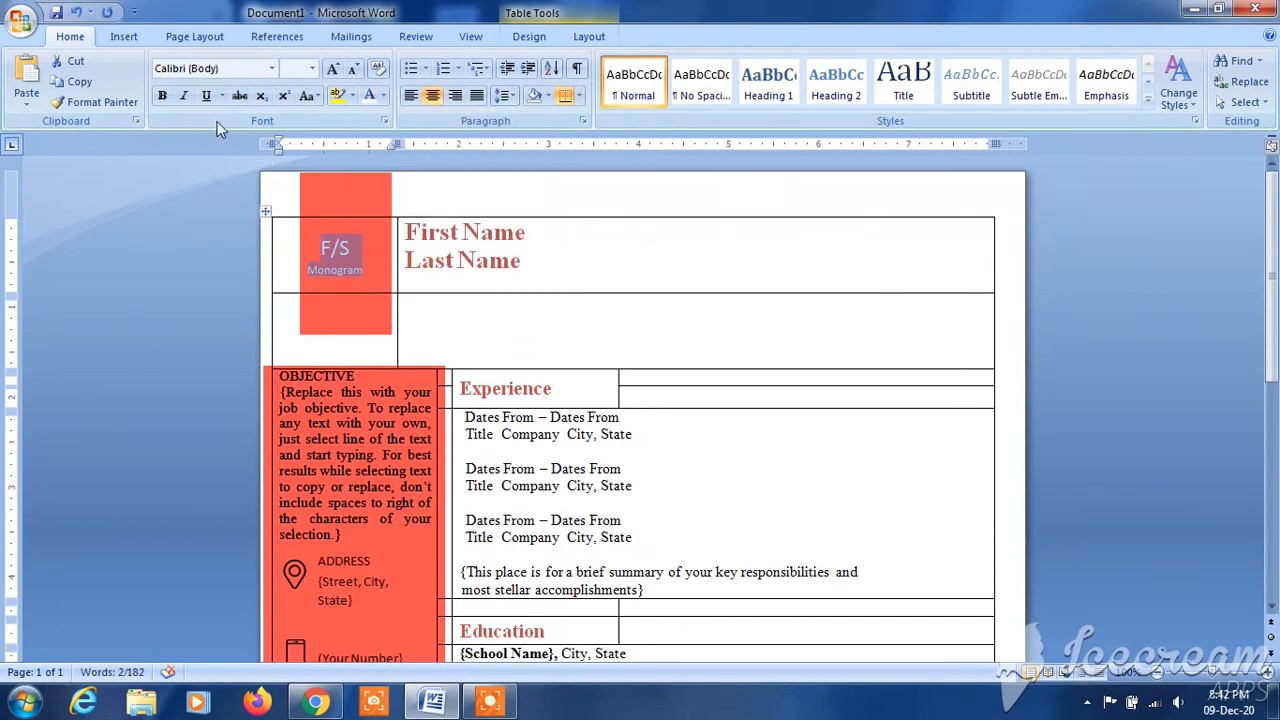
left_click(163, 96)
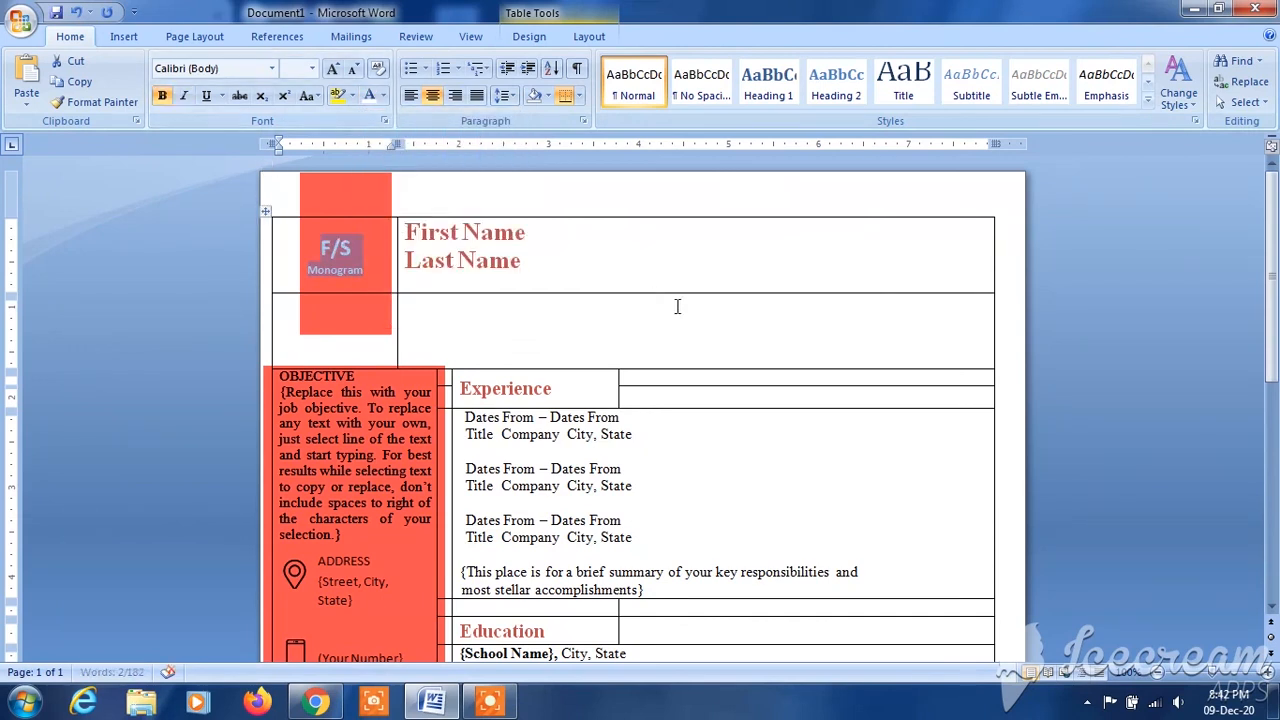
left_click(1205, 385)
- Make the sidebar's OBJECTIVE heading and paragraph white and bold
scroll(713, 300, "down", 2)
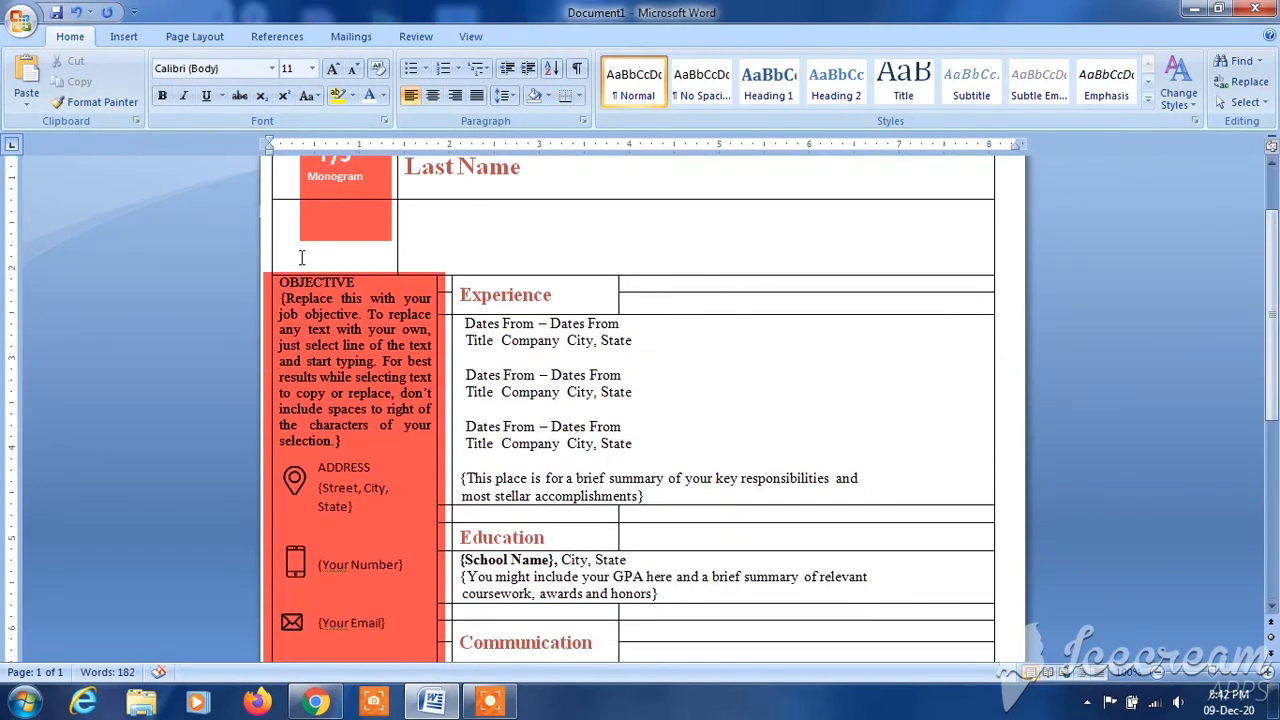
left_click_drag(298, 283, 290, 457)
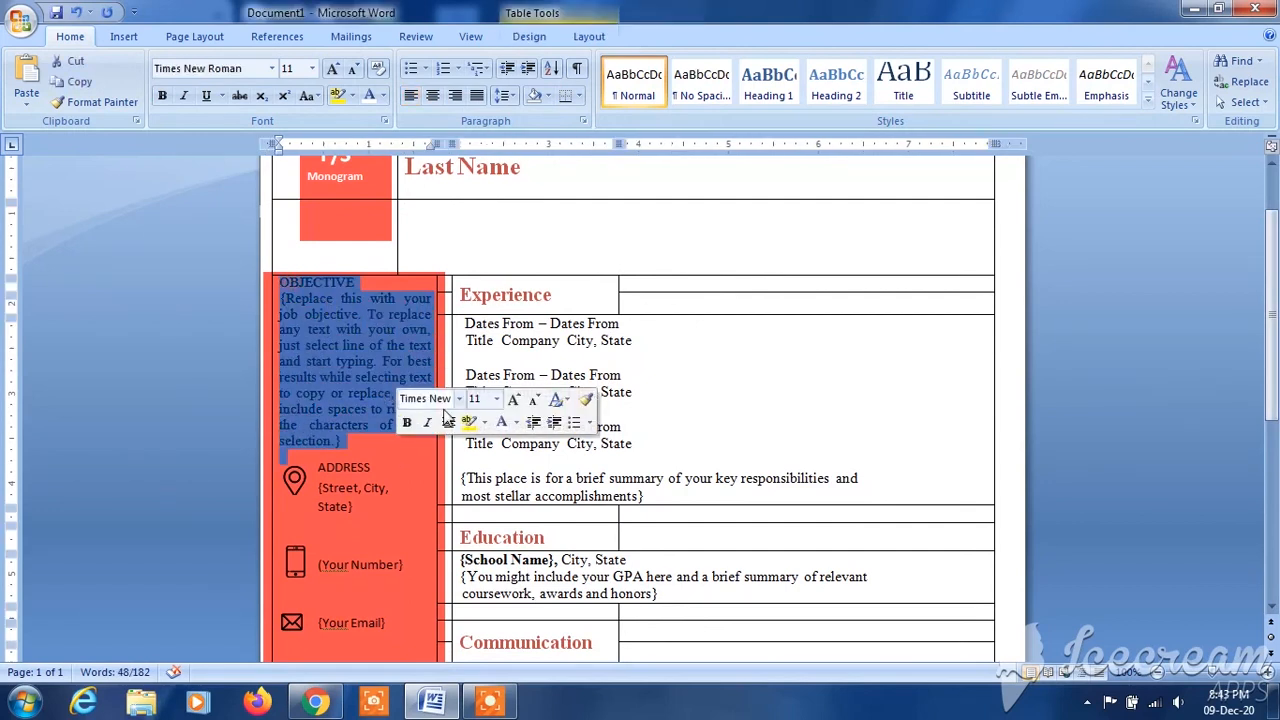
left_click(369, 95)
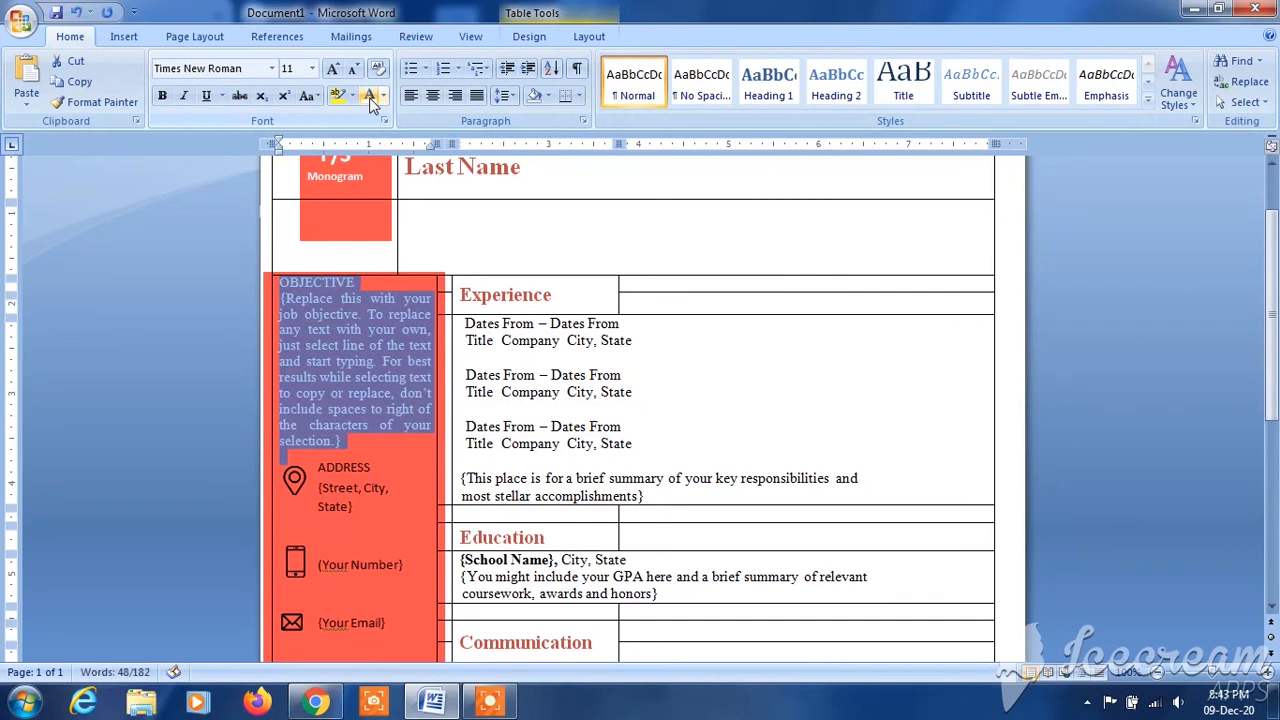
left_click(161, 95)
left_click(1167, 371)
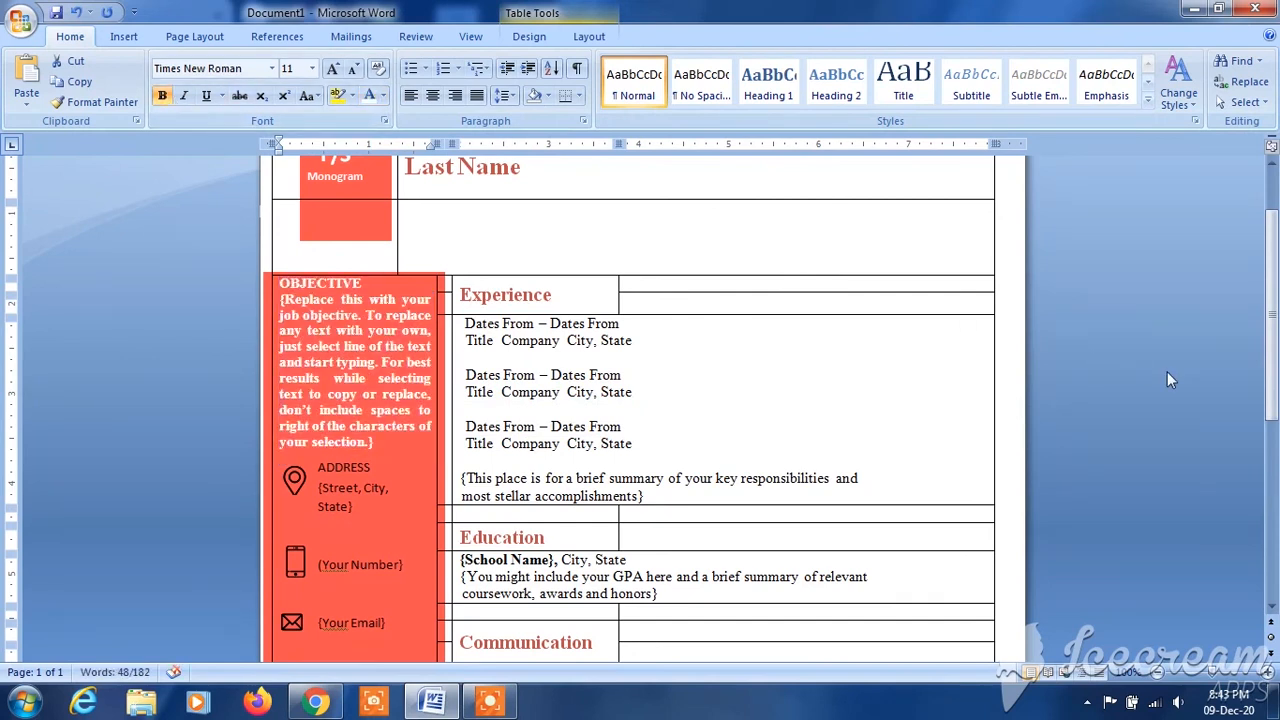
- Make the ADDRESS label and "{Street, City, State}" text in the sidebar white (White, Background 1) and bold
scroll(1276, 312, "down", 3)
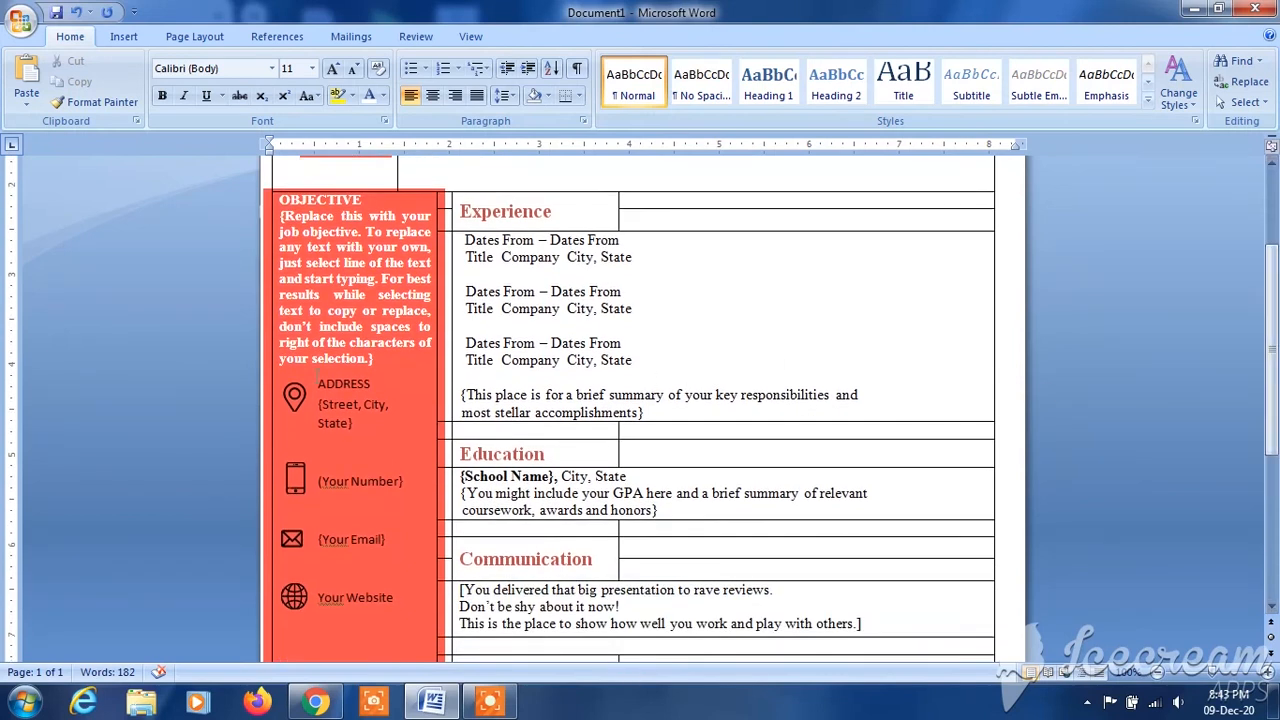
left_click(321, 382)
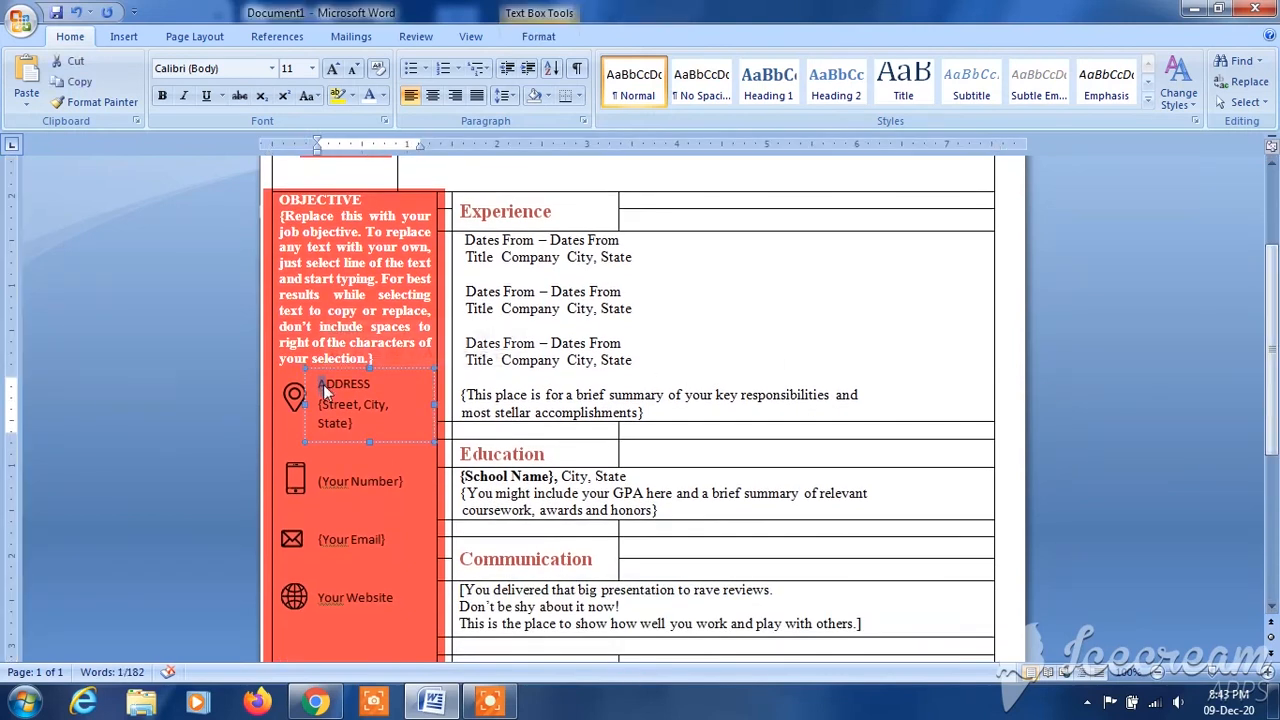
left_click_drag(321, 382, 371, 423)
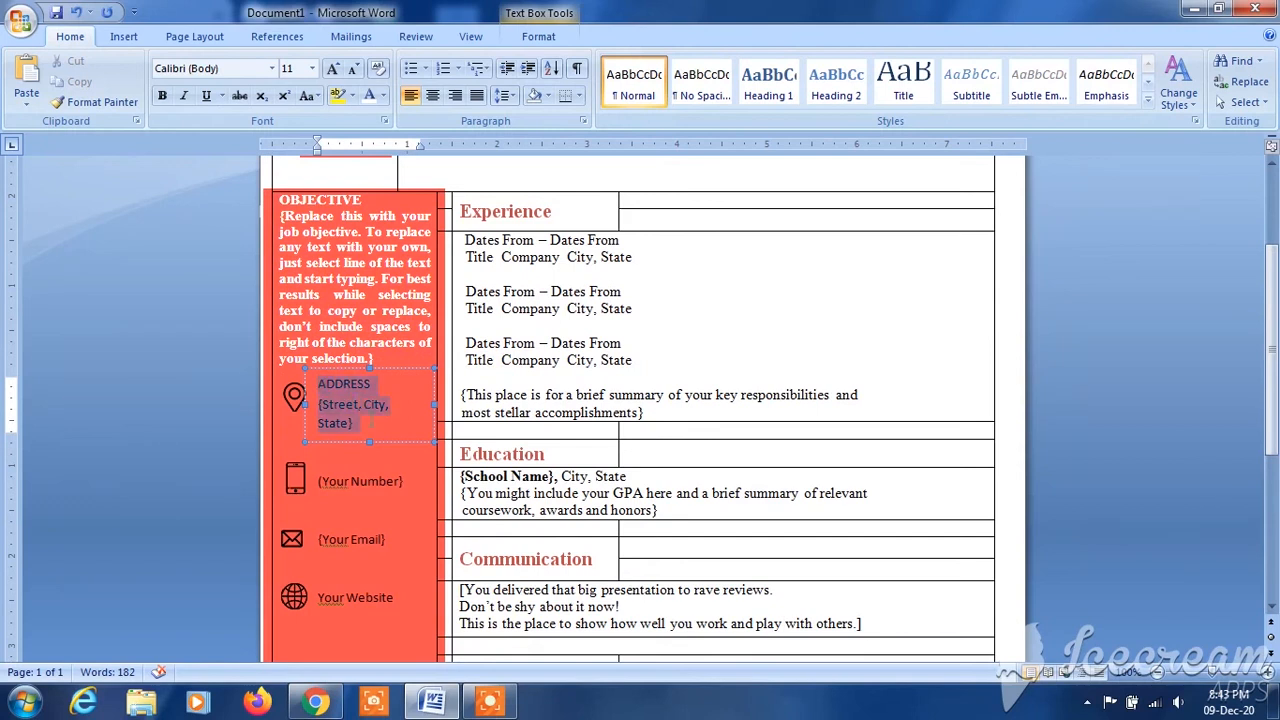
left_click(383, 96)
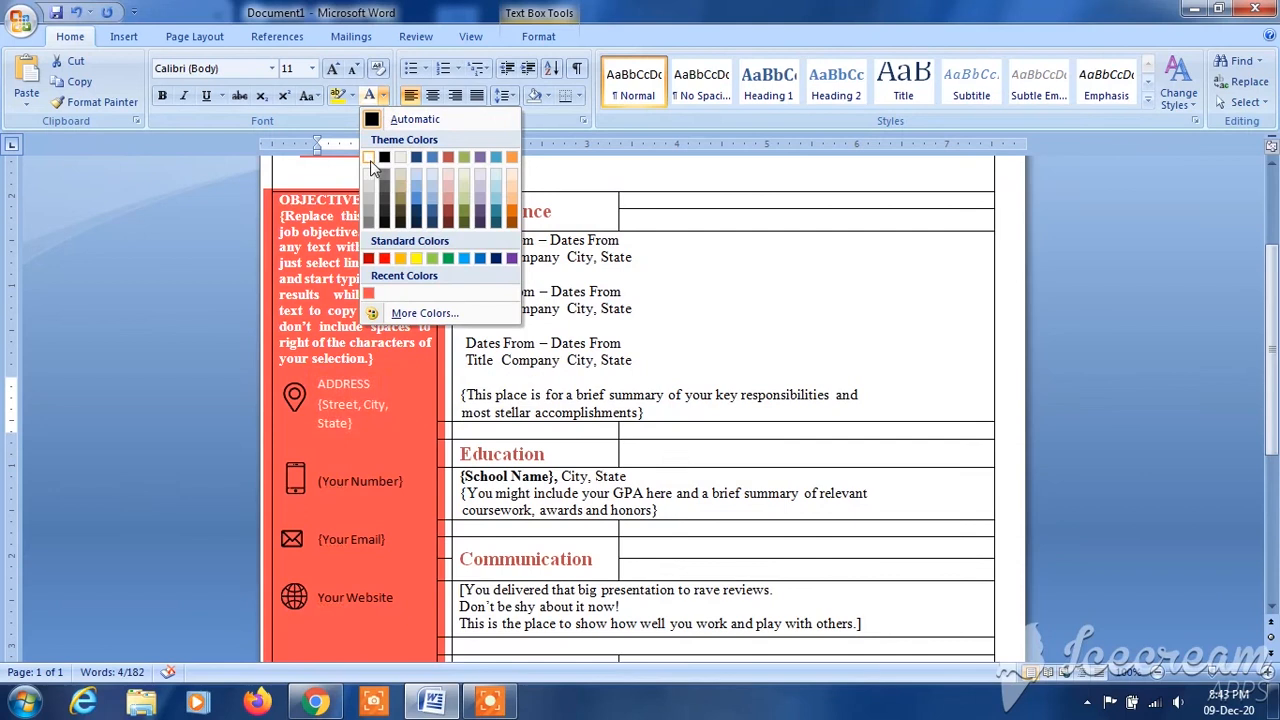
left_click(368, 158)
left_click(162, 95)
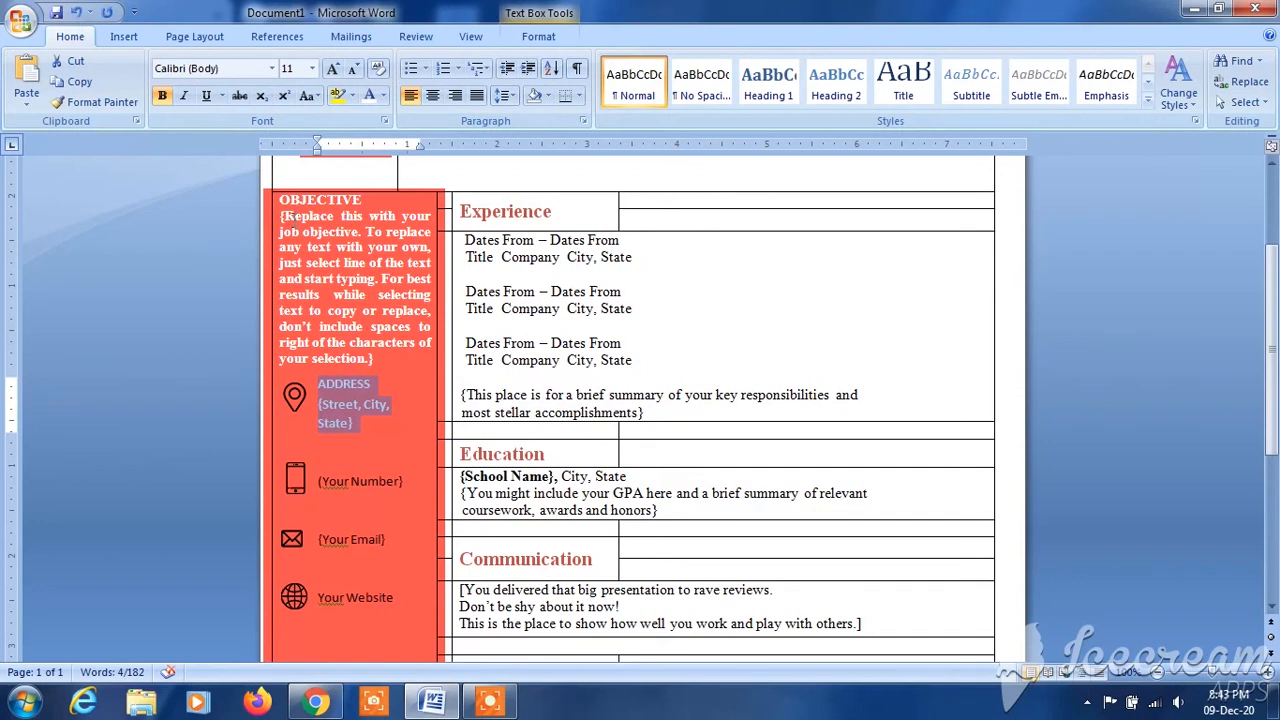
- Make the "{Your Number}" text beside the phone icon bold and white
left_click(327, 481)
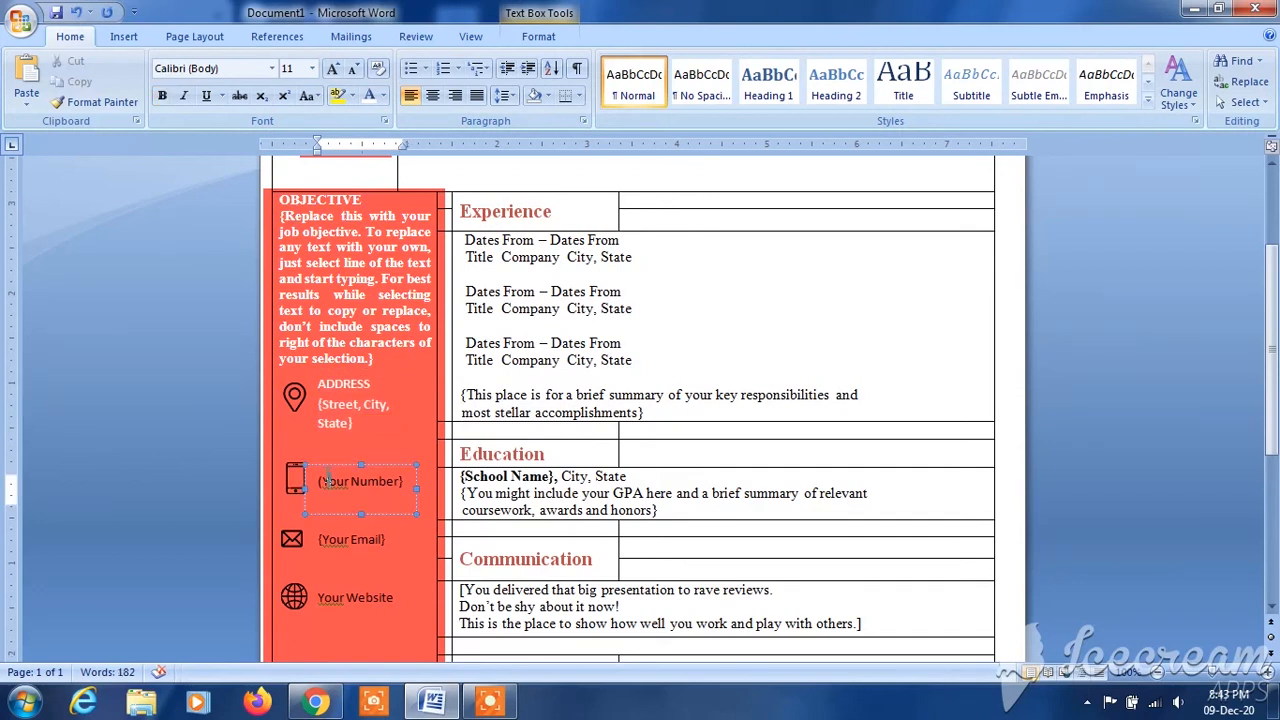
mouse_move(321, 481)
left_mouse_down()
mouse_move(400, 498)
mouse_move(330, 481)
left_mouse_up()
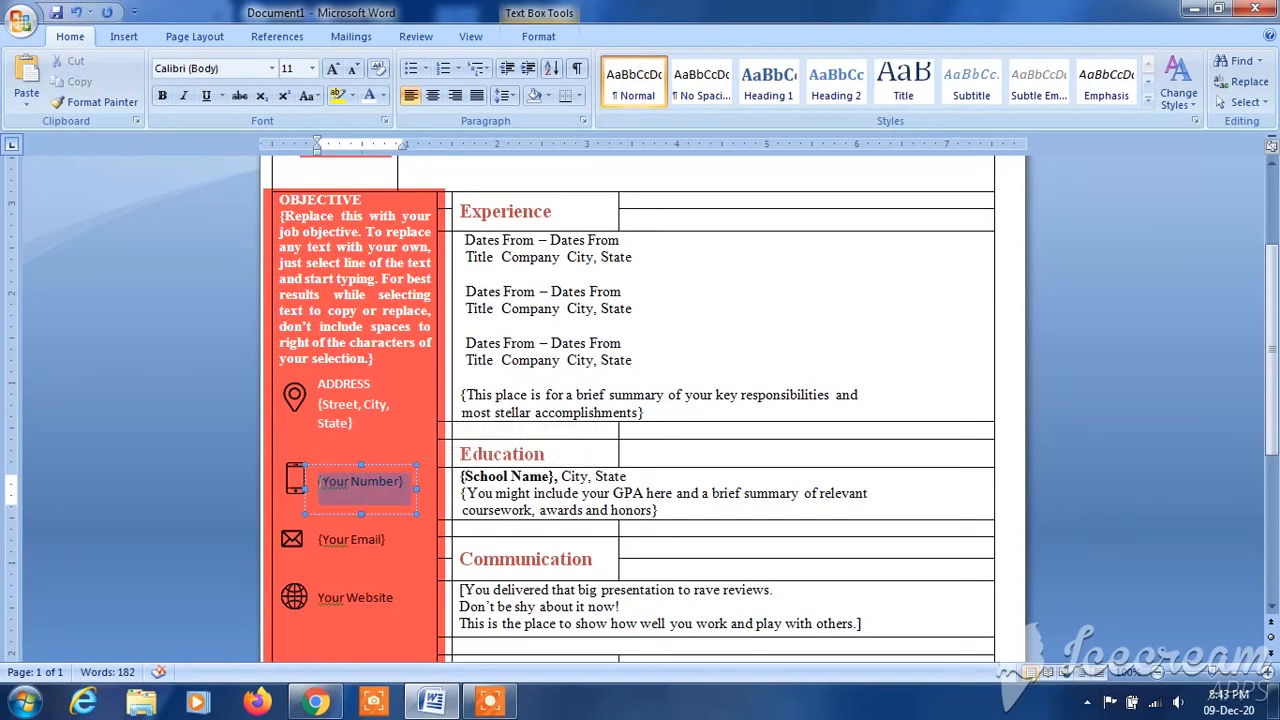
left_click(329, 457)
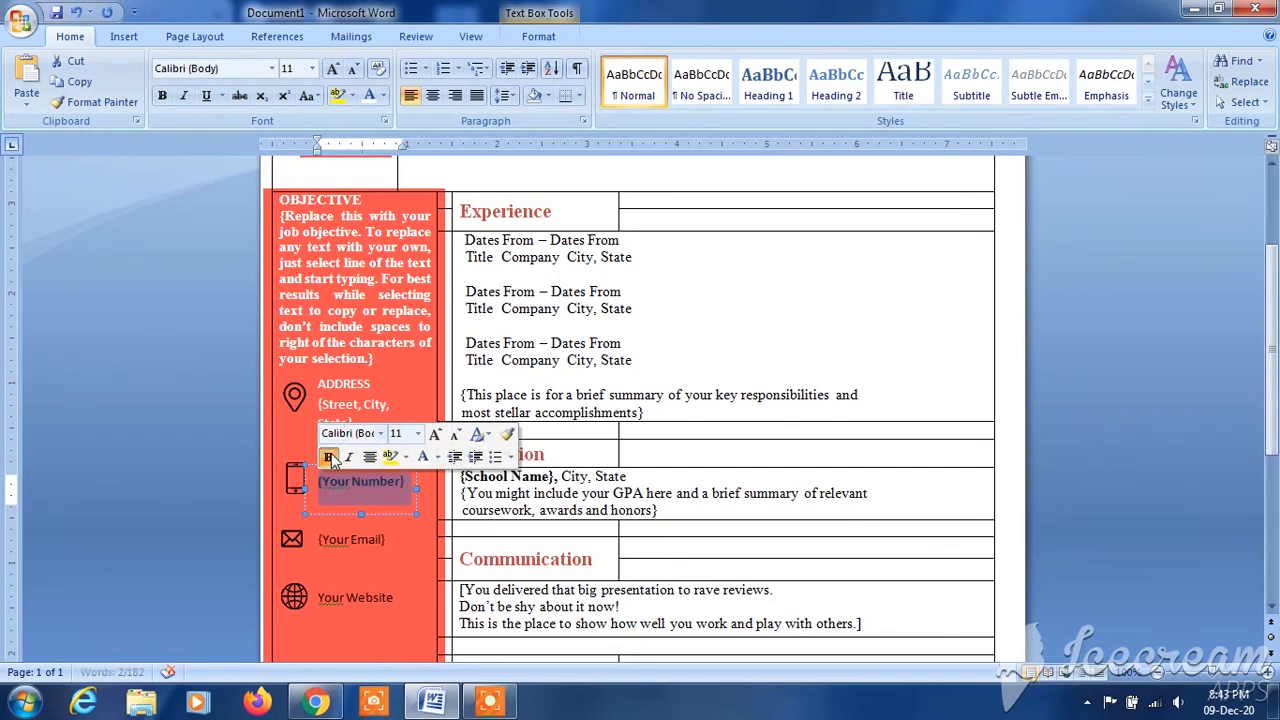
left_click(422, 457)
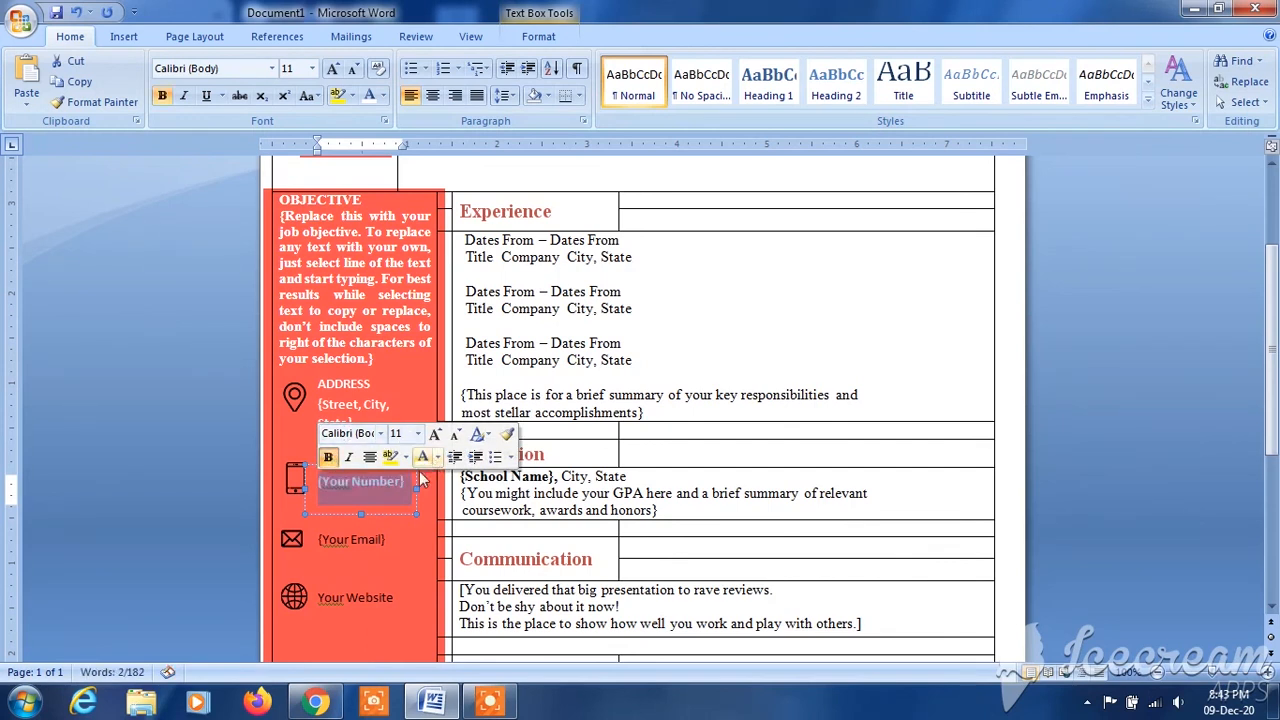
- Make the "{Your Email}" text beside the envelope icon white and bold
left_click(331, 540)
left_click_drag(318, 540, 384, 540)
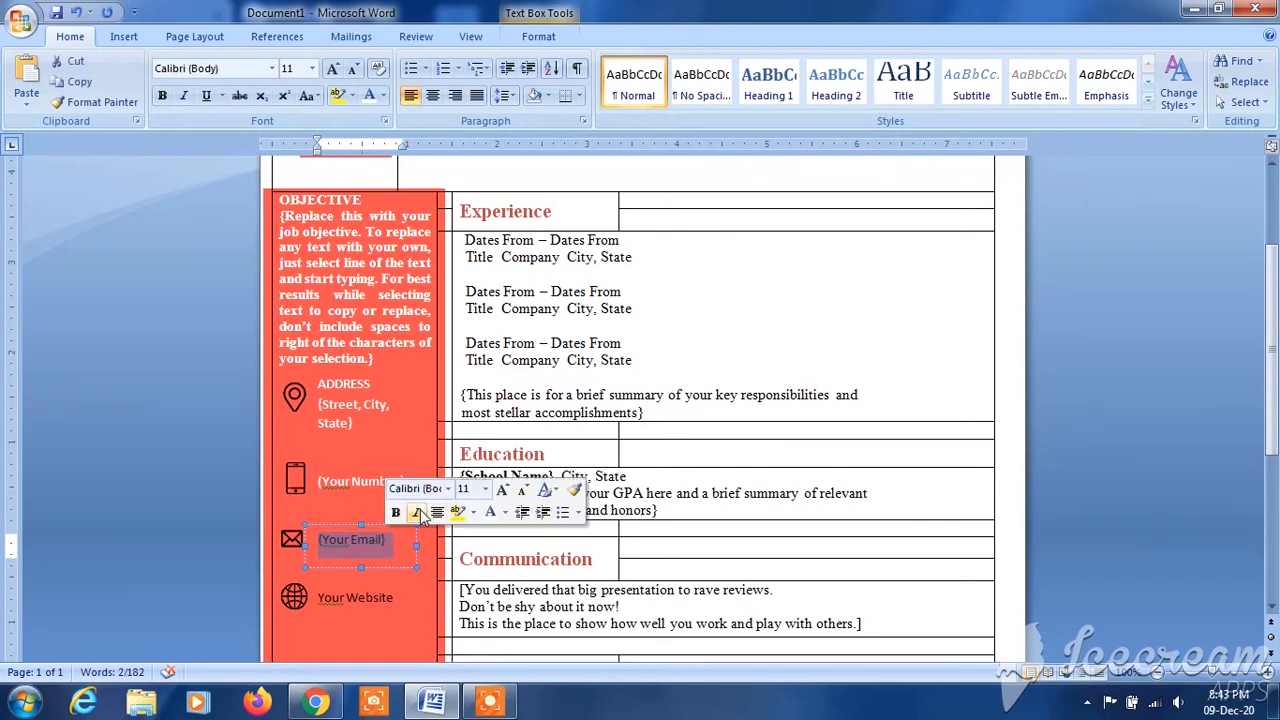
left_click(490, 512)
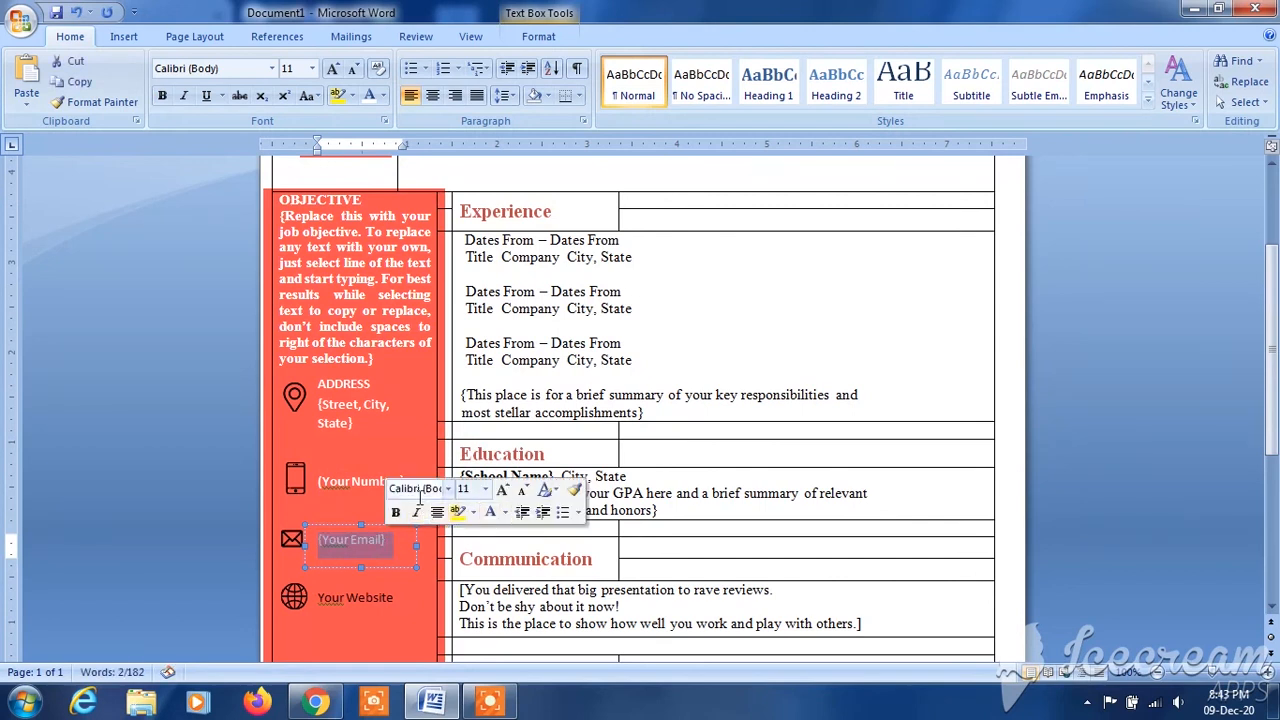
left_click(395, 512)
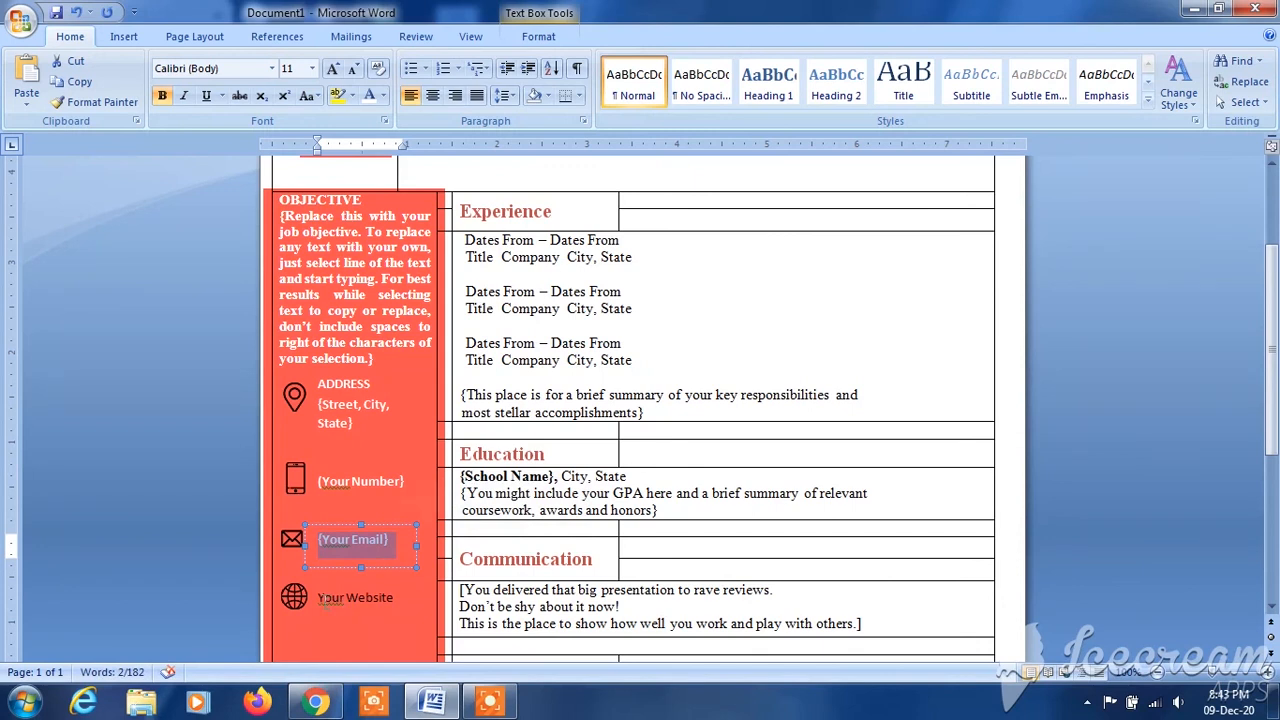
- Make the "Your Website" text beside the globe icon white and bold
left_click_drag(319, 598, 400, 598)
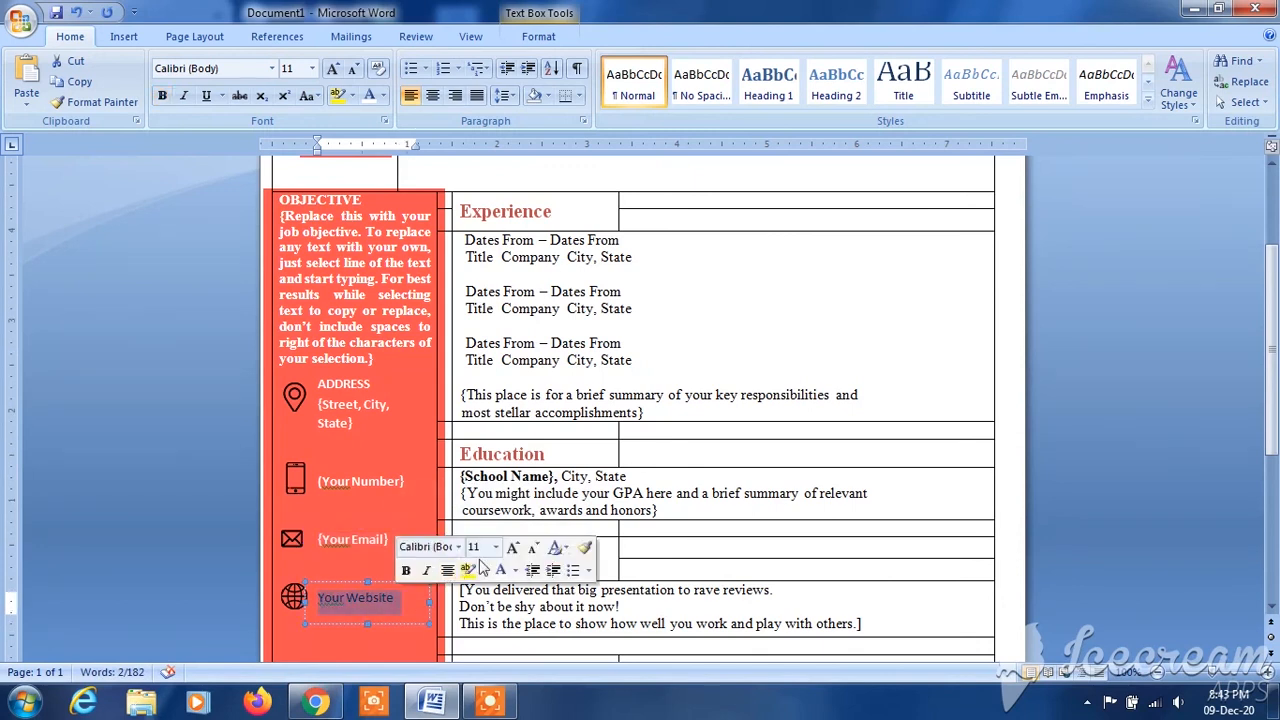
left_click(500, 570)
left_click(406, 572)
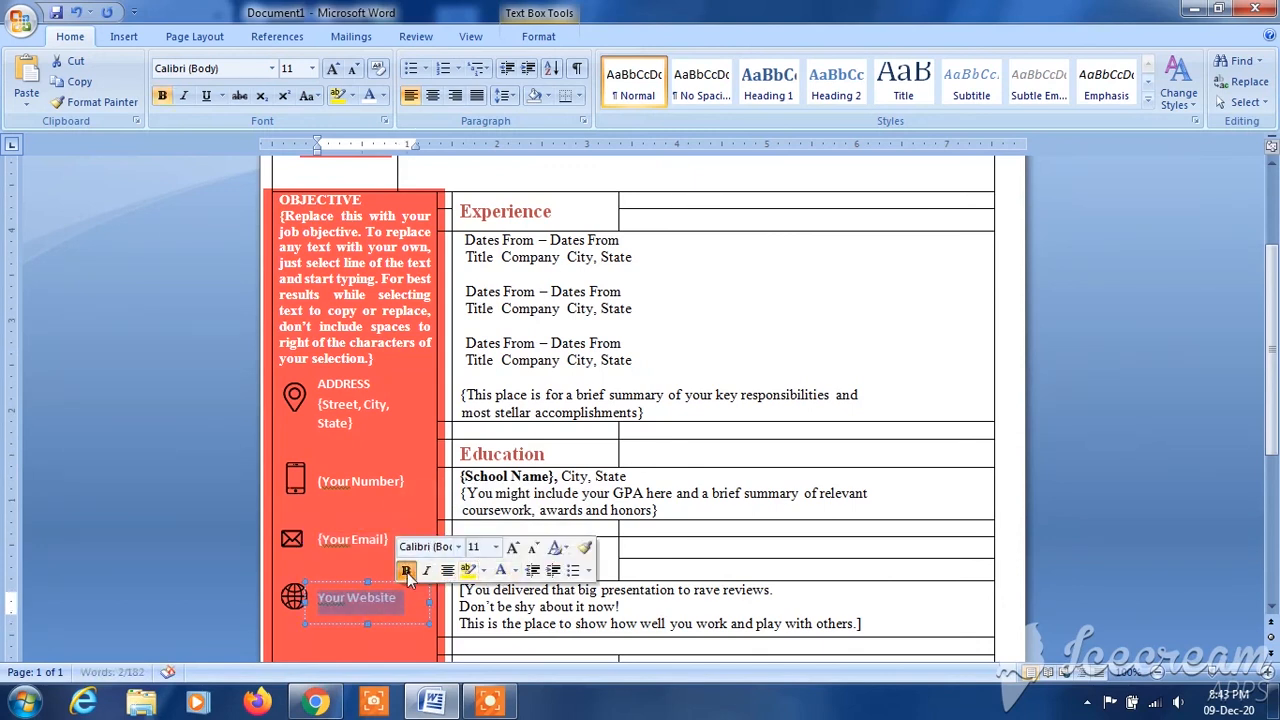
left_click(390, 404)
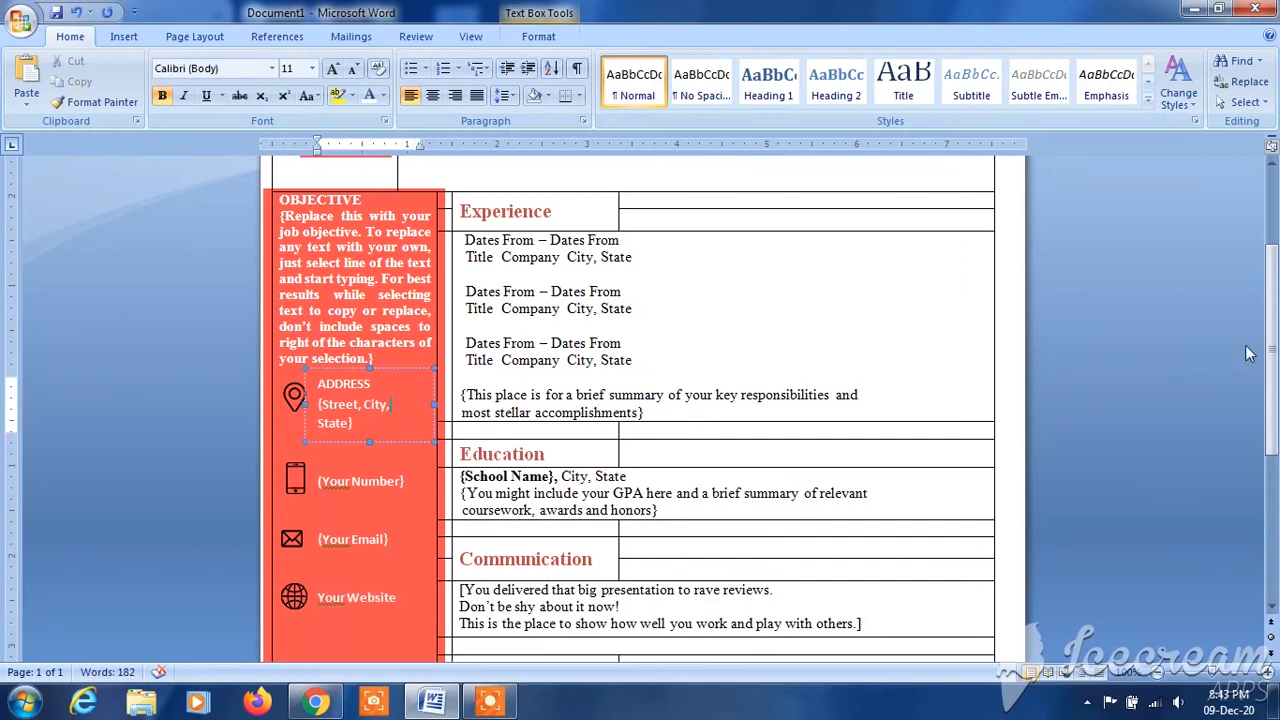
- Remove all borders from the entire resume table and put the cursor at the start of the document
scroll(1247, 353, "down", 3)
scroll(1245, 356, "up", 3)
scroll(1238, 362, "down", 1)
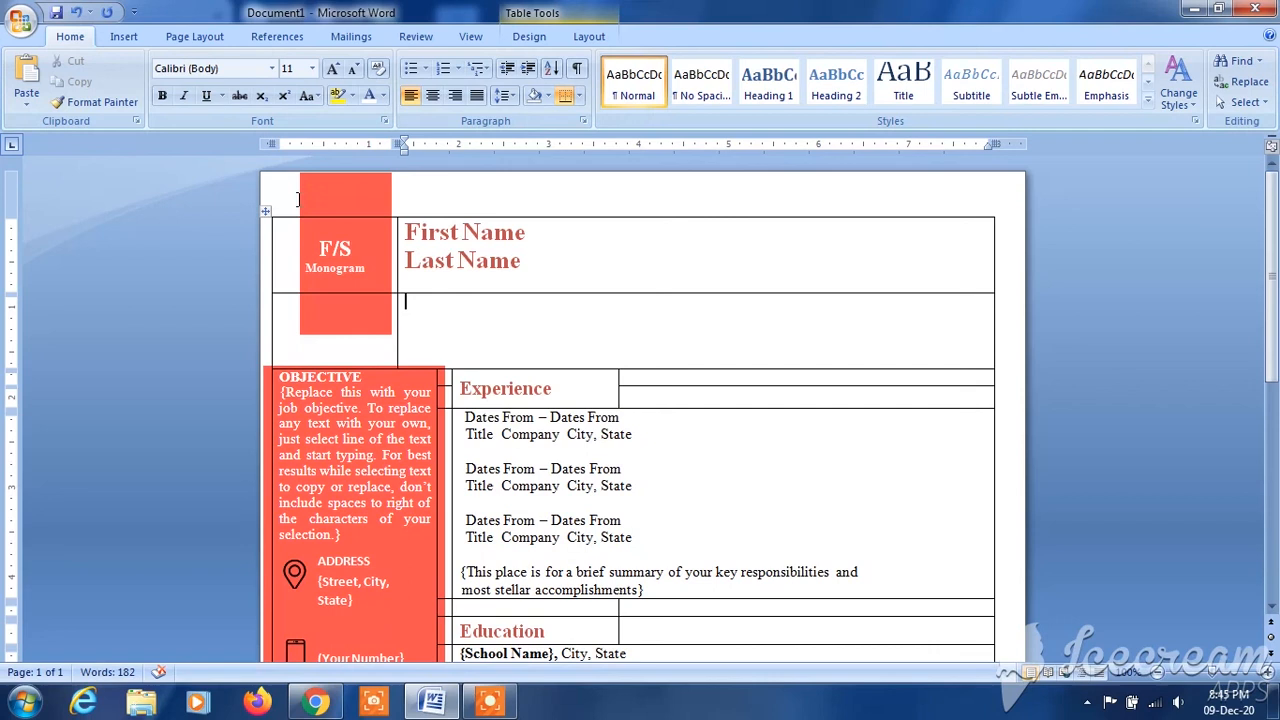
left_click(265, 209)
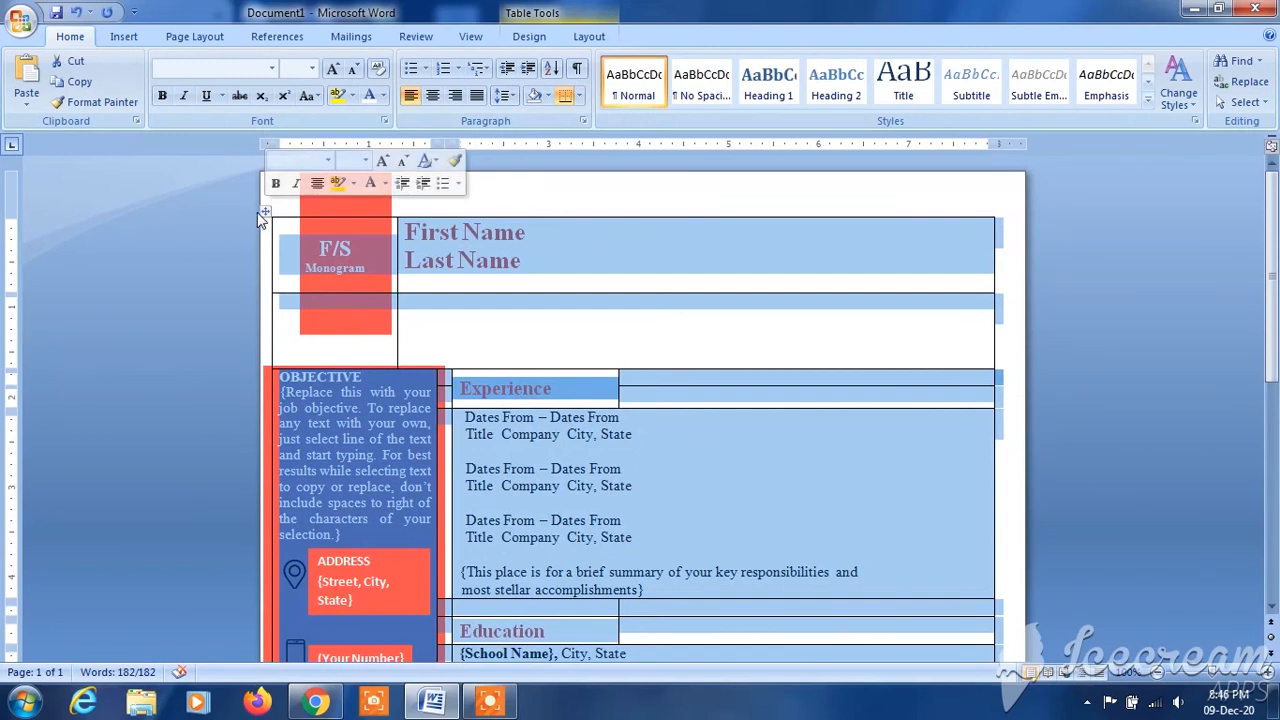
left_click(580, 98)
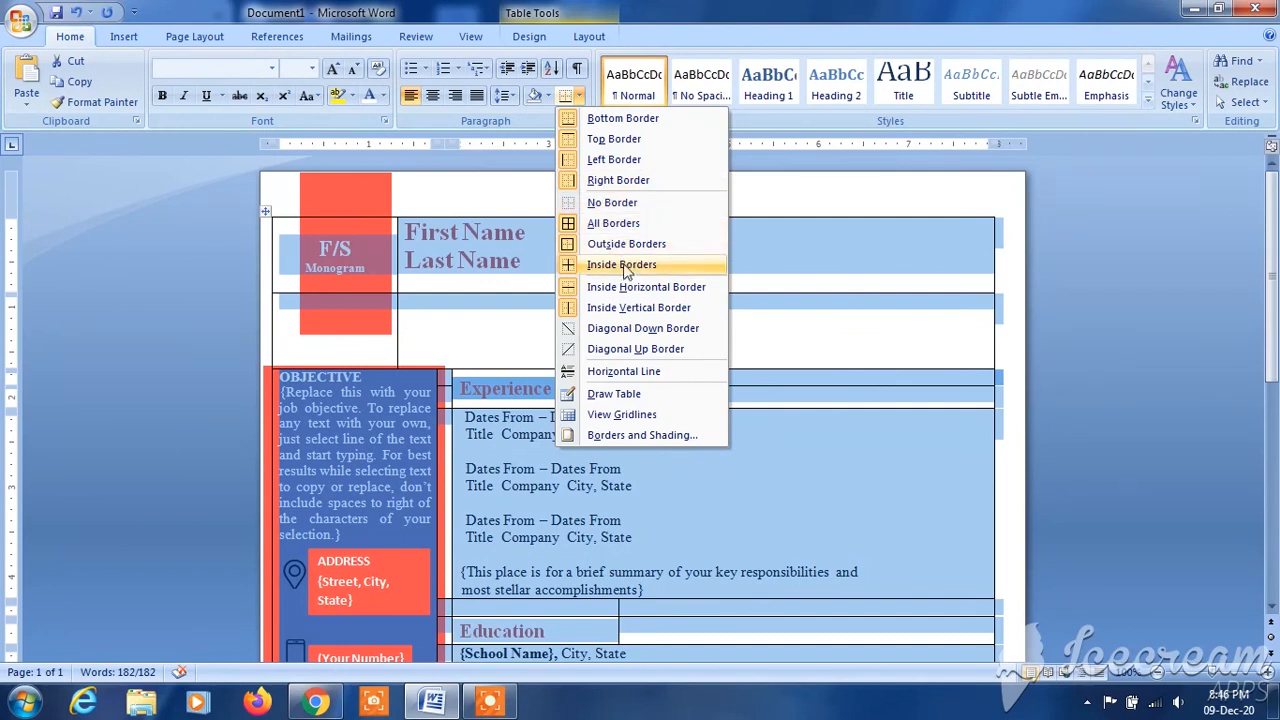
left_click(642, 205)
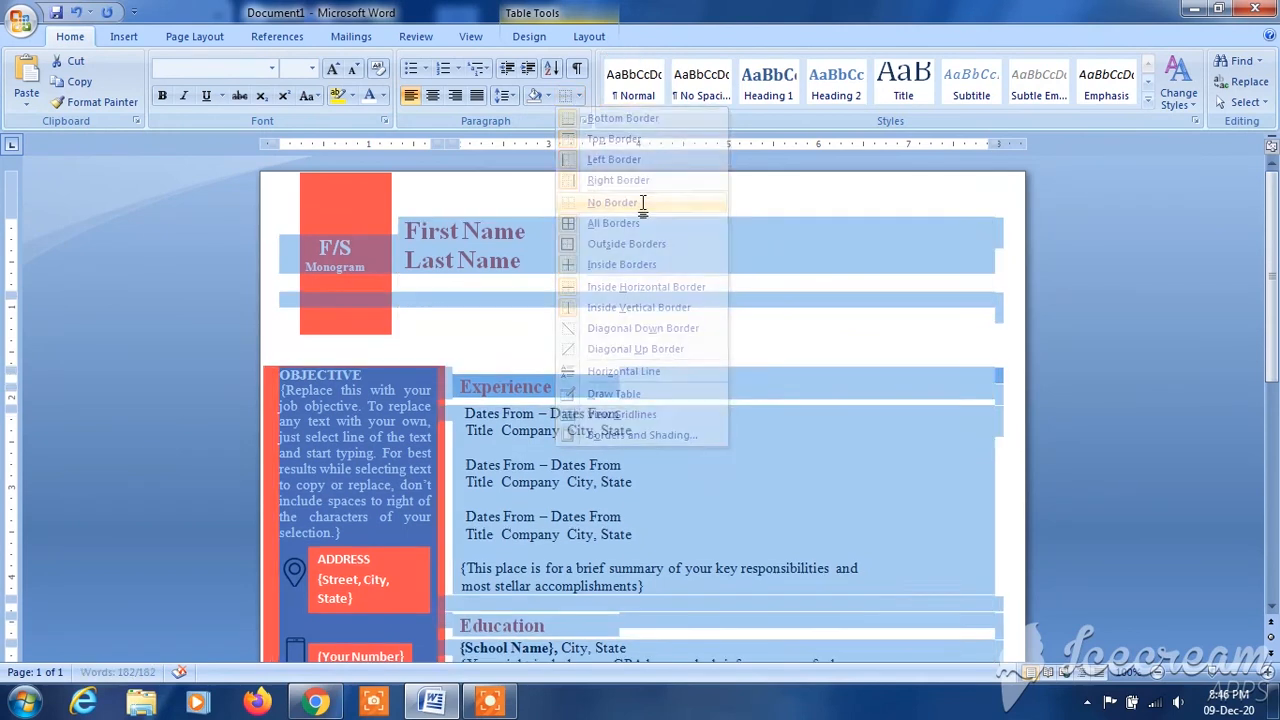
key("ctrl+Home")
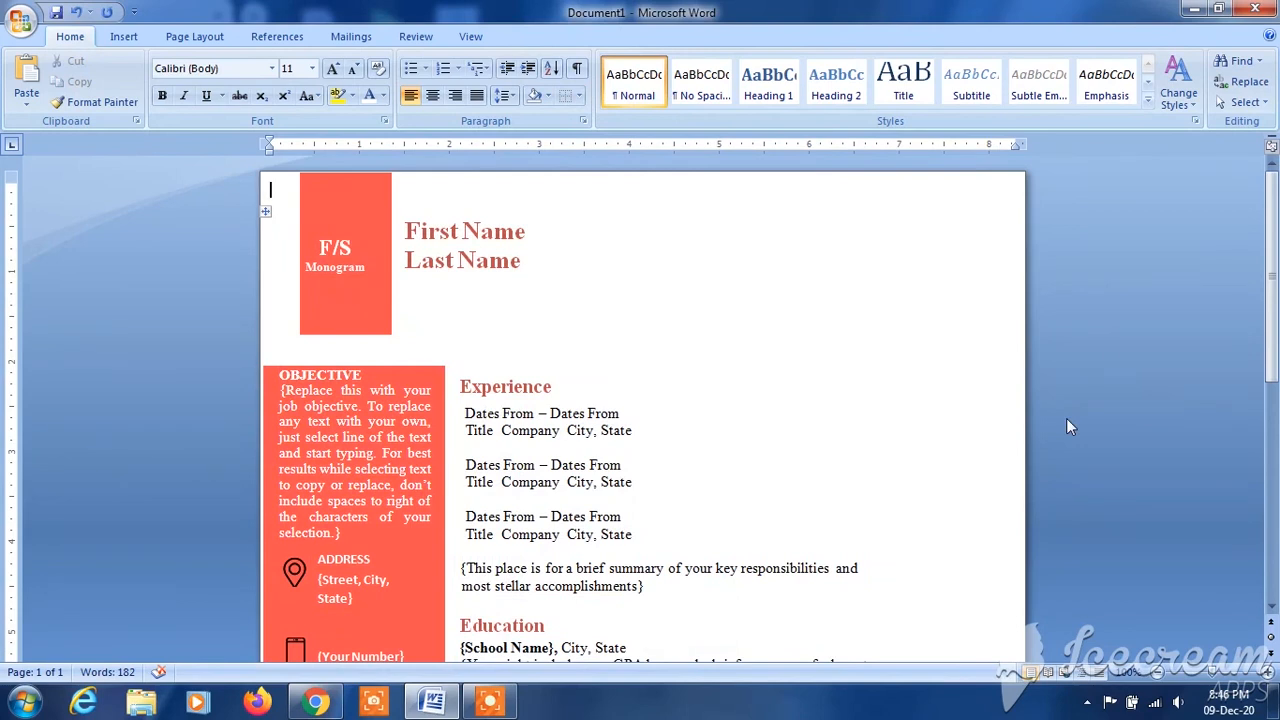
left_click_drag(1272, 277, 1276, 492)
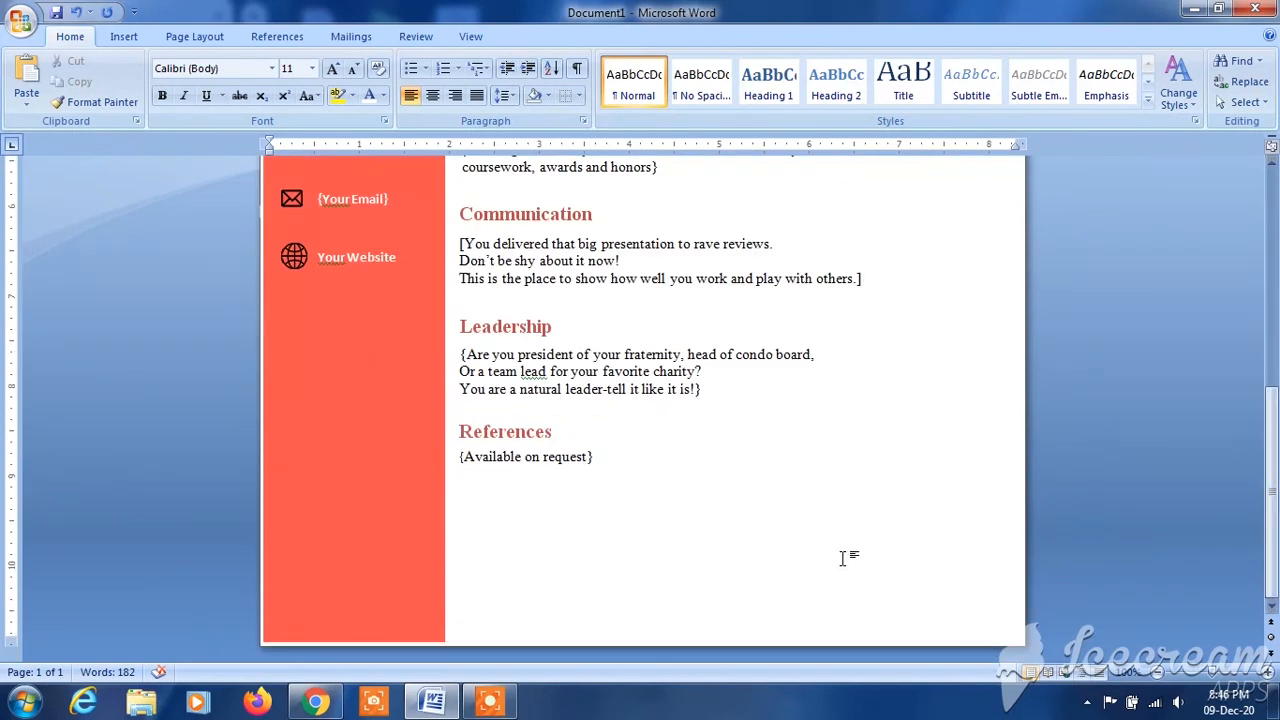
left_click_drag(1276, 415, 1276, 213)
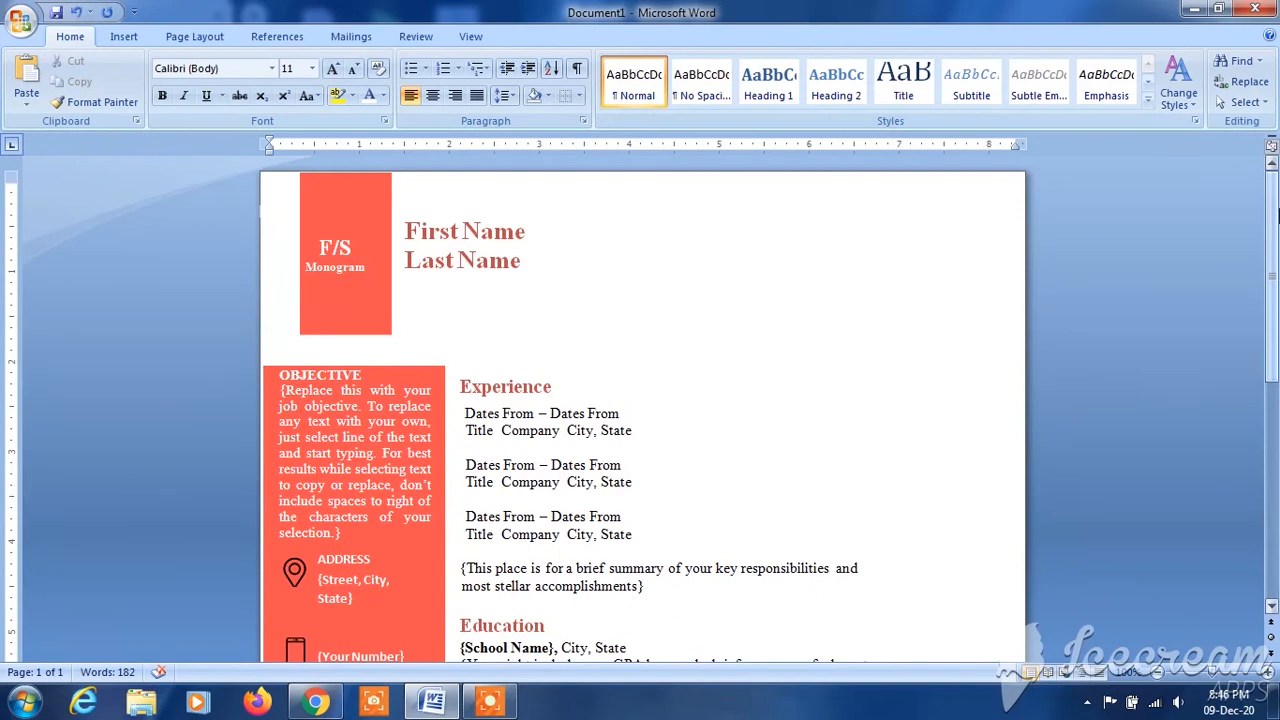